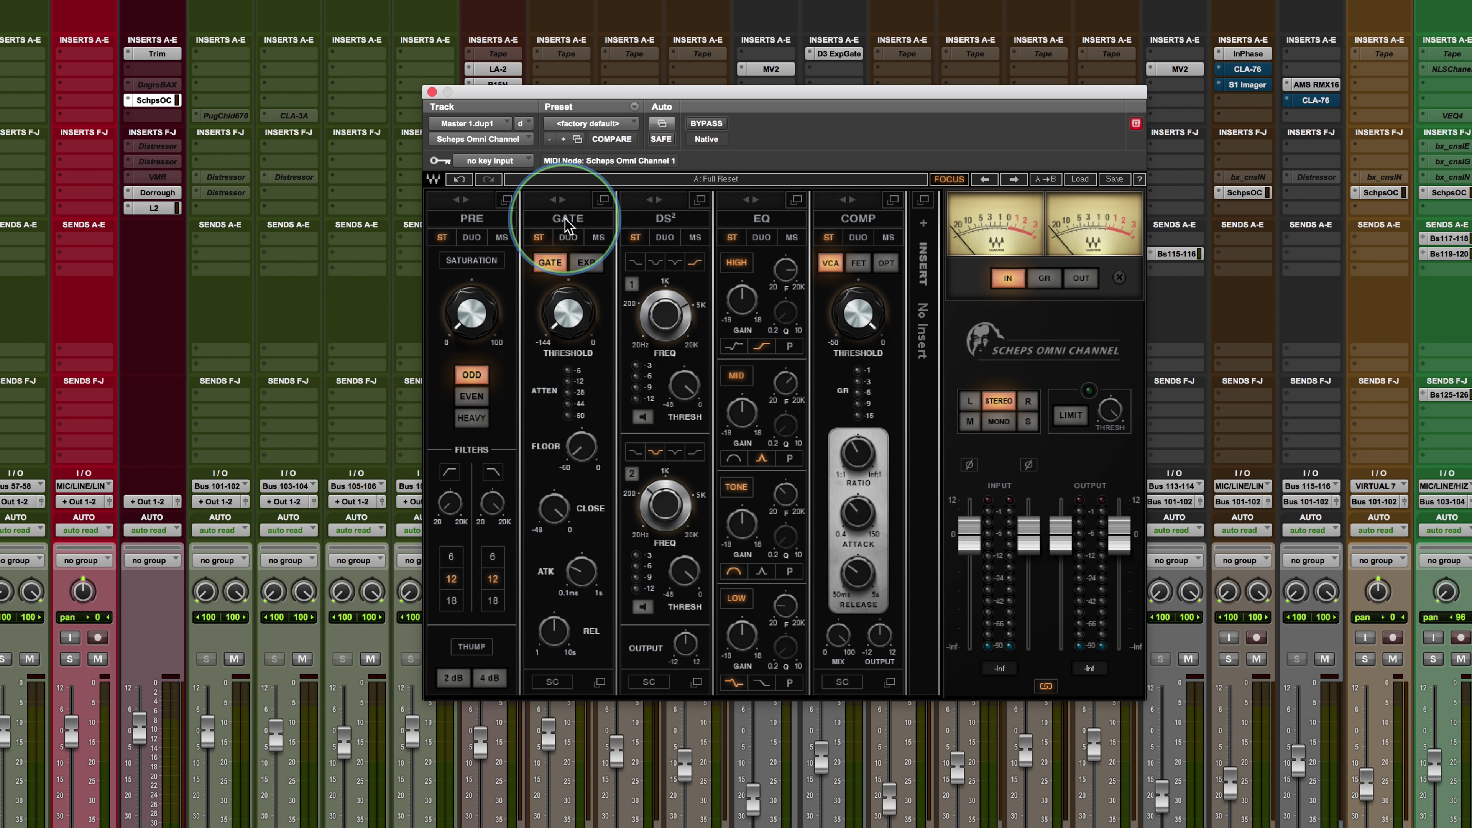
# Switch the DS² module on and off again, and enable the EQ module through its High band gain
pyautogui.click(664, 219)
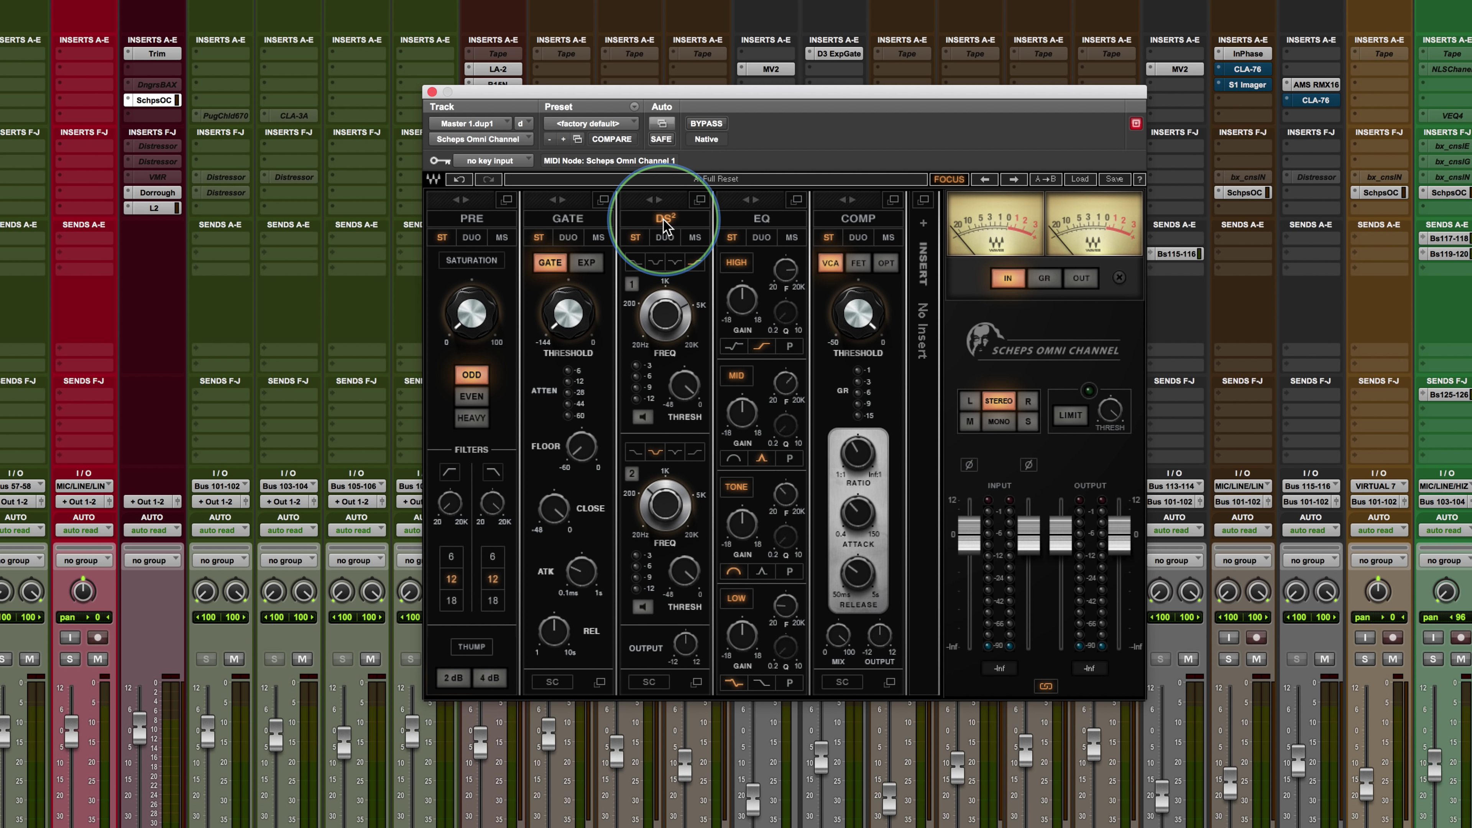
pyautogui.click(664, 218)
pyautogui.click(739, 308)
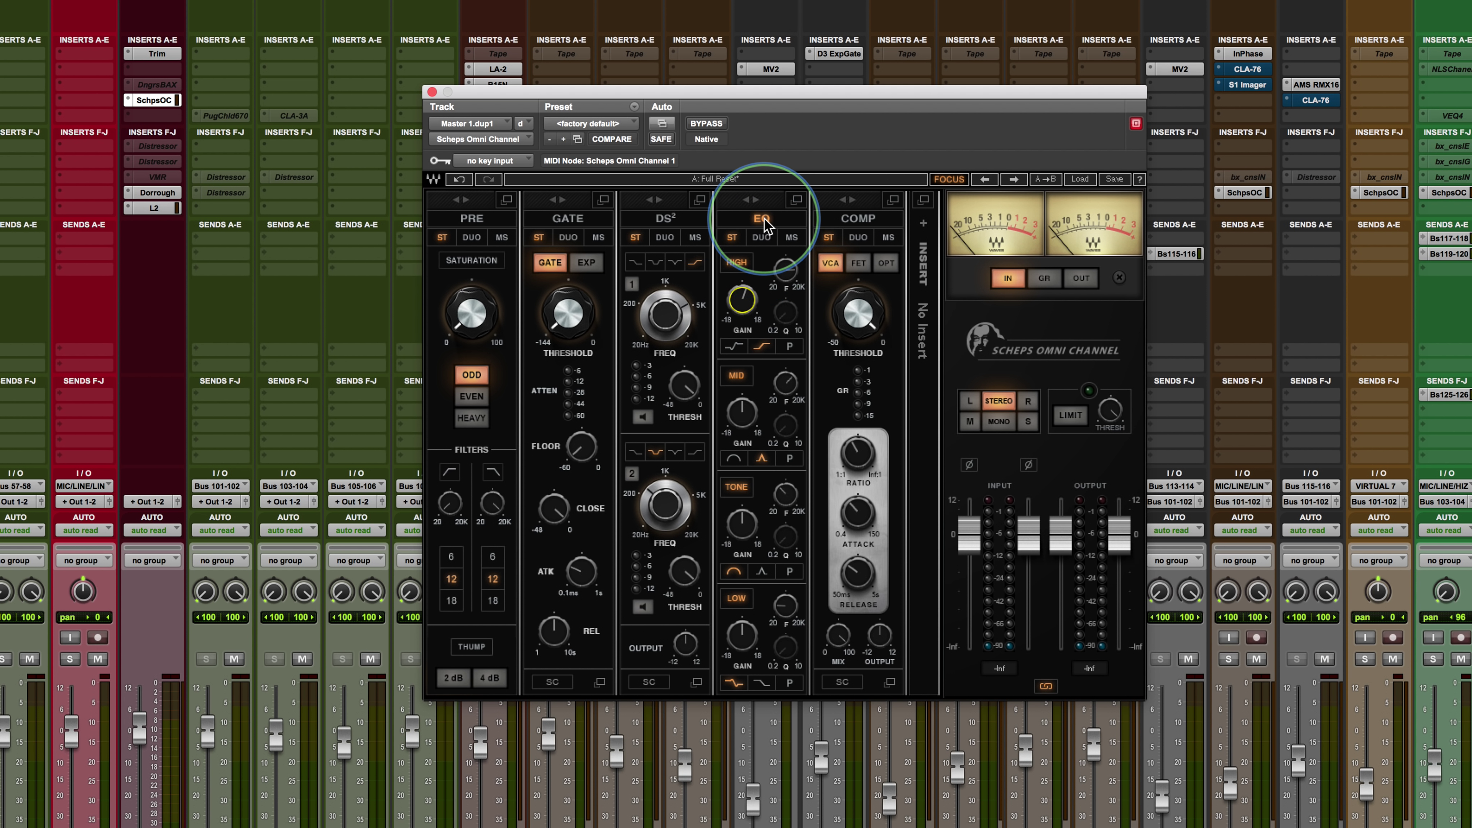
pyautogui.moveTo(743, 293)
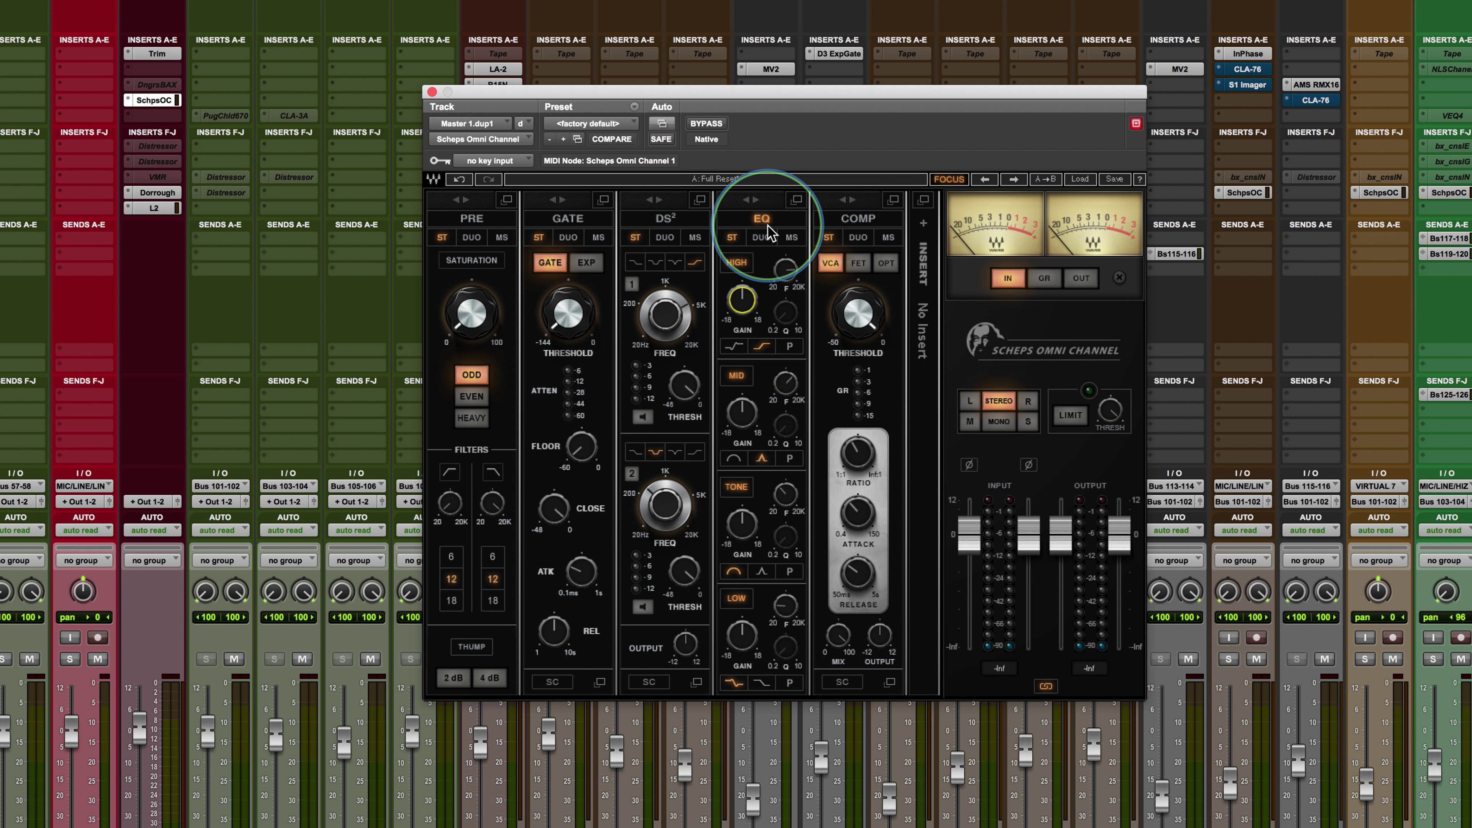
pyautogui.click(694, 262)
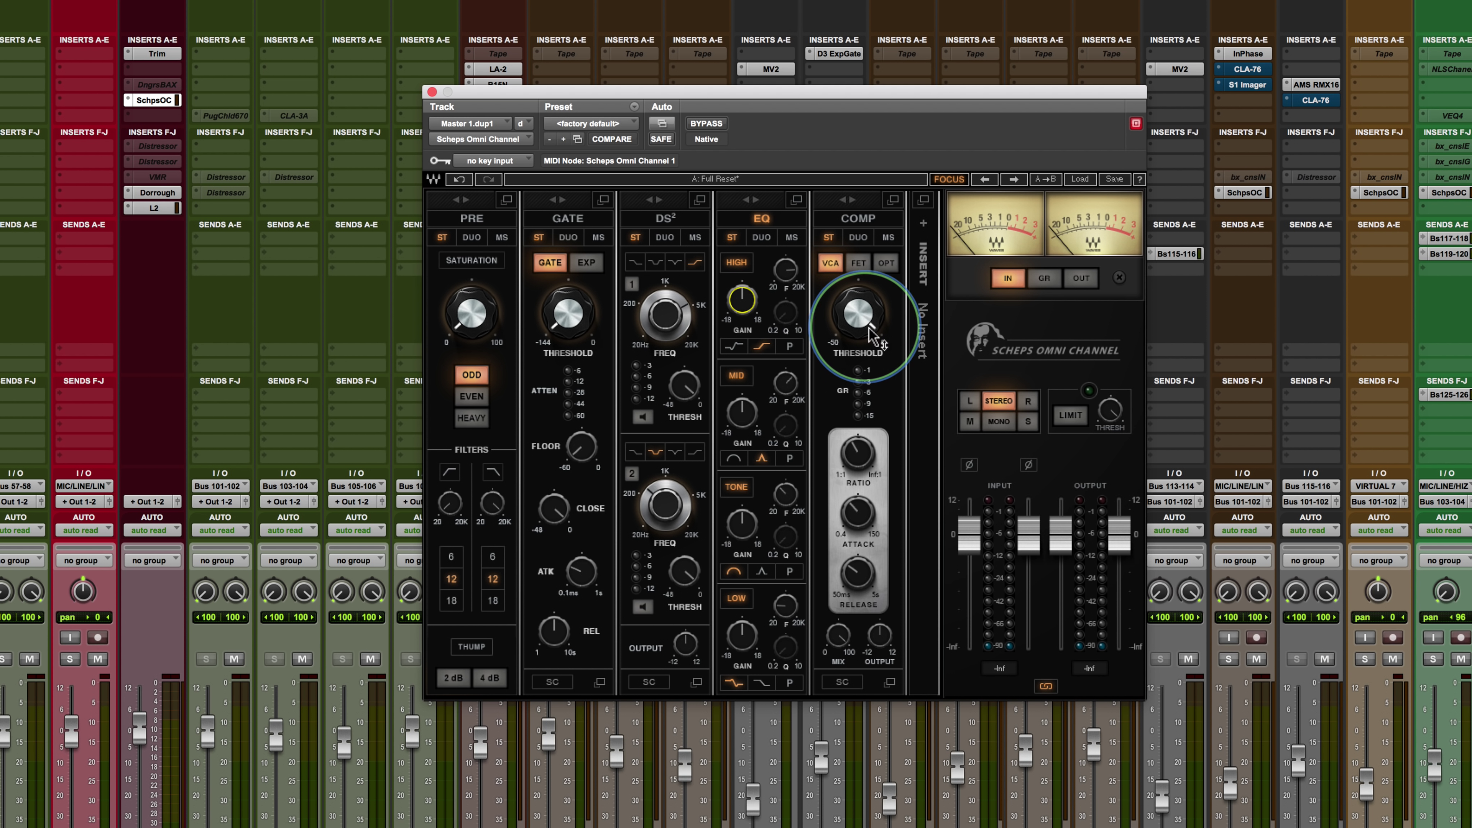
# Load the API-550A plugin into the insert slot and place the insert between the Gate and DS² modules
pyautogui.click(924, 224)
pyautogui.click(963, 272)
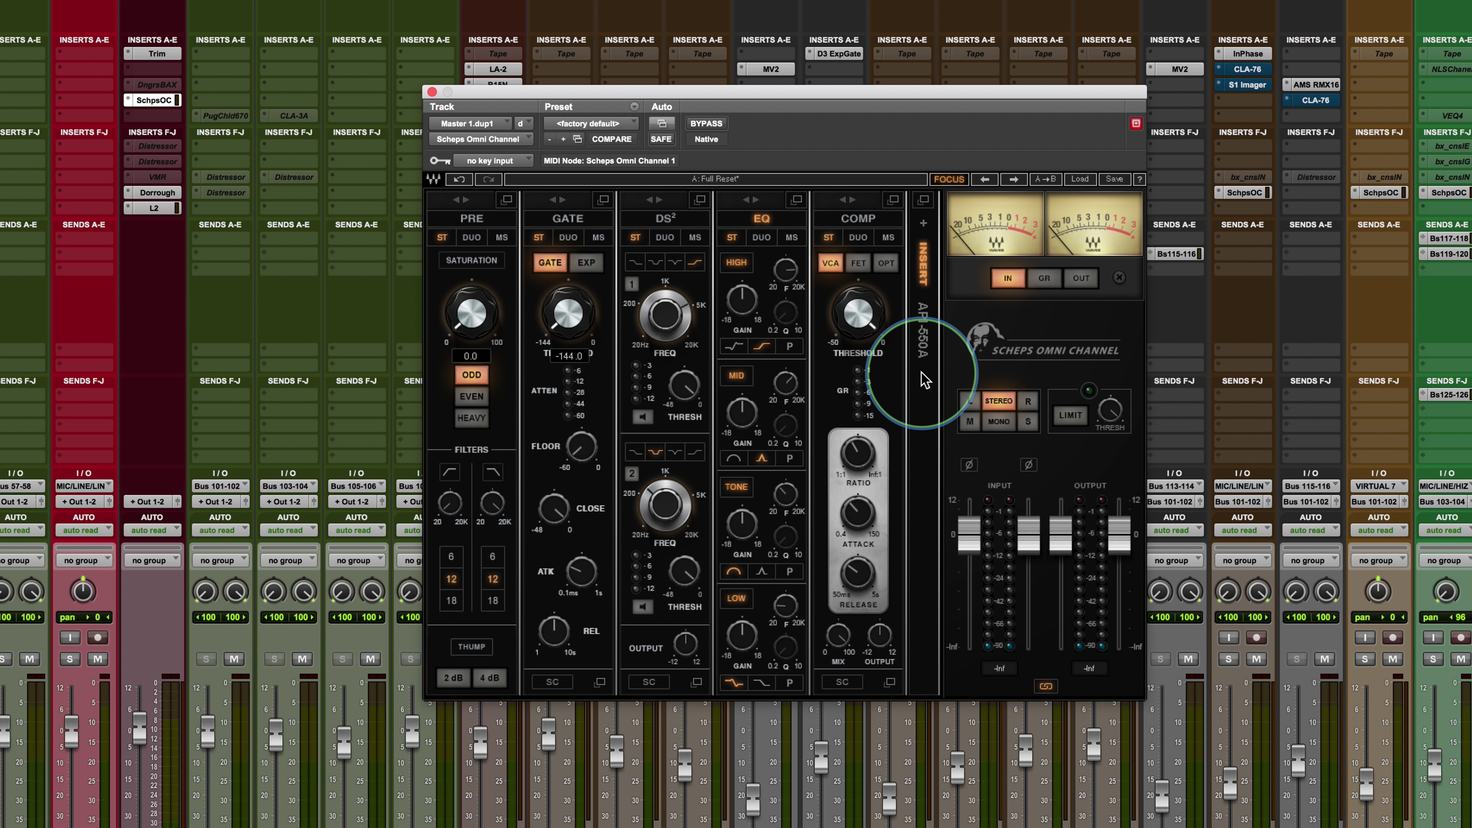
pyautogui.moveTo(924, 380); pyautogui.dragTo(722, 399)
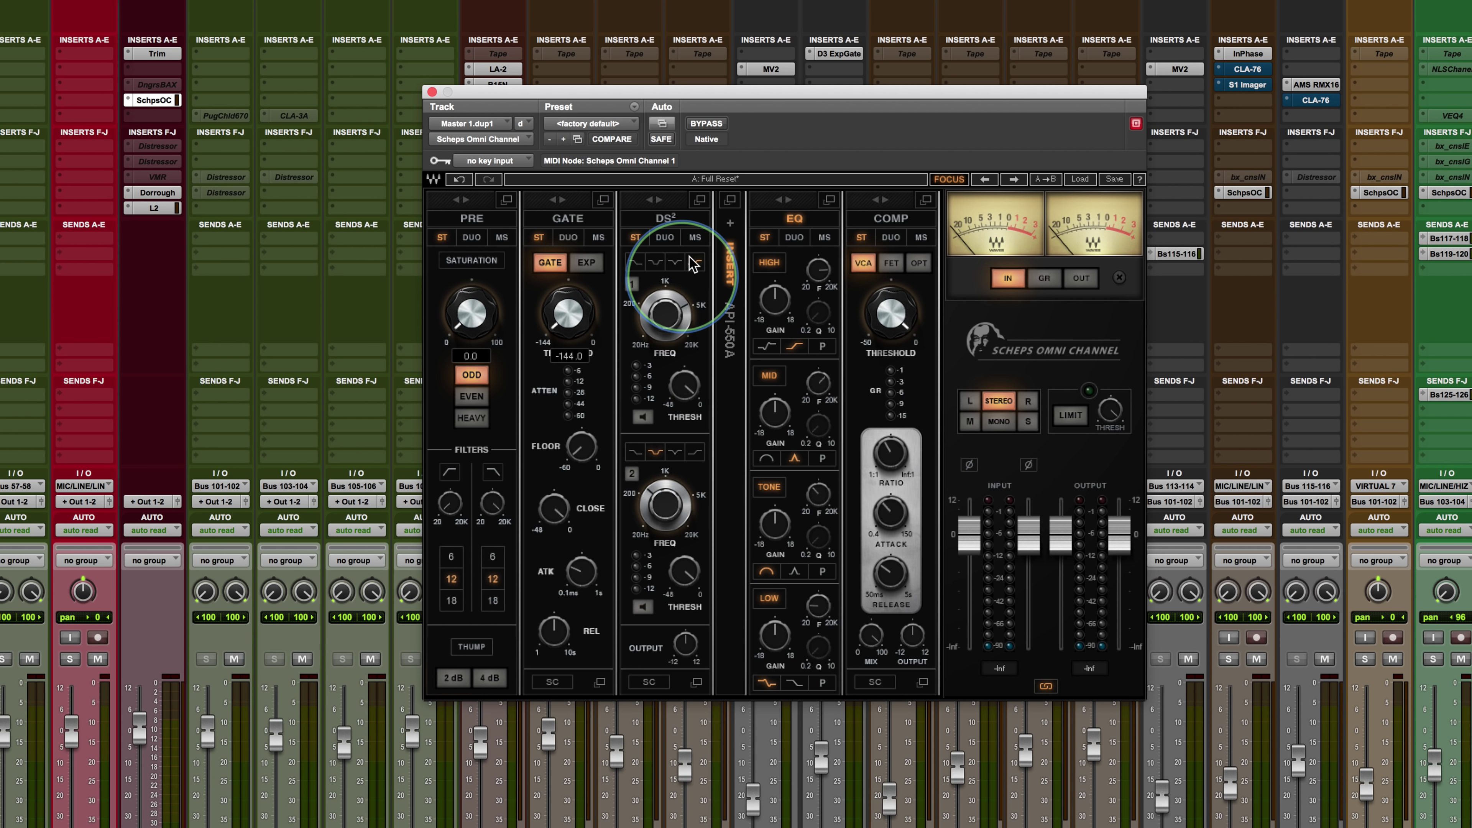
pyautogui.moveTo(725, 510); pyautogui.dragTo(651, 510)
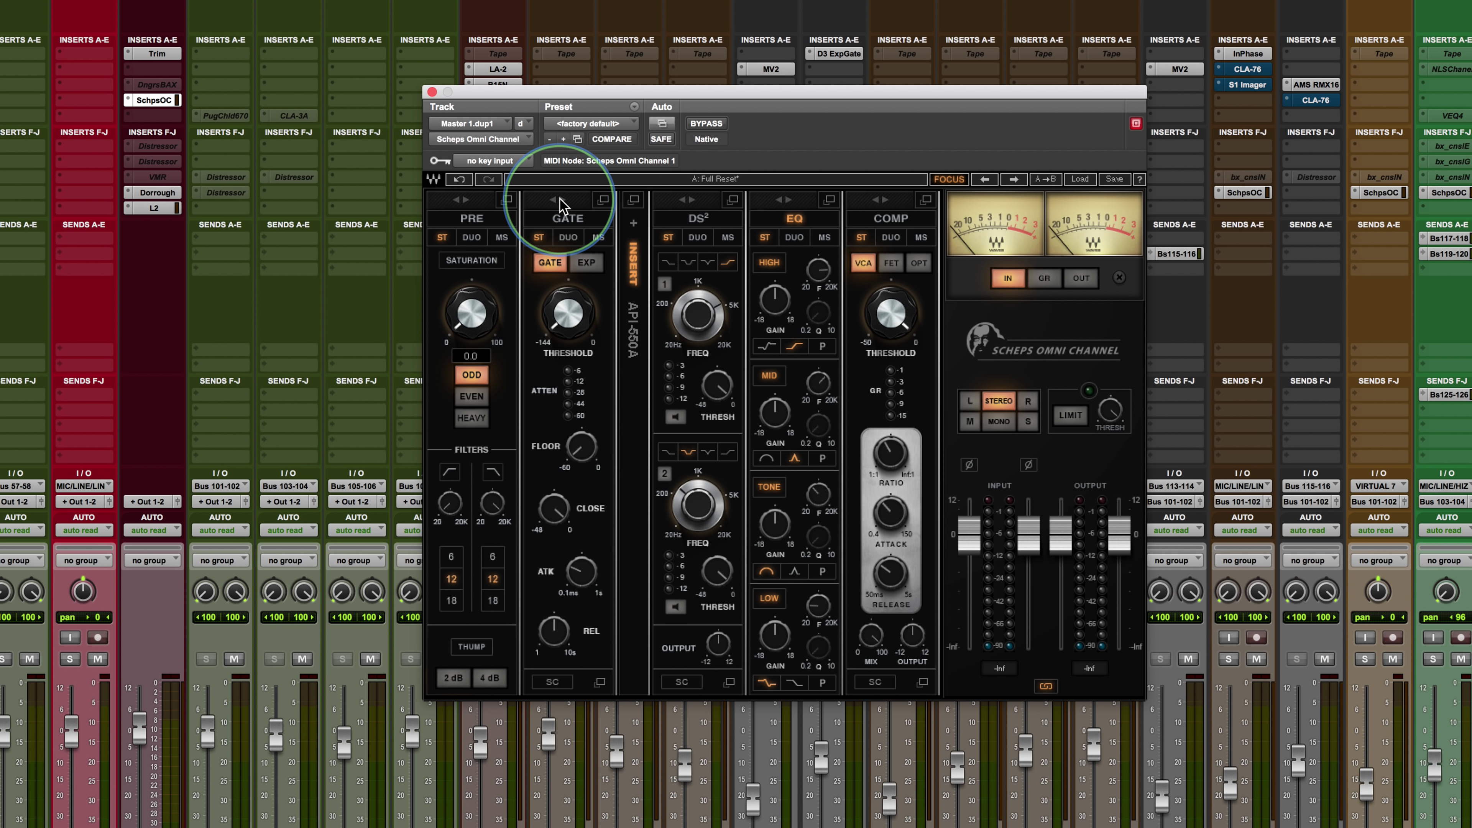
# Reorder the modules to PRE, Insert, Gate, Comp, DS², EQ and set the layout as the default preset
pyautogui.moveTo(560, 204); pyautogui.dragTo(764, 209)
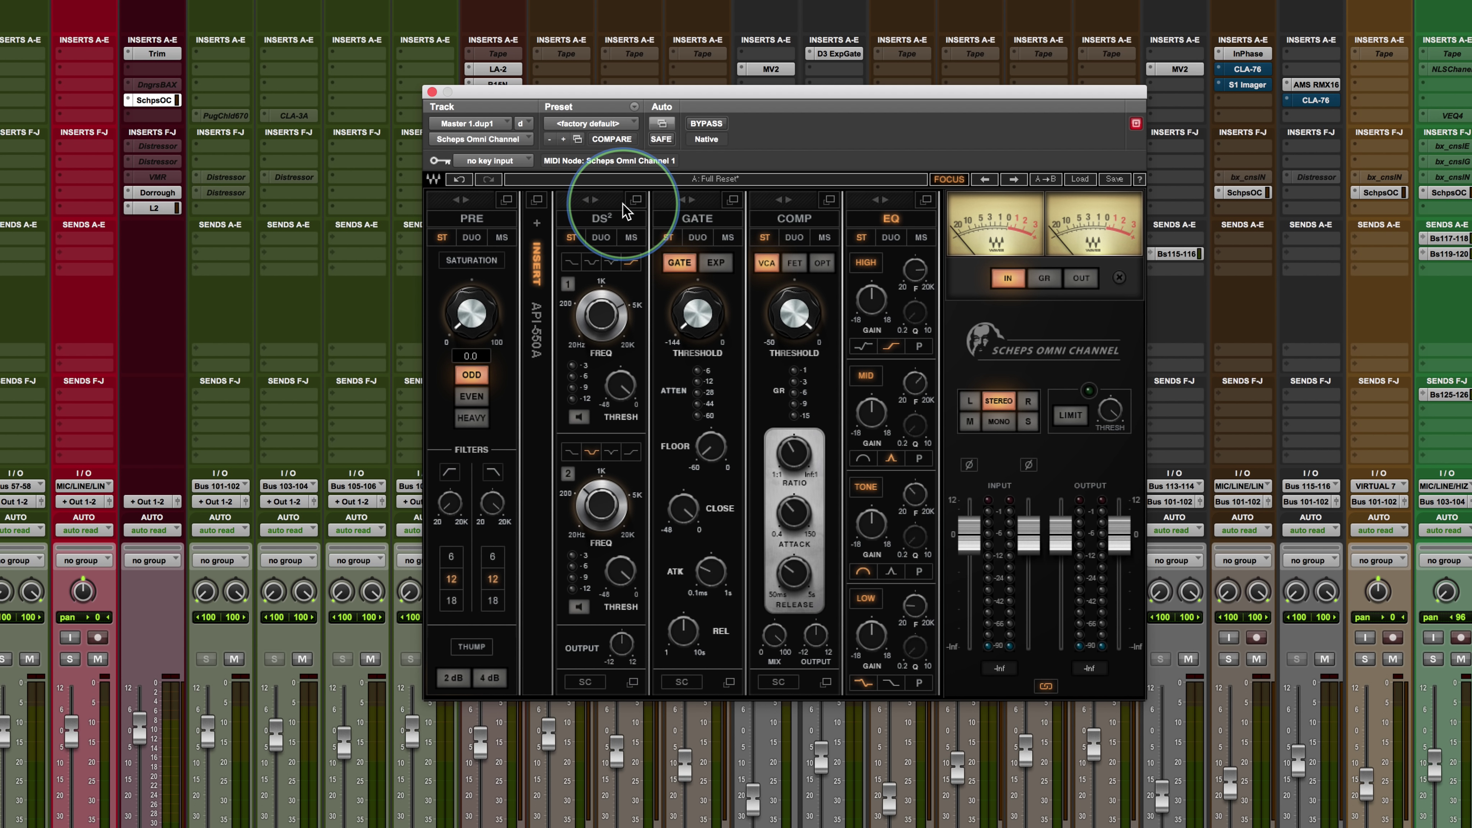
pyautogui.moveTo(608, 206); pyautogui.dragTo(830, 212)
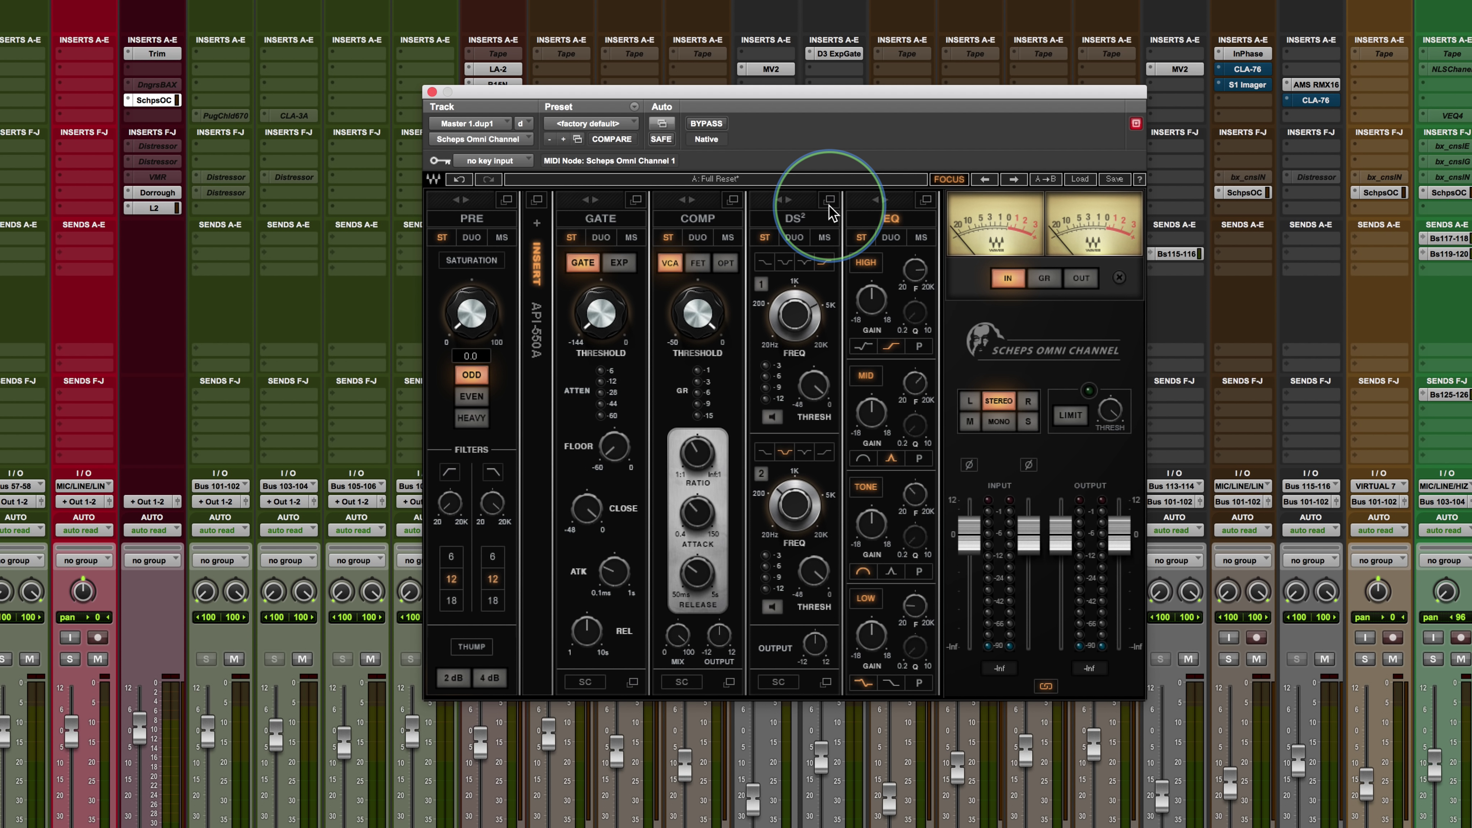
pyautogui.click(1115, 179)
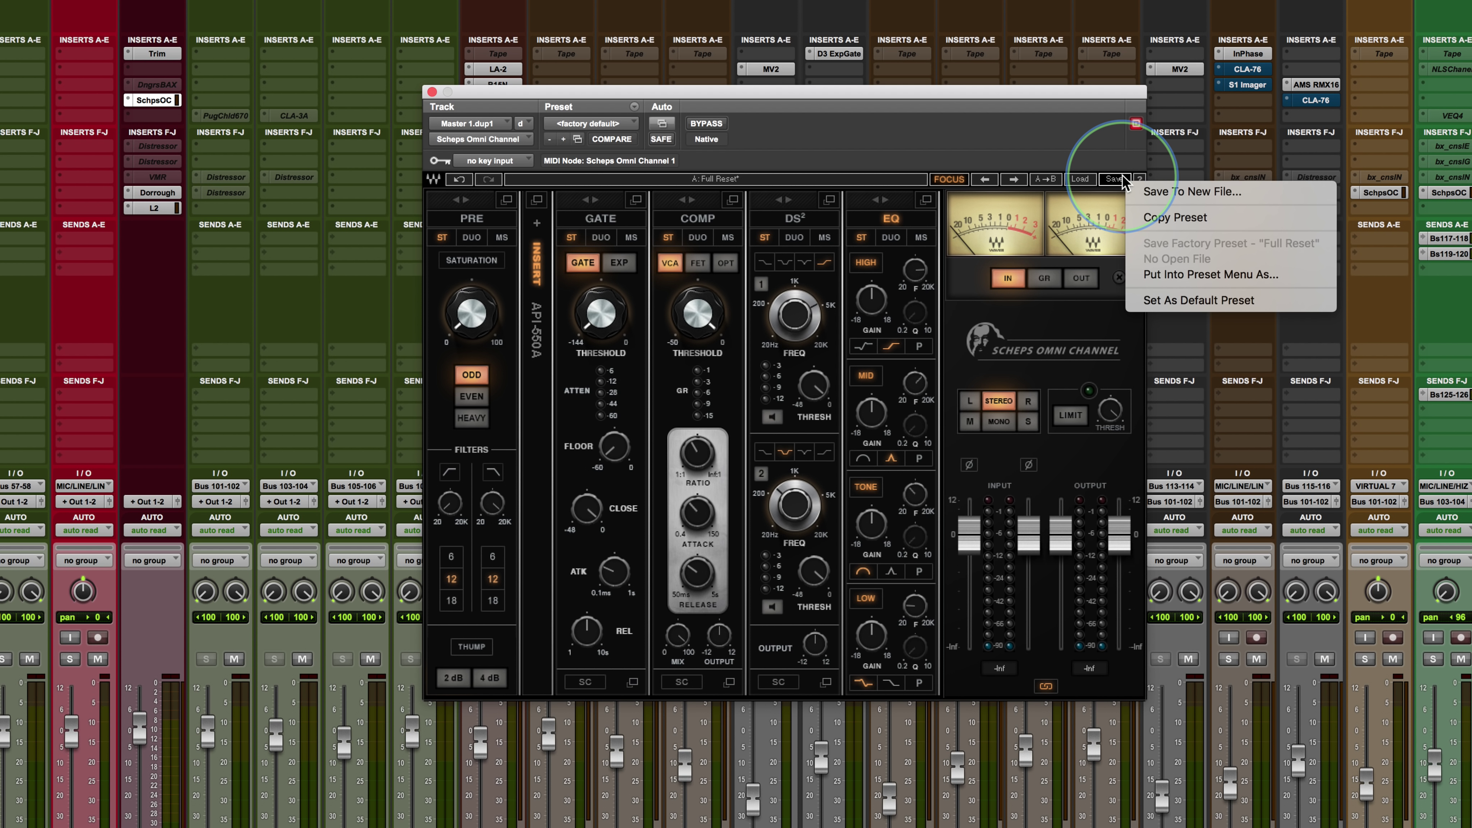
pyautogui.click(1157, 300)
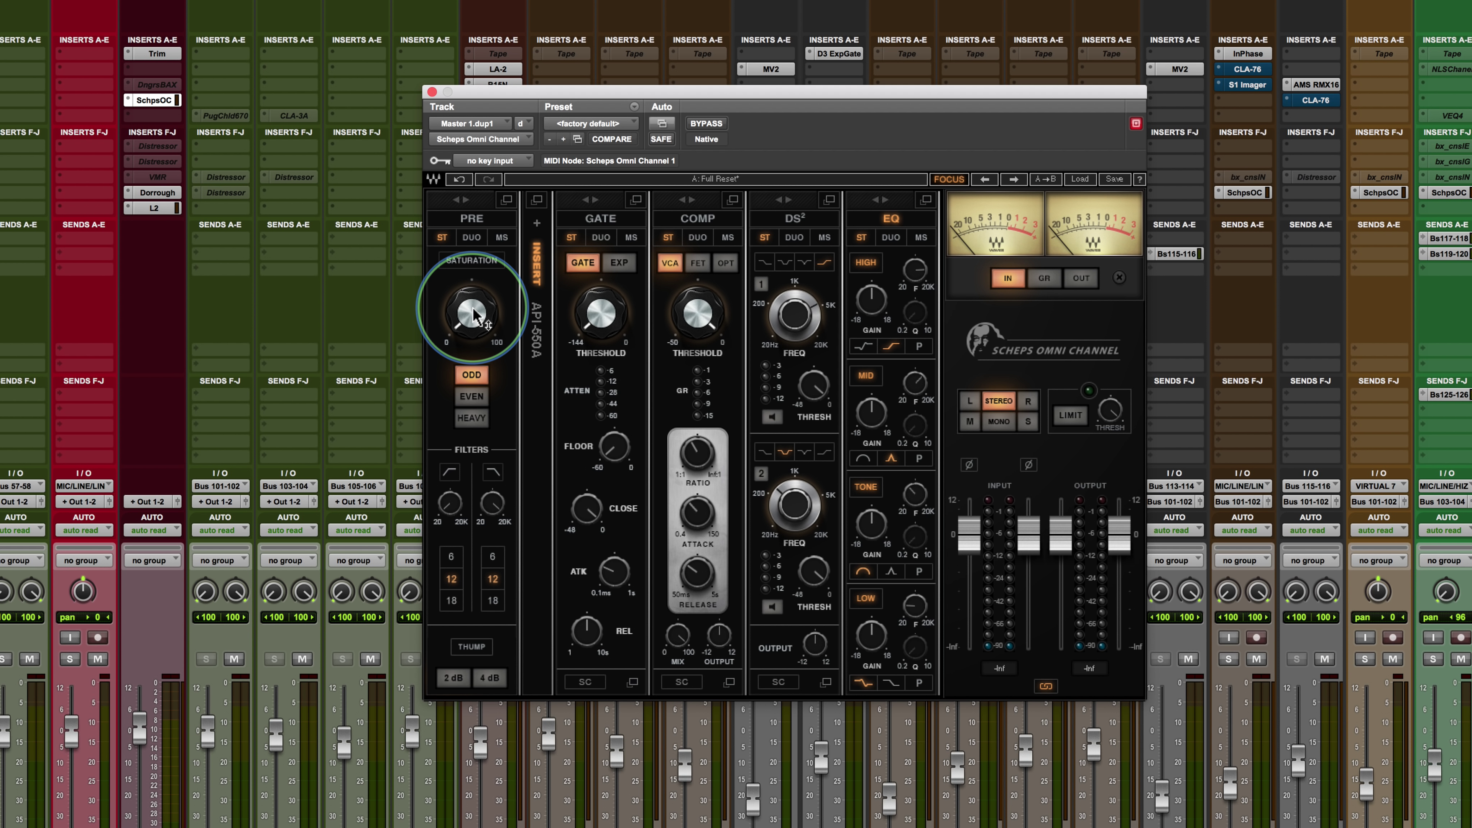
# Move the API-550A insert to the end of the module chain, after the EQ
pyautogui.moveTo(473, 314)
pyautogui.moveTo(527, 430); pyautogui.dragTo(935, 250)
pyautogui.click(458, 322)
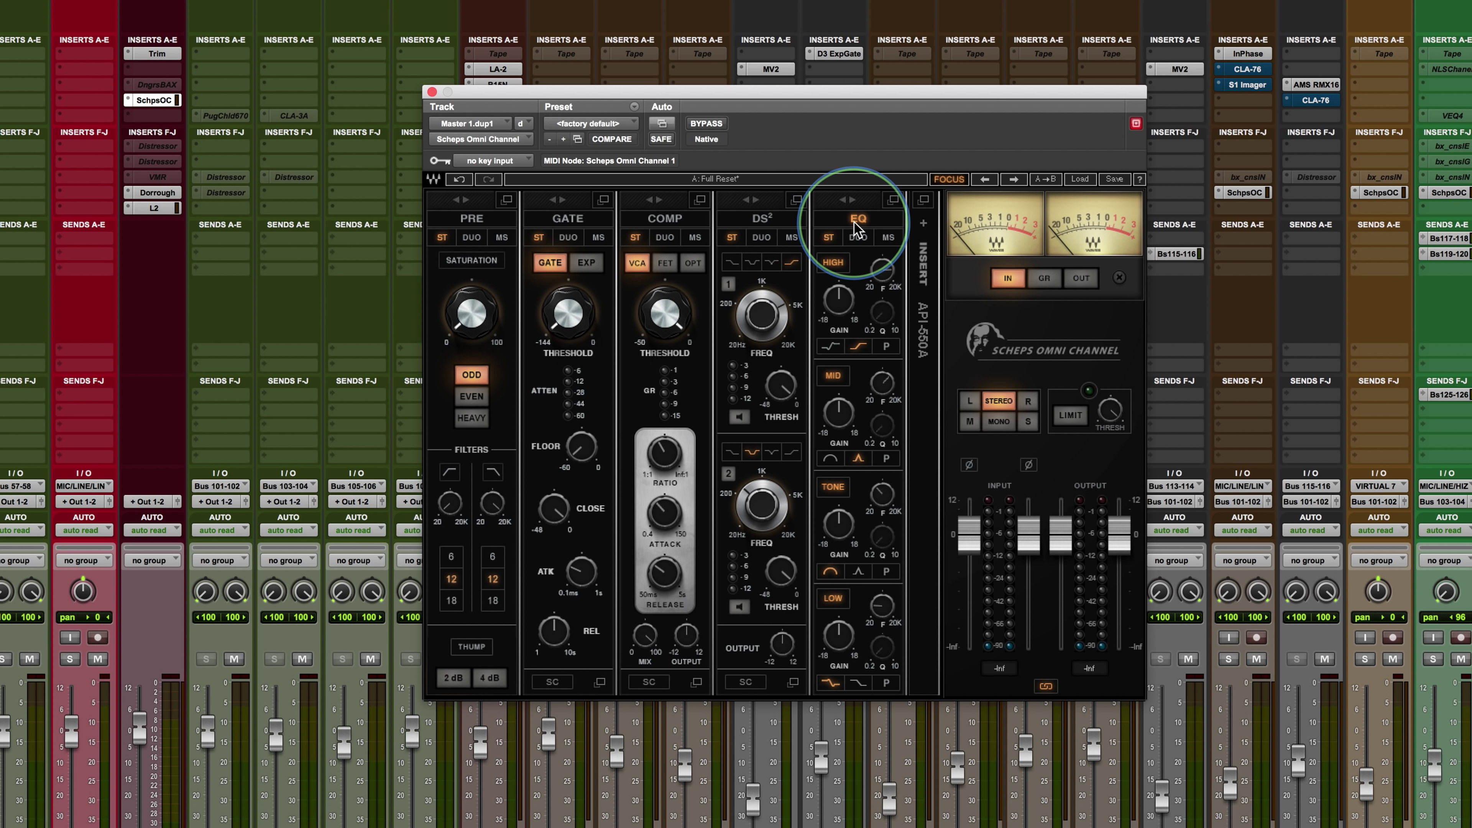
# Switch the EQ's Mid band off and on, and try toggling the individual DS² bands 1 and 2
pyautogui.click(835, 375)
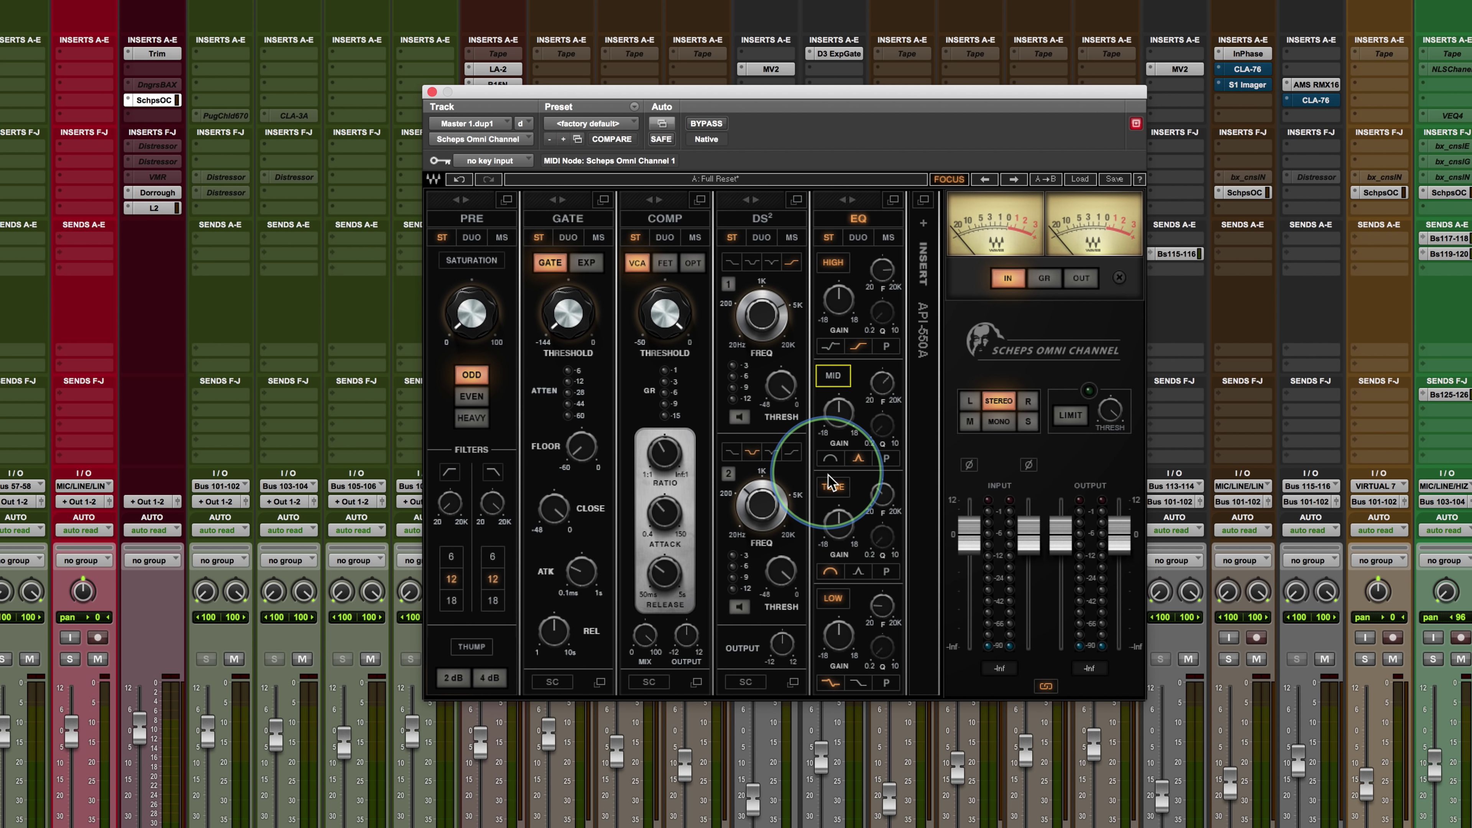
pyautogui.click(833, 376)
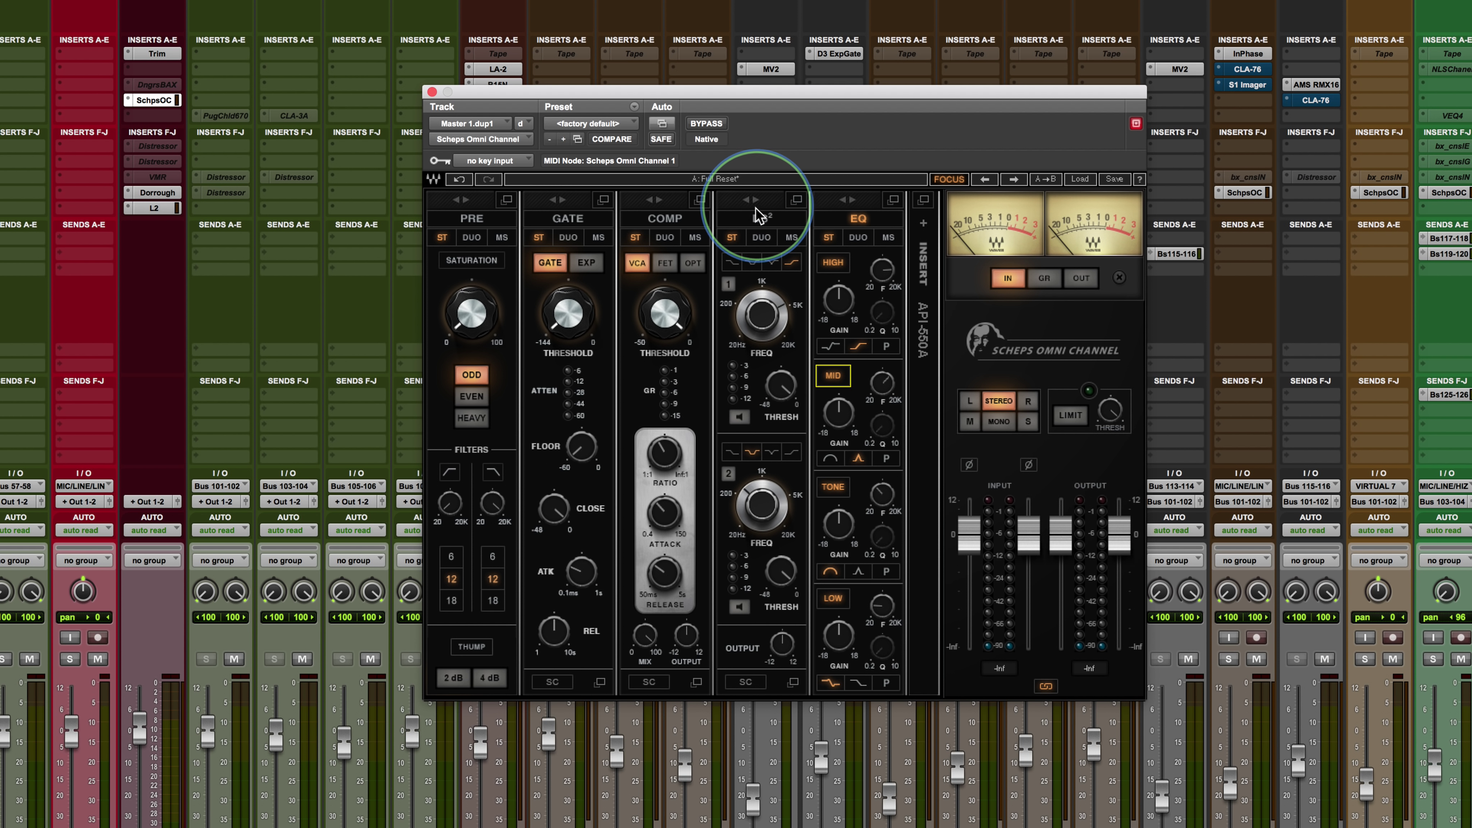
pyautogui.click(728, 284)
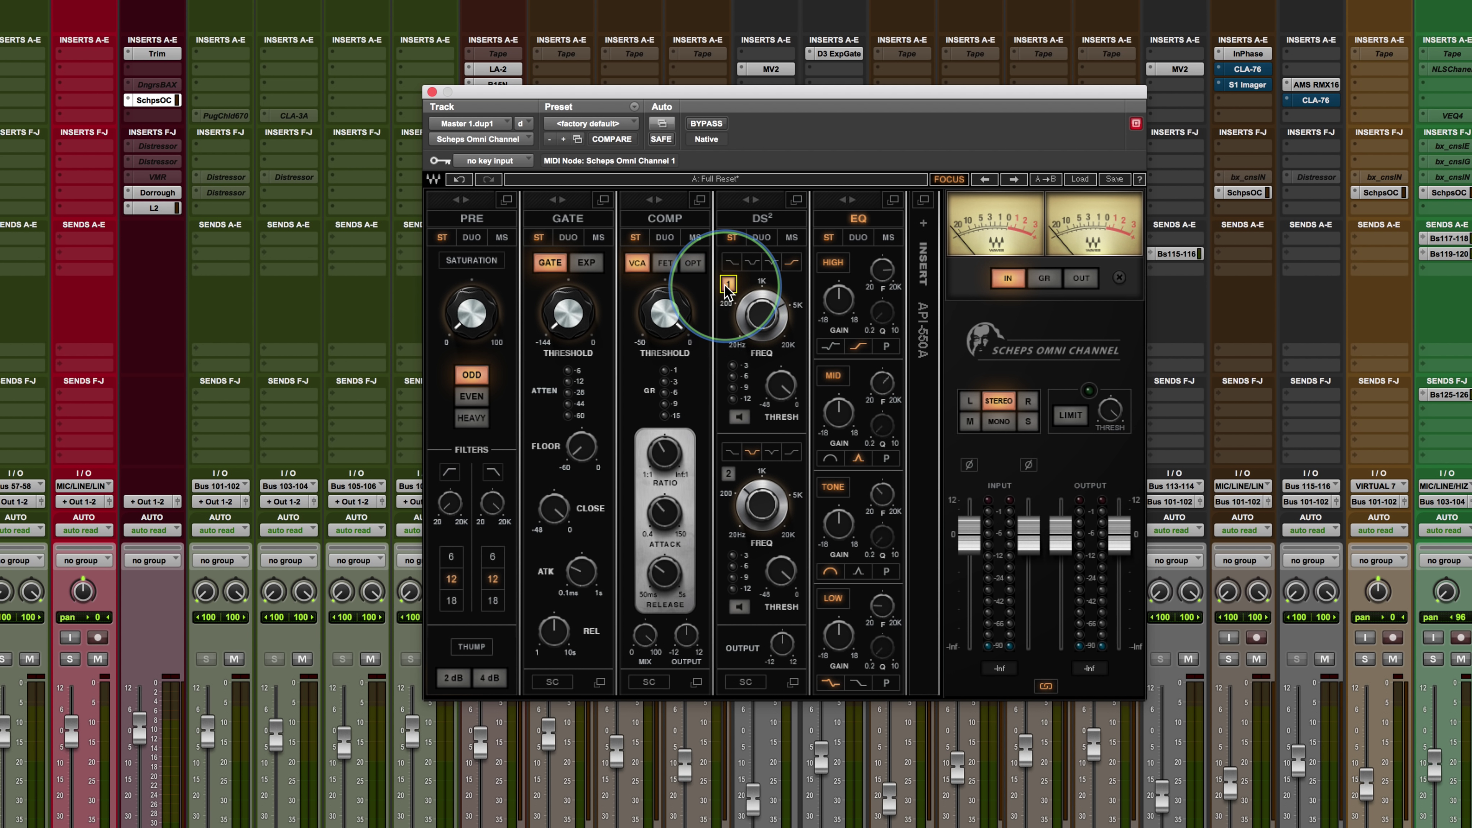
pyautogui.click(729, 474)
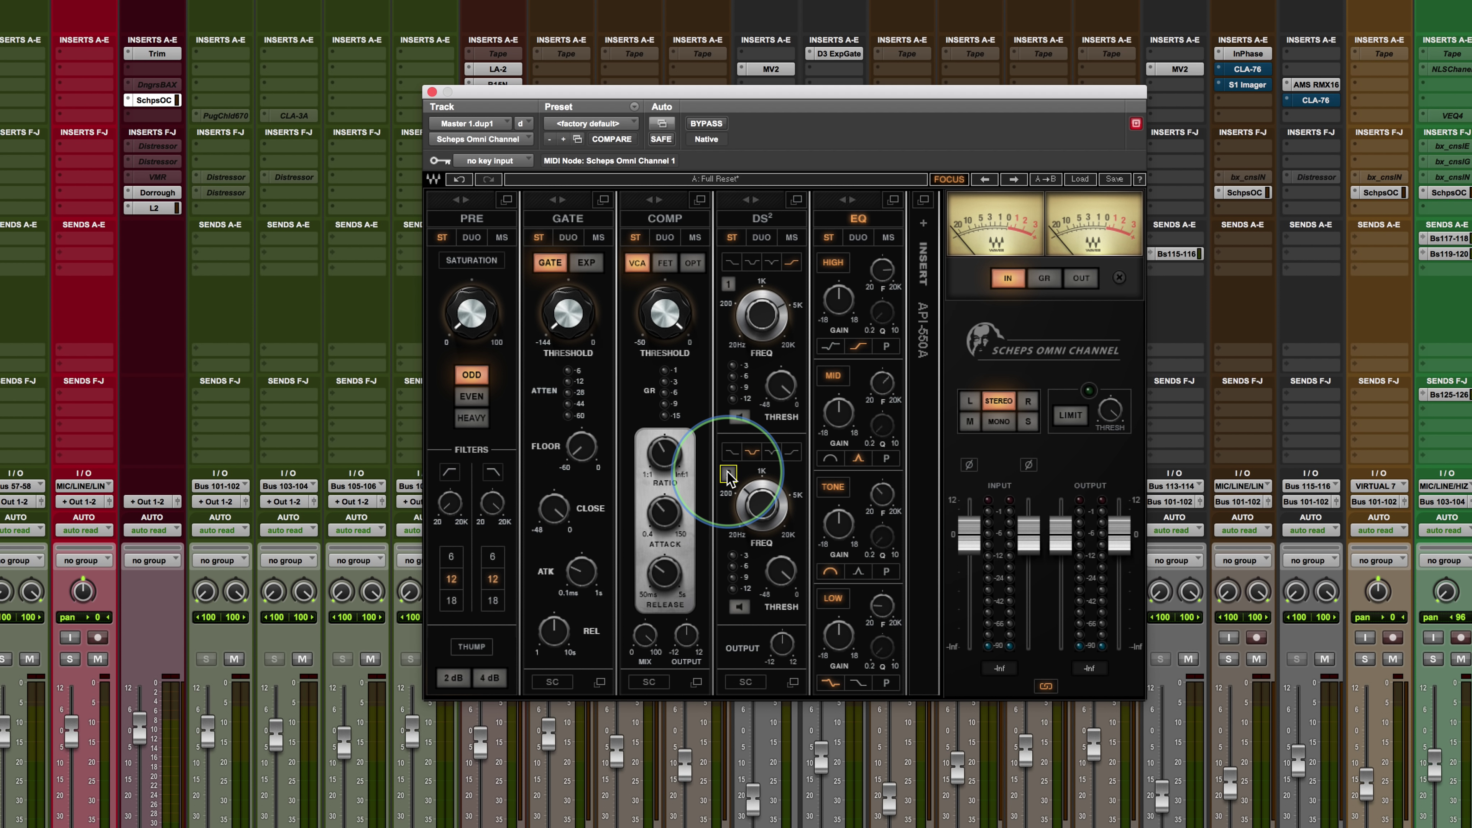
pyautogui.click(780, 339)
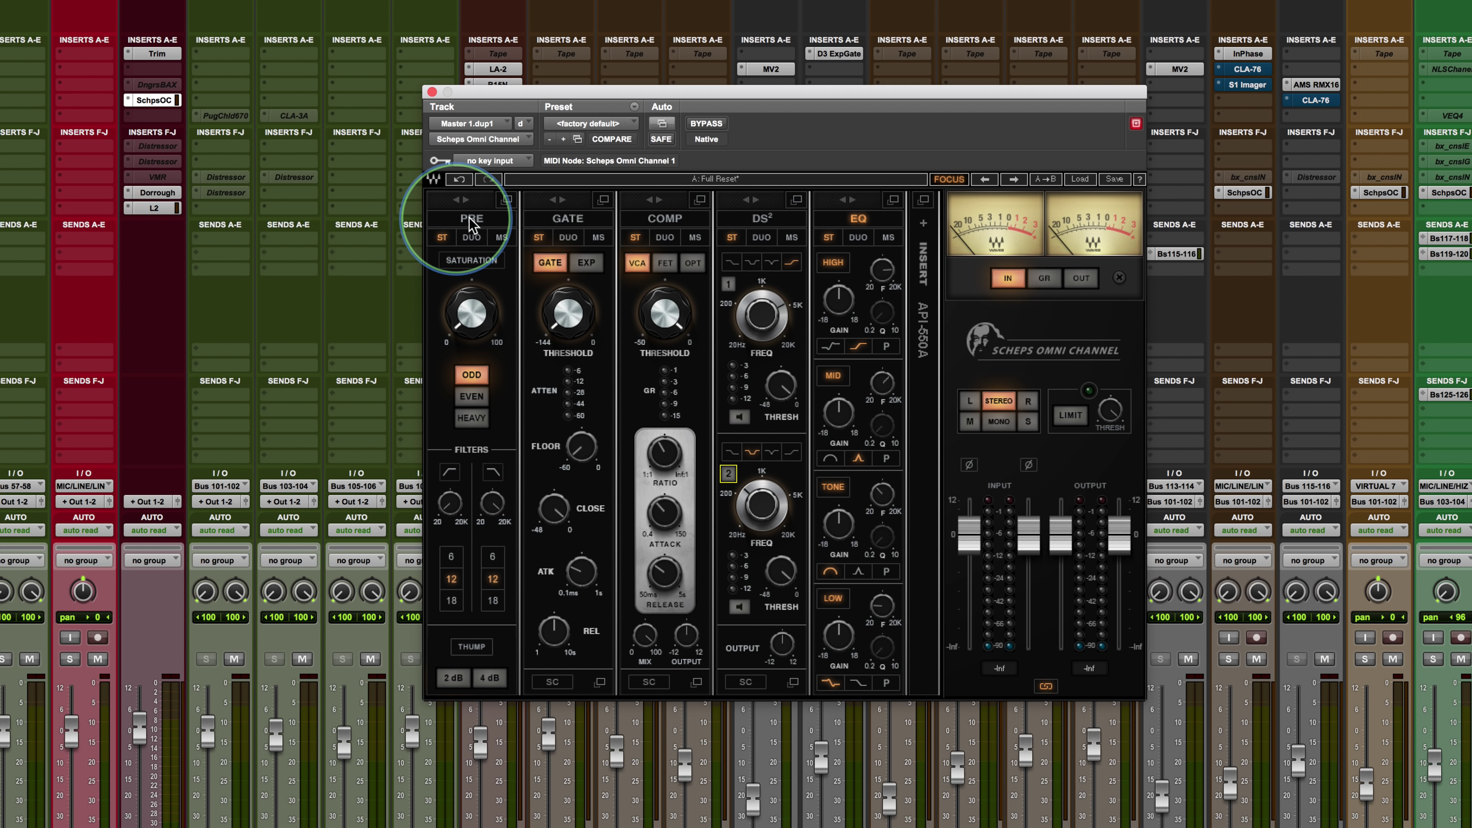
# Expand the PRE module, unlink its channels and raise only the left channel's saturation to 27.1
pyautogui.click(507, 200)
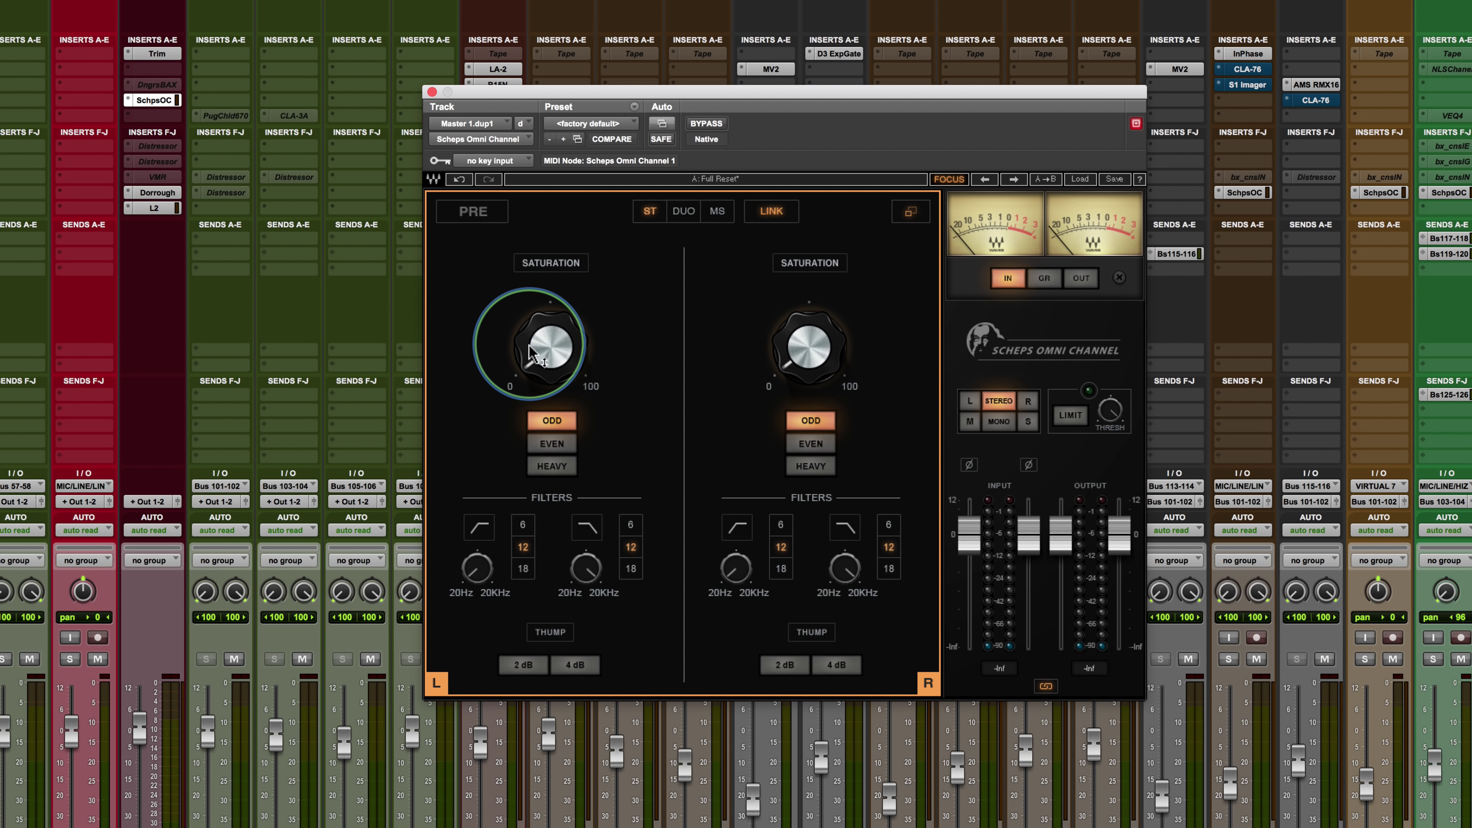
pyautogui.moveTo(539, 352)
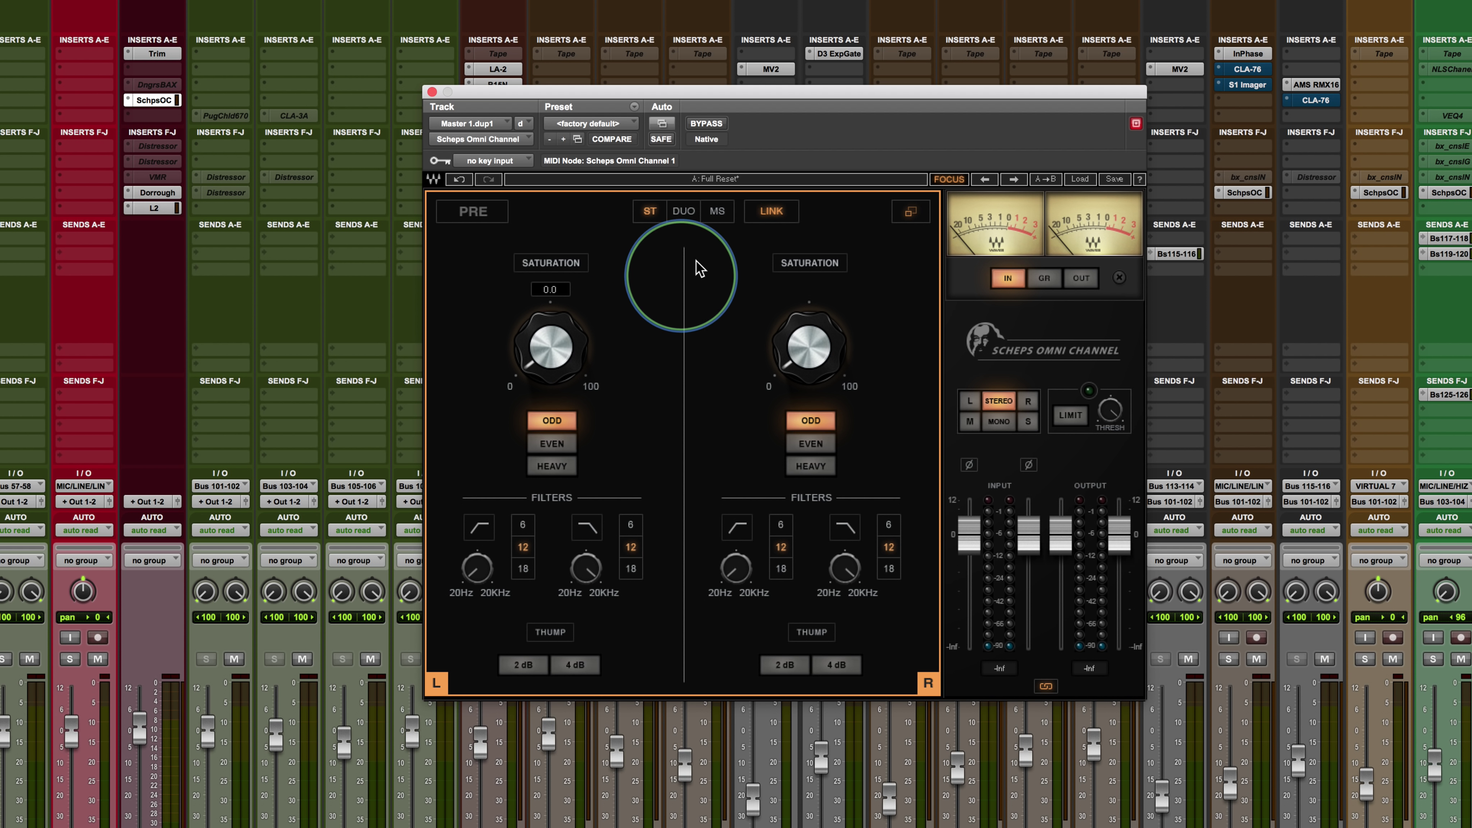
pyautogui.click(771, 212)
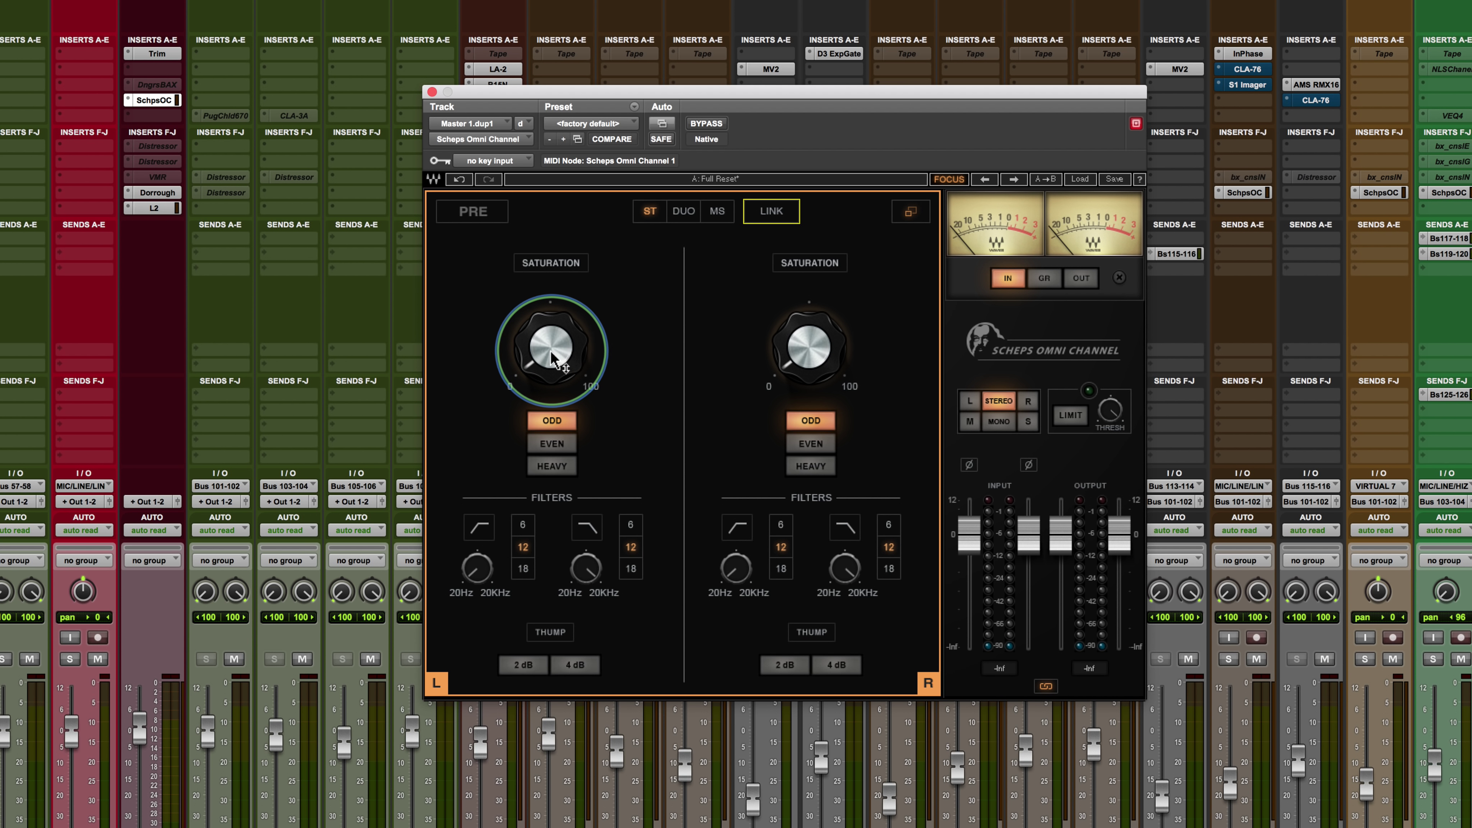
pyautogui.moveTo(551, 352); pyautogui.dragTo(546, 299)
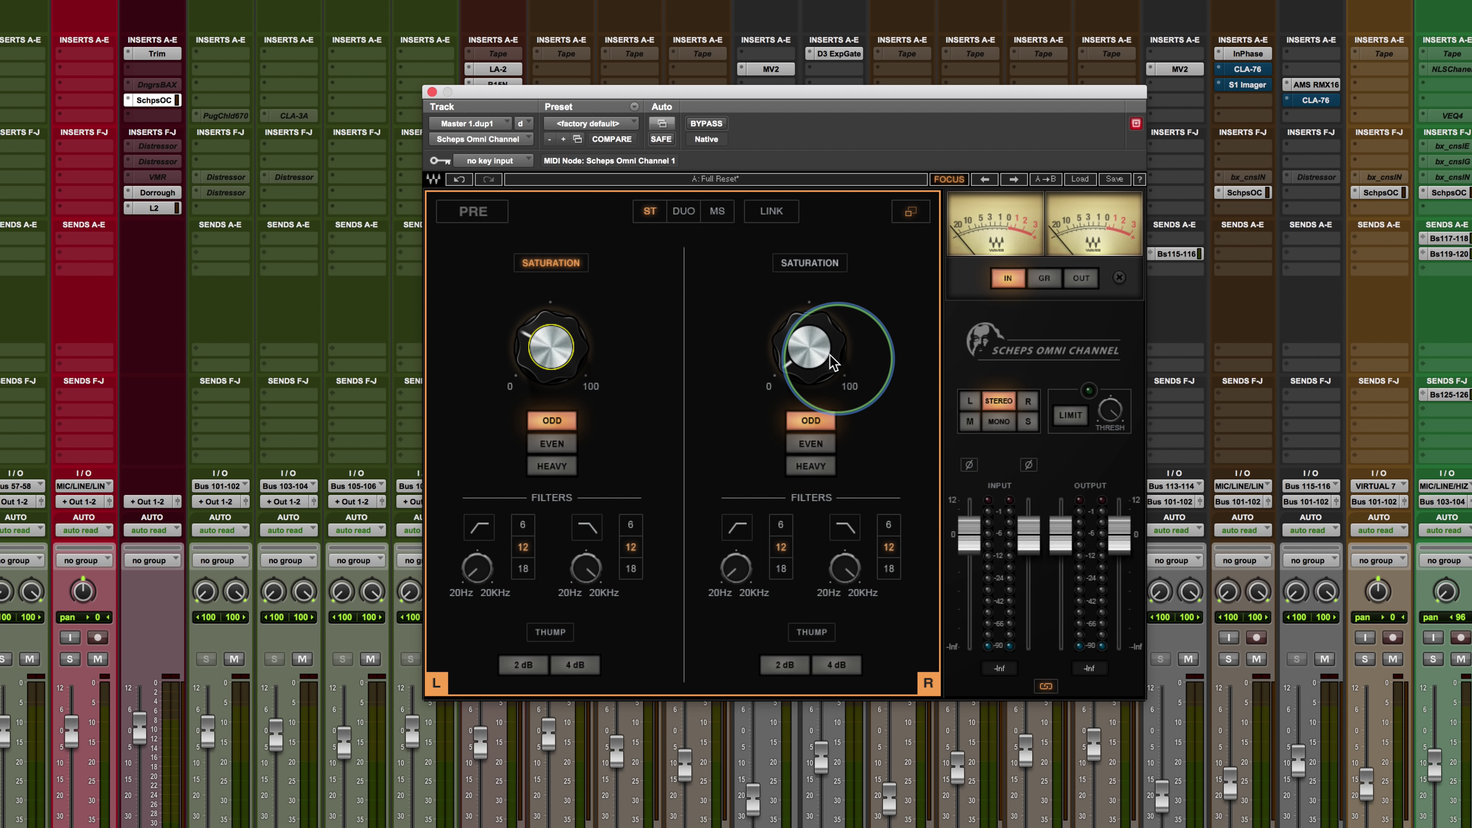
# Relink the PRE channels, raise the left saturation to 38.6, lower both saturation knobs to 0 and unlink again
pyautogui.click(776, 214)
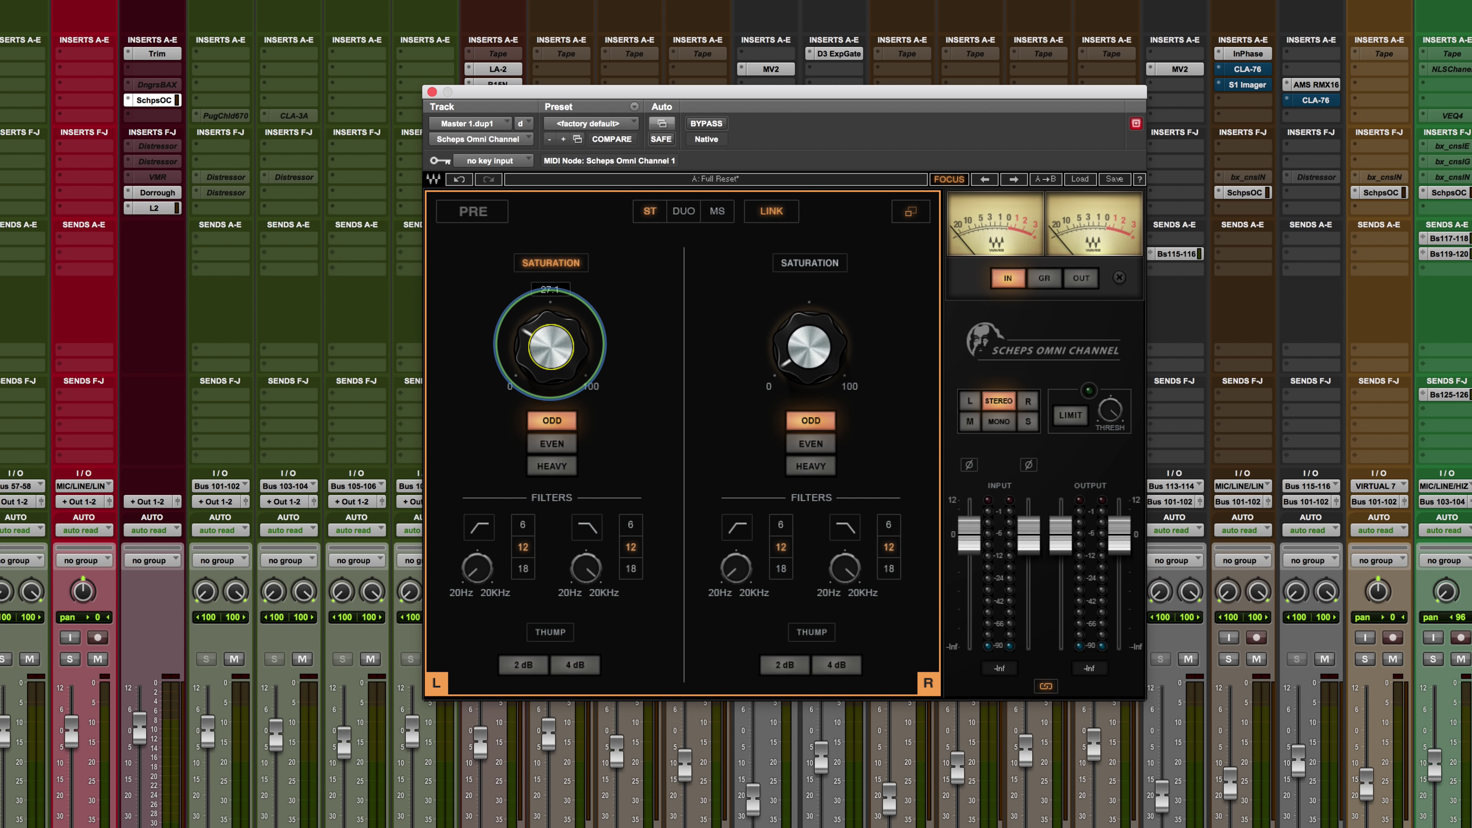
pyautogui.moveTo(549, 352); pyautogui.dragTo(541, 313)
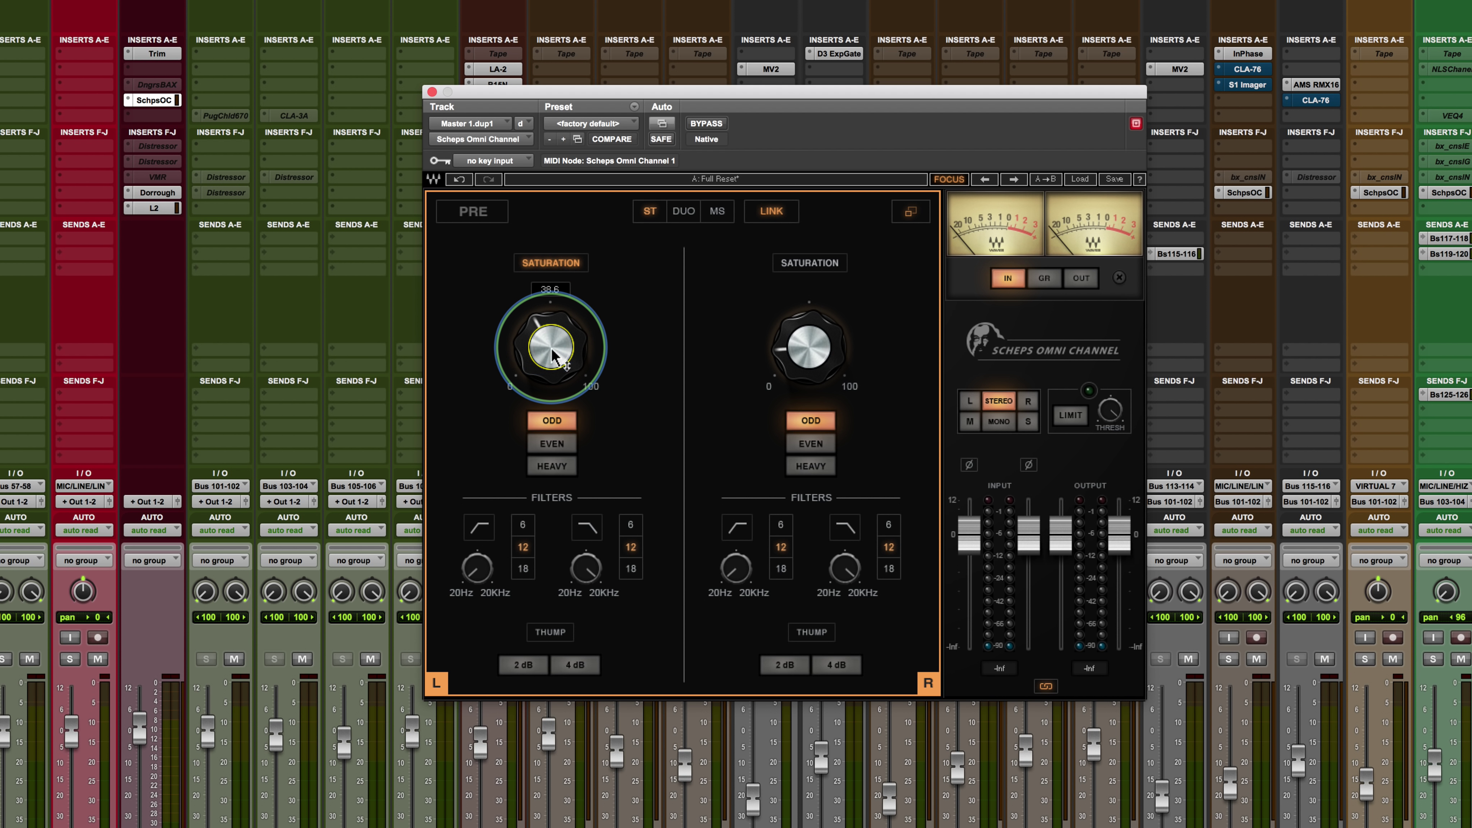
pyautogui.moveTo(795, 363); pyautogui.dragTo(795, 410)
pyautogui.click(771, 213)
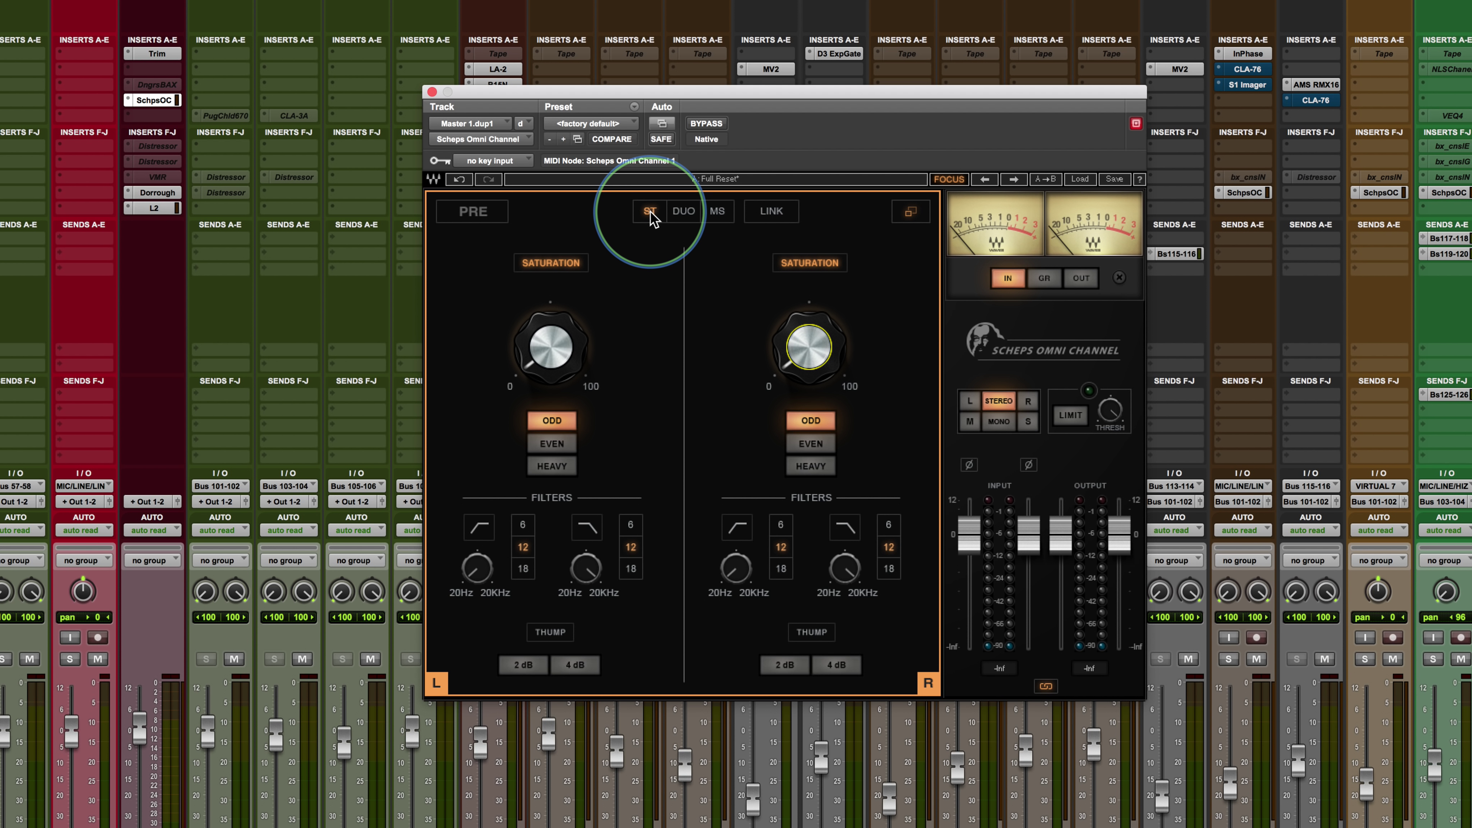
# Try the PRE module's MS mode with its link setting and return to linked ST mode
pyautogui.click(719, 215)
pyautogui.click(771, 212)
pyautogui.click(639, 213)
pyautogui.moveTo(538, 348)
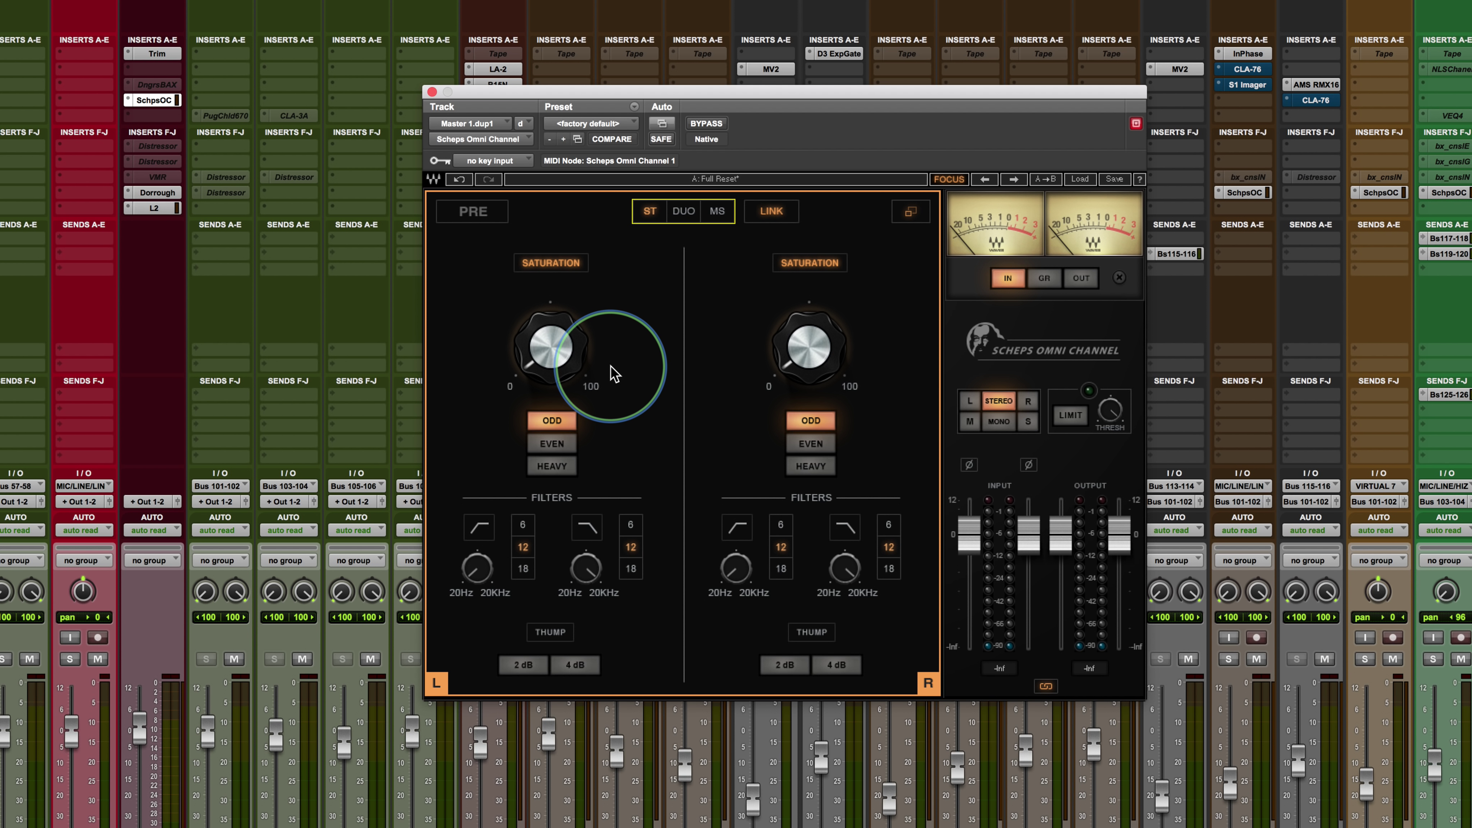
# Compare the PRE module's DUO, ST and MS modes, toggle the link in MS, and return to linked ST
pyautogui.click(683, 210)
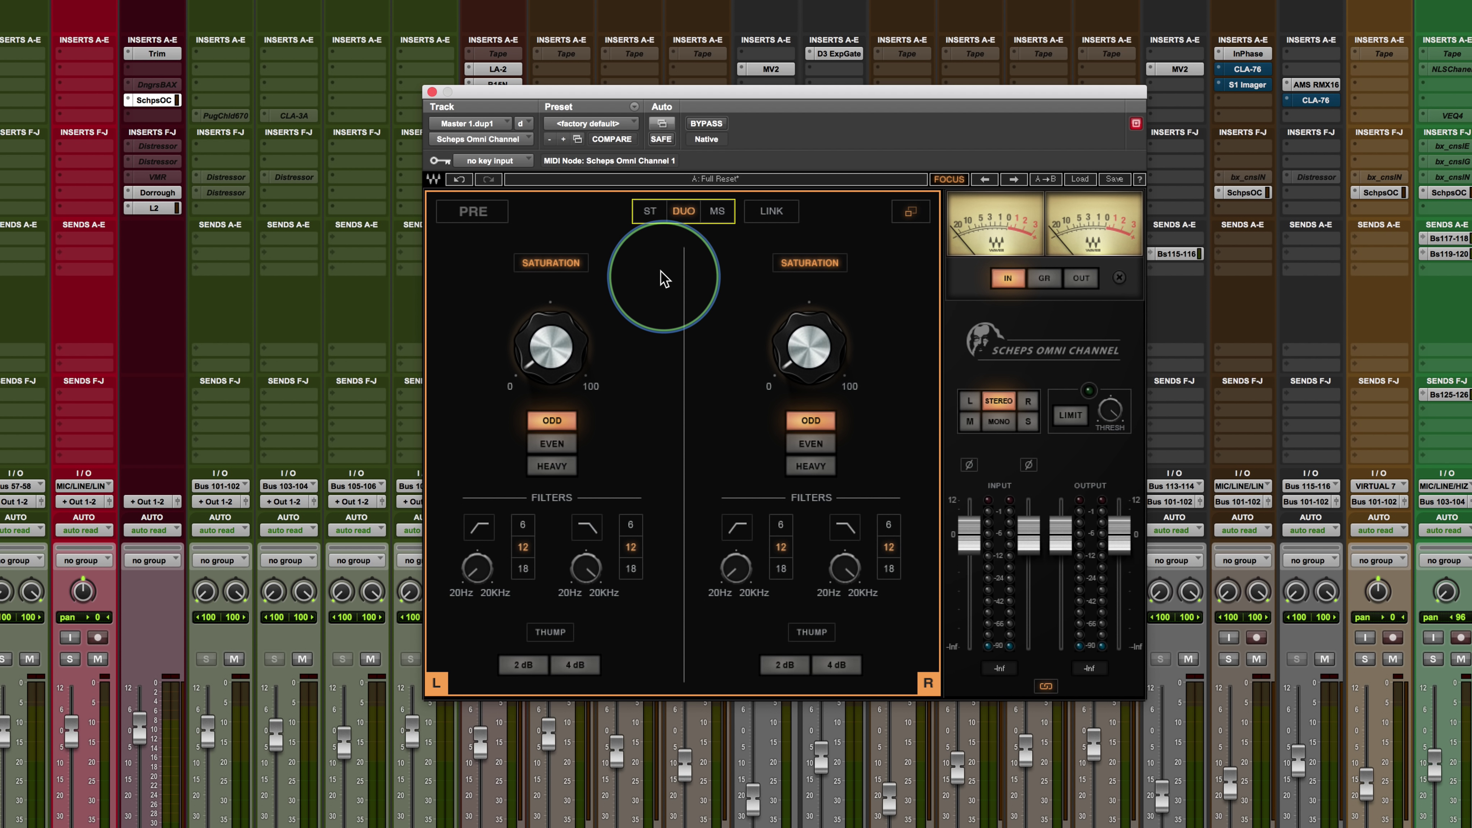
pyautogui.click(649, 215)
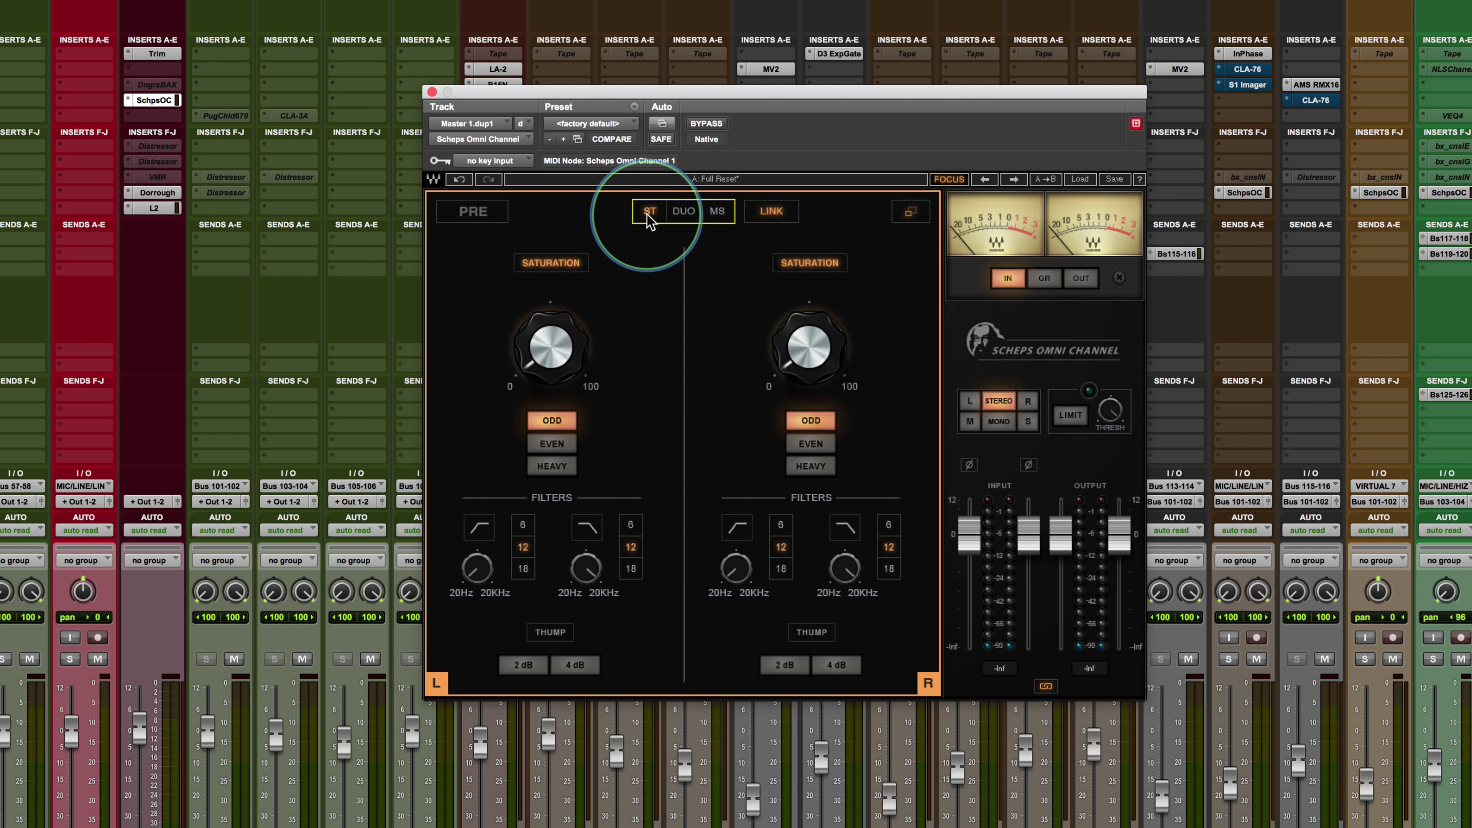
pyautogui.click(718, 215)
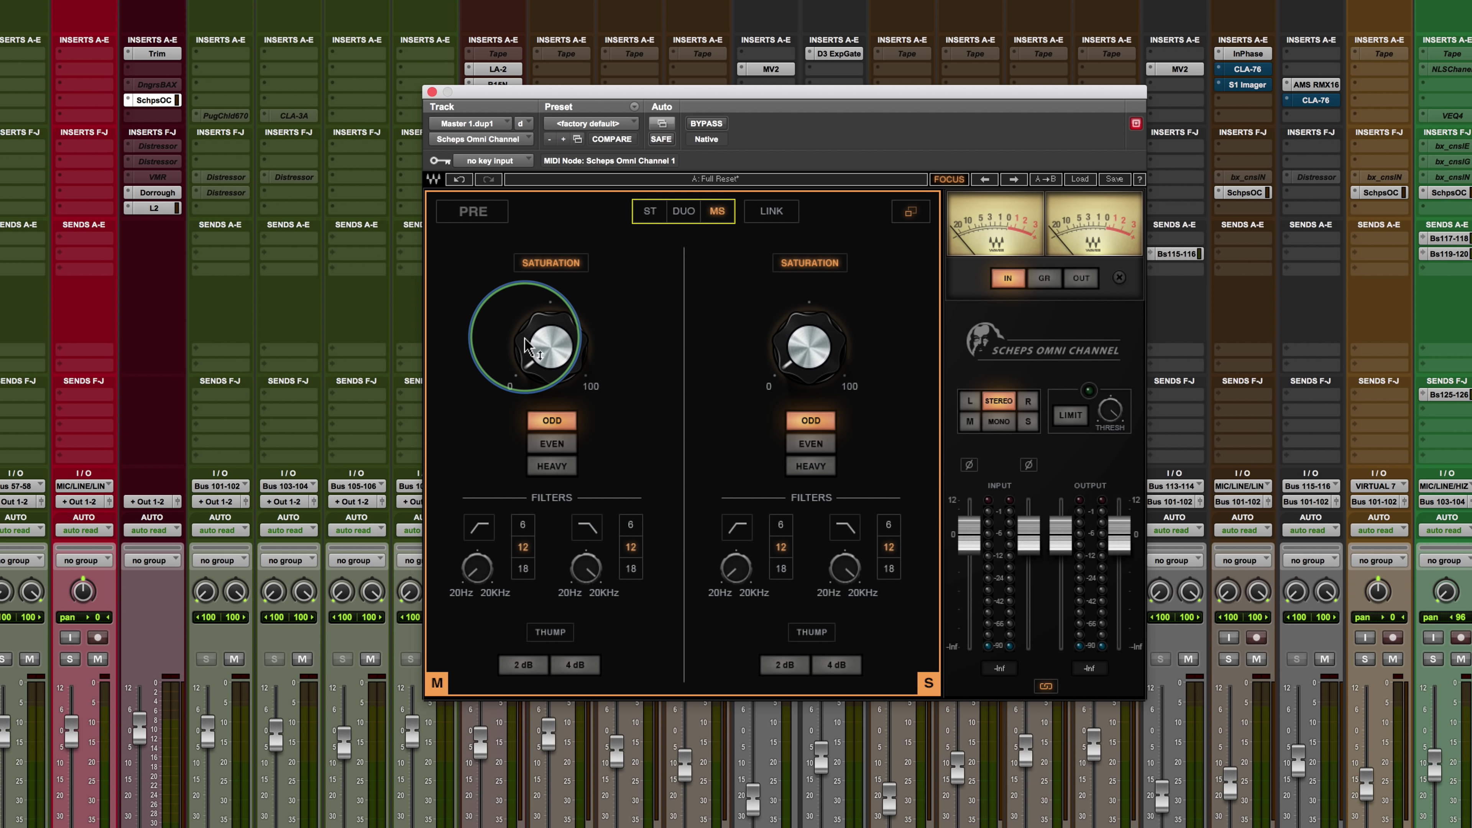
pyautogui.click(772, 213)
pyautogui.click(772, 212)
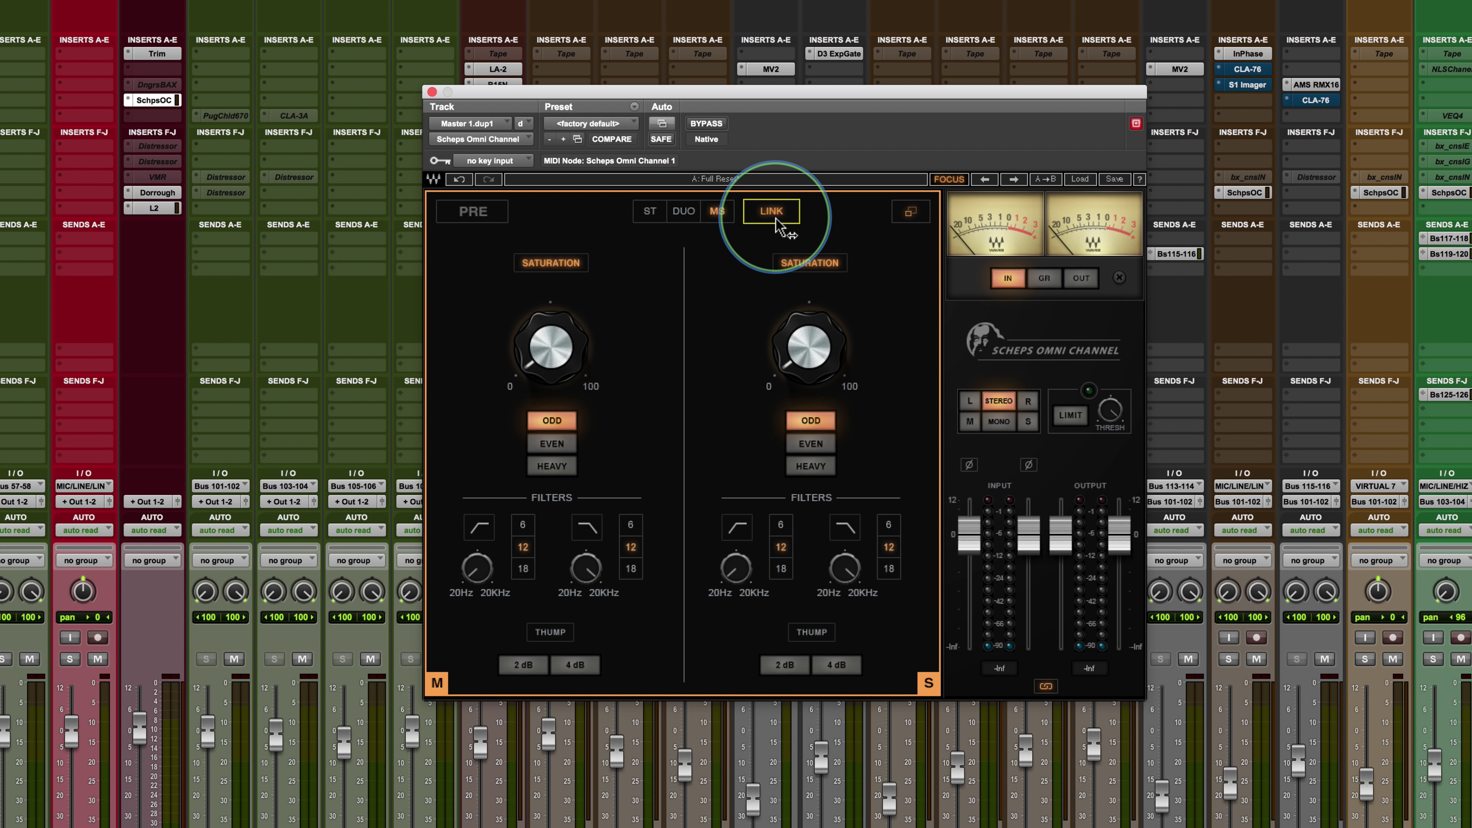
pyautogui.click(656, 219)
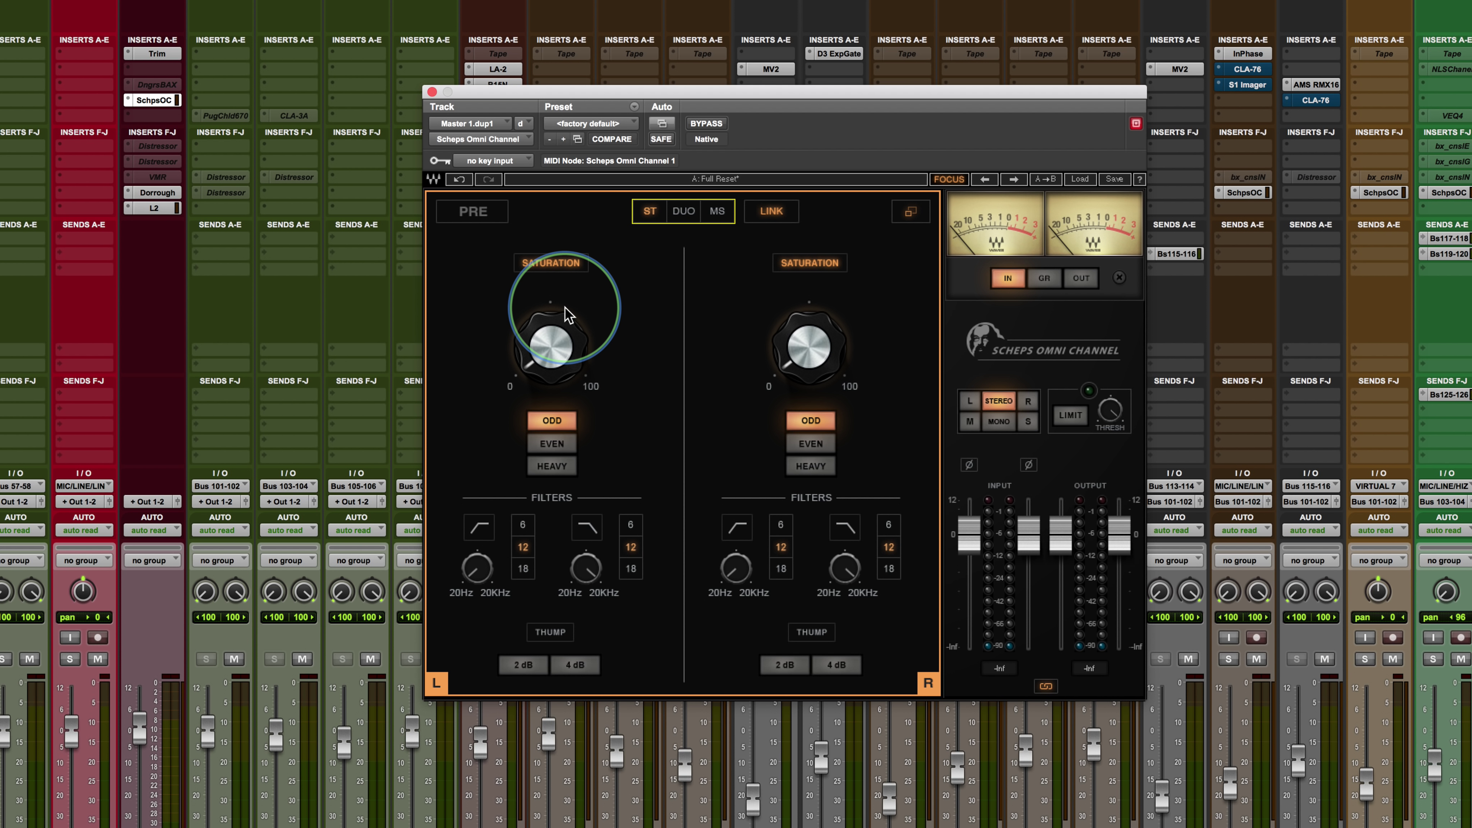
# Collapse the expanded PRE view and cycle its saturation type through Even and Heavy, finishing on Odd
pyautogui.click(911, 213)
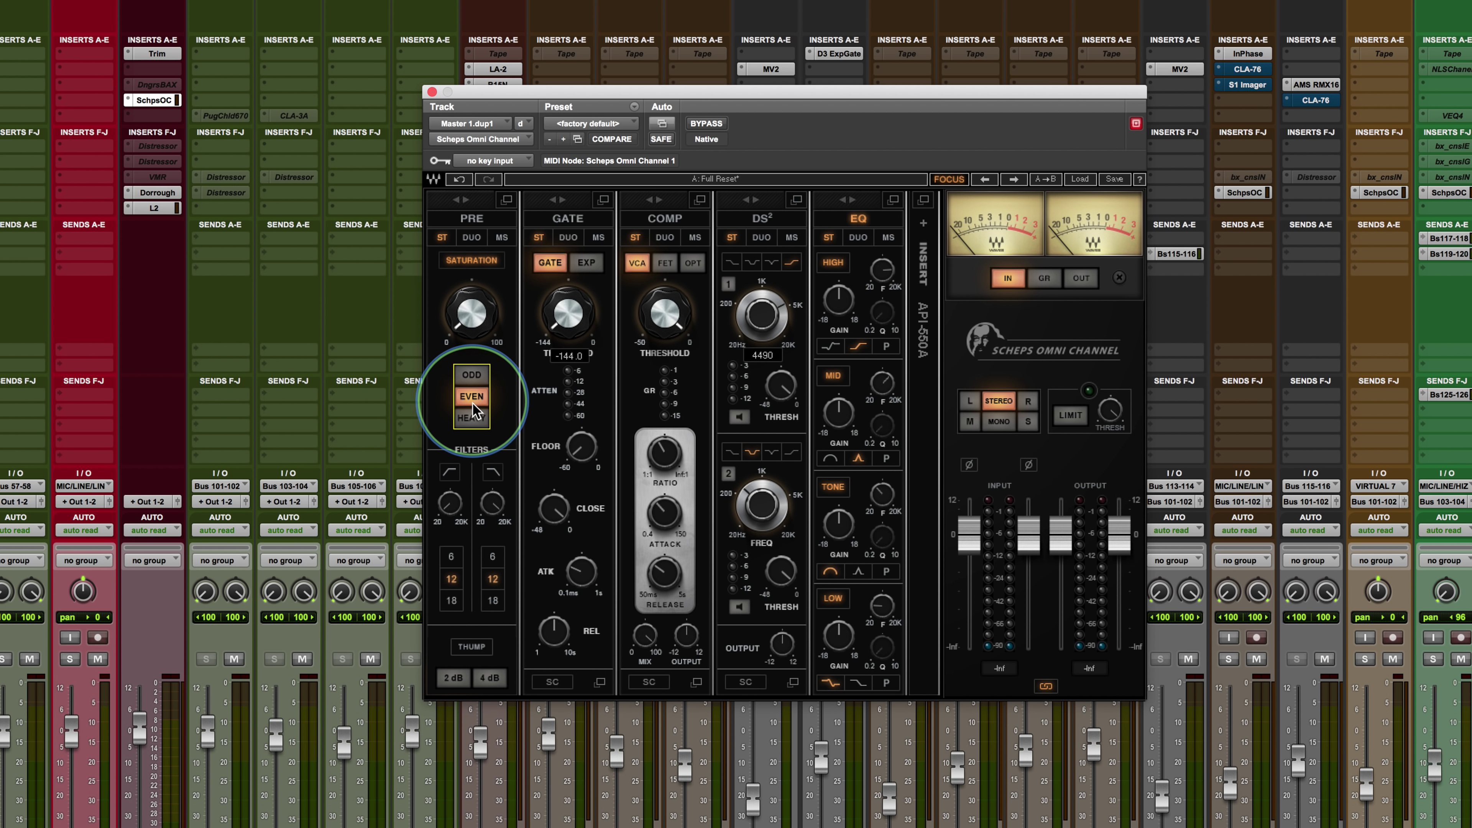
pyautogui.click(473, 421)
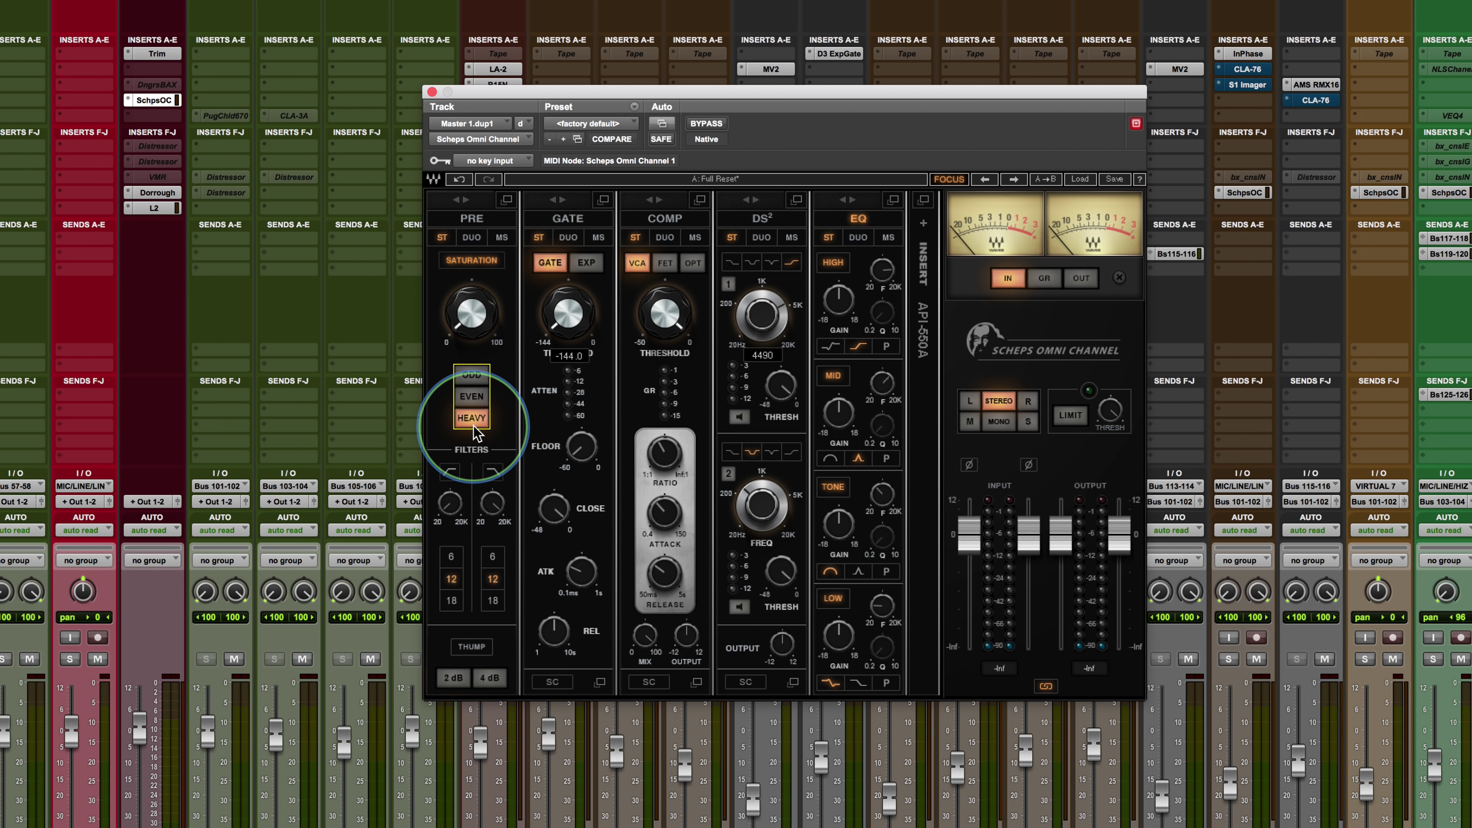
pyautogui.click(473, 397)
pyautogui.click(466, 375)
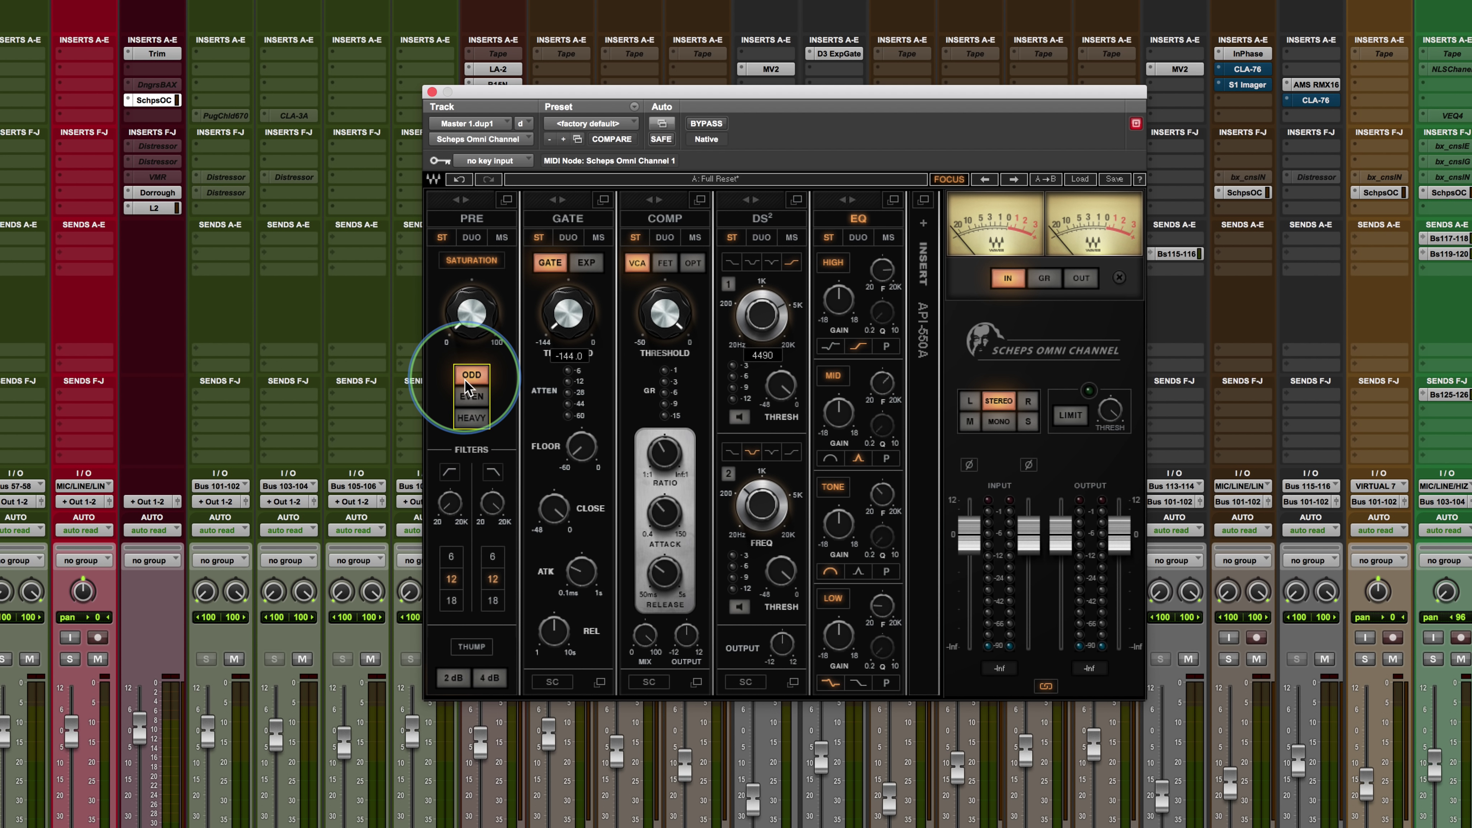
pyautogui.click(469, 397)
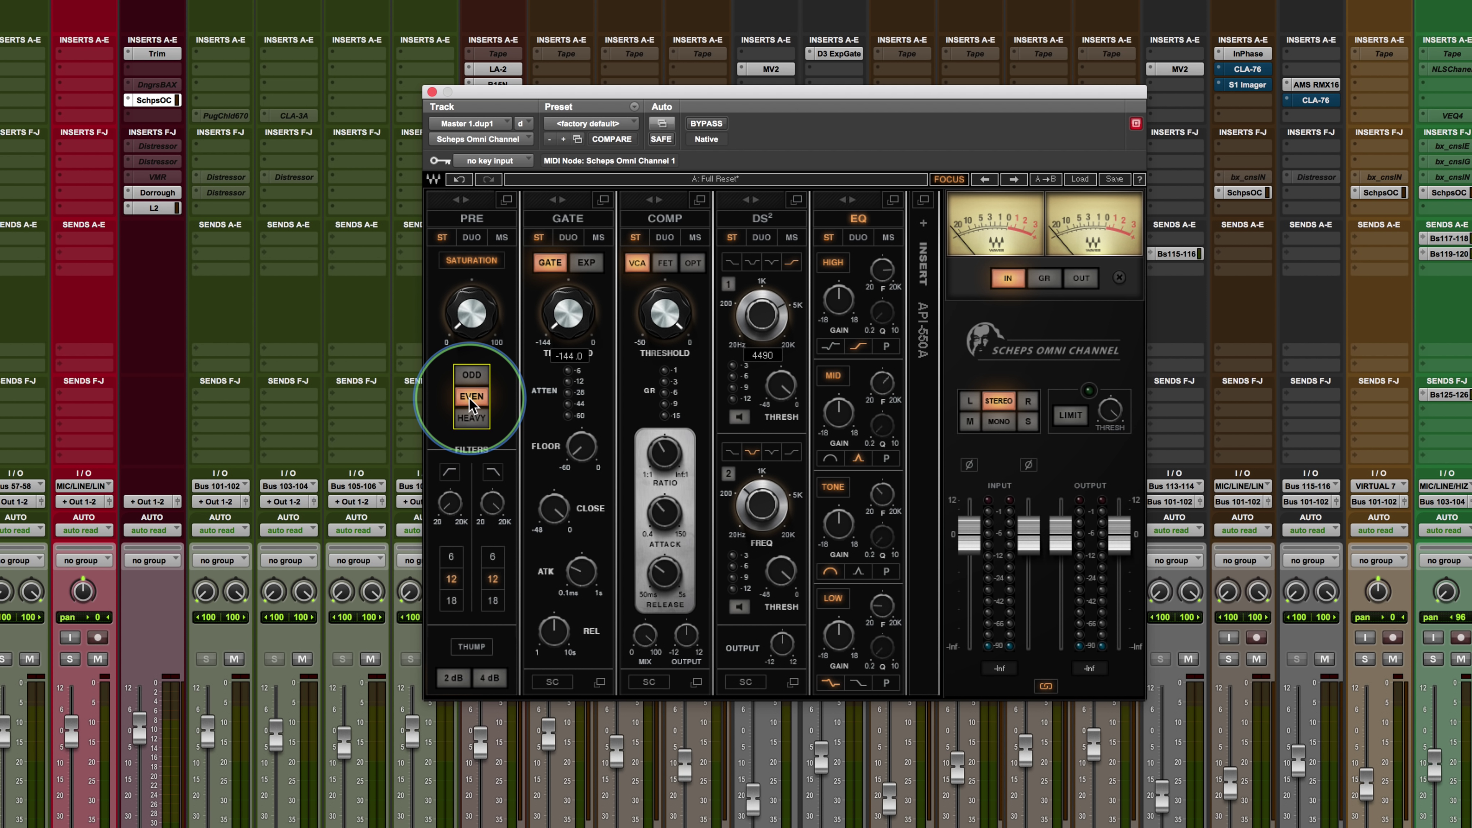
pyautogui.click(472, 374)
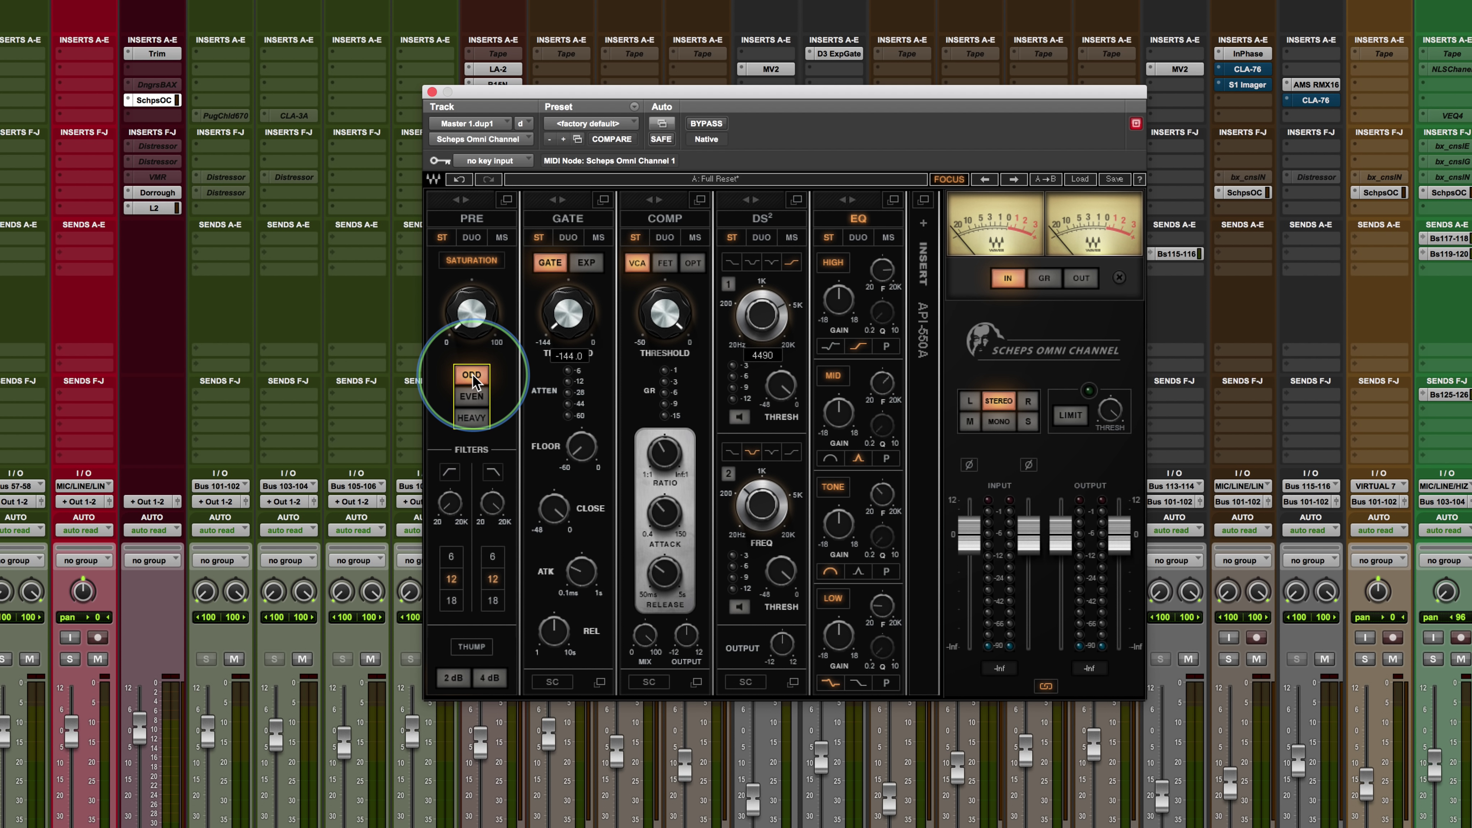
# Set the PRE saturation to Heavy, enable both PRE filters and set the low-pass slope to 18
pyautogui.click(477, 418)
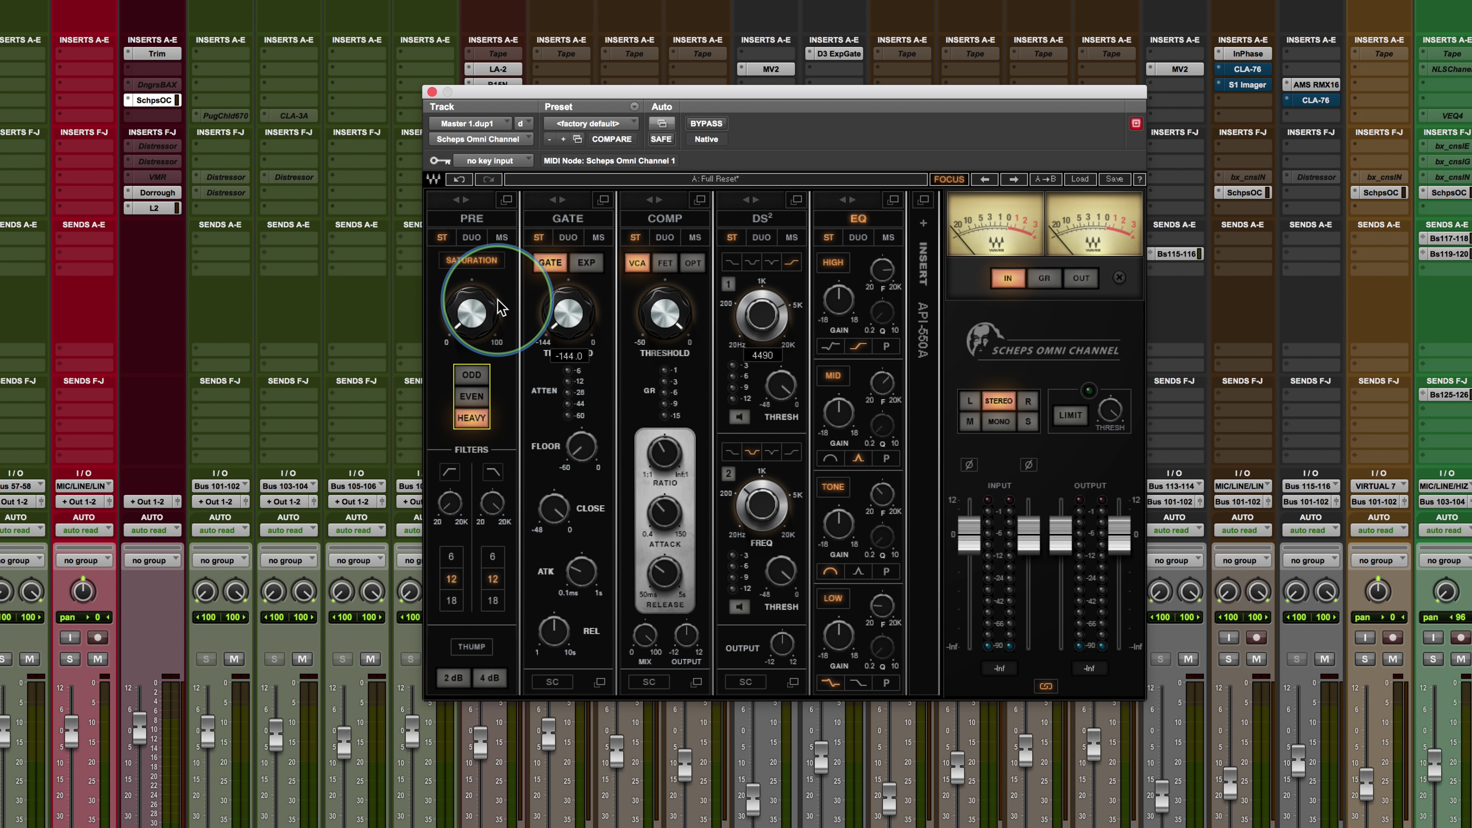
pyautogui.click(450, 472)
pyautogui.moveTo(451, 503); pyautogui.dragTo(490, 754)
pyautogui.click(490, 470)
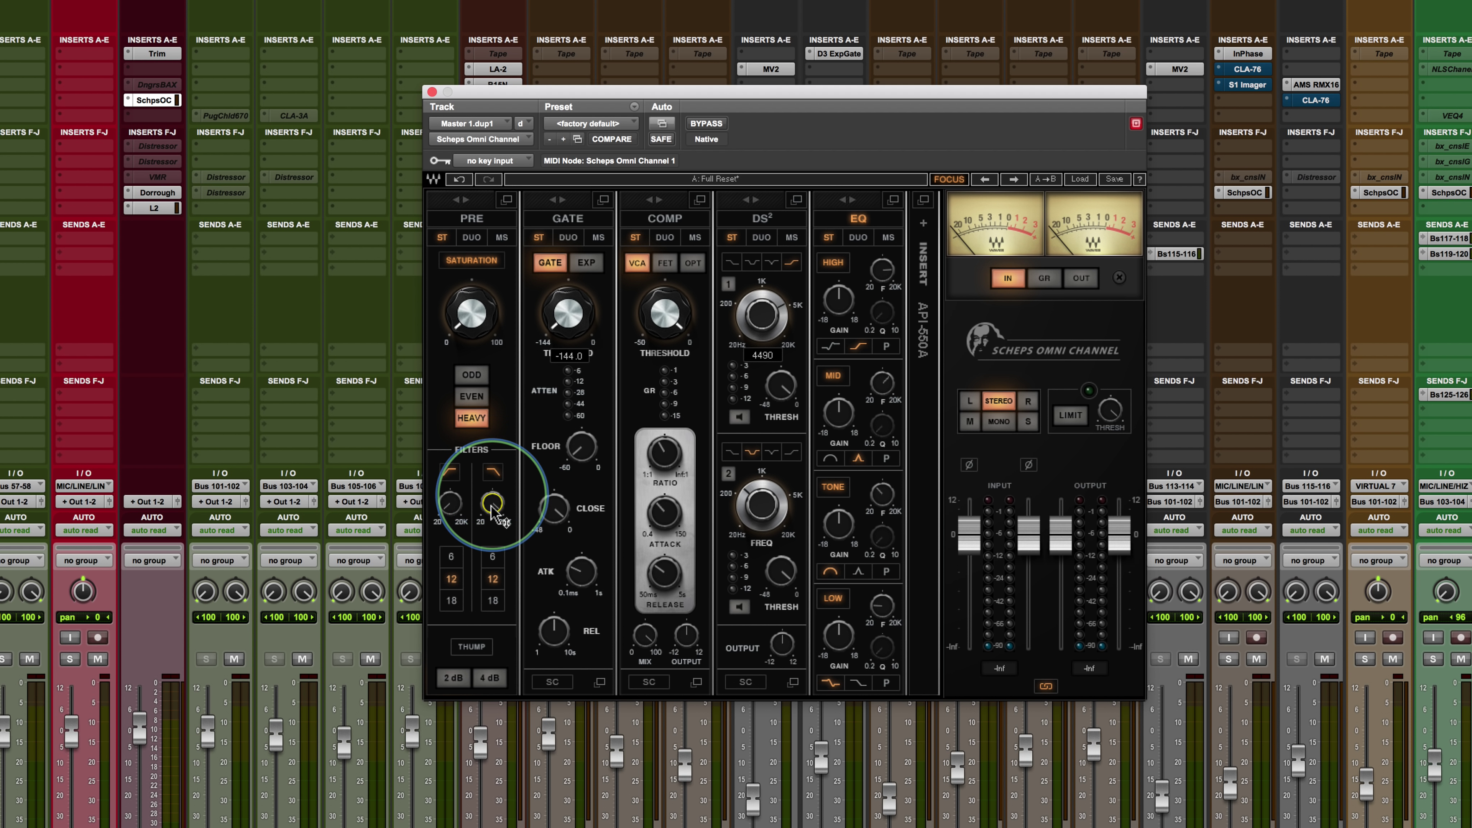
pyautogui.click(492, 557)
pyautogui.click(494, 601)
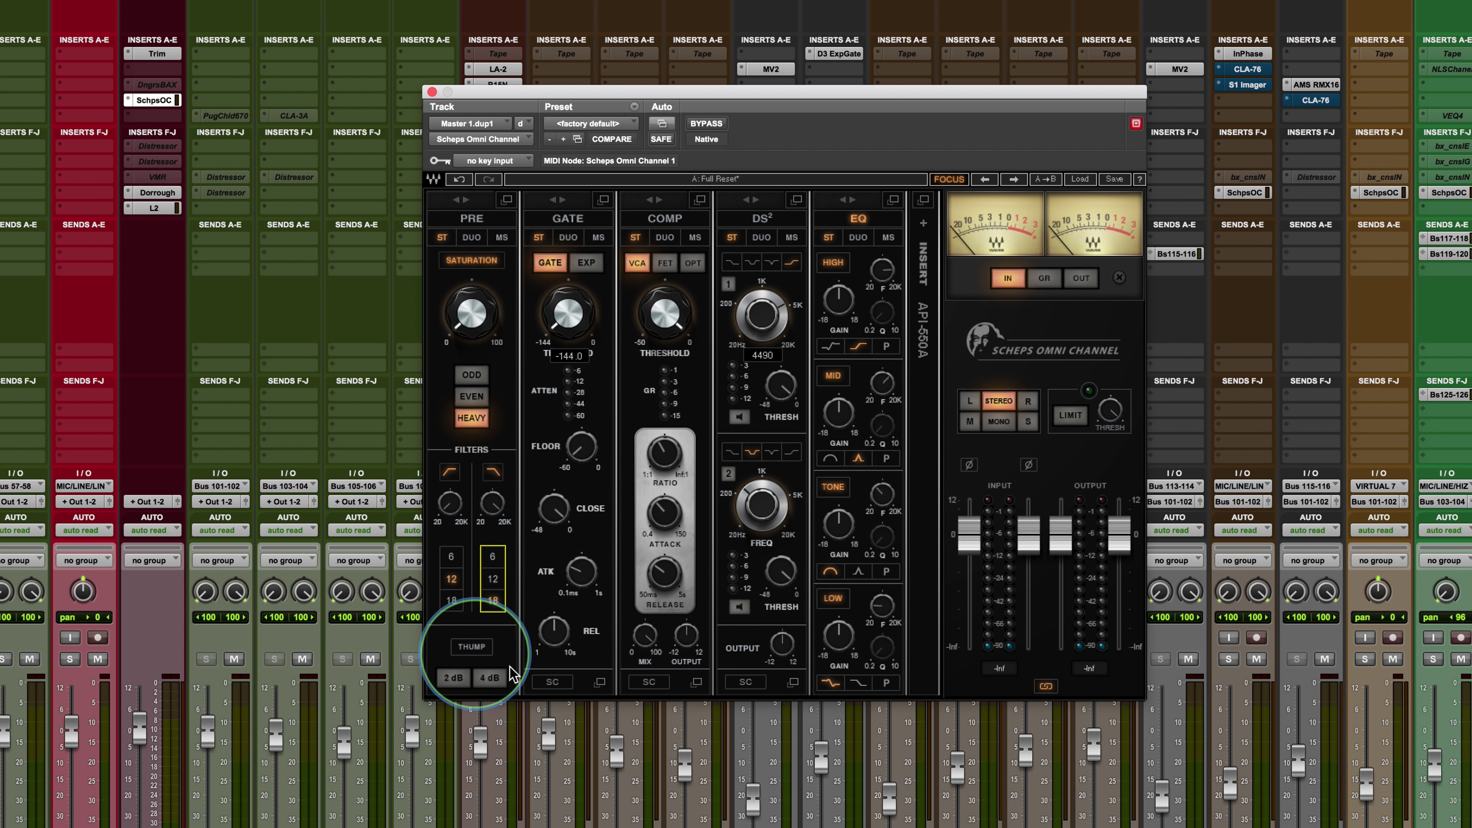
# Try the PRE module's Thump at 2 dB, turn it off, and disable both PRE filters
pyautogui.click(475, 654)
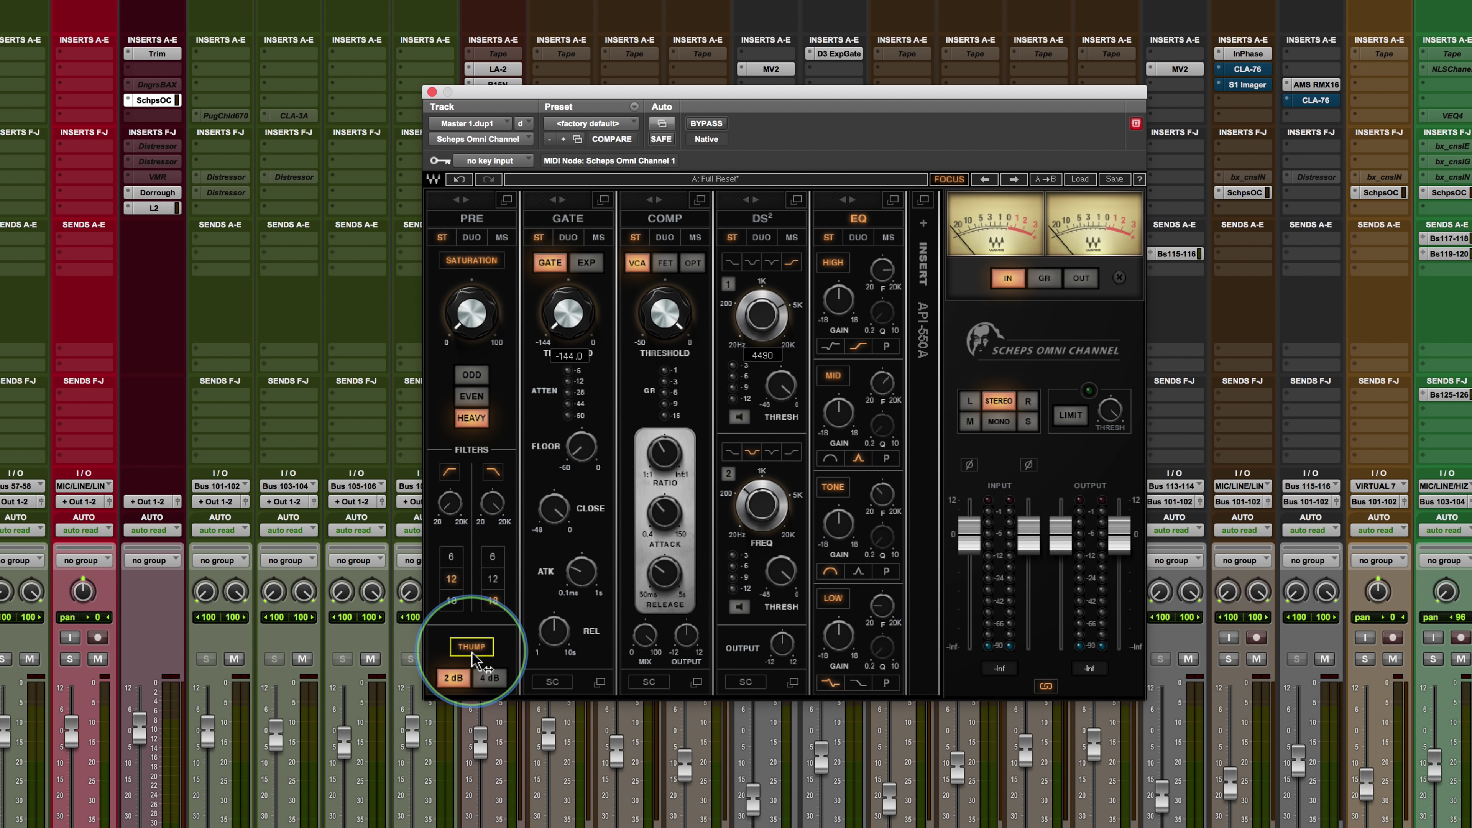
pyautogui.click(472, 652)
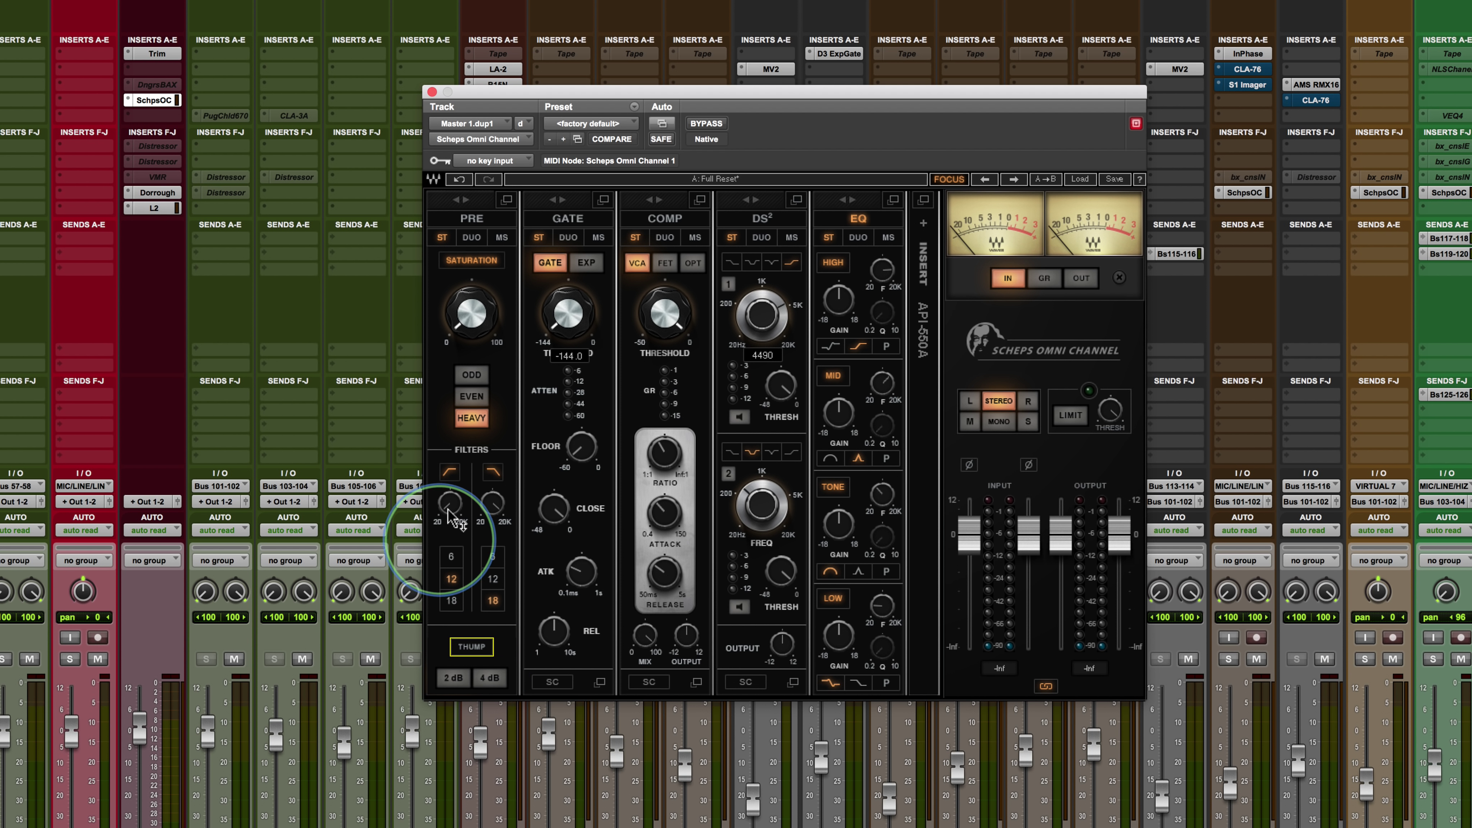
pyautogui.click(450, 472)
pyautogui.click(493, 472)
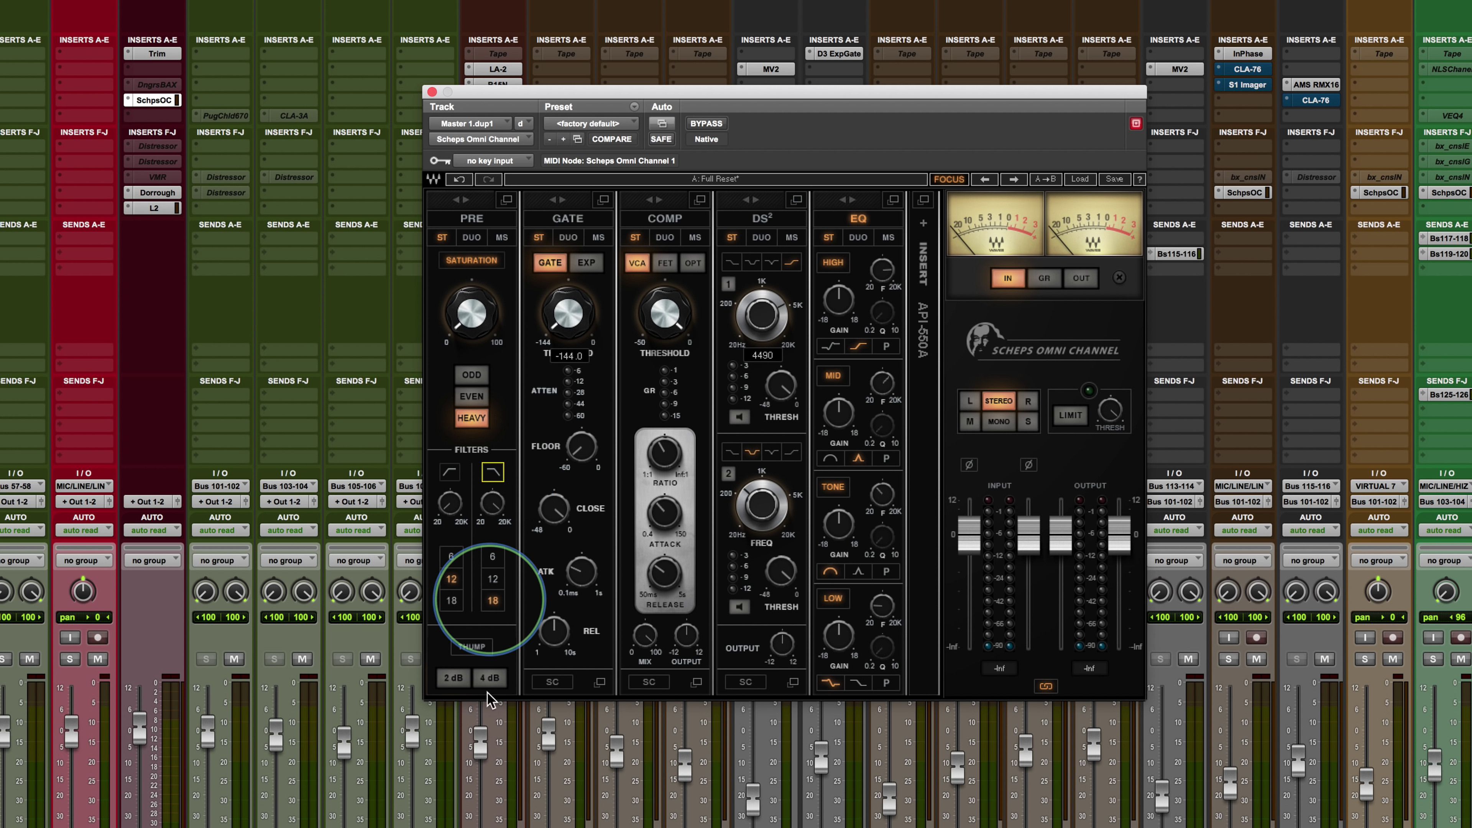
# Open the GATE module's expanded view and switch its mode to EXP
pyautogui.click(603, 199)
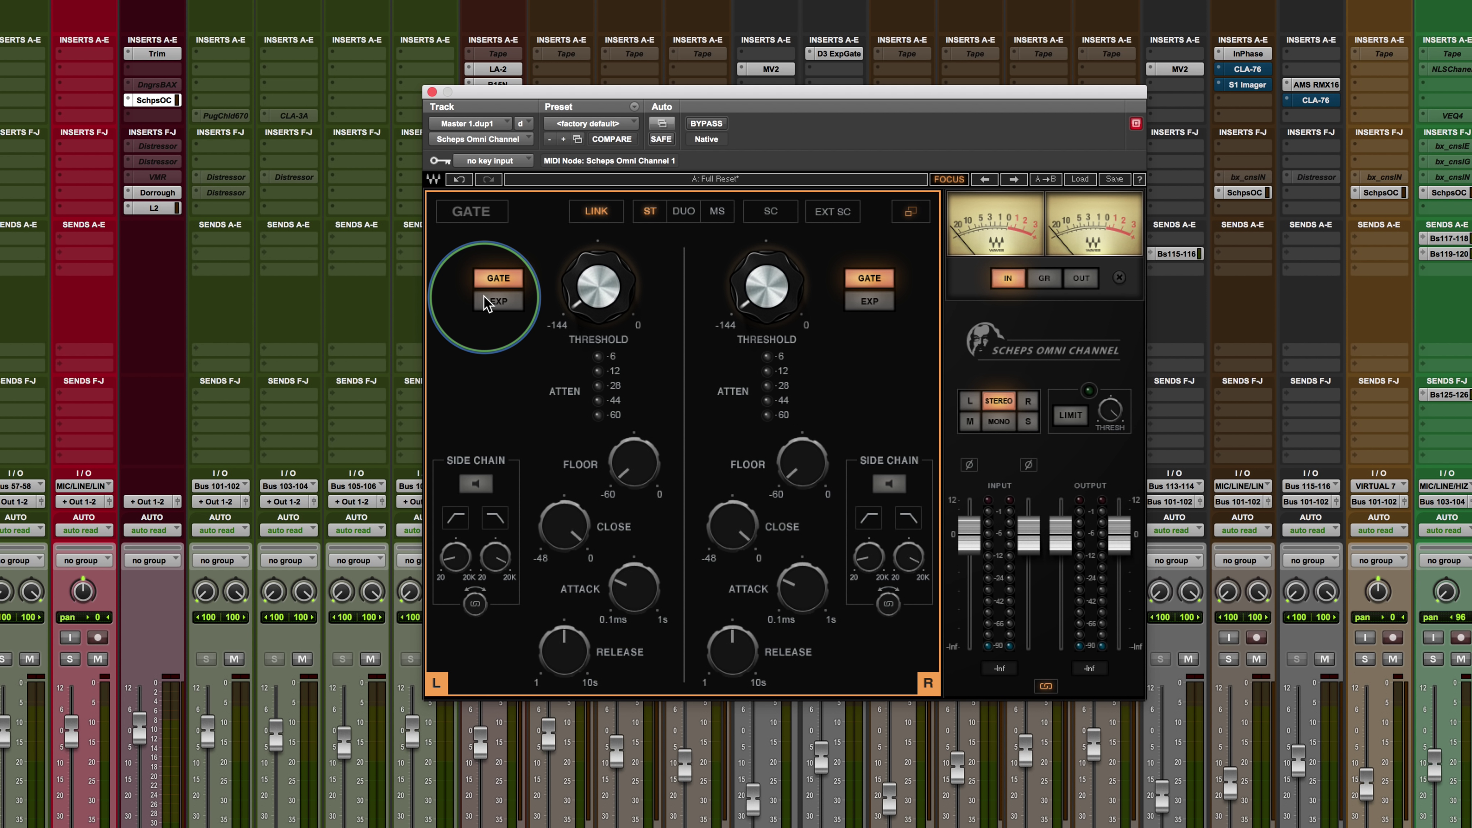
pyautogui.click(494, 305)
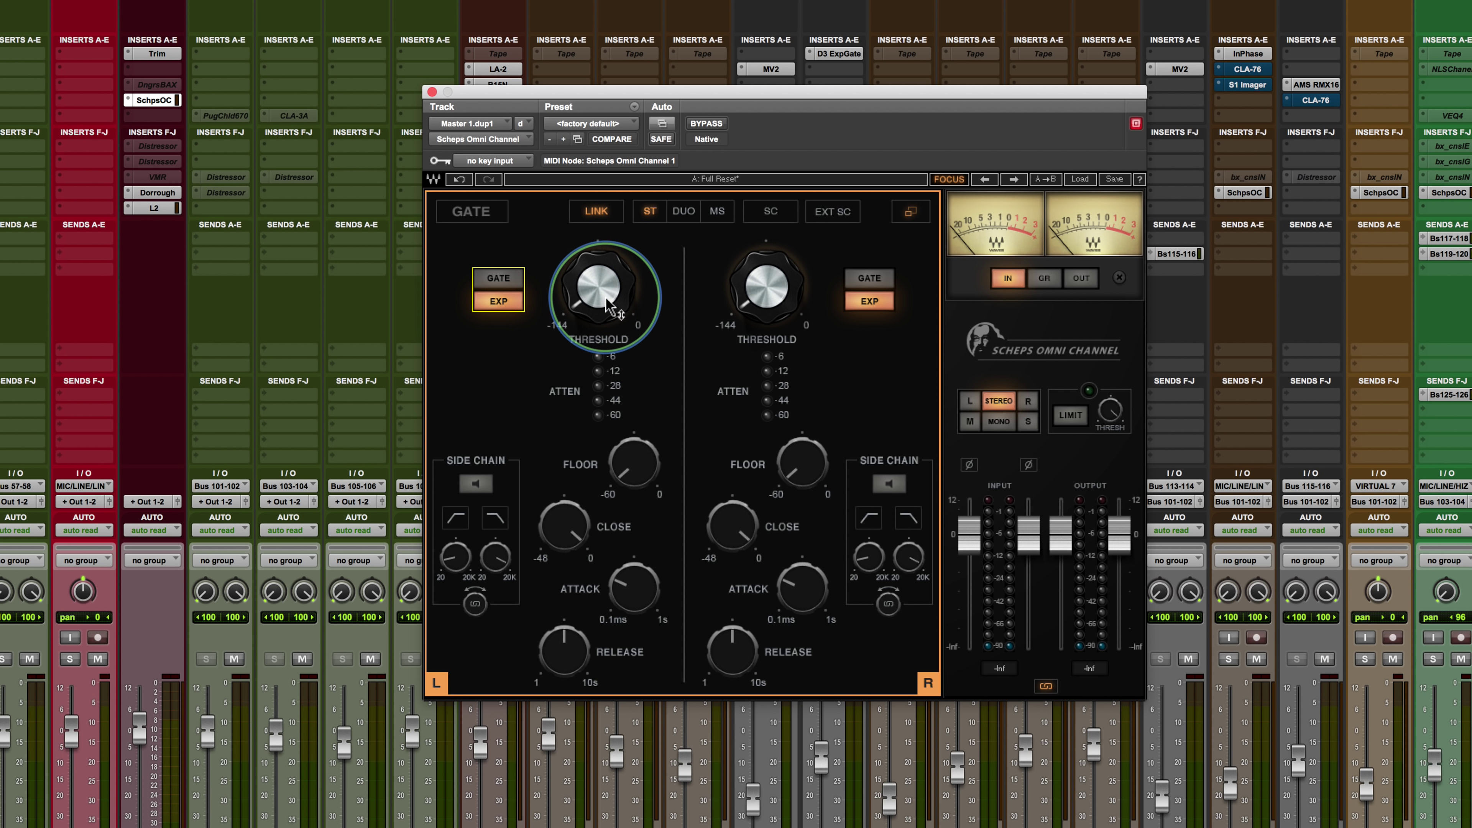
pyautogui.moveTo(598, 292)
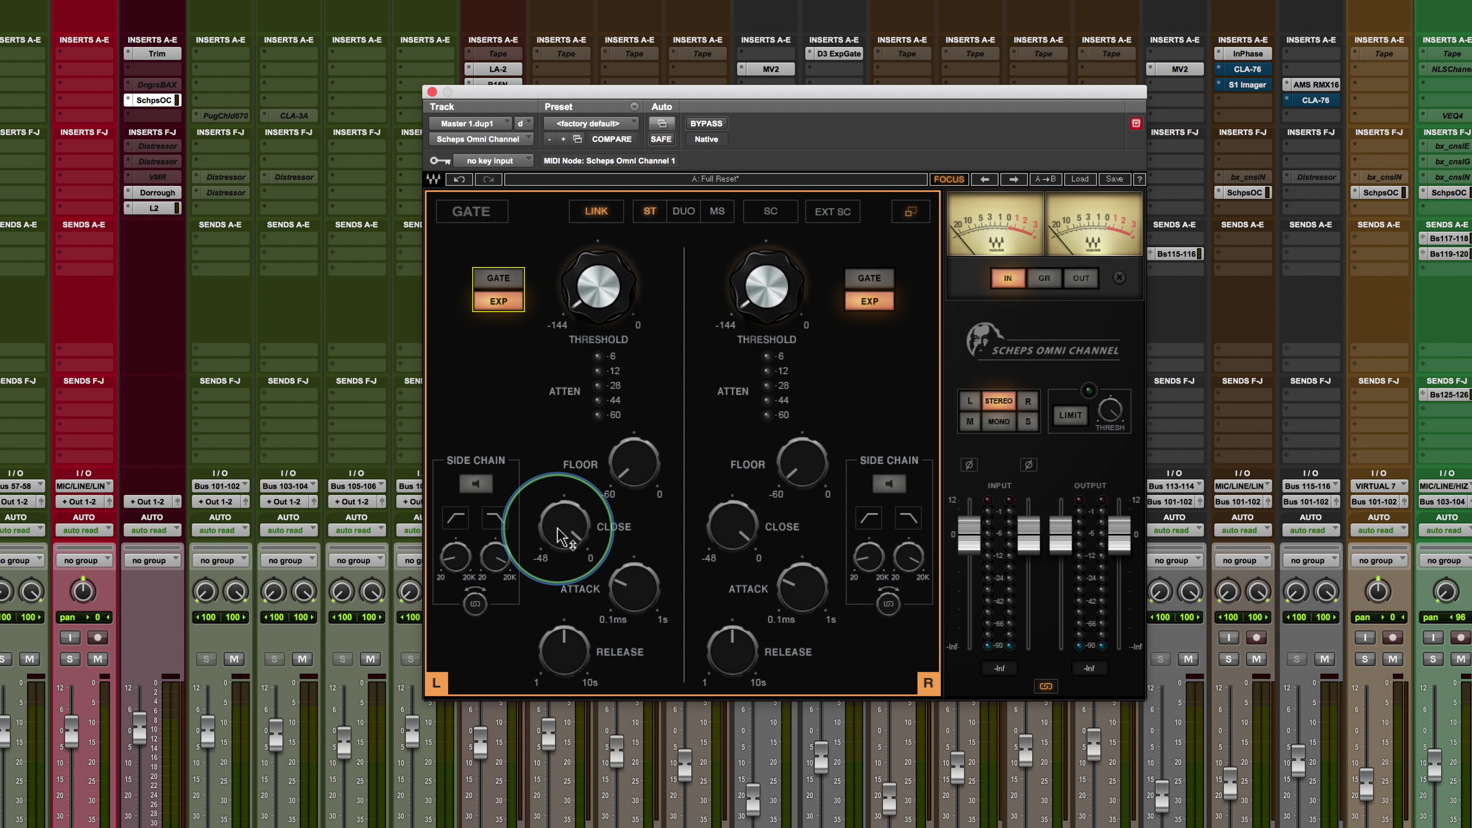
# Try the expander with Close at -8.1 and Threshold at -22.9, and return them to 0 and -144
pyautogui.moveTo(554, 554); pyautogui.dragTo(554, 571)
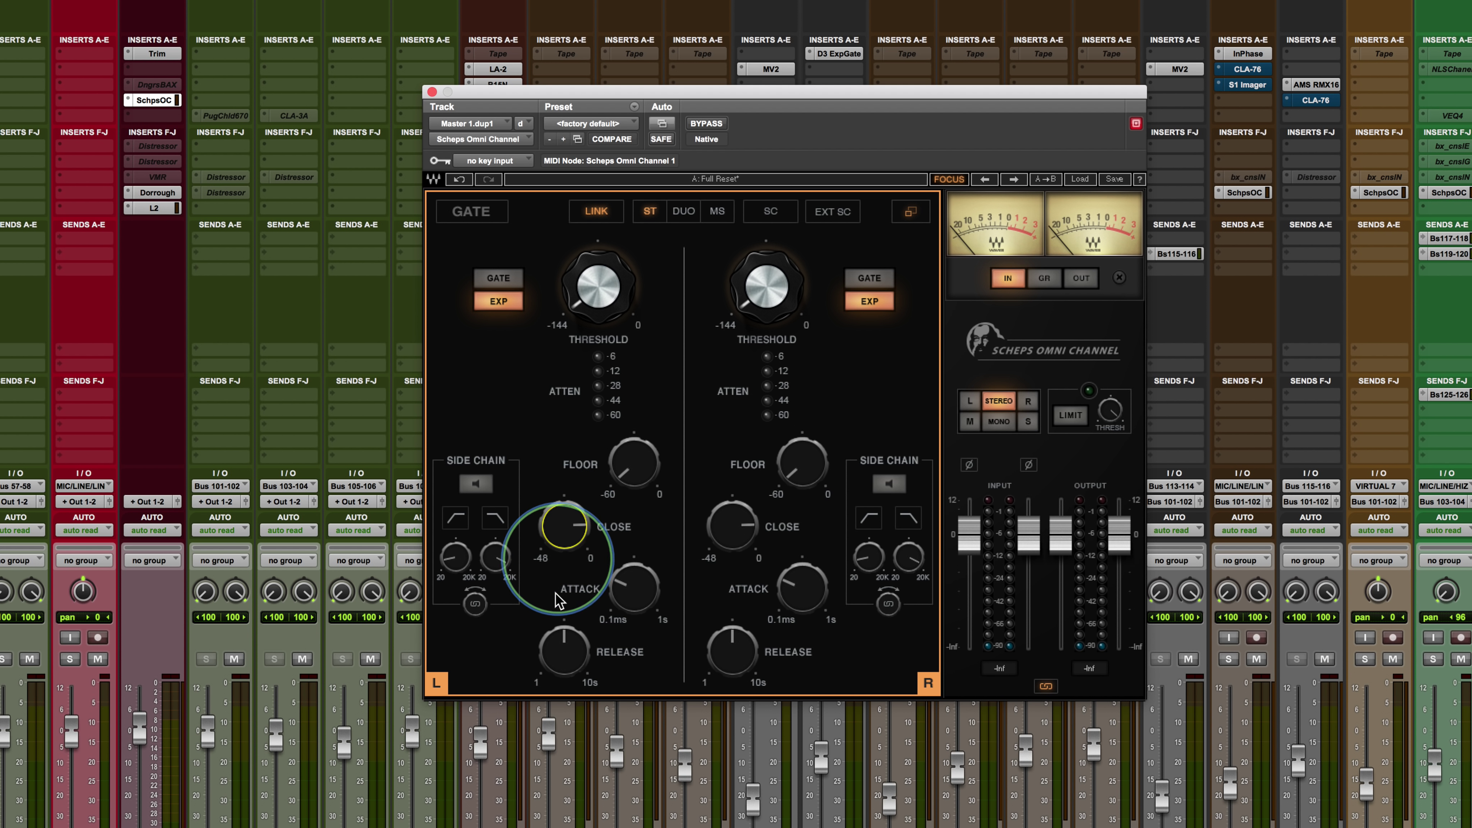
pyautogui.moveTo(598, 288); pyautogui.dragTo(591, 189)
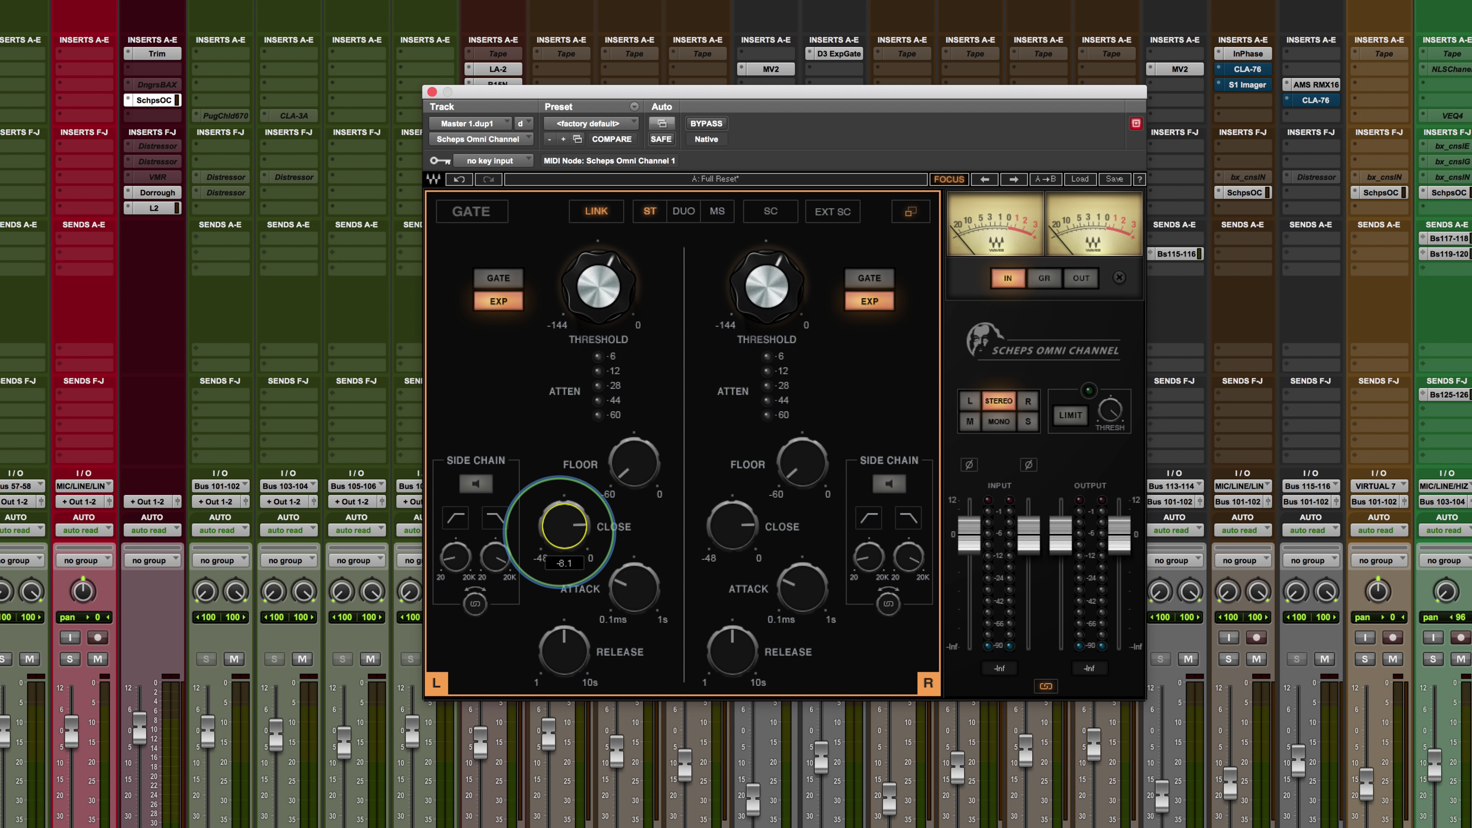
pyautogui.click(563, 526)
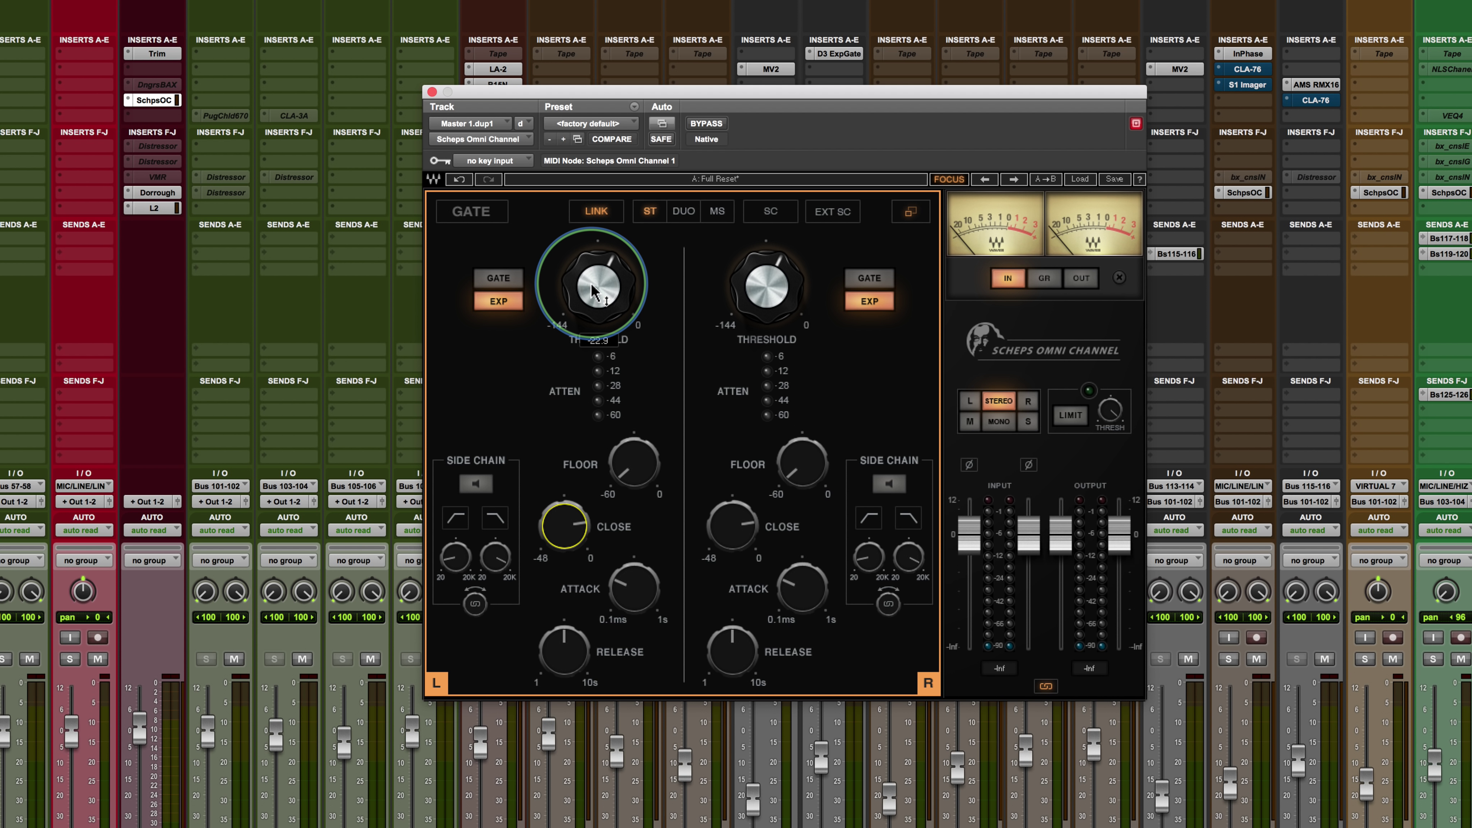
pyautogui.moveTo(553, 535); pyautogui.dragTo(561, 425)
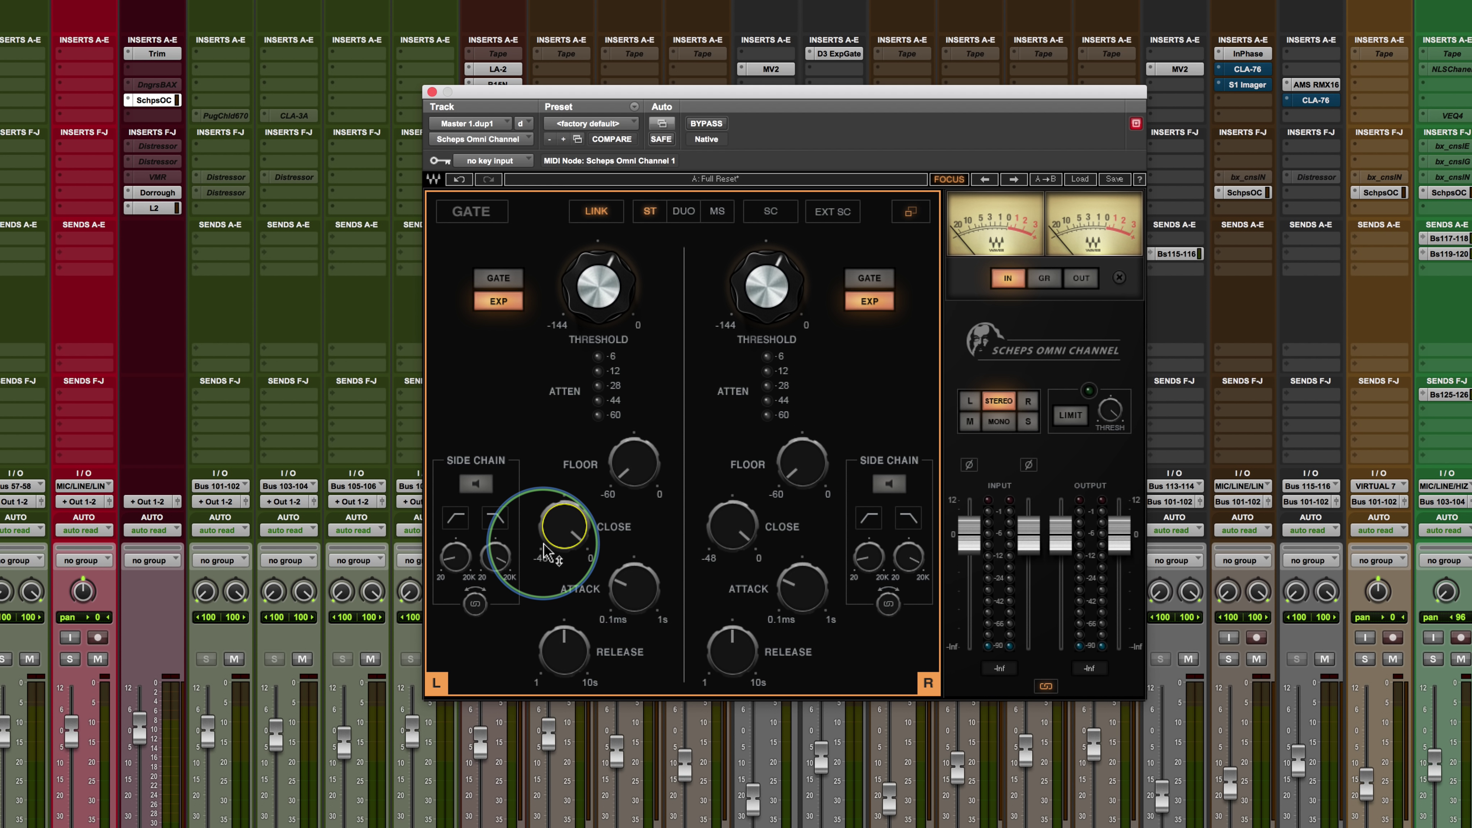
pyautogui.moveTo(583, 285)
pyautogui.mouseDown()
pyautogui.moveTo(579, 509)
pyautogui.moveTo(595, 296)
pyautogui.mouseUp()
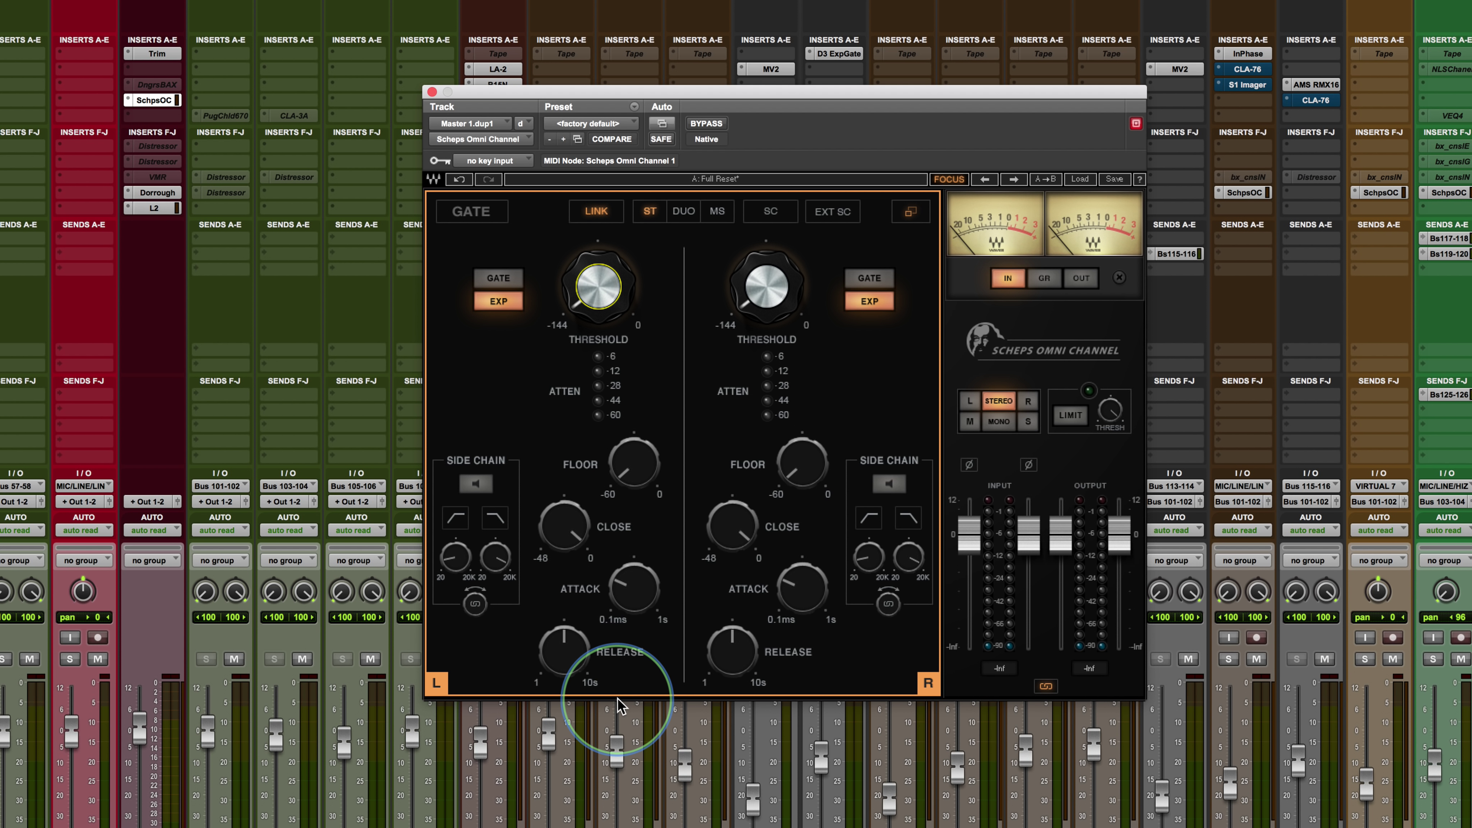
# Toggle the GATE side chain listen on and off, and enable EXT SC while keeping no key input as the key source
pyautogui.click(477, 484)
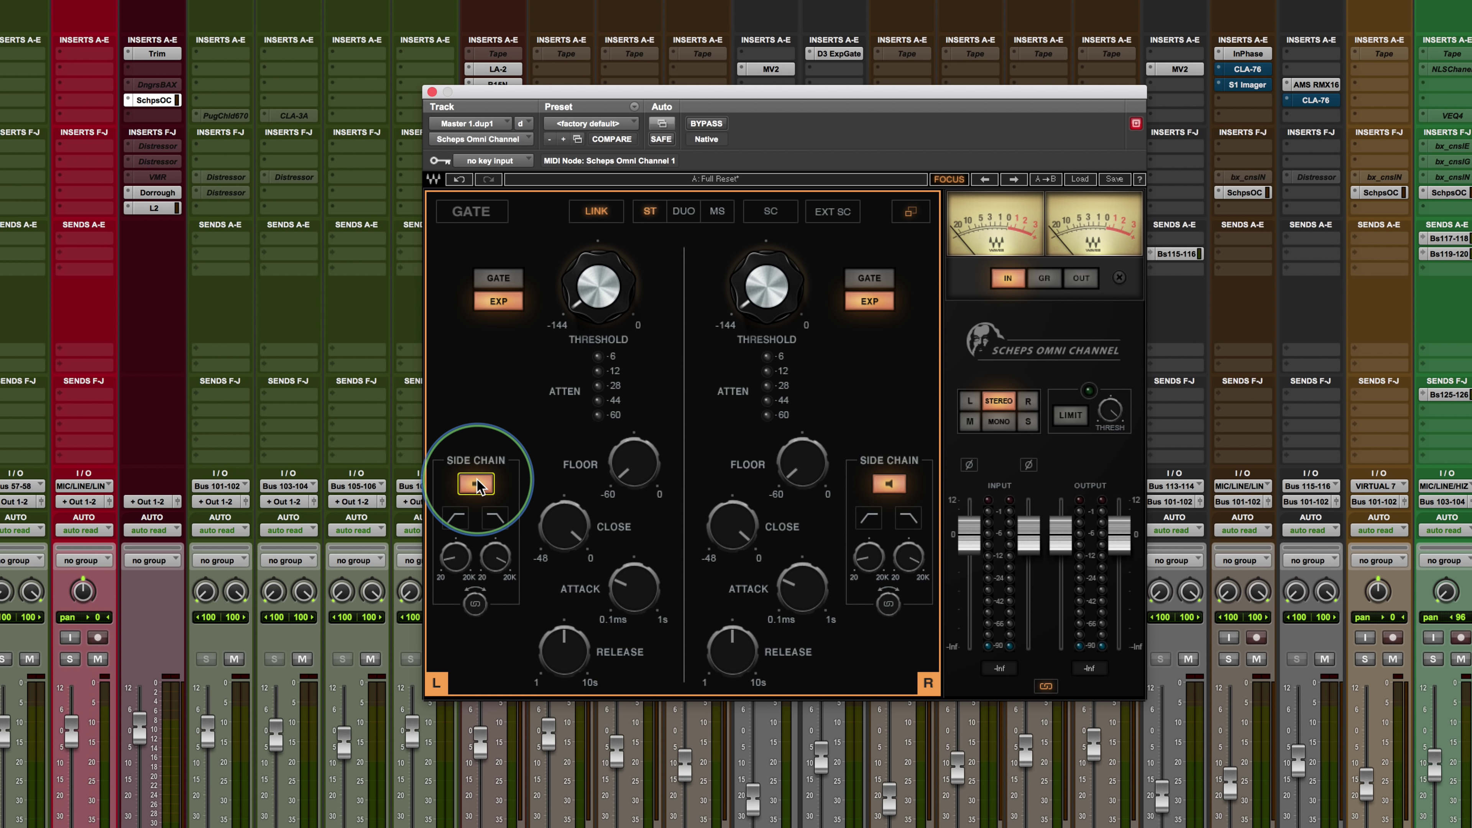
pyautogui.click(476, 485)
pyautogui.click(835, 212)
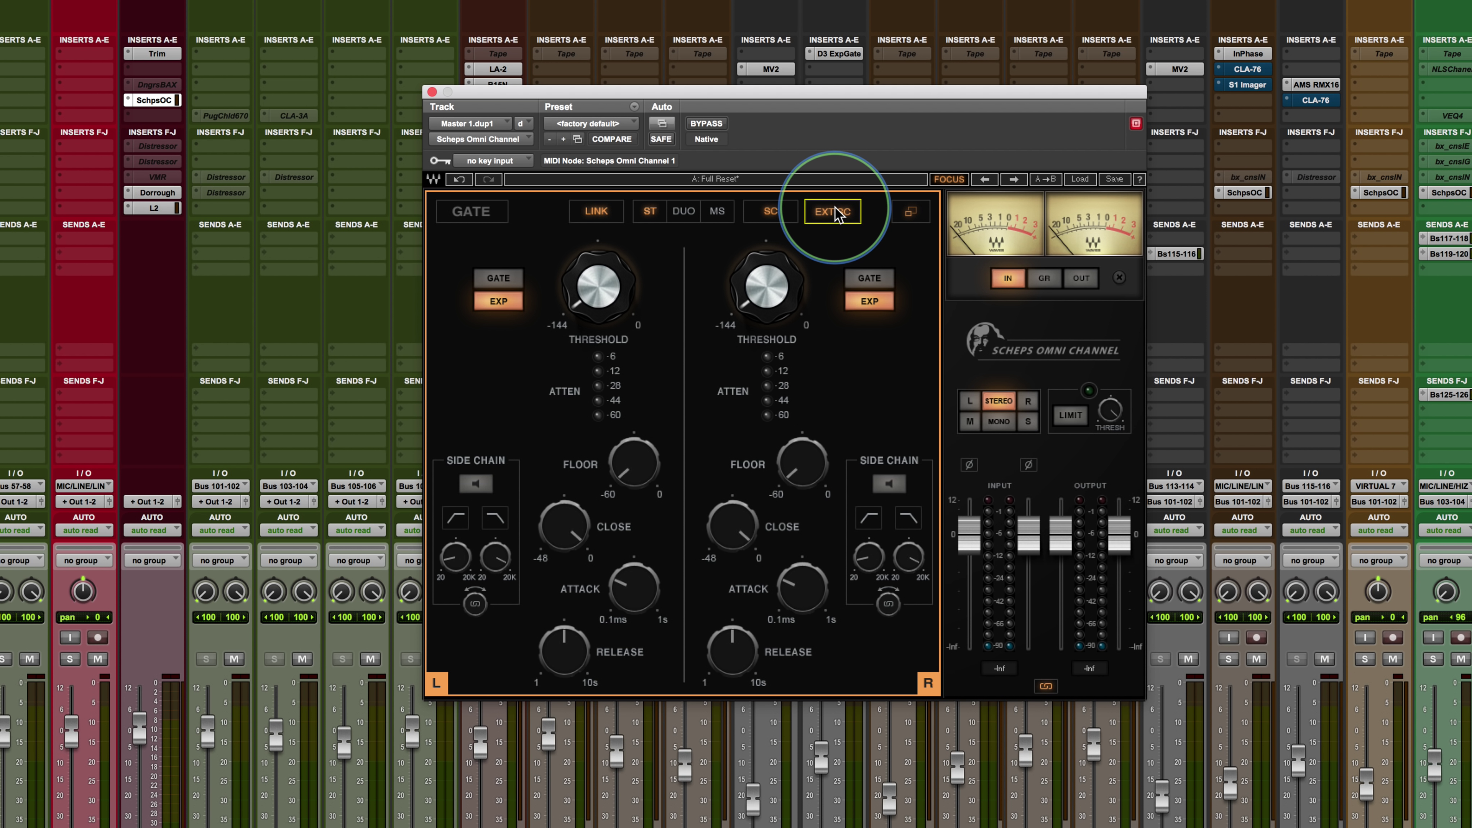
pyautogui.click(497, 162)
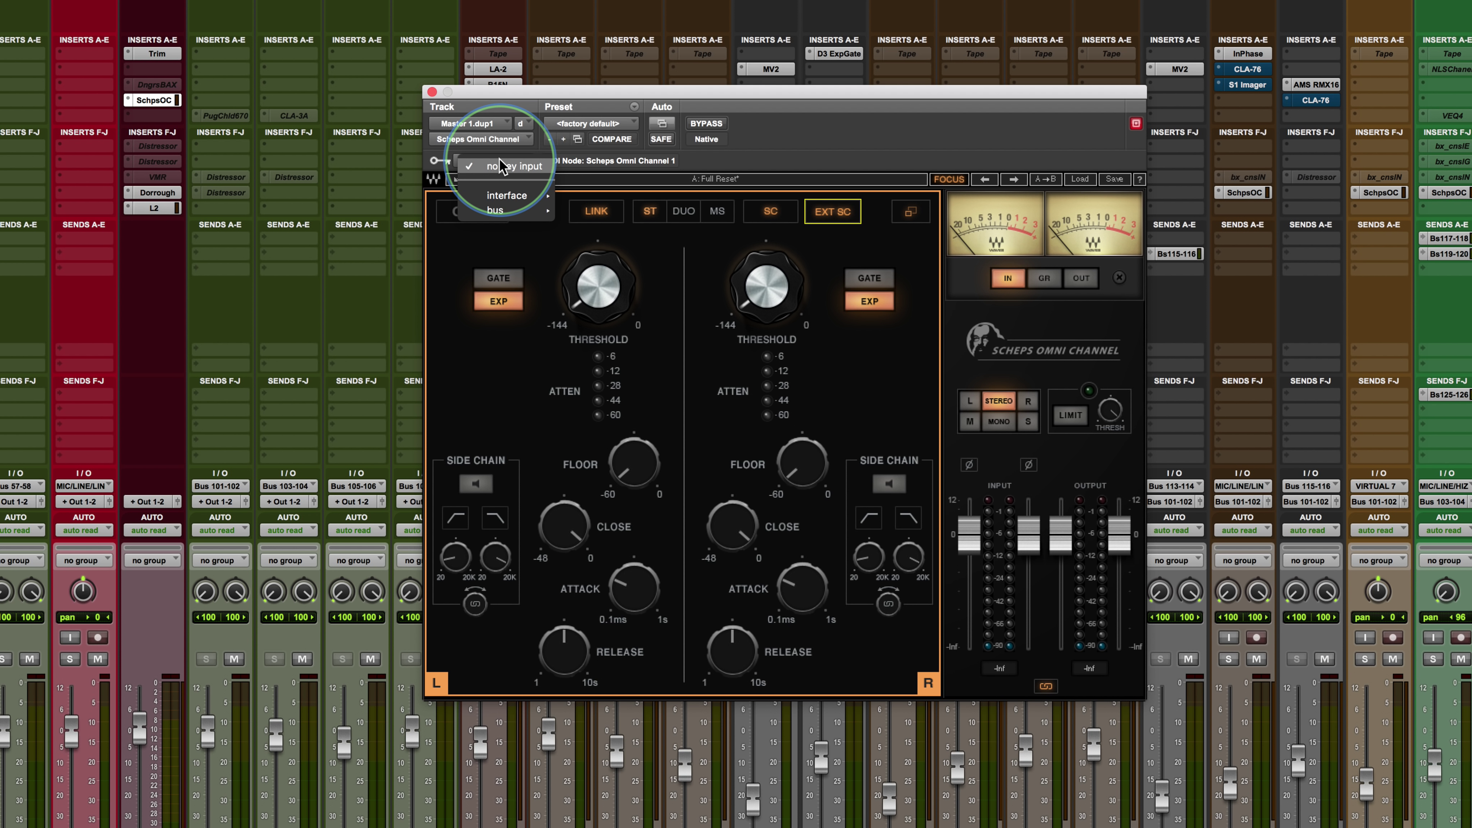
pyautogui.click(501, 167)
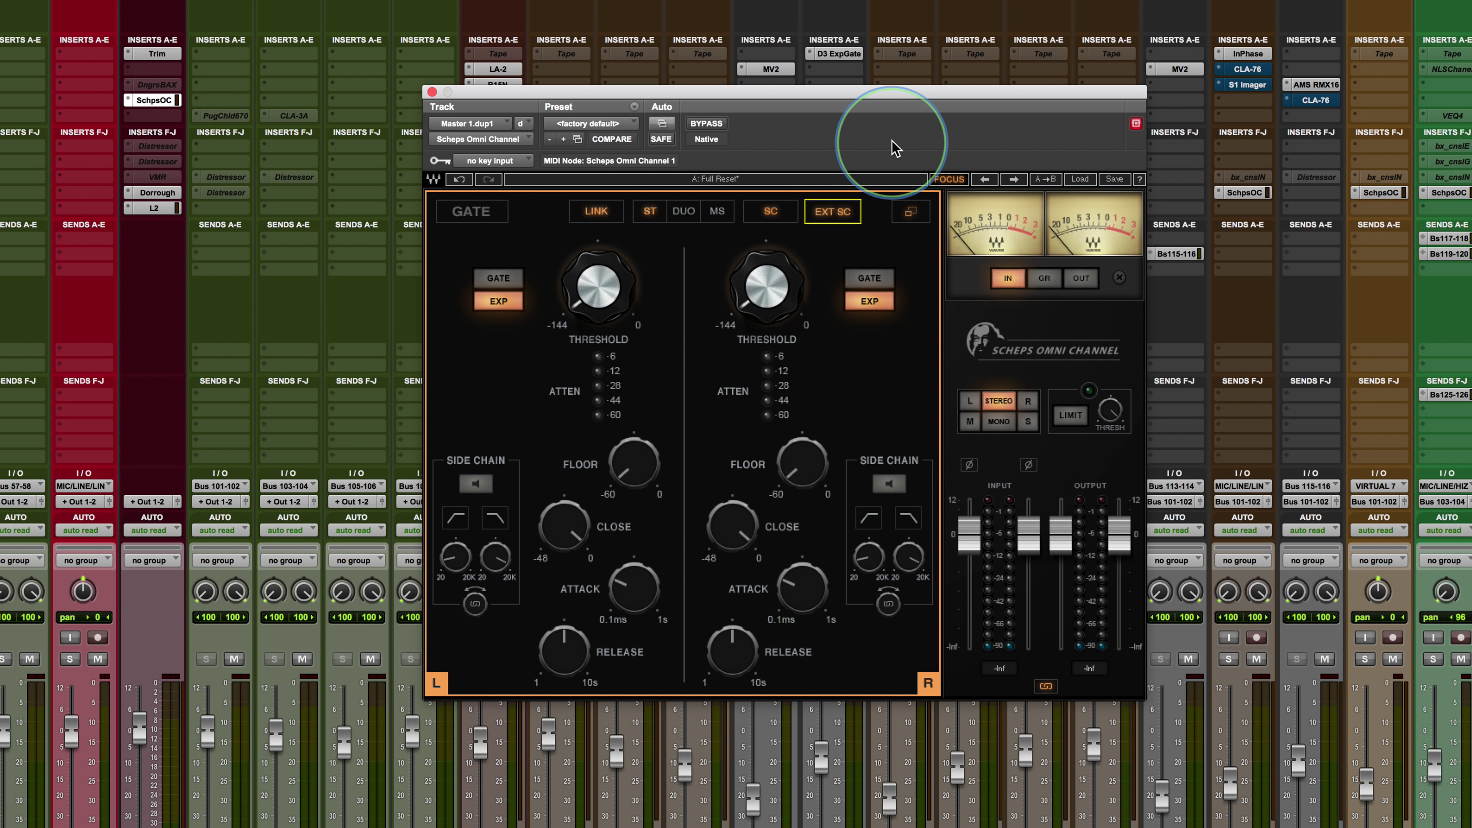
# Switch the module back to GATE mode and disable EXT SC while leaving SC enabled
pyautogui.click(877, 279)
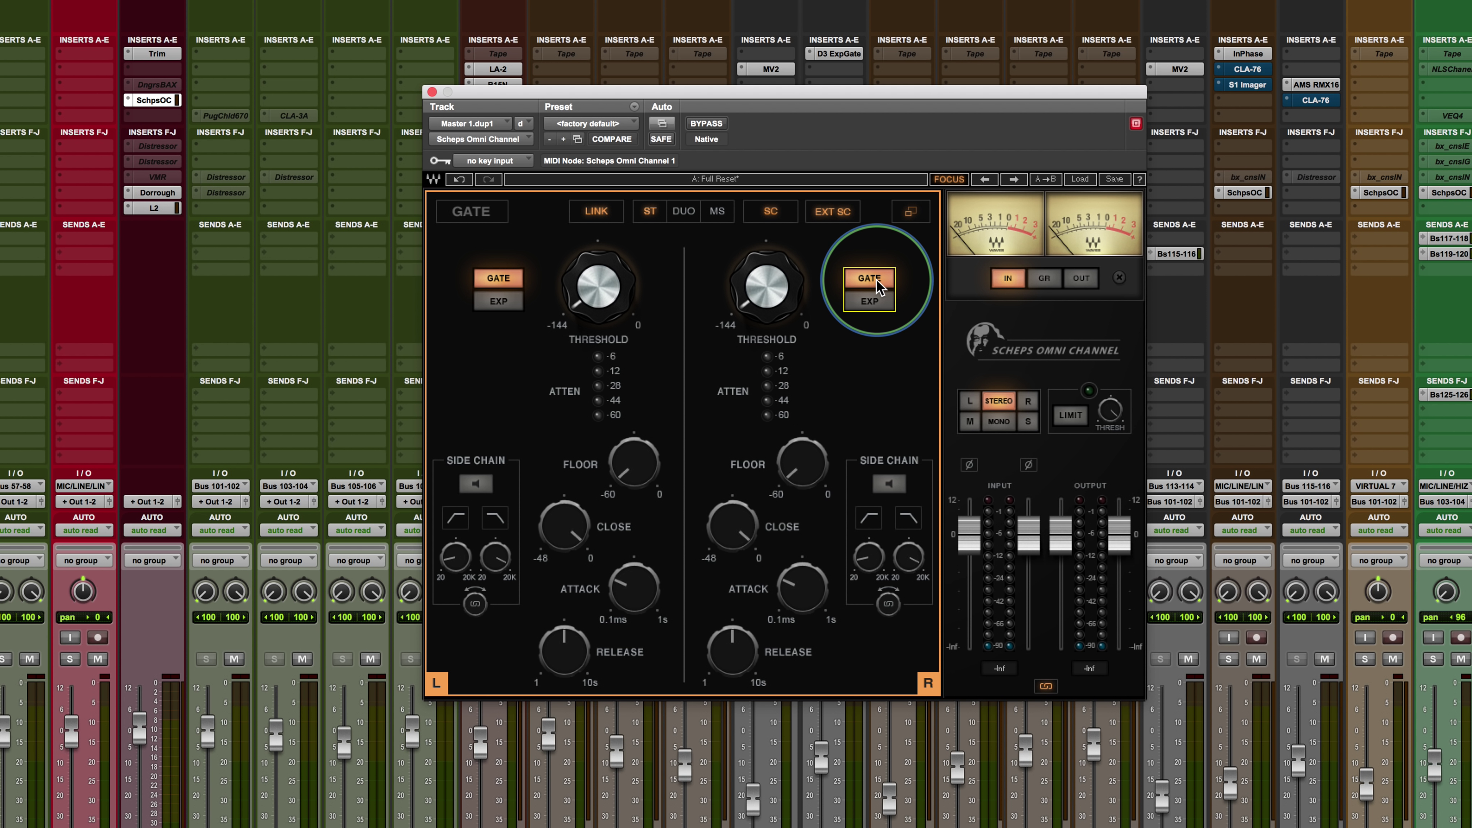
pyautogui.click(833, 211)
pyautogui.click(769, 218)
pyautogui.click(769, 221)
# Engage the GATE side chain filters with the low-pass at about 1697 Hz, audition the side chain, and collapse the module
pyautogui.moveTo(493, 548); pyautogui.dragTo(476, 624)
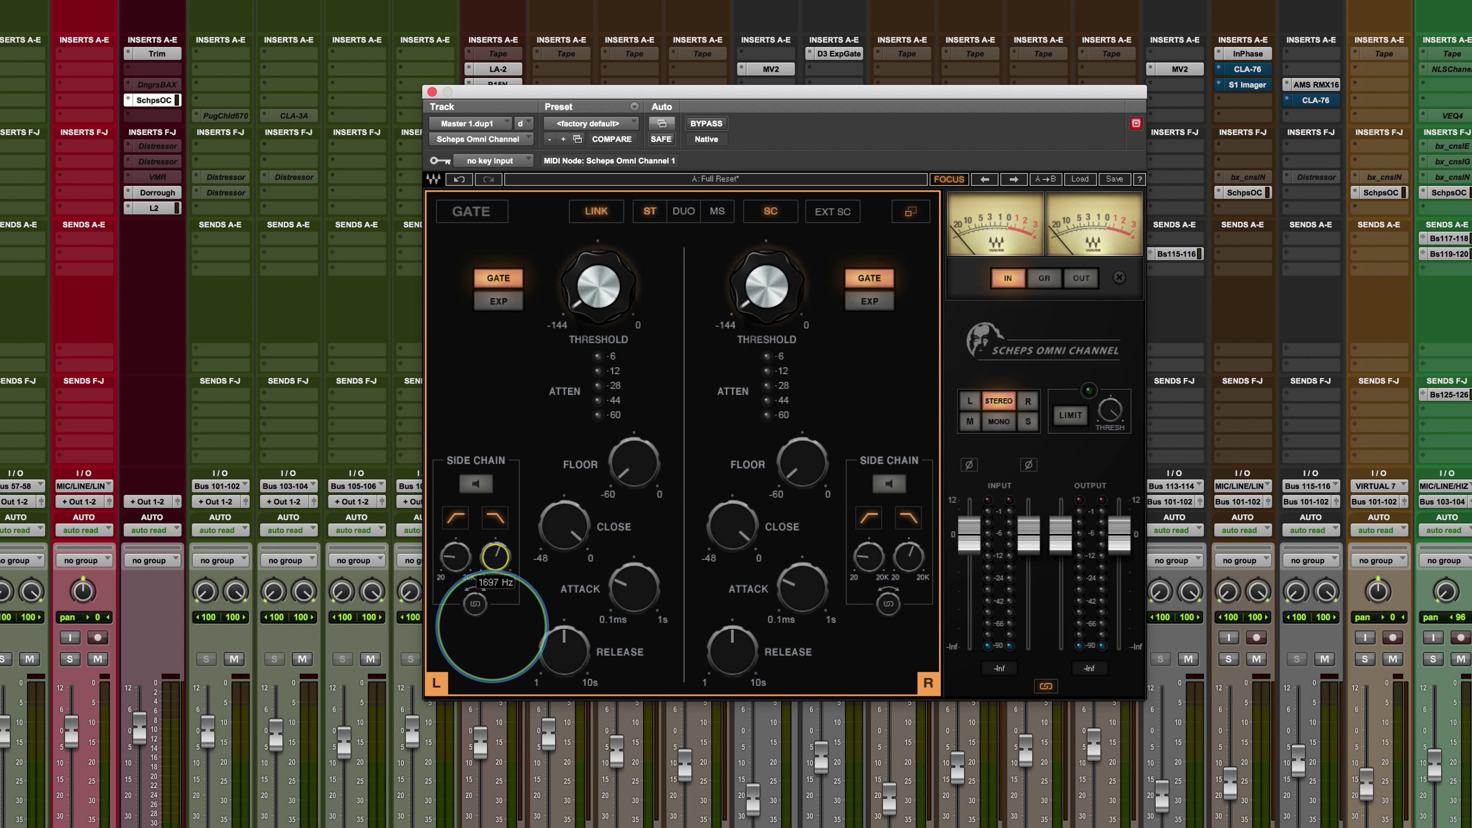
pyautogui.click(474, 486)
pyautogui.moveTo(455, 565); pyautogui.dragTo(455, 560)
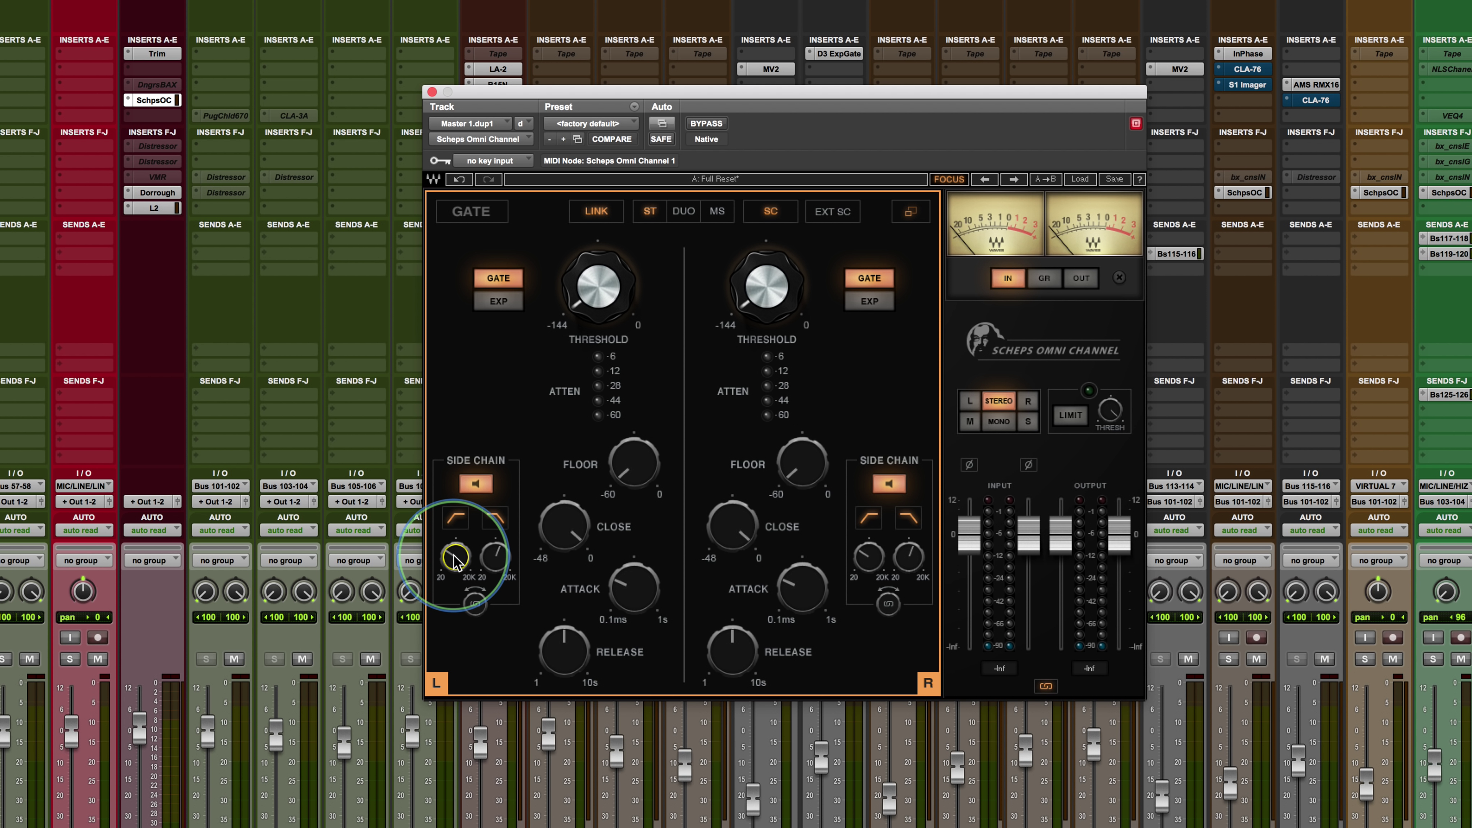
pyautogui.click(476, 484)
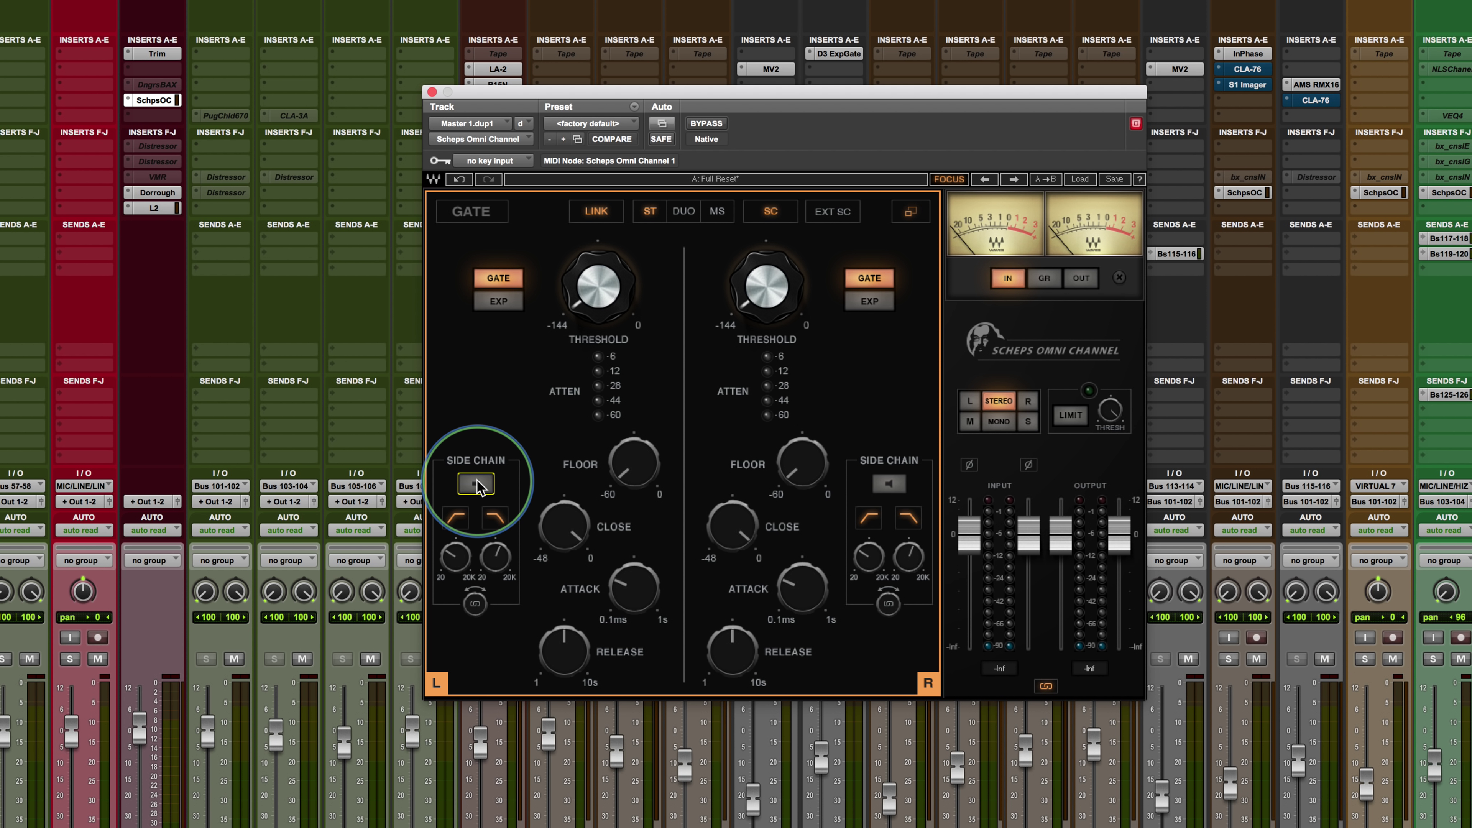
pyautogui.moveTo(588, 299); pyautogui.dragTo(588, 299)
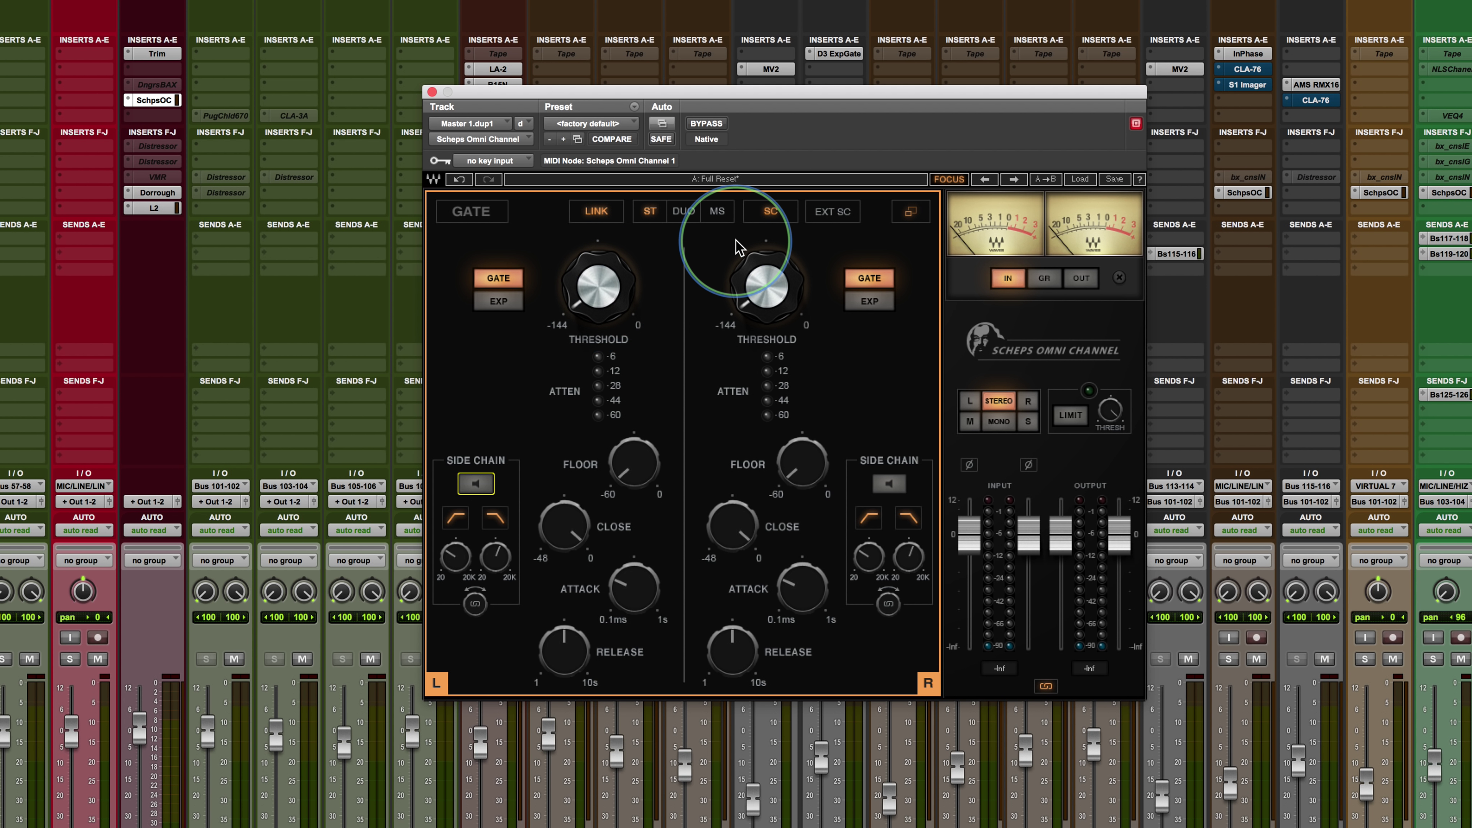
pyautogui.click(913, 213)
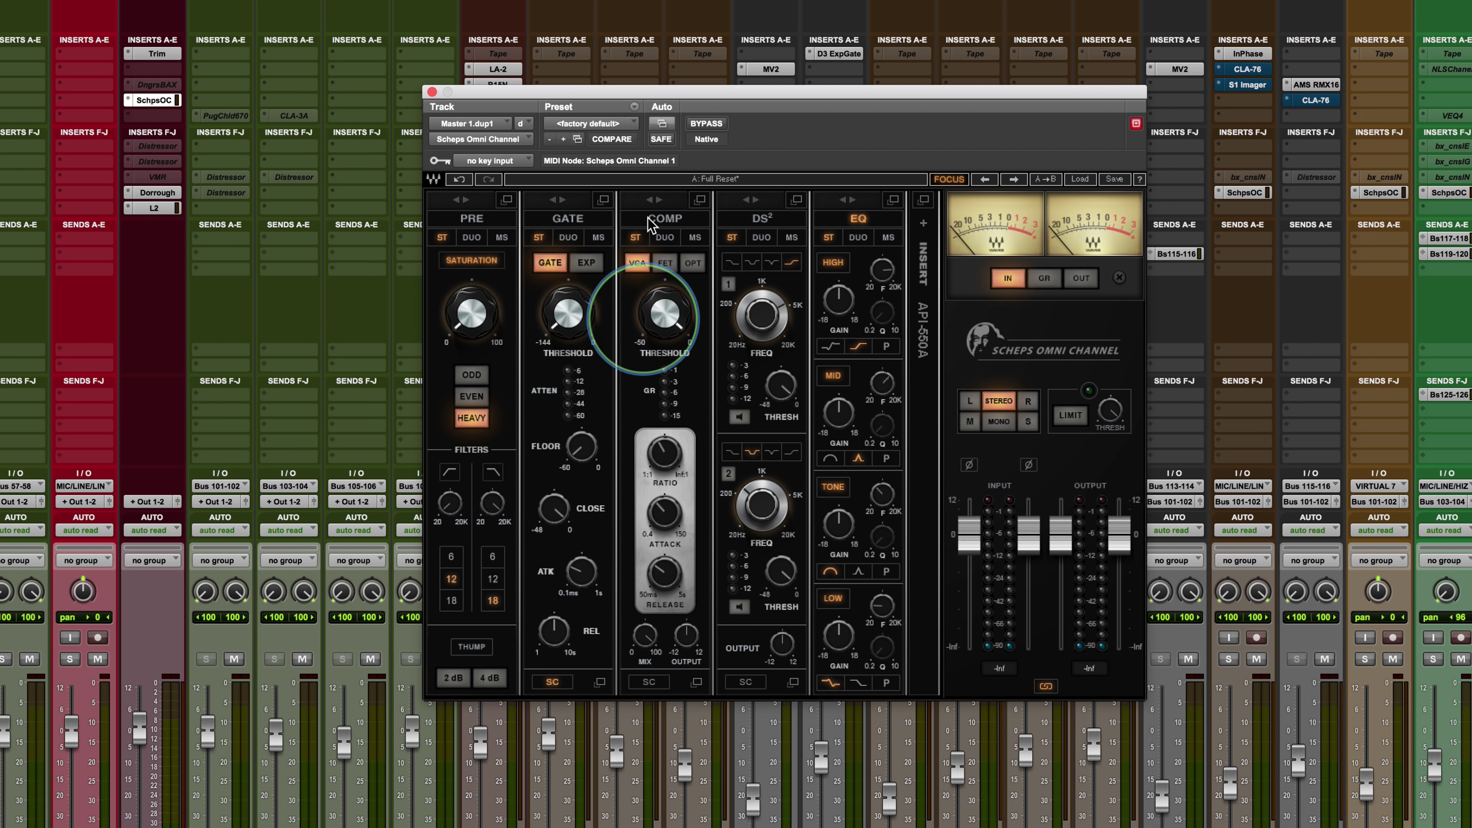
# Expand the COMP module, compare its VCA, FET and OPT compressor types, and return to VCA
pyautogui.click(698, 199)
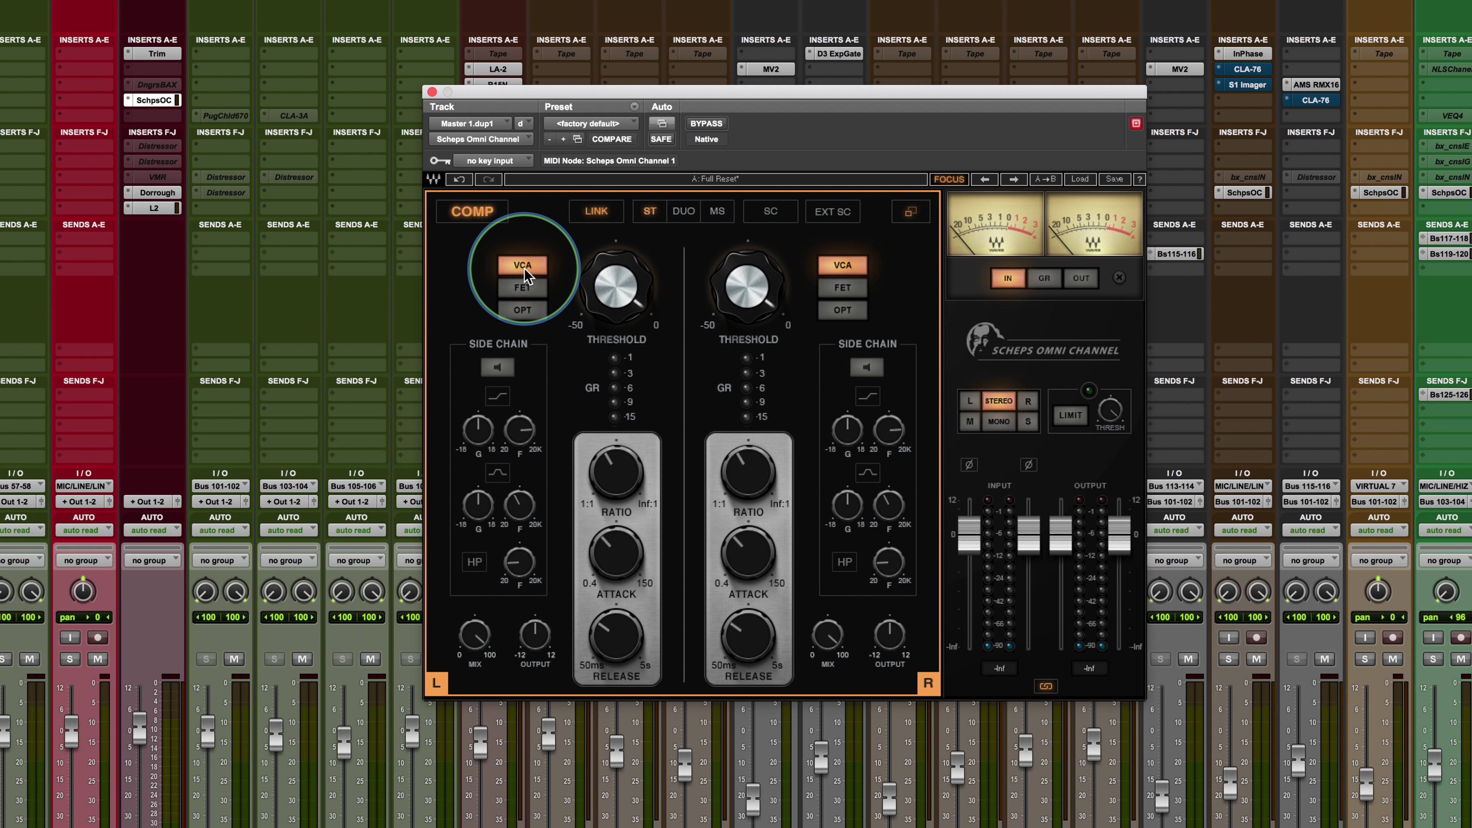
pyautogui.click(525, 290)
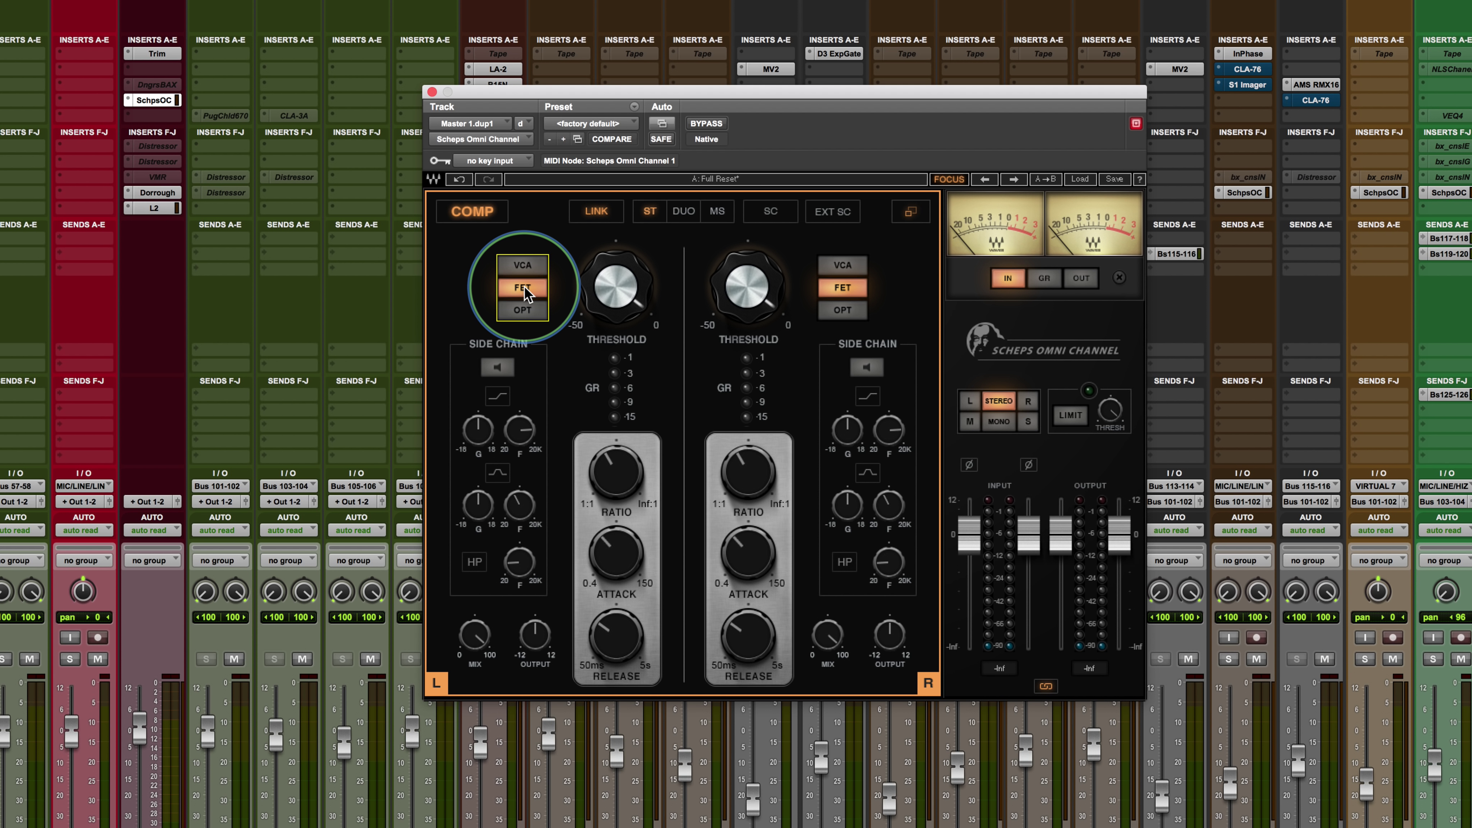
pyautogui.click(522, 312)
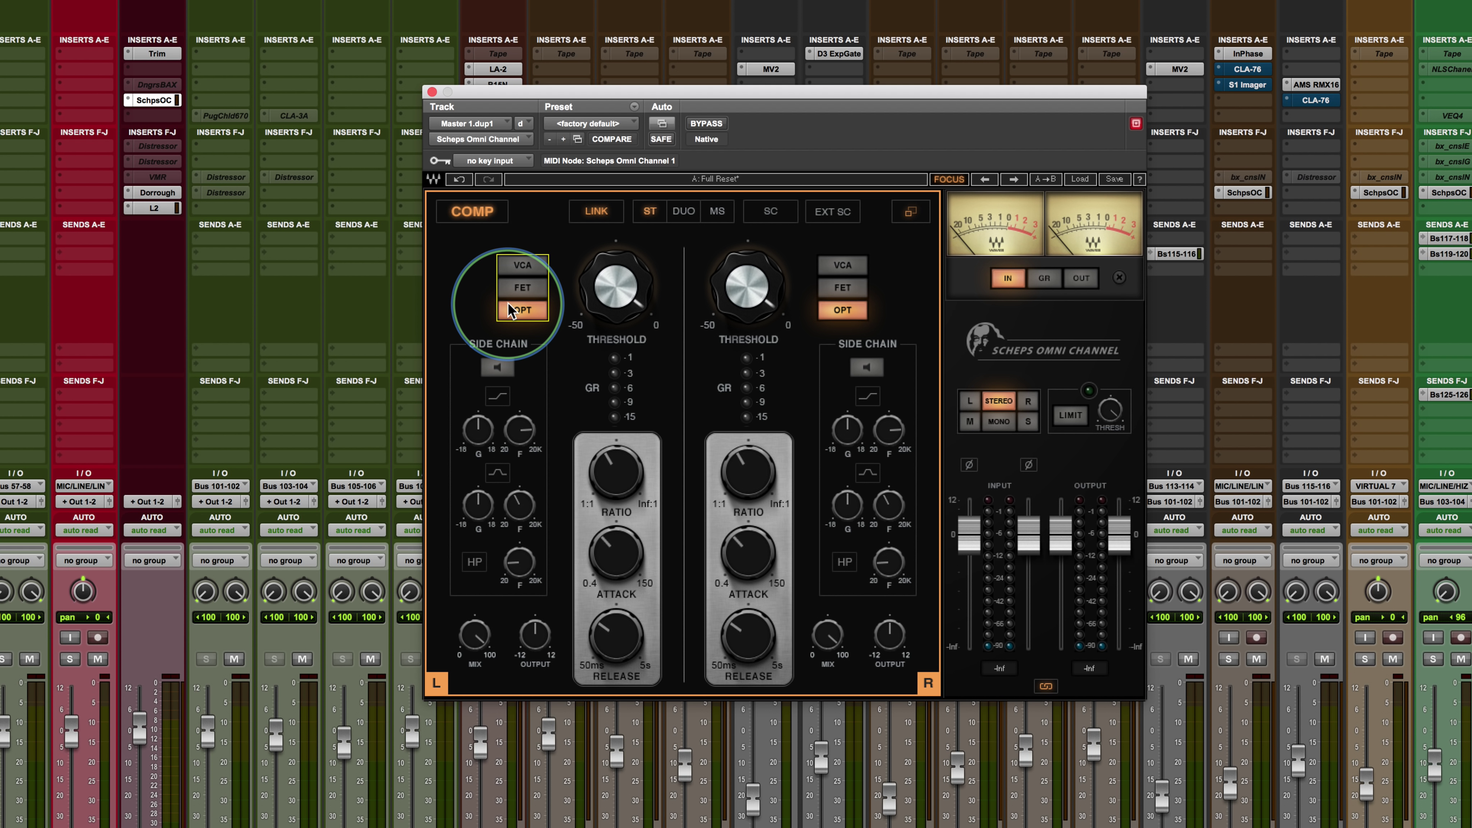
pyautogui.click(521, 267)
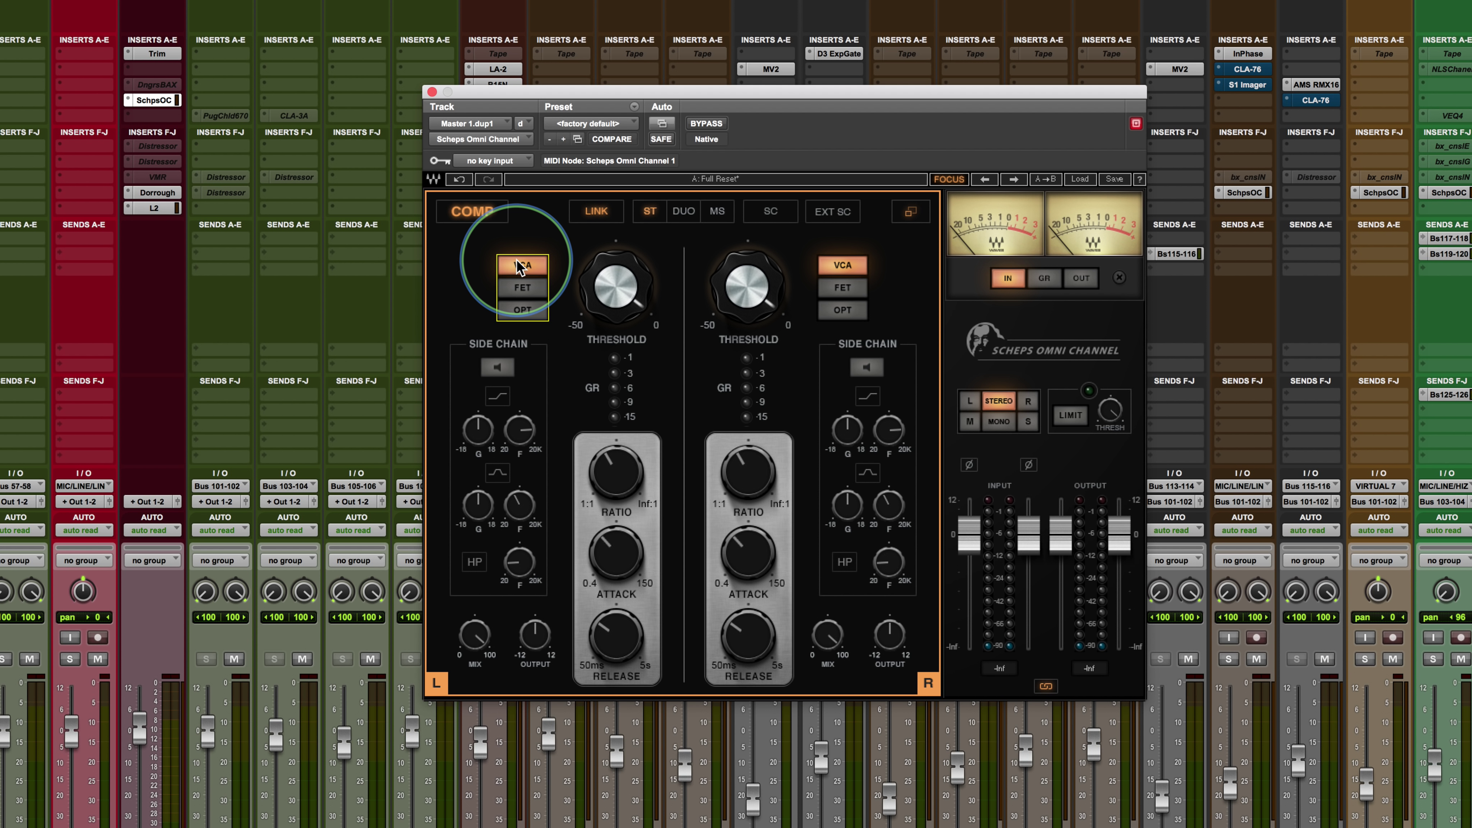
pyautogui.click(521, 289)
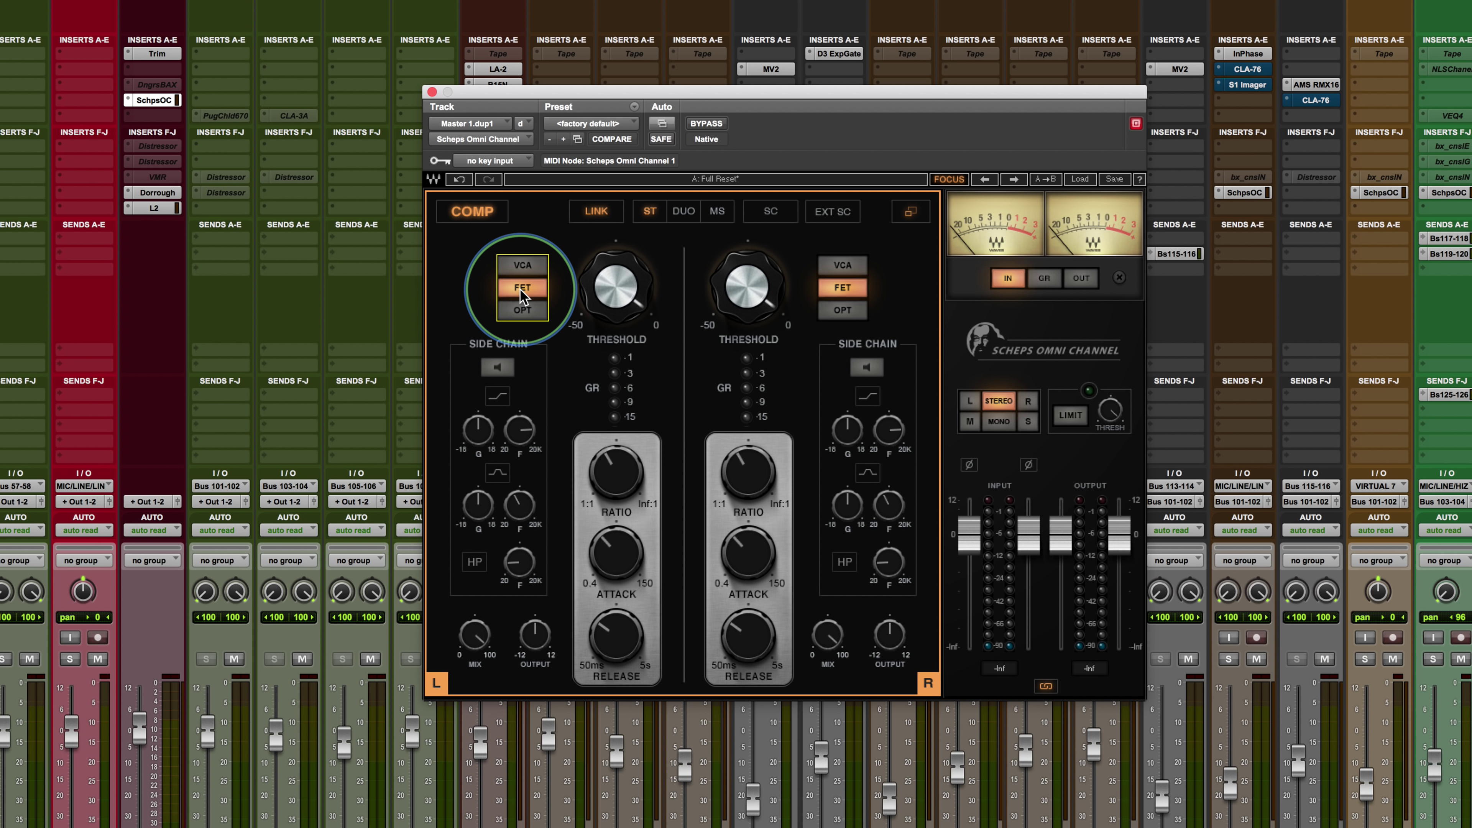
pyautogui.click(521, 311)
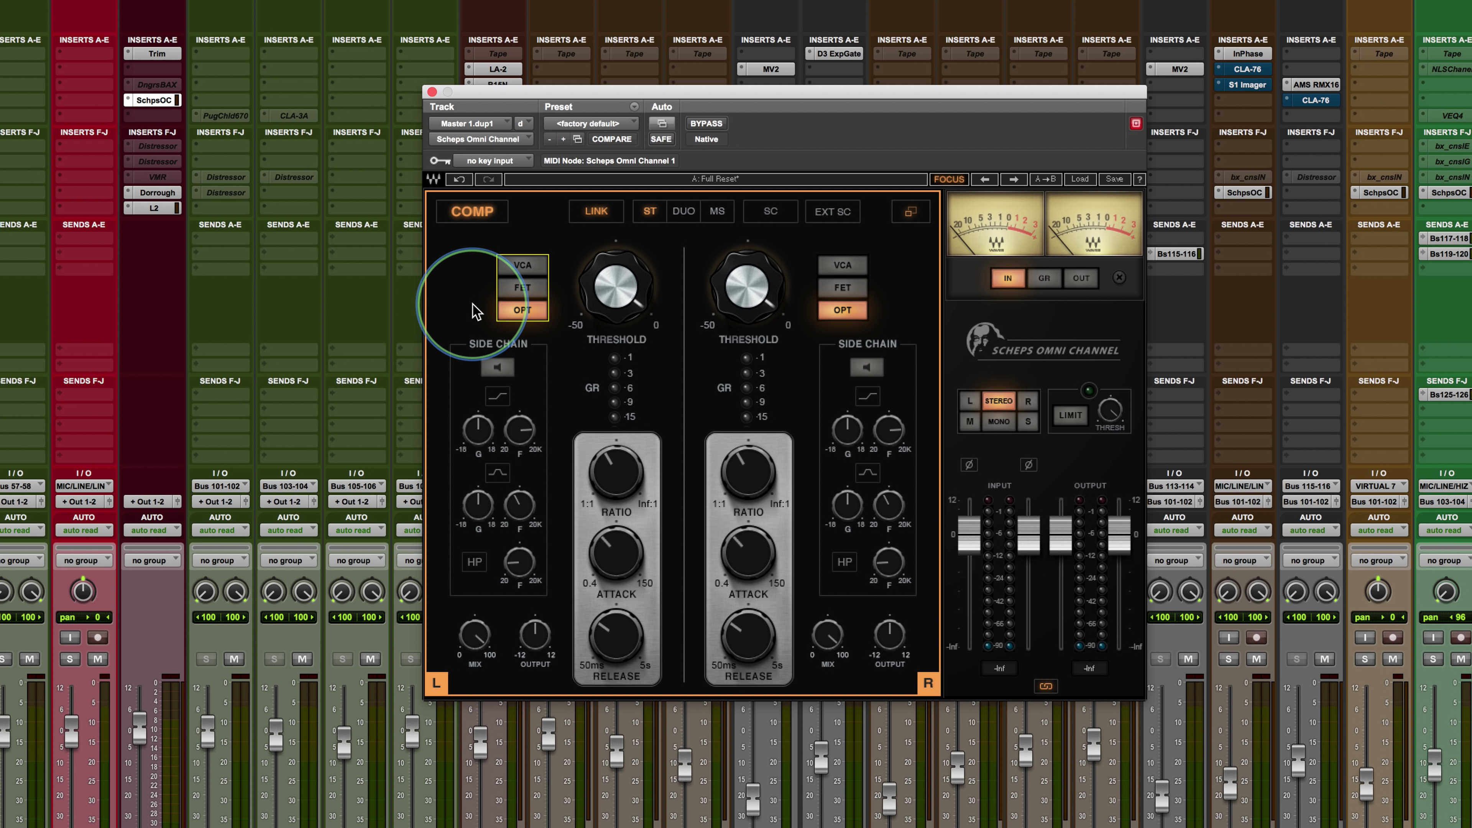
pyautogui.click(522, 265)
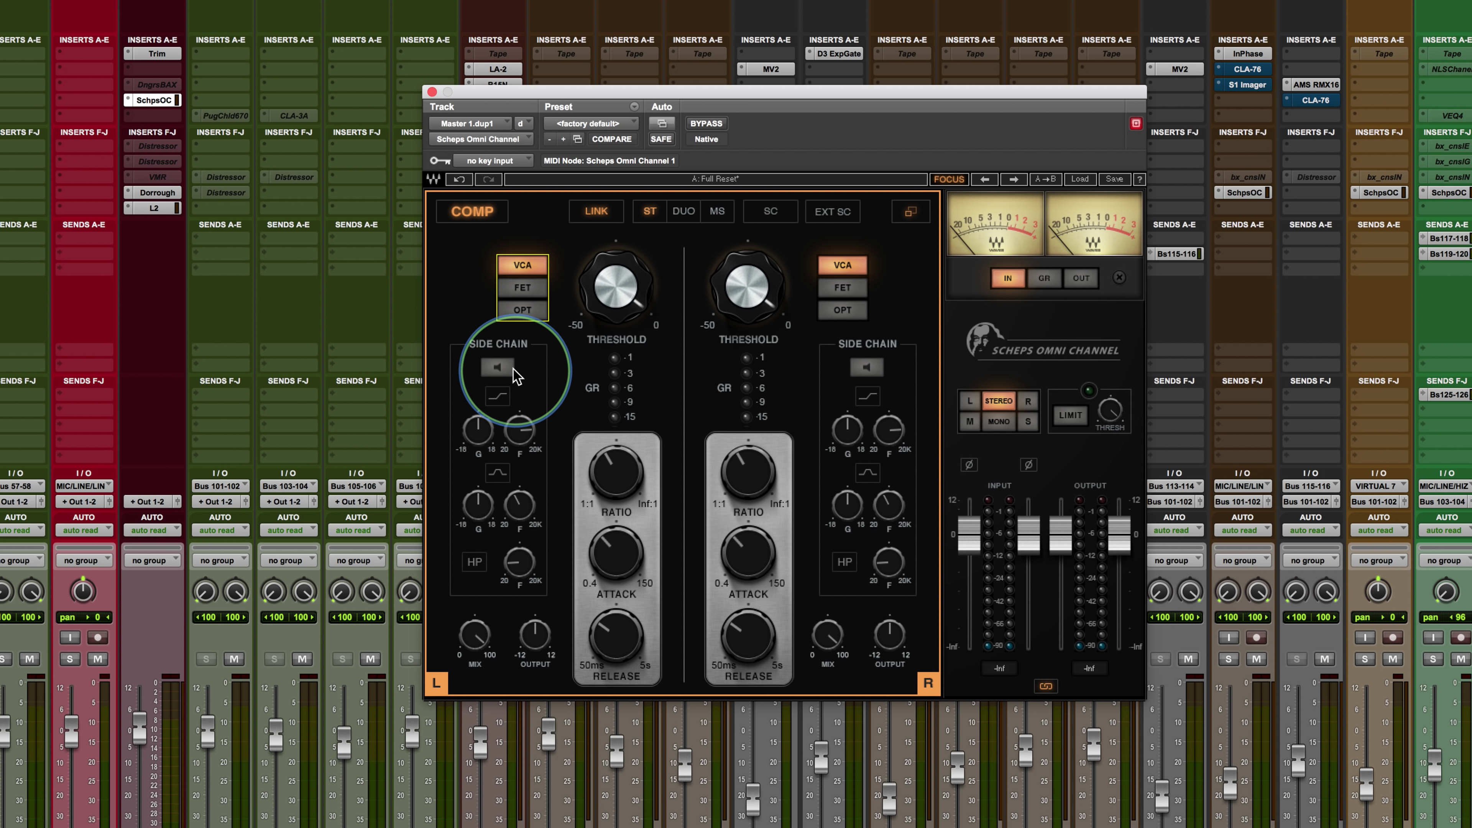
# Turn on the COMP module's side chain listen and try its side chain shelf filter
pyautogui.click(497, 368)
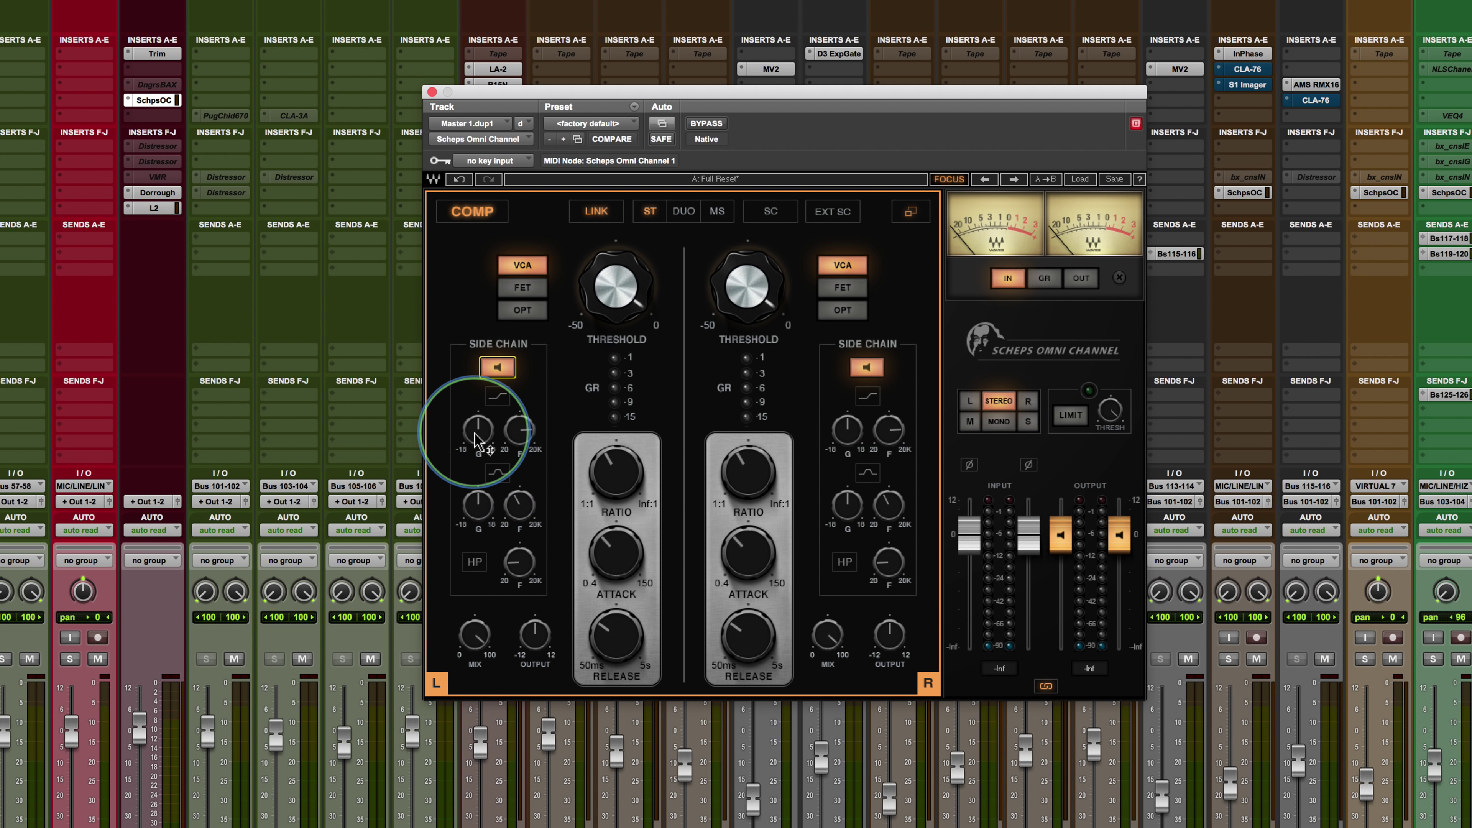
pyautogui.moveTo(475, 441)
pyautogui.click(497, 396)
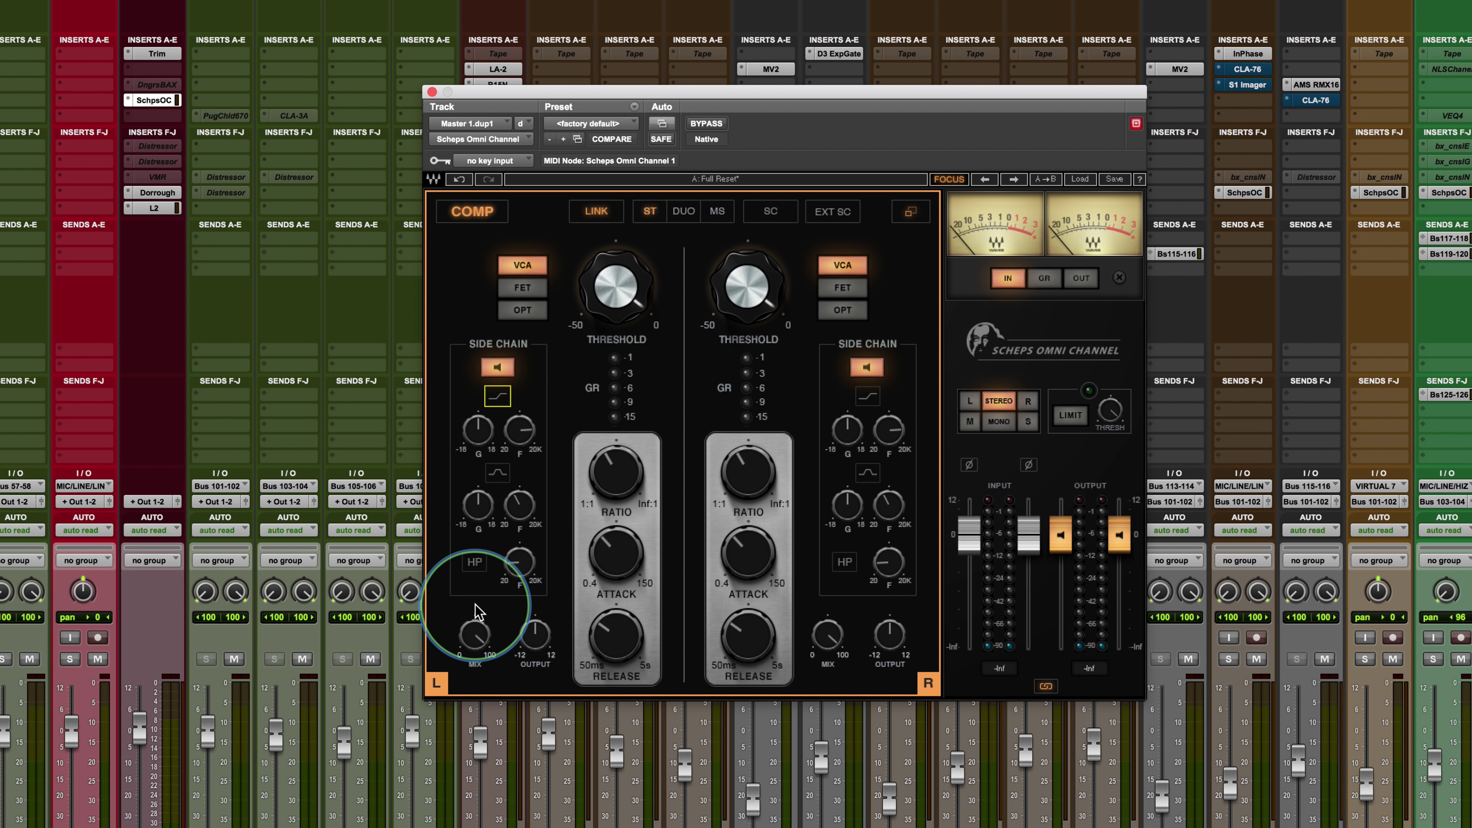
pyautogui.click(518, 571)
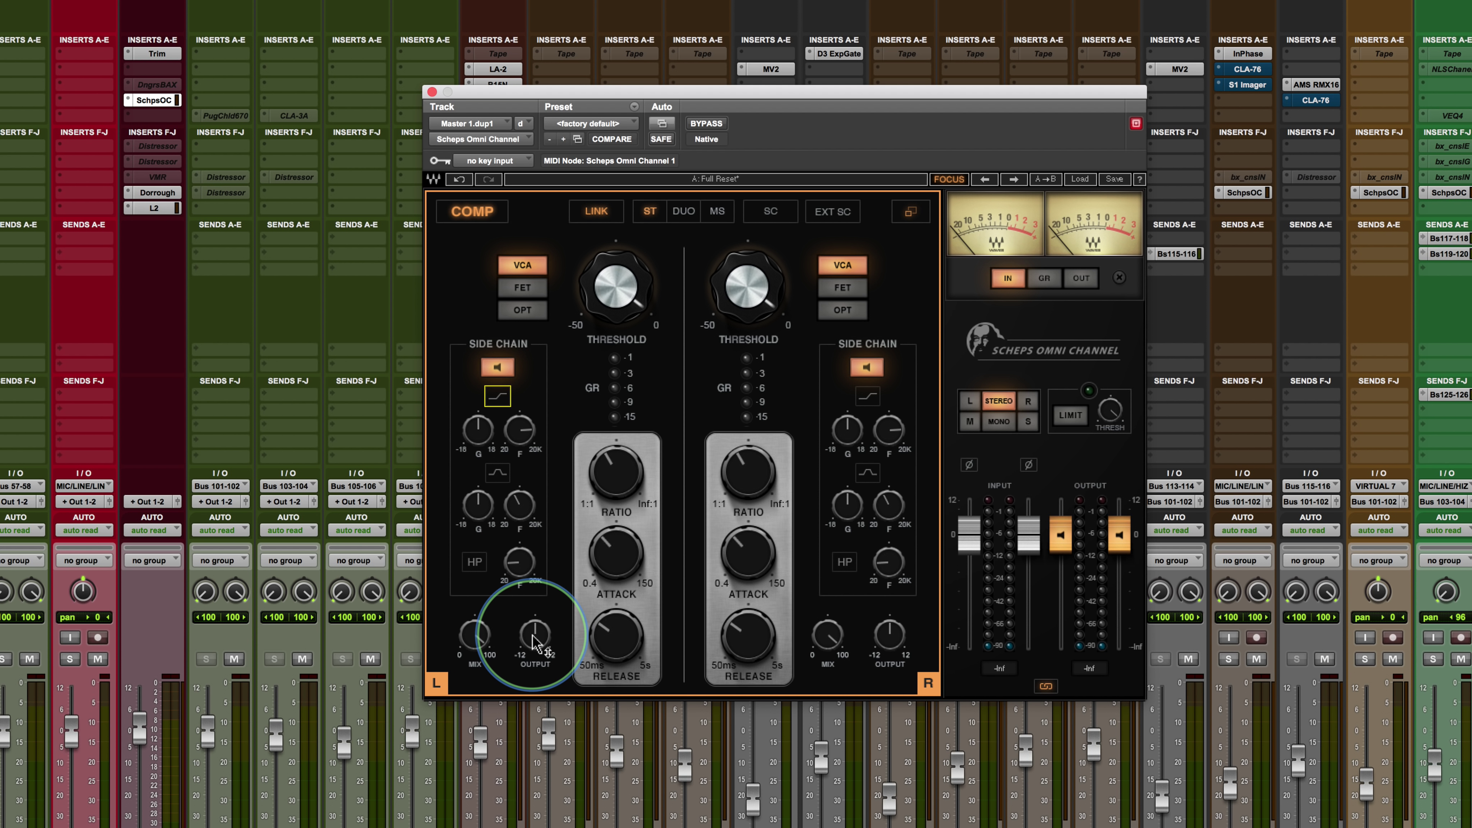
pyautogui.moveTo(532, 636)
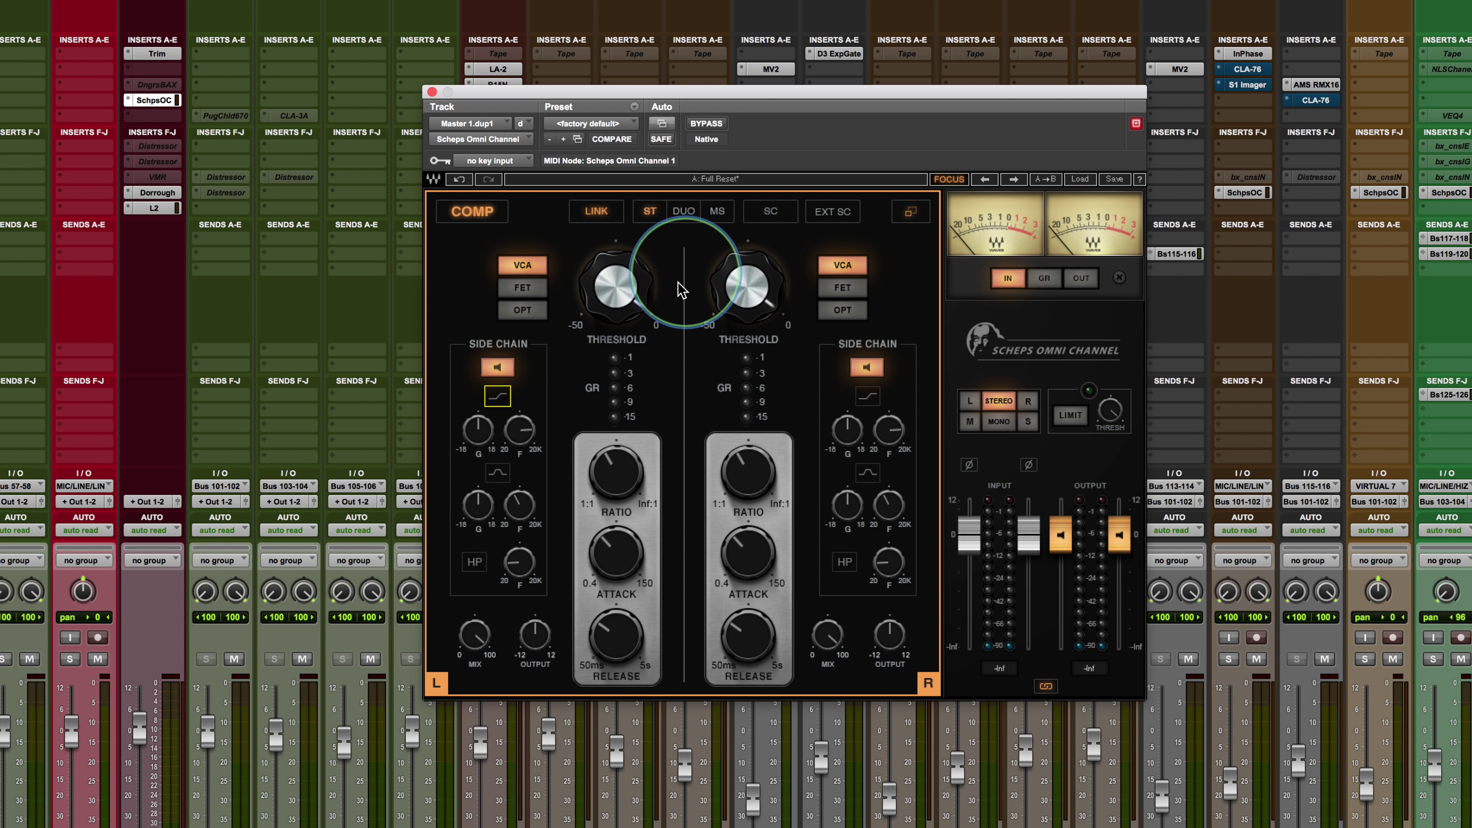
# Compare the COMP module's ST, DUO and MS processing modes and leave the module in MS
pyautogui.moveTo(618, 278)
pyautogui.mouseDown()
pyautogui.moveTo(610, 323)
pyautogui.moveTo(610, 259)
pyautogui.mouseUp()
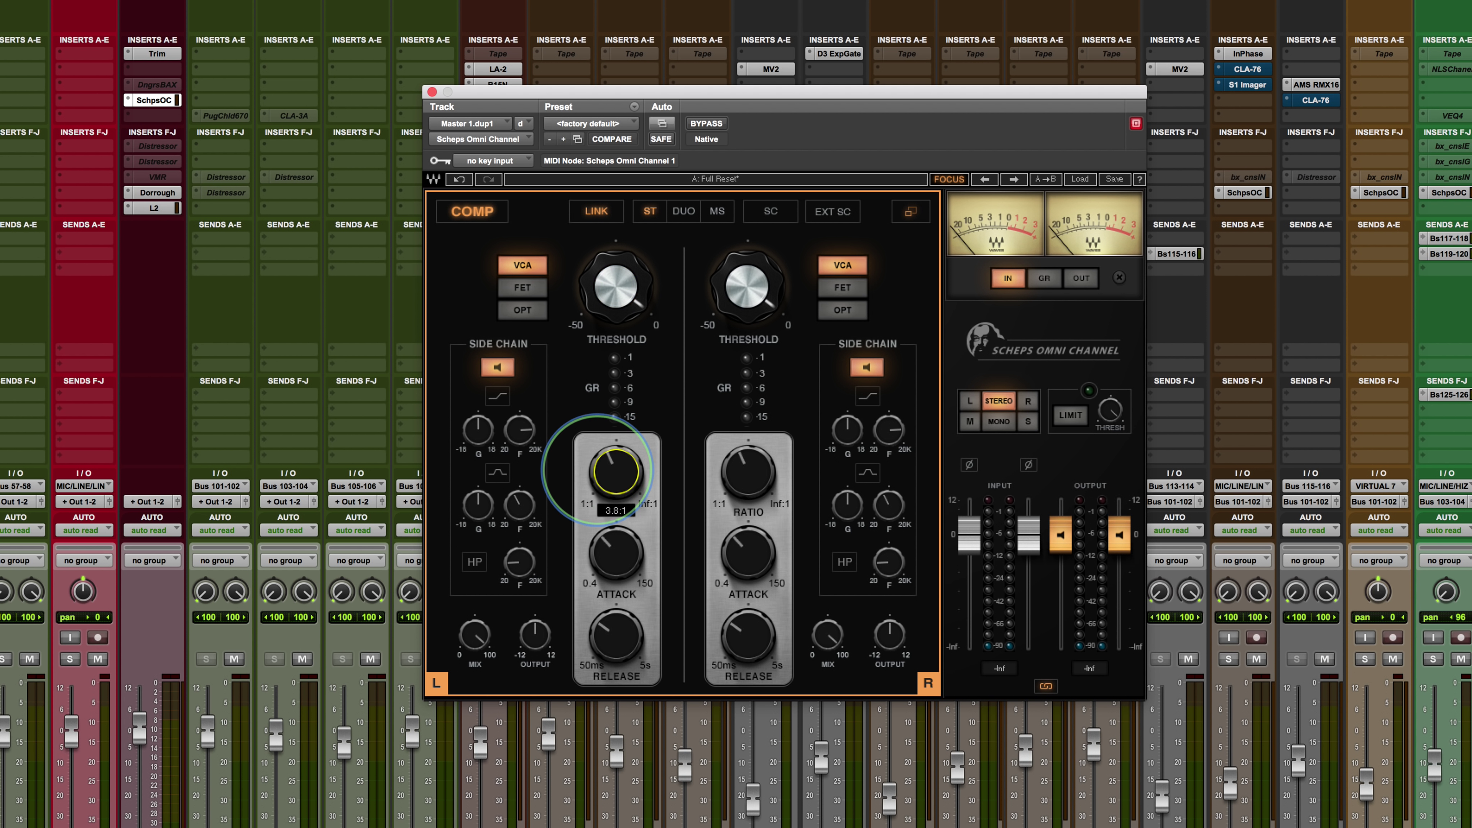
pyautogui.click(600, 484)
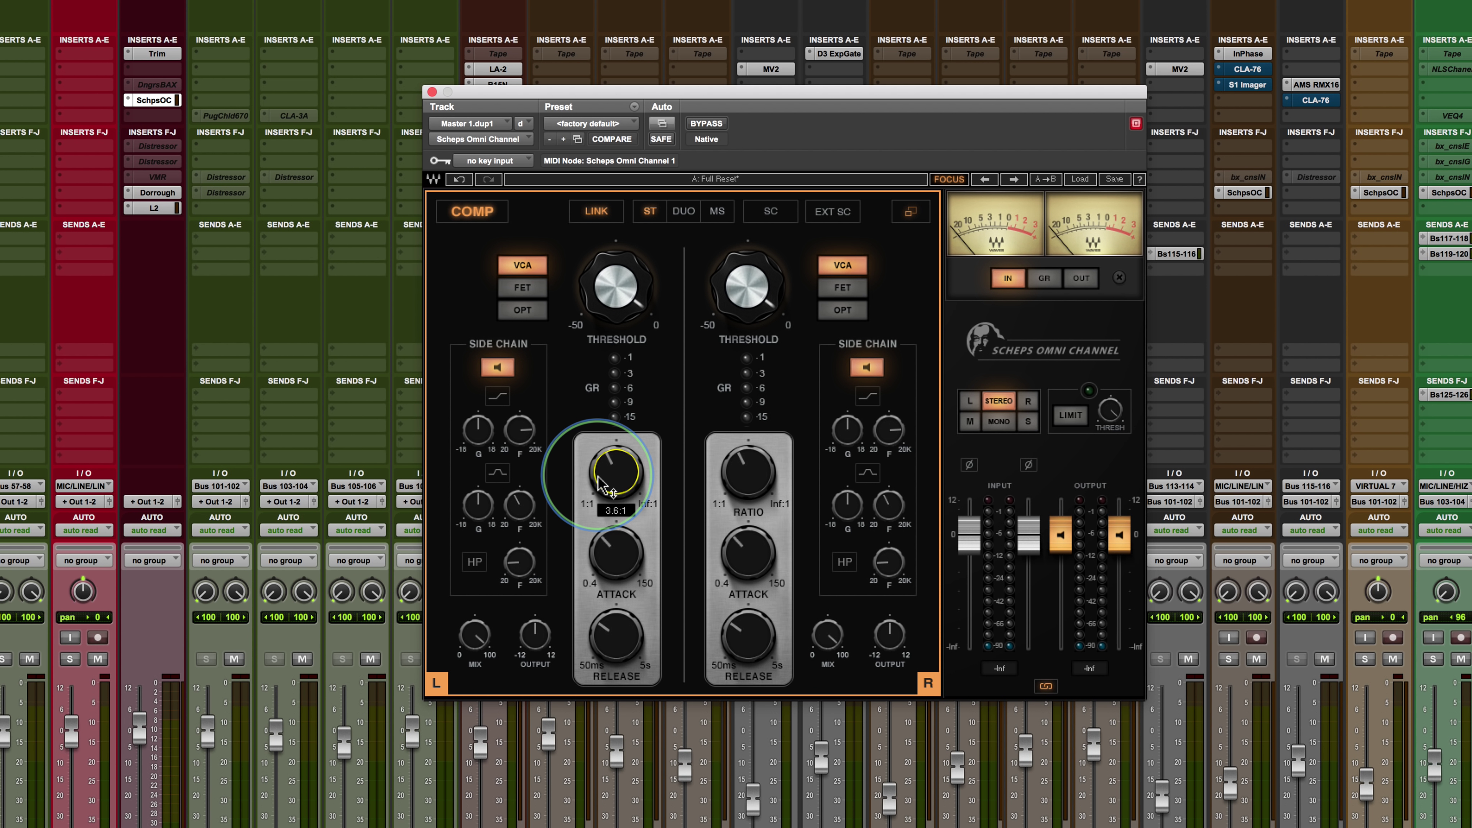
pyautogui.click(682, 211)
pyautogui.click(719, 212)
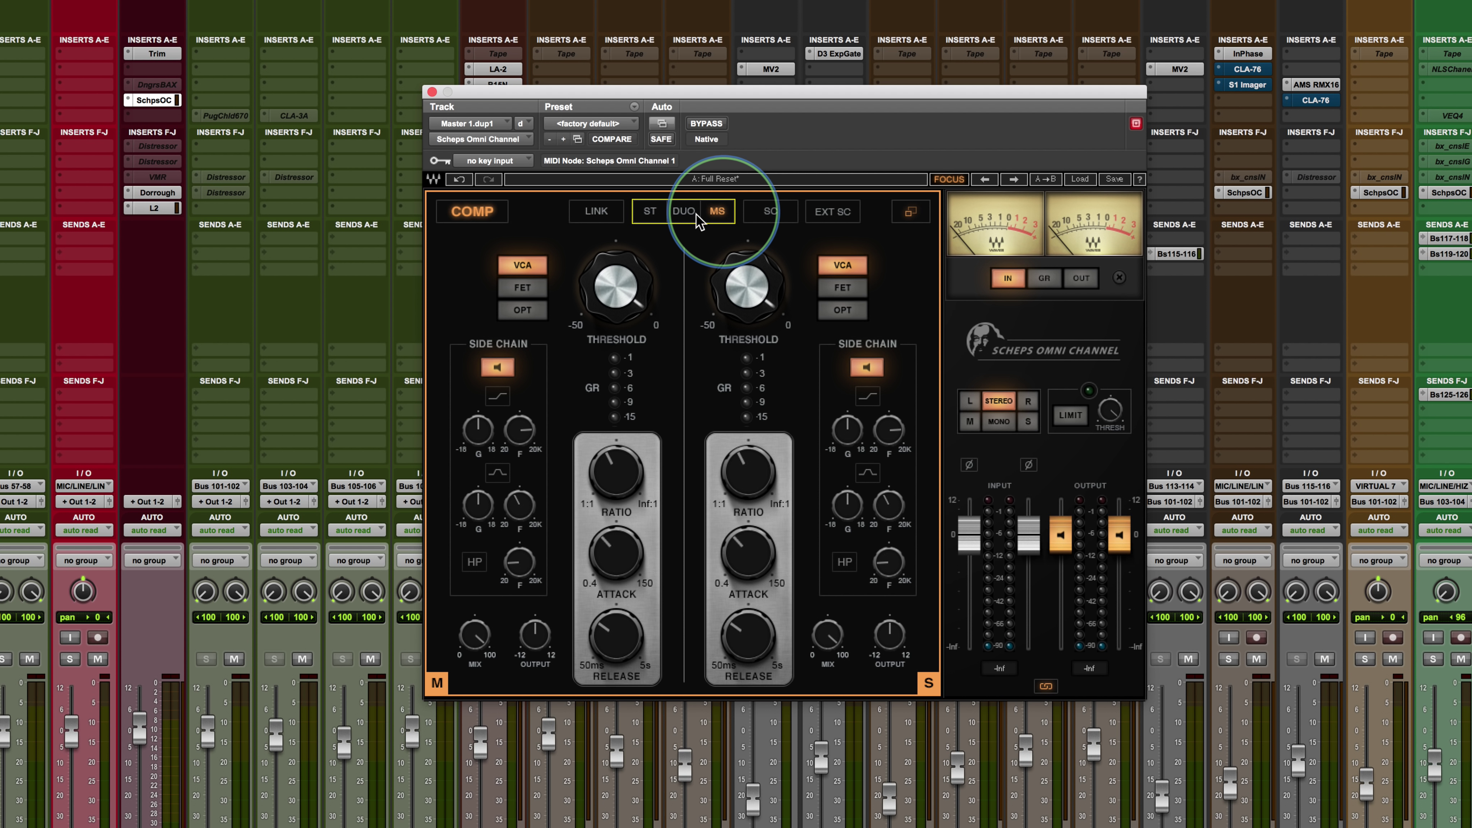
pyautogui.click(650, 212)
pyautogui.click(683, 211)
pyautogui.click(719, 212)
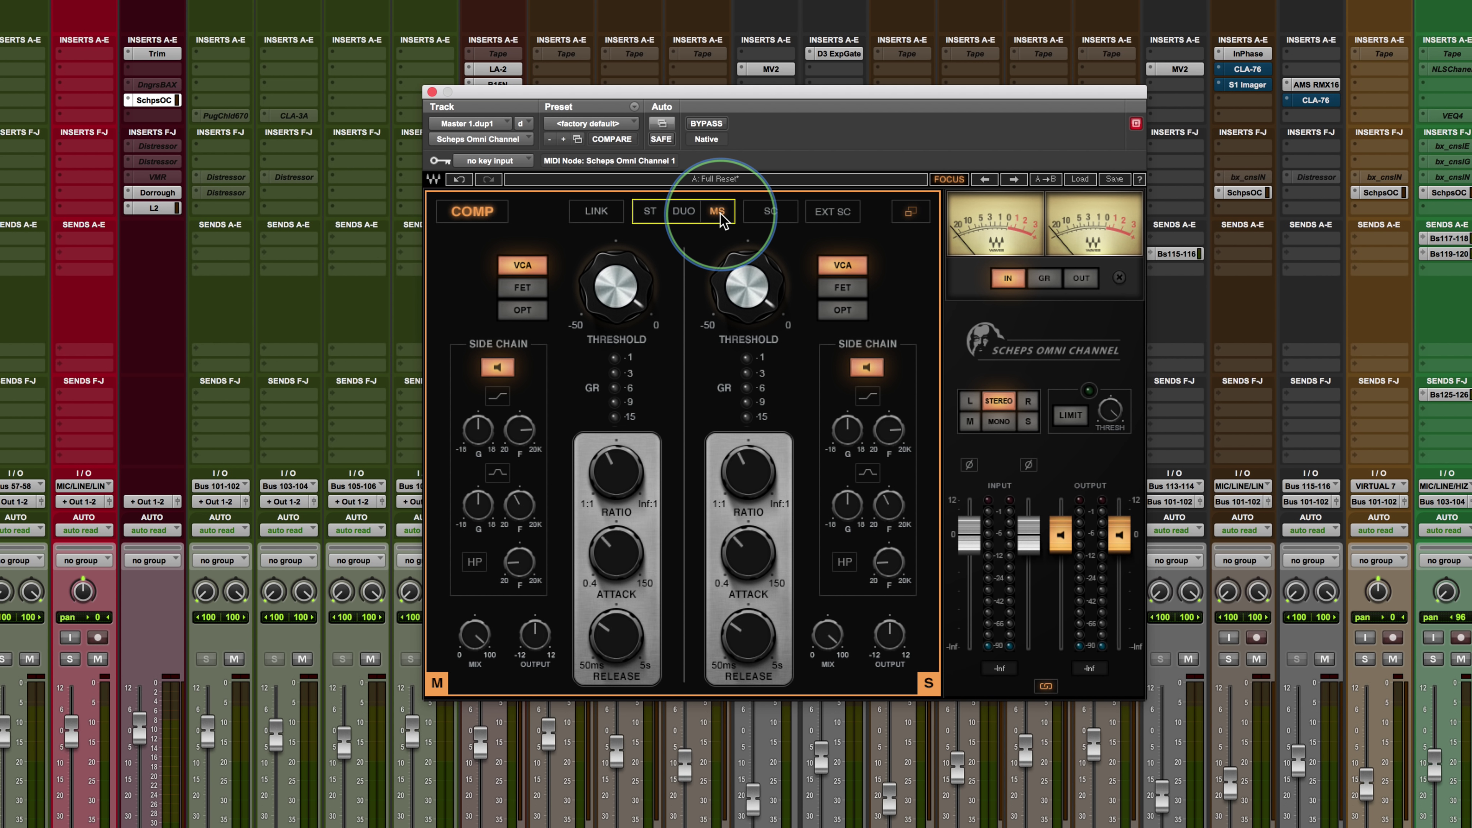
# Try the COMP module's SC switch and side chain shelf gain, and collapse the module
pyautogui.click(763, 215)
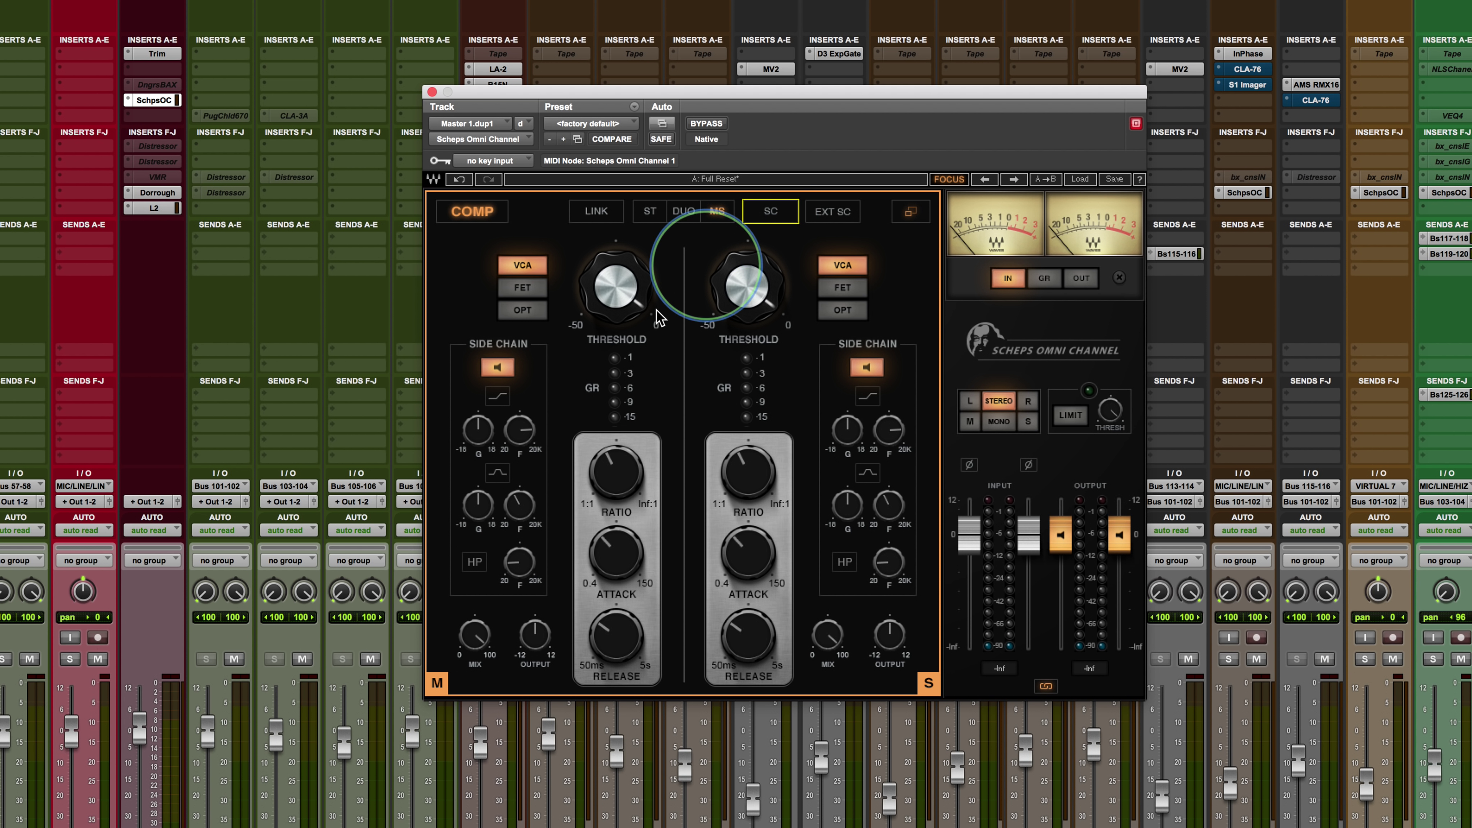
pyautogui.moveTo(477, 430); pyautogui.dragTo(480, 400)
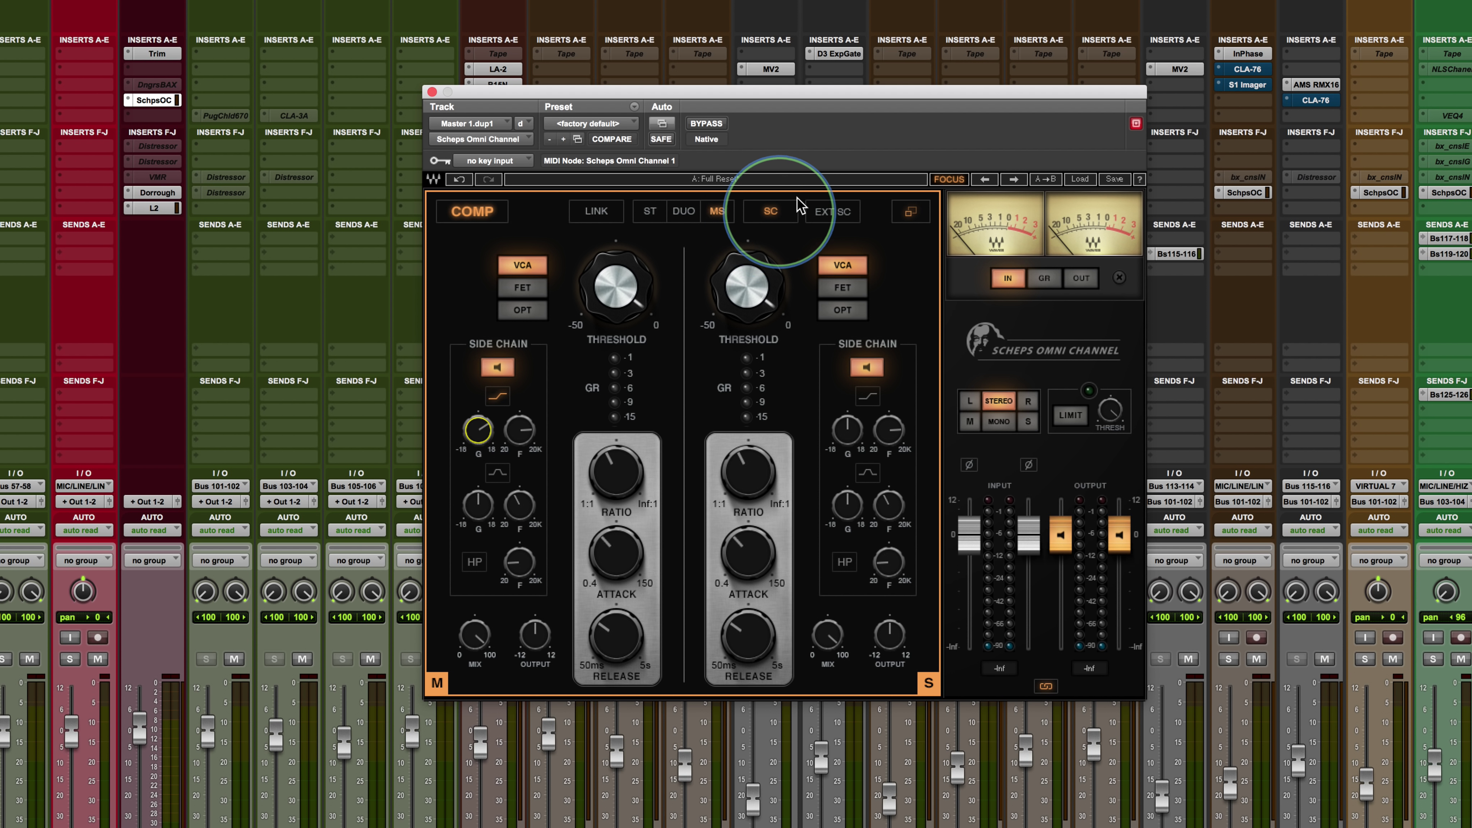
pyautogui.click(911, 211)
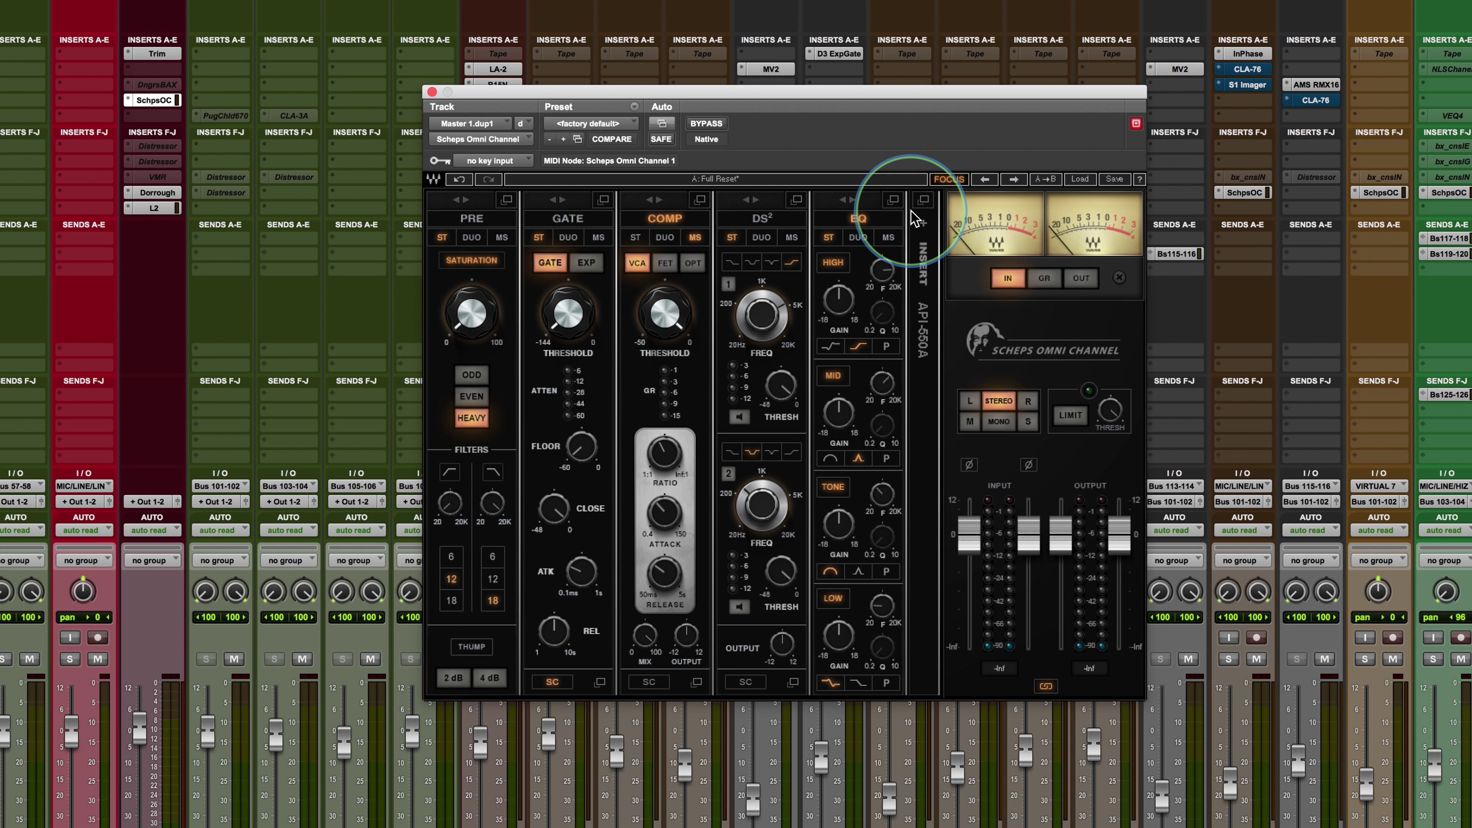
# Expand the DS² module and try switching its bands 2 and 1 on and off
pyautogui.click(763, 222)
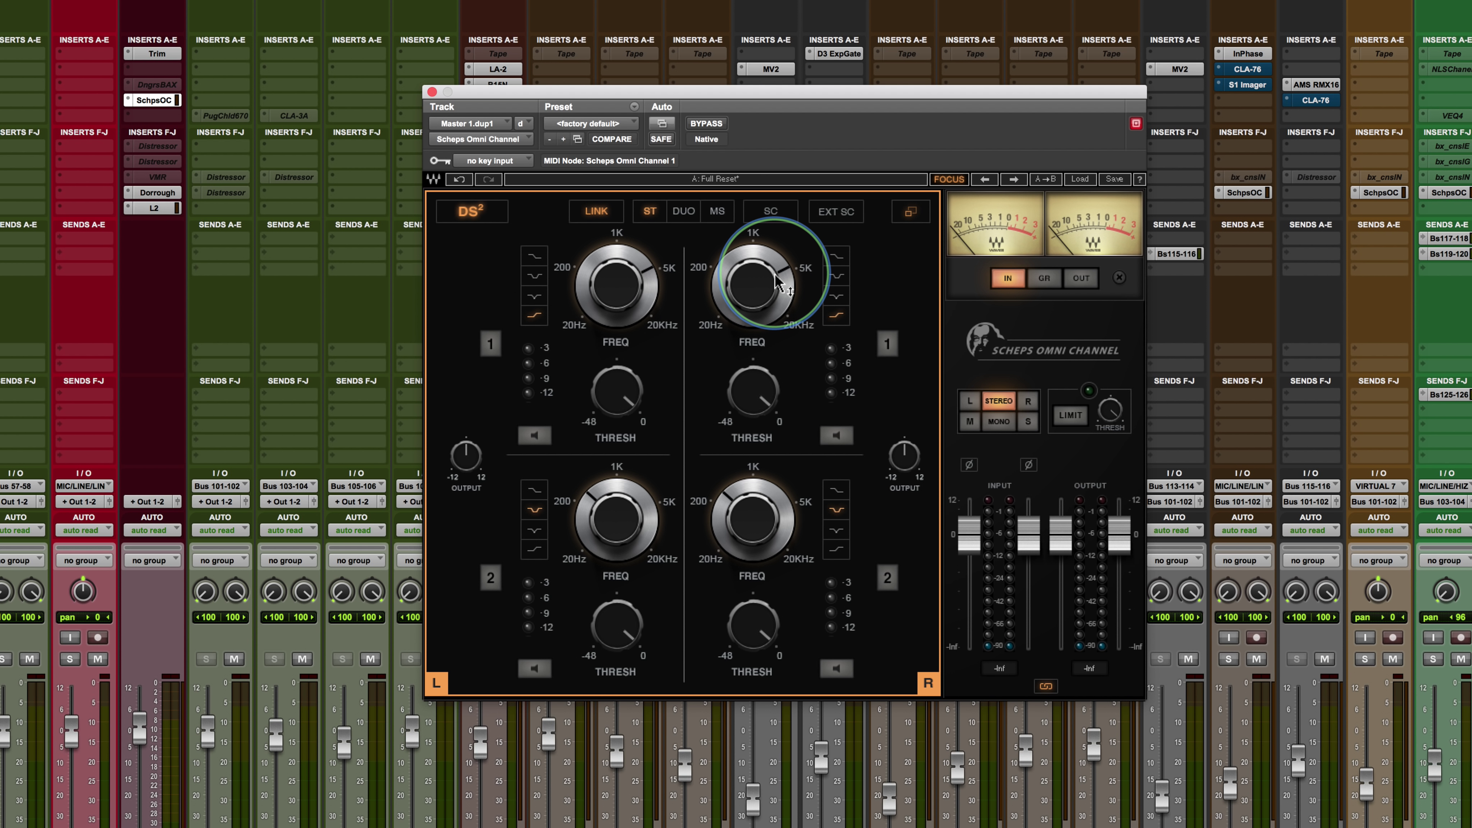
pyautogui.moveTo(638, 310)
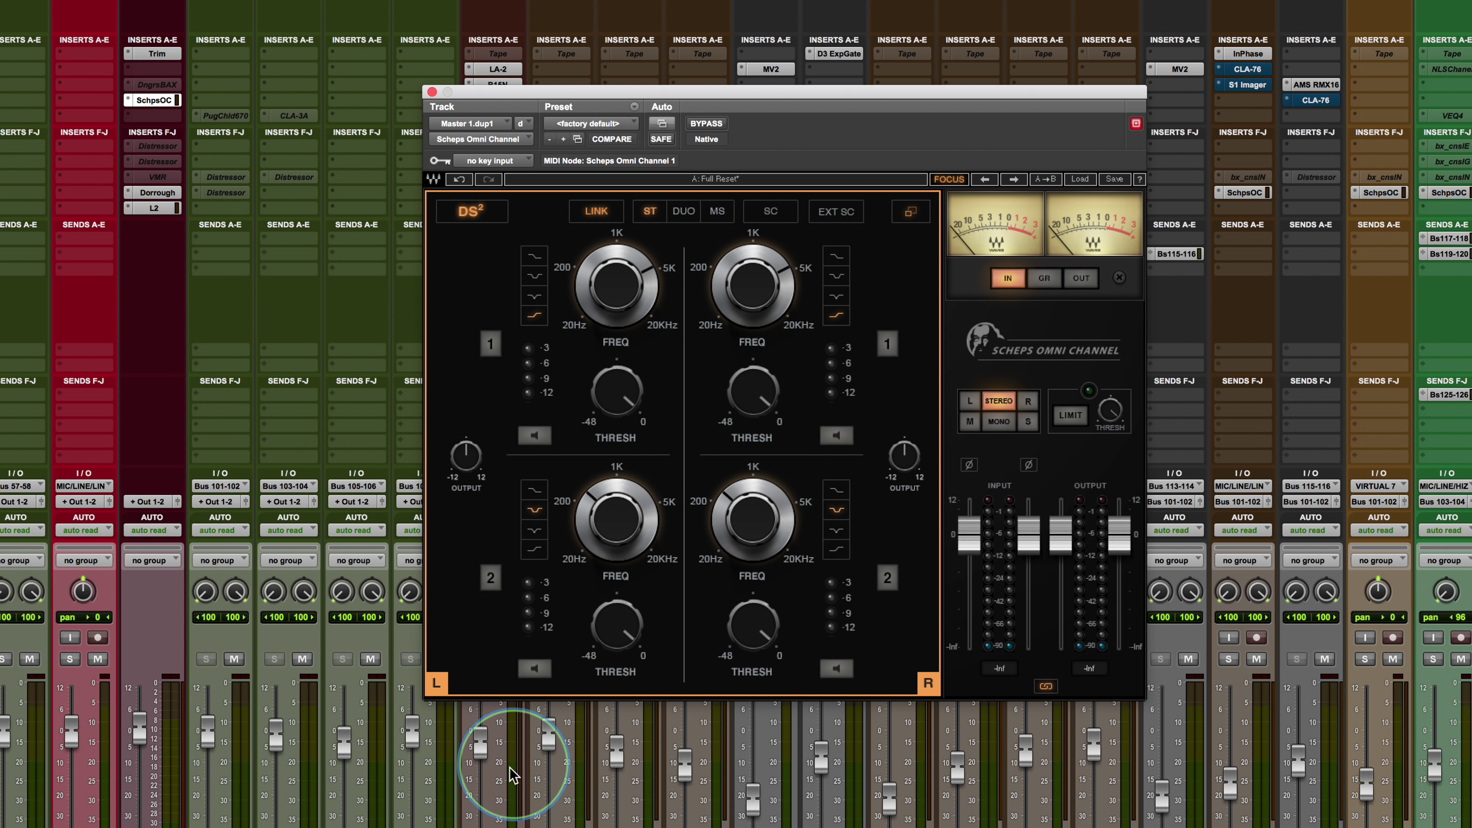
pyautogui.click(491, 577)
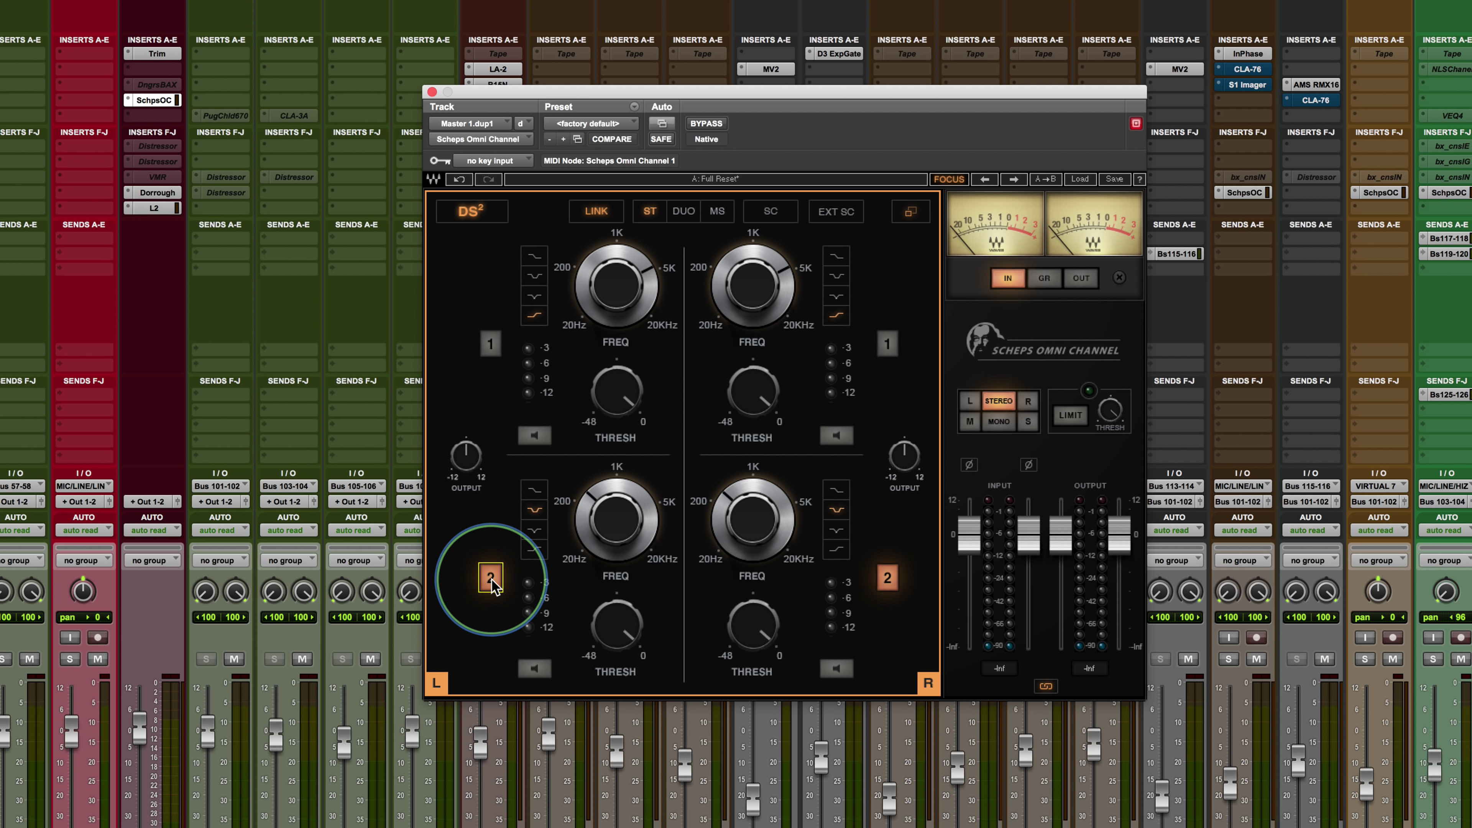
pyautogui.click(491, 578)
pyautogui.click(494, 343)
pyautogui.click(494, 343)
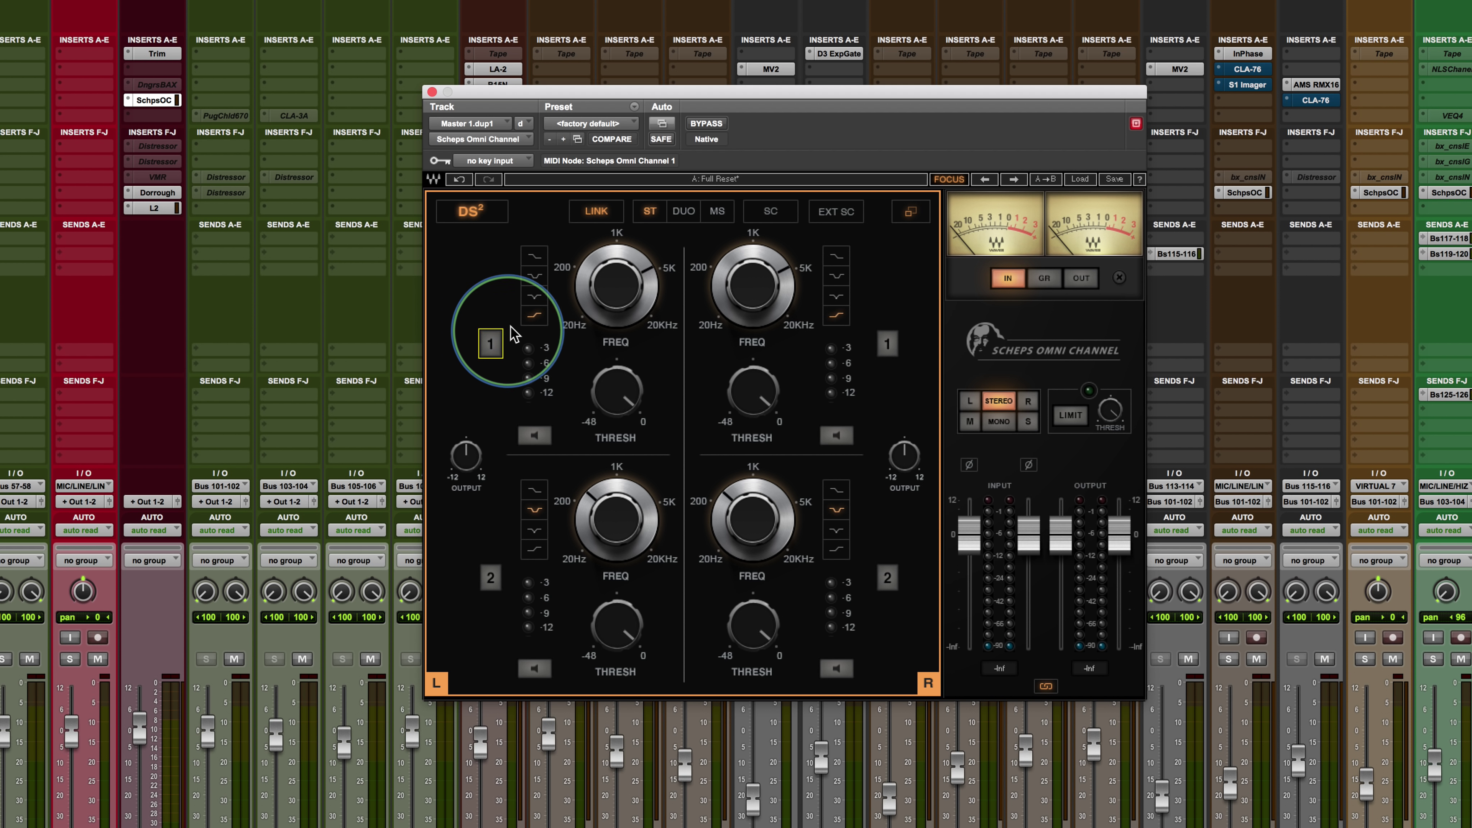
# Compare the filter shapes of DS² band 1, leave the band enabled on its low shelf, and collapse the module
pyautogui.click(534, 255)
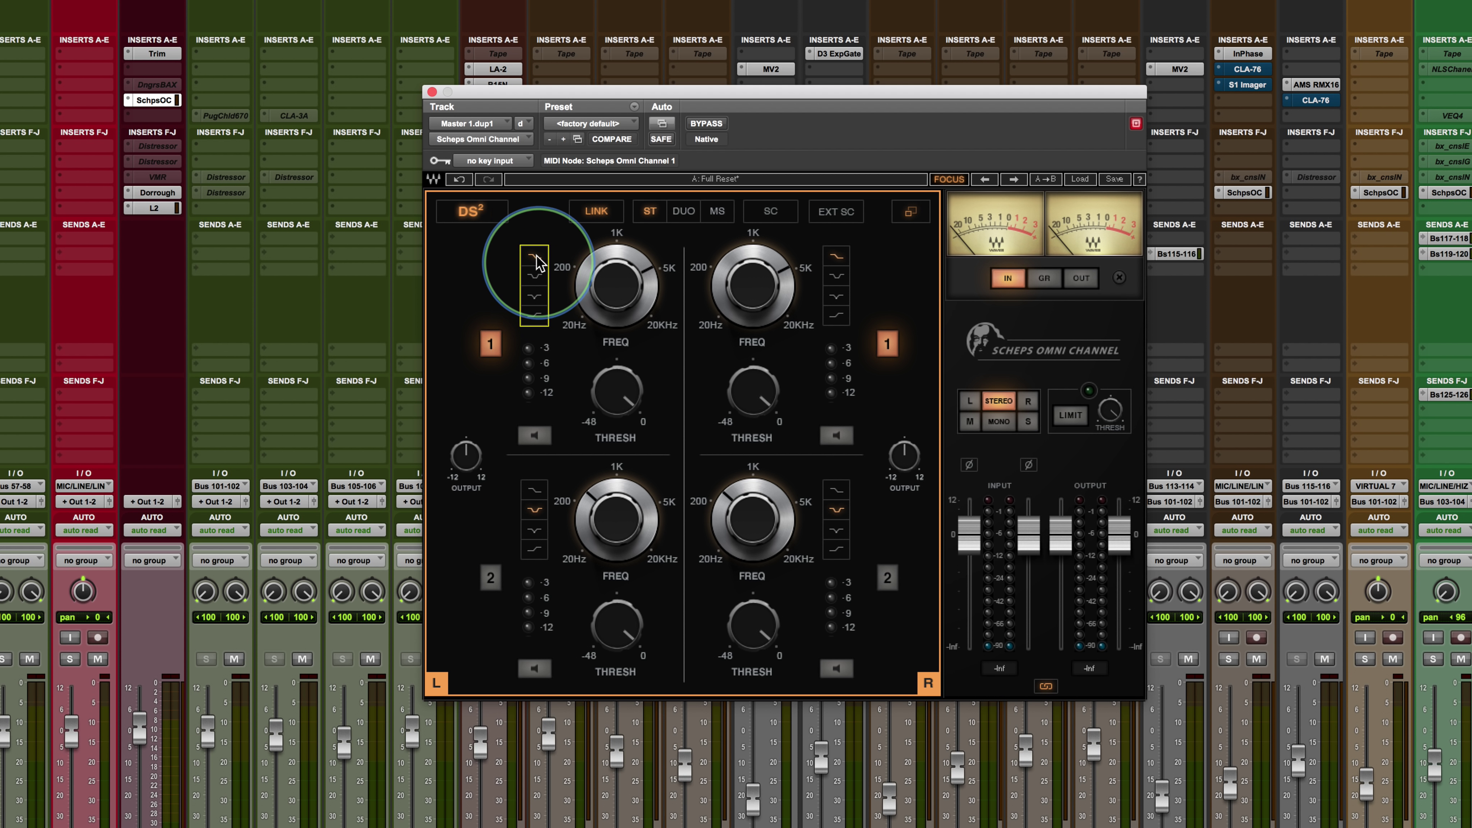
pyautogui.click(535, 297)
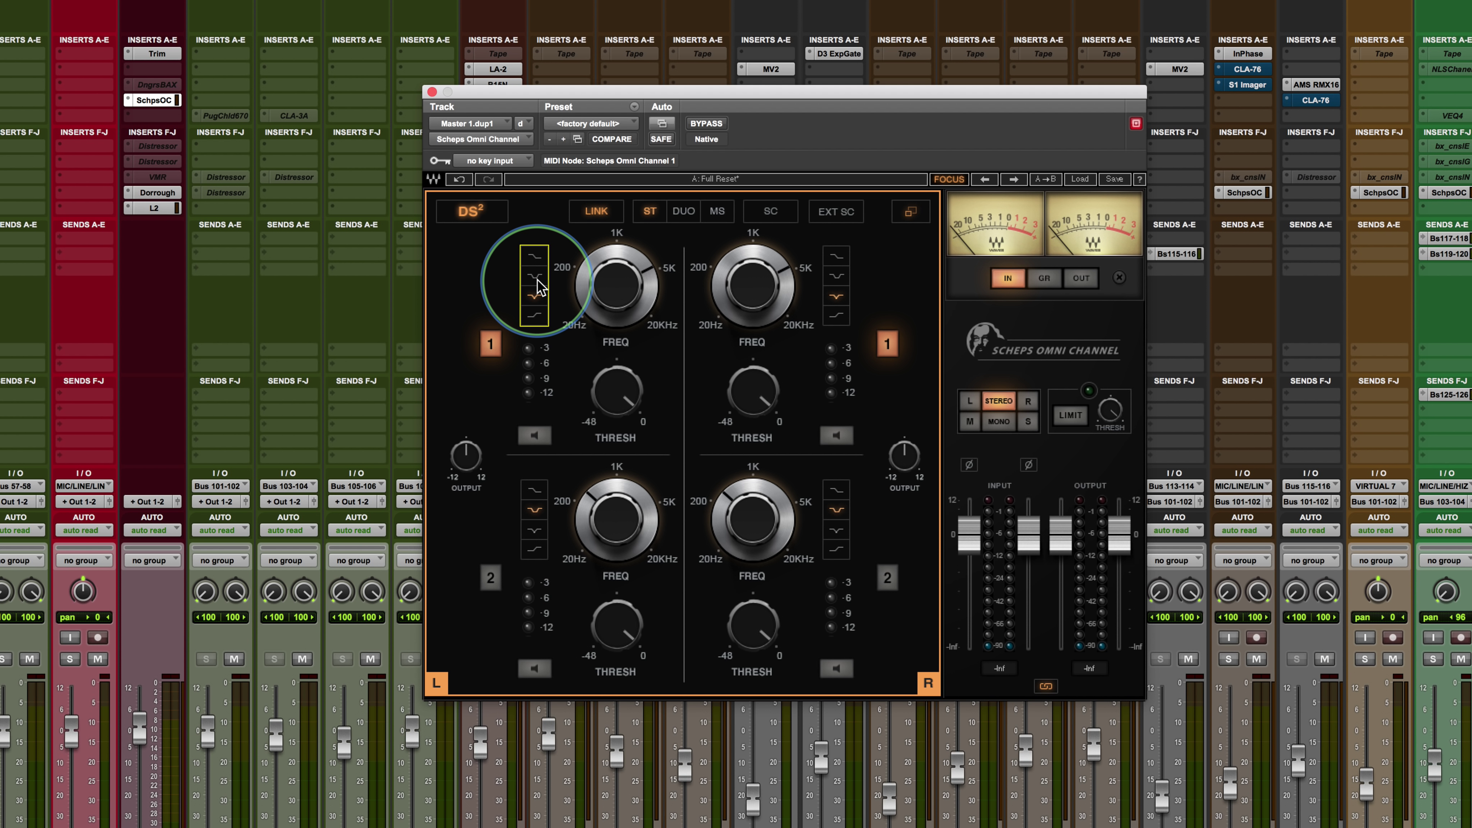
pyautogui.click(536, 316)
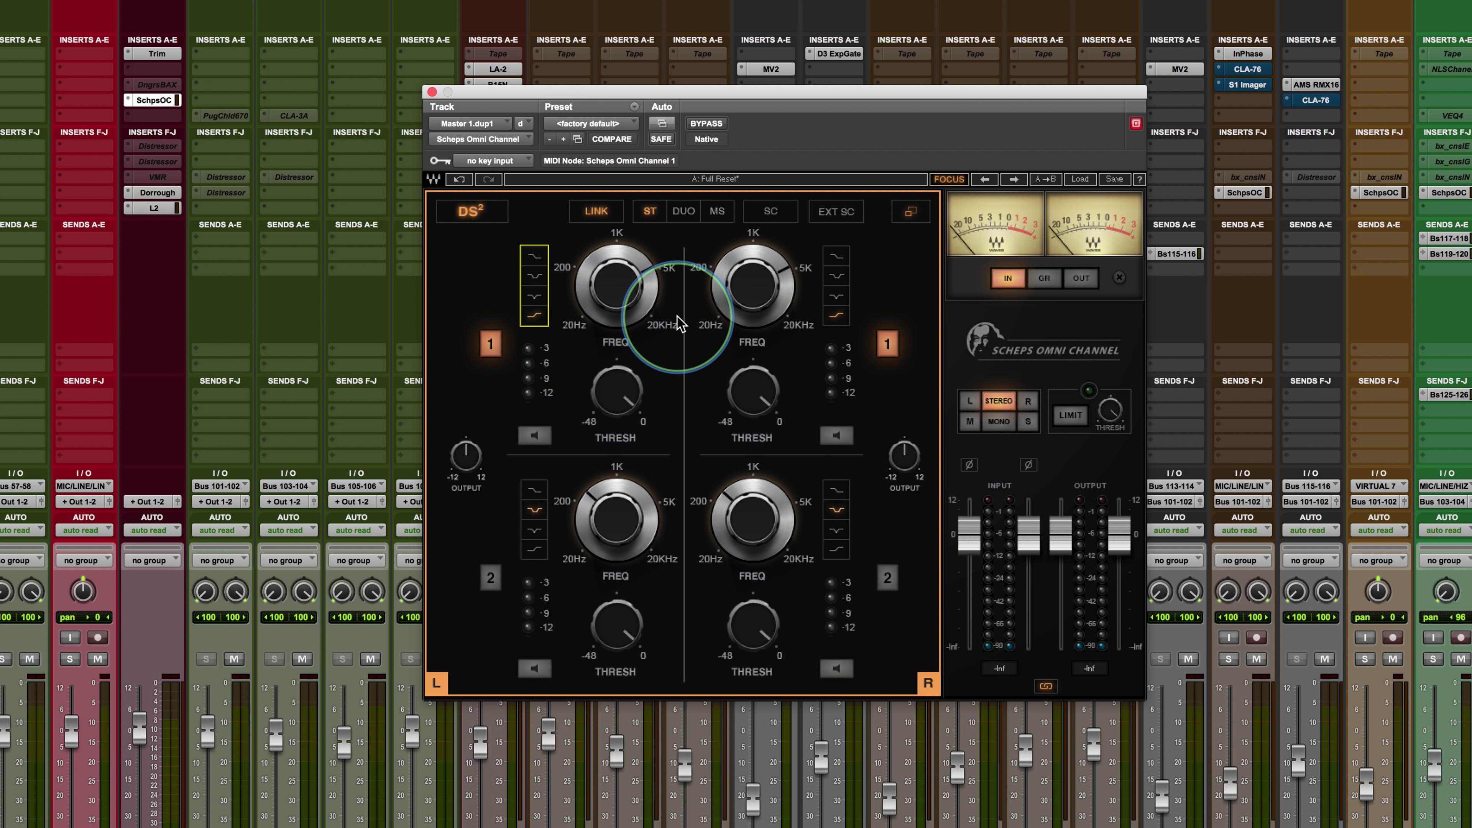
pyautogui.click(538, 296)
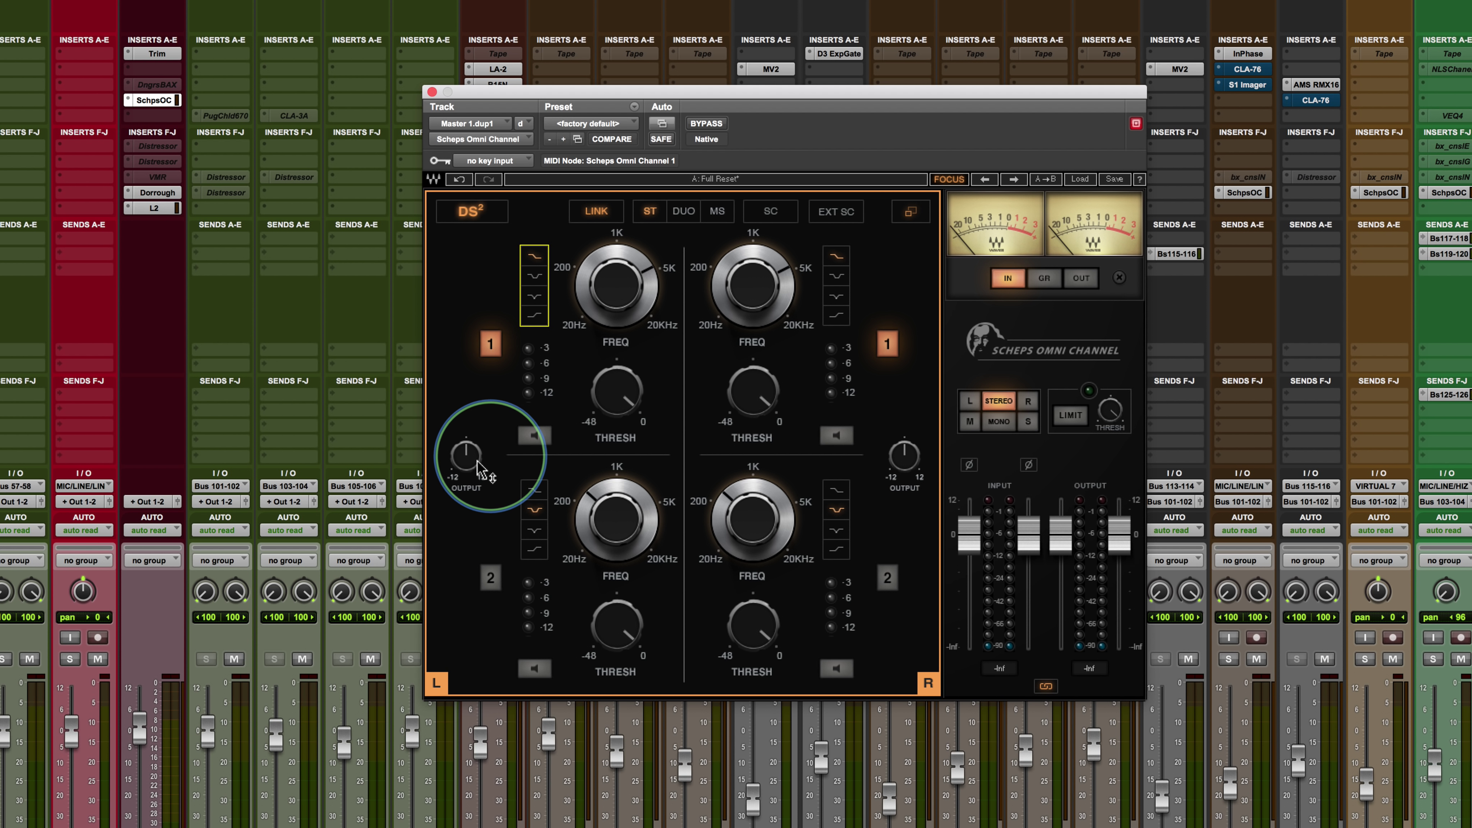
pyautogui.click(911, 212)
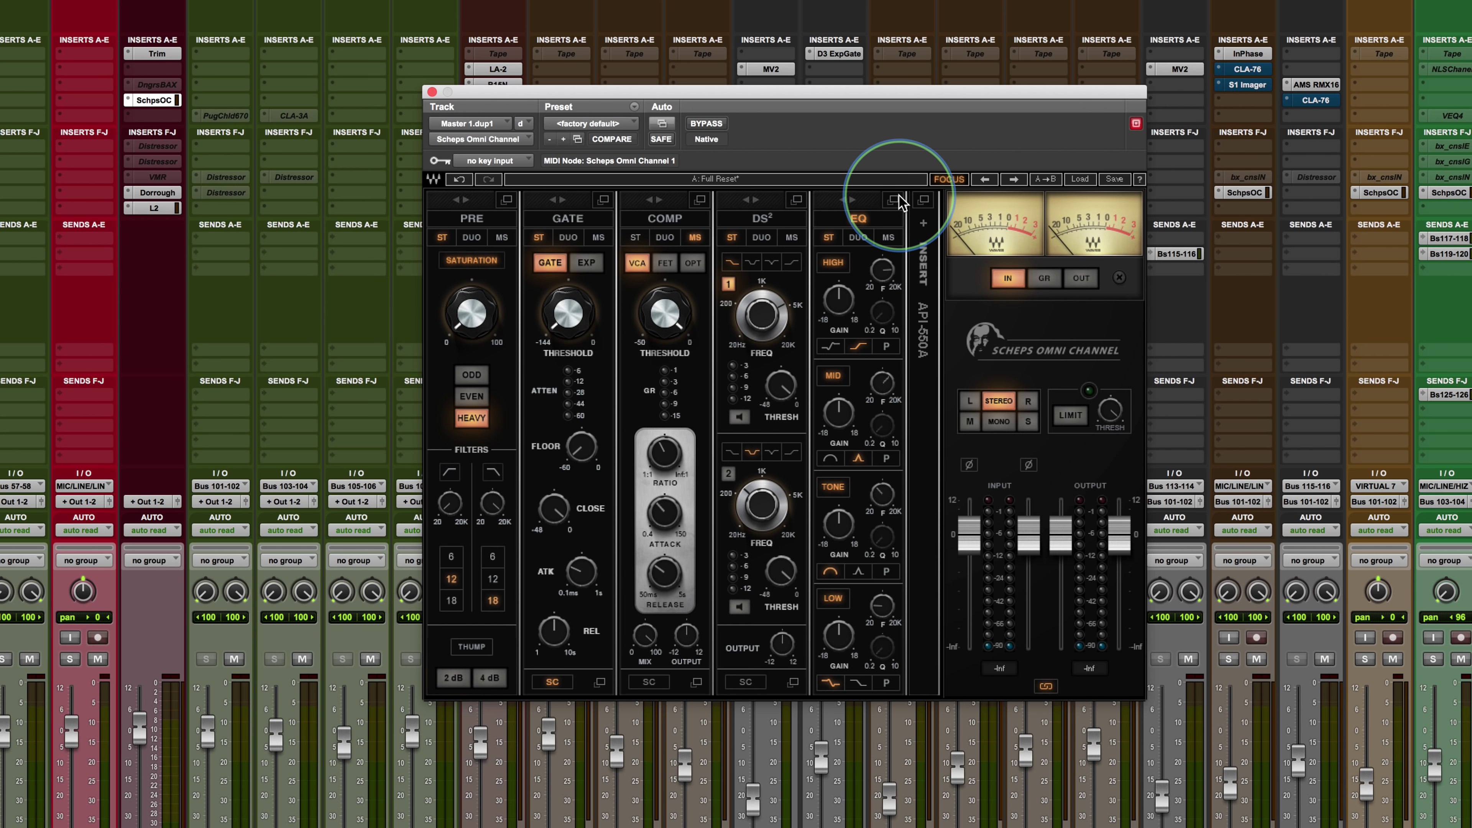
# Expand the EQ module, try the LOW band's second shelf shape, and set the HIGH and LOW bands to parametric (P)
pyautogui.click(902, 202)
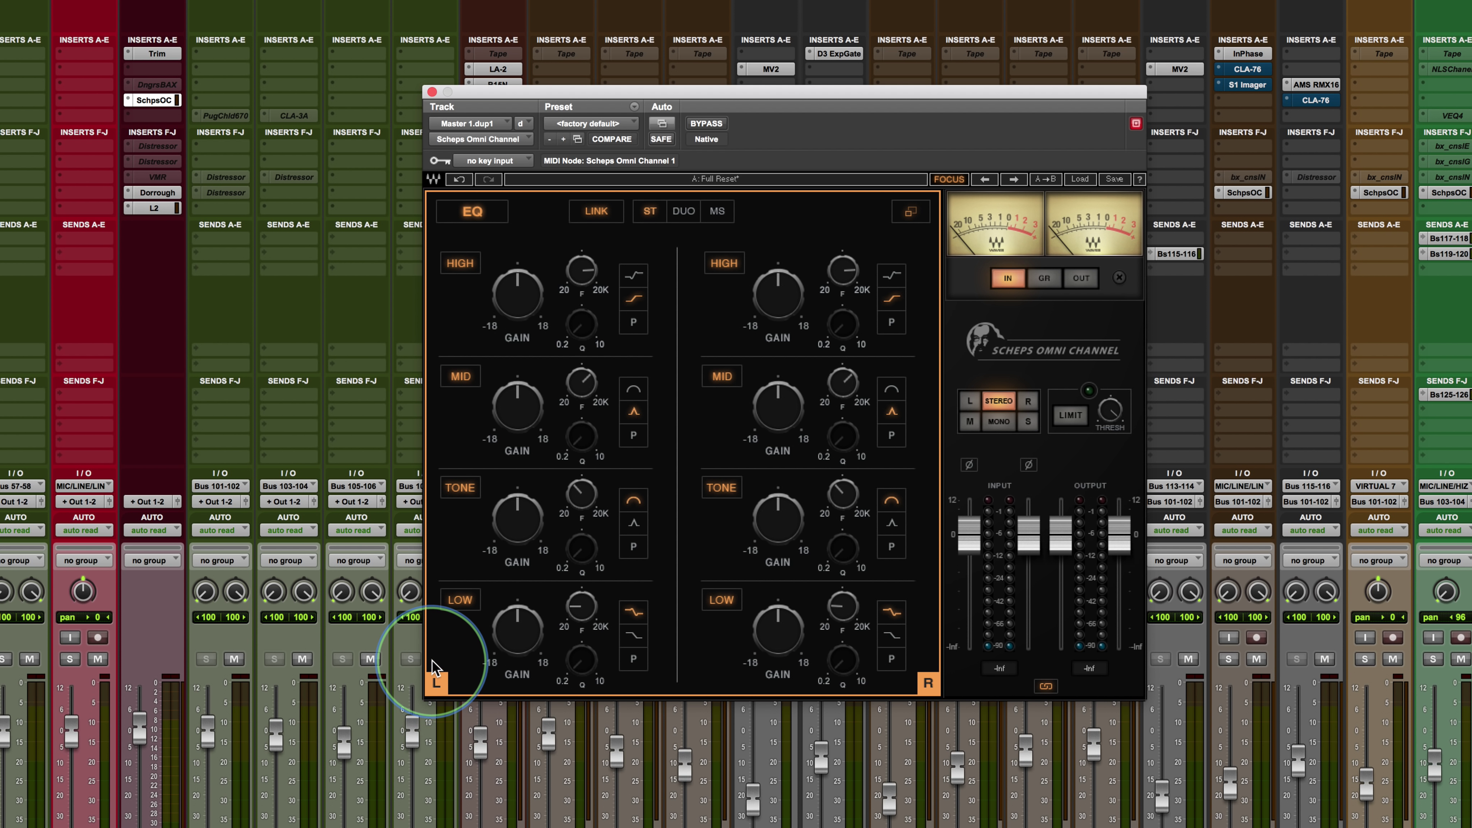
pyautogui.click(632, 638)
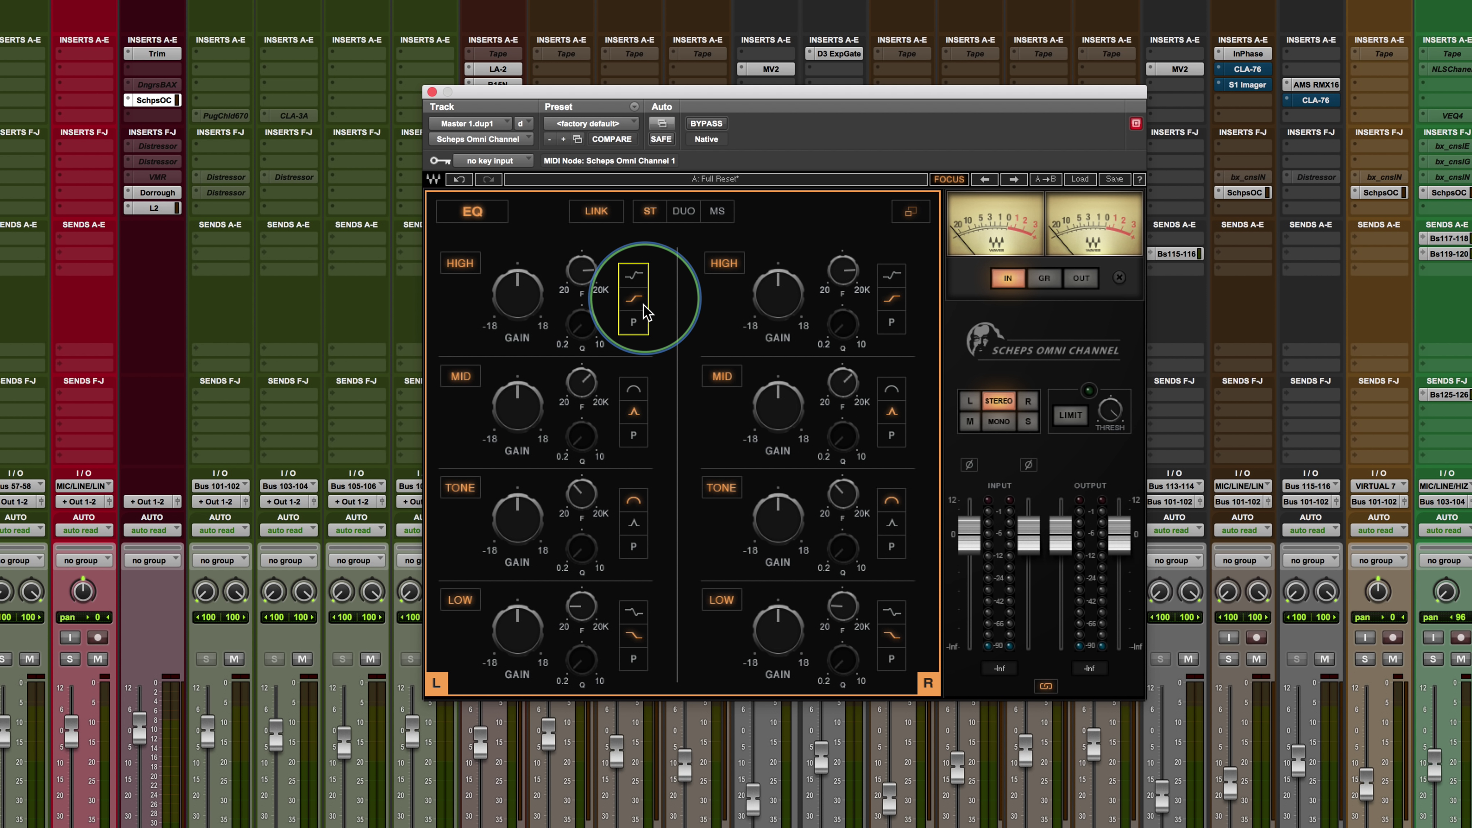
pyautogui.click(633, 322)
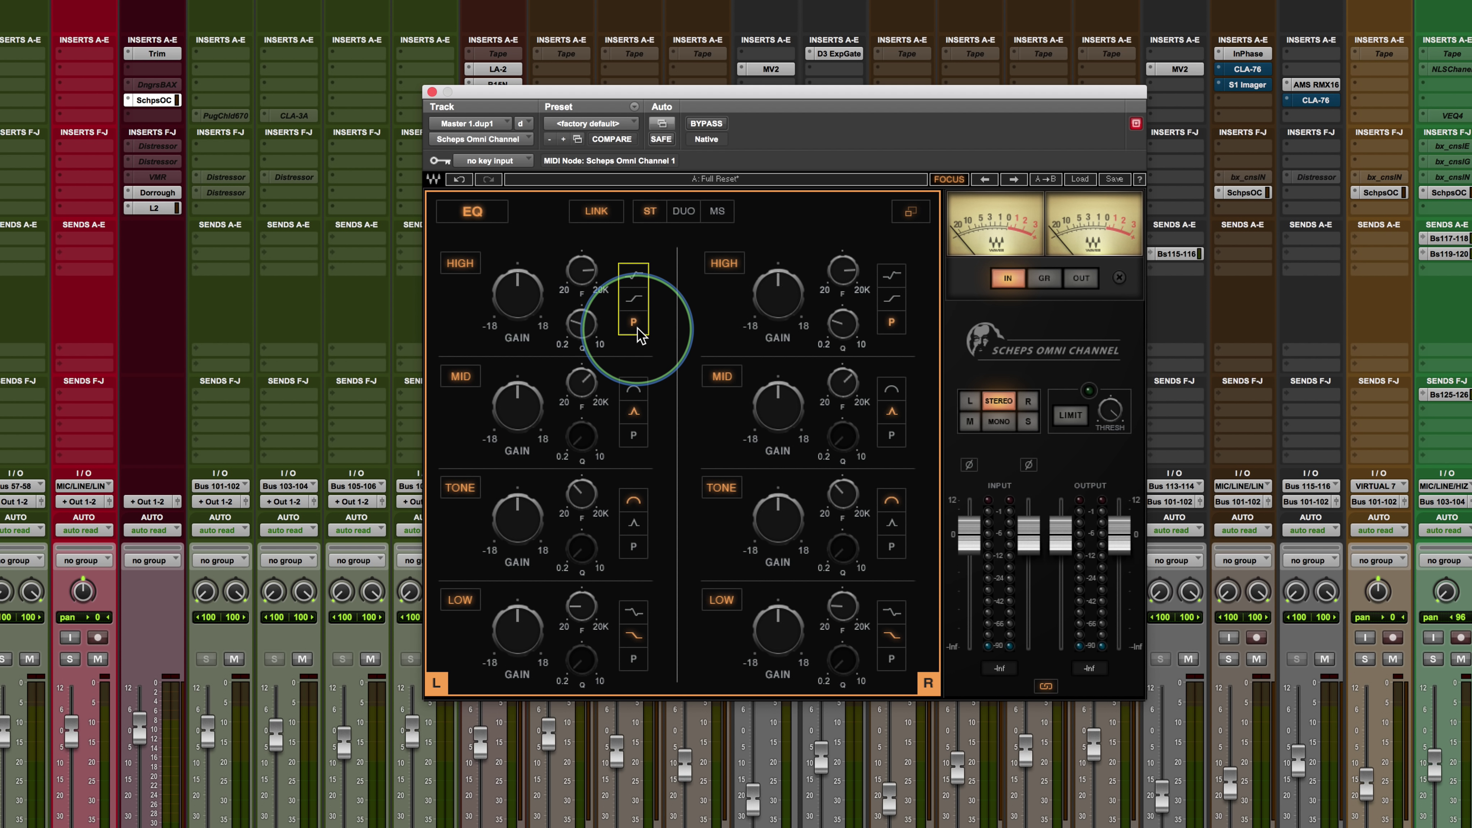
pyautogui.click(634, 662)
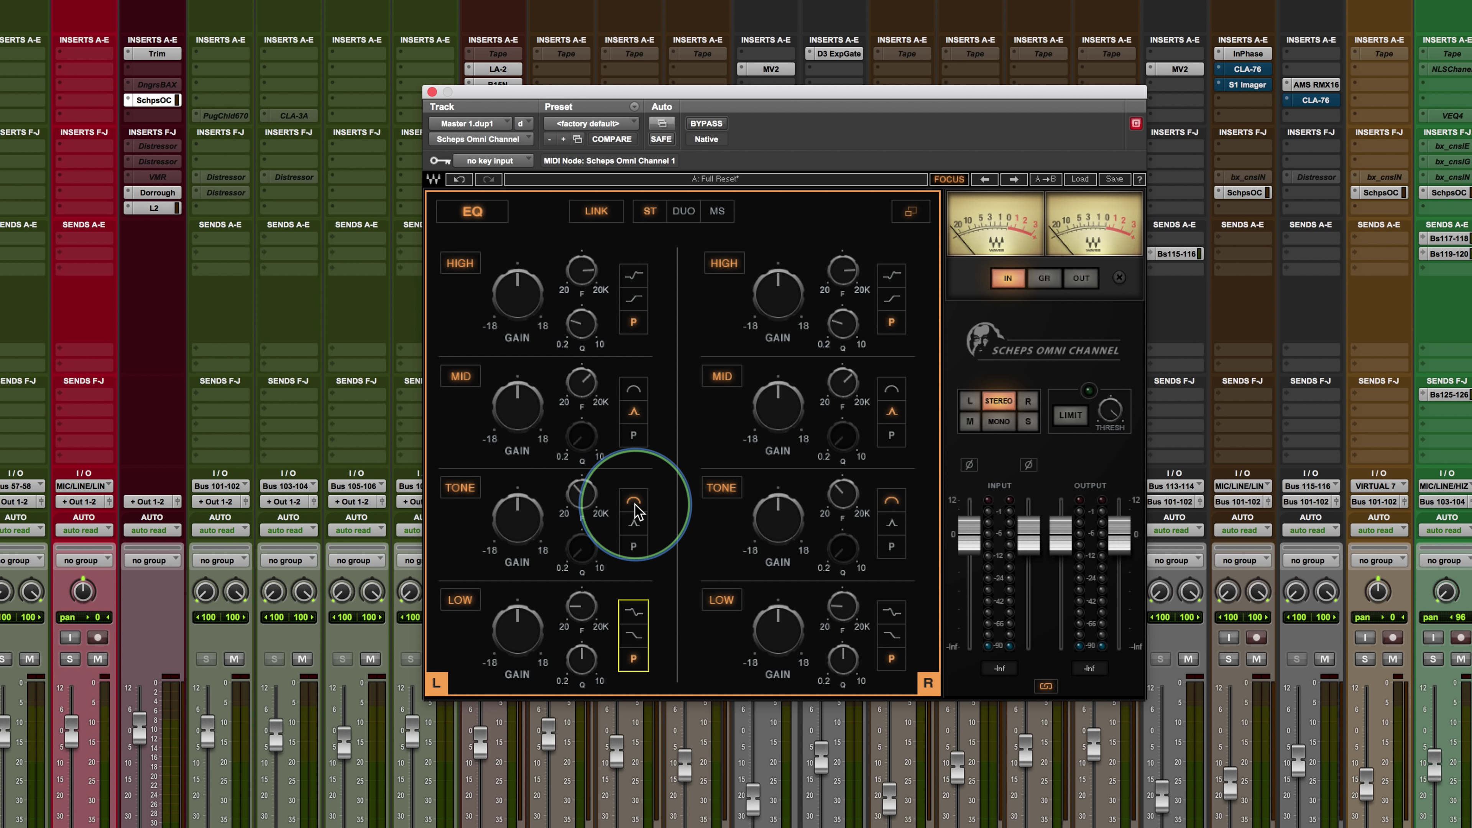
# Compare the EQ MID band's bell shapes, set MID and TONE to parametric (P), and collapse the module in MS mode
pyautogui.click(633, 389)
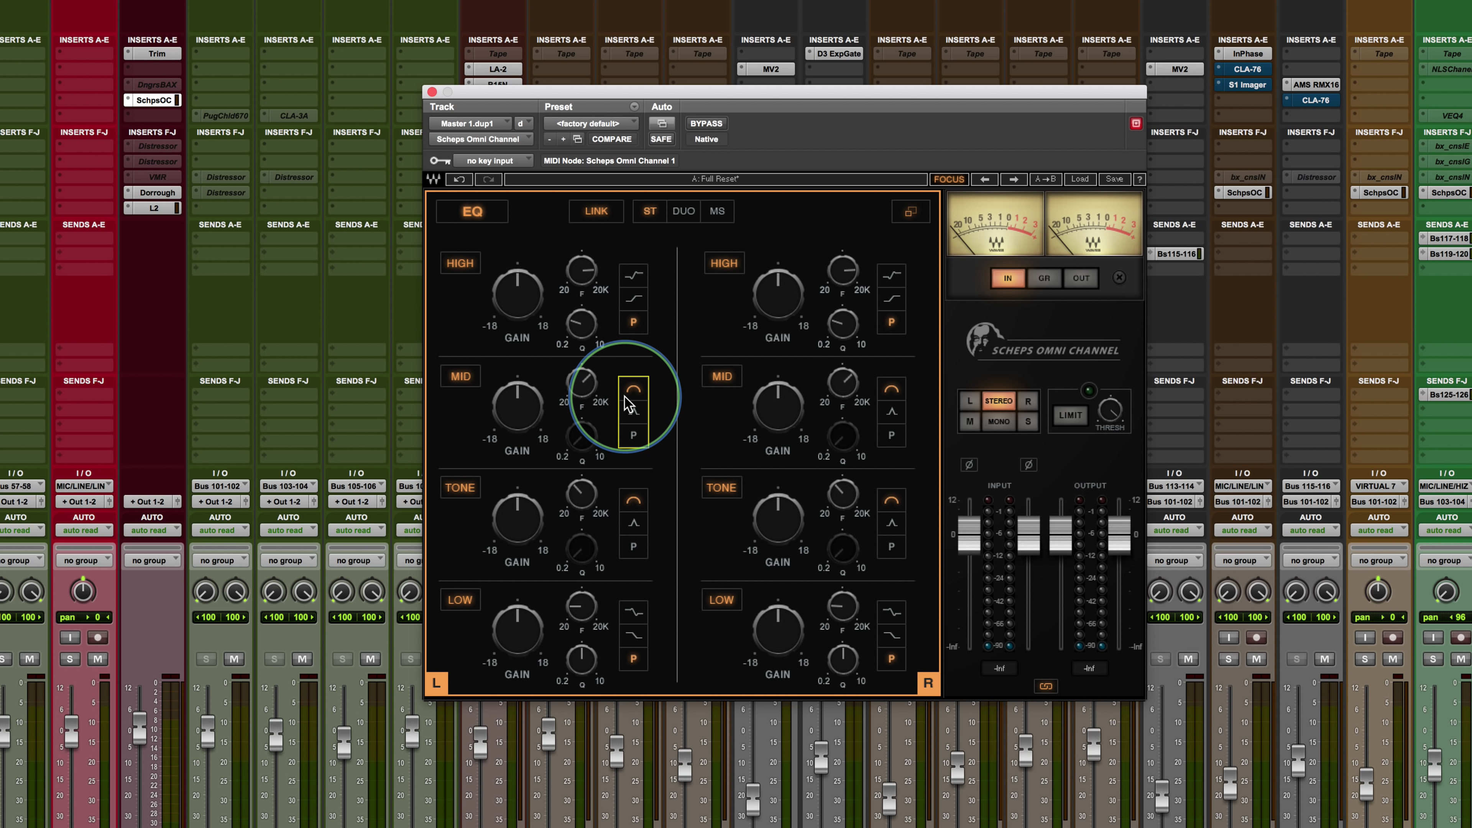
pyautogui.click(633, 409)
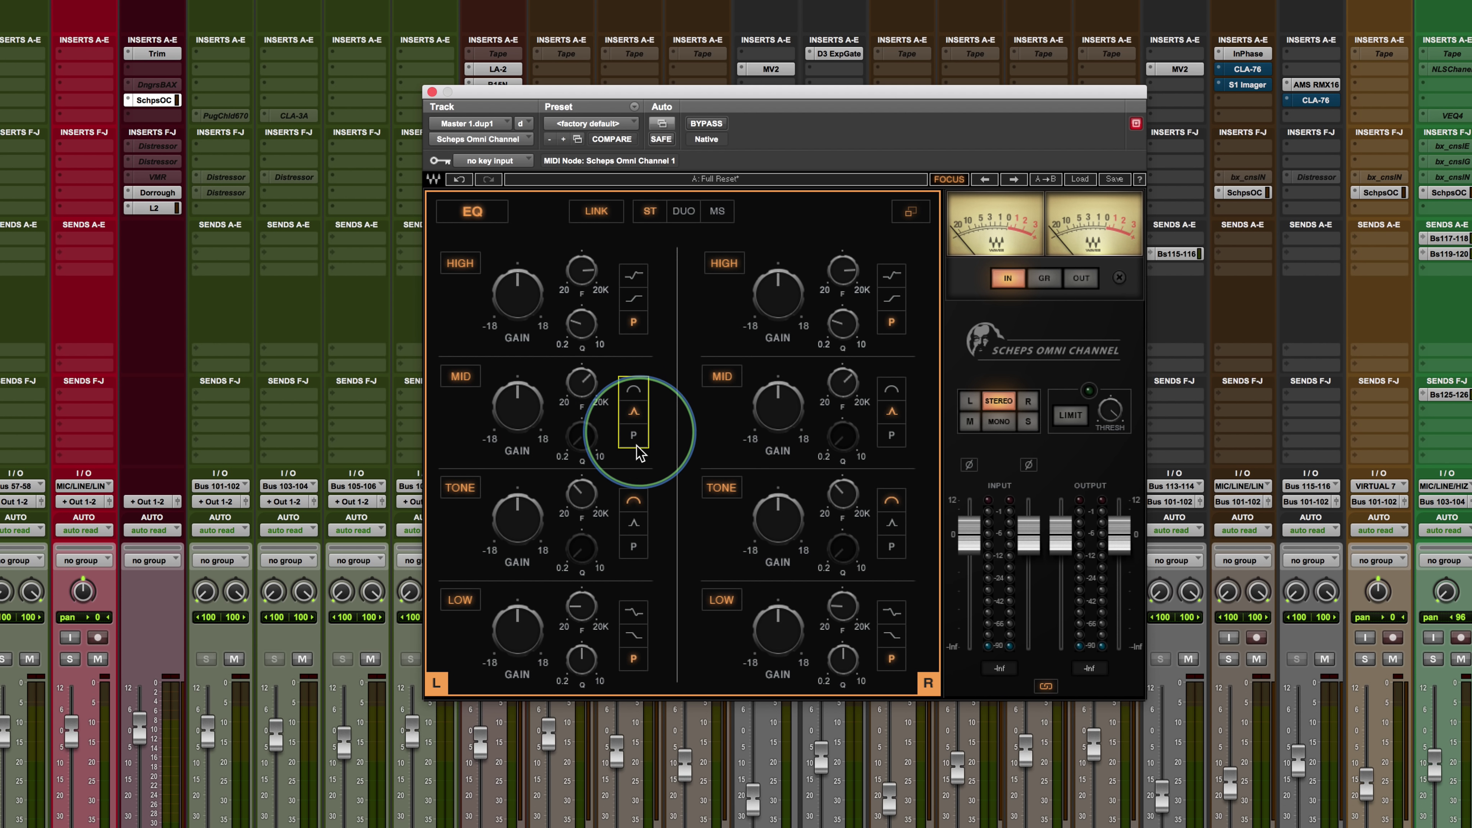
pyautogui.click(633, 389)
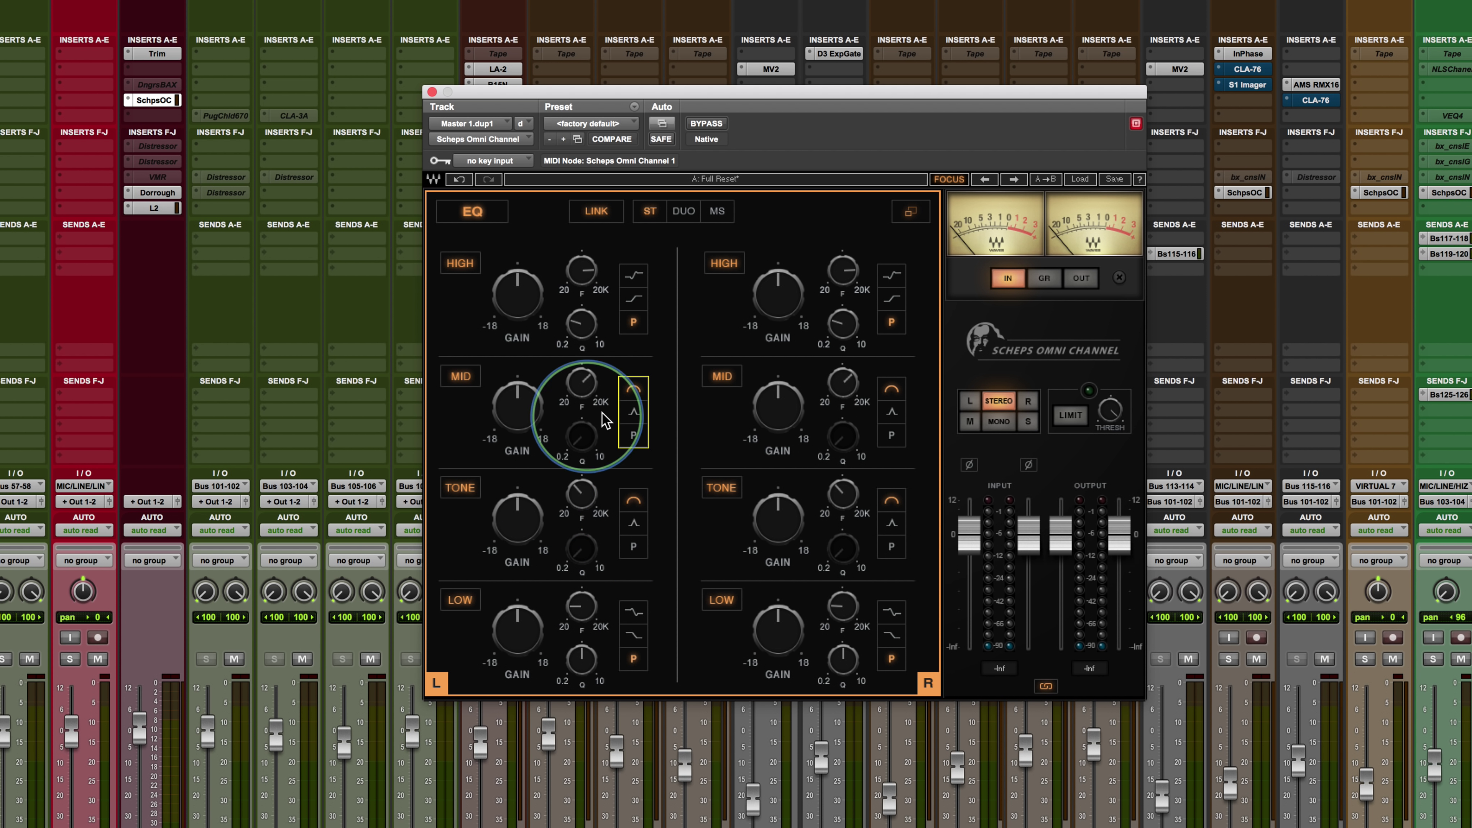
pyautogui.click(635, 436)
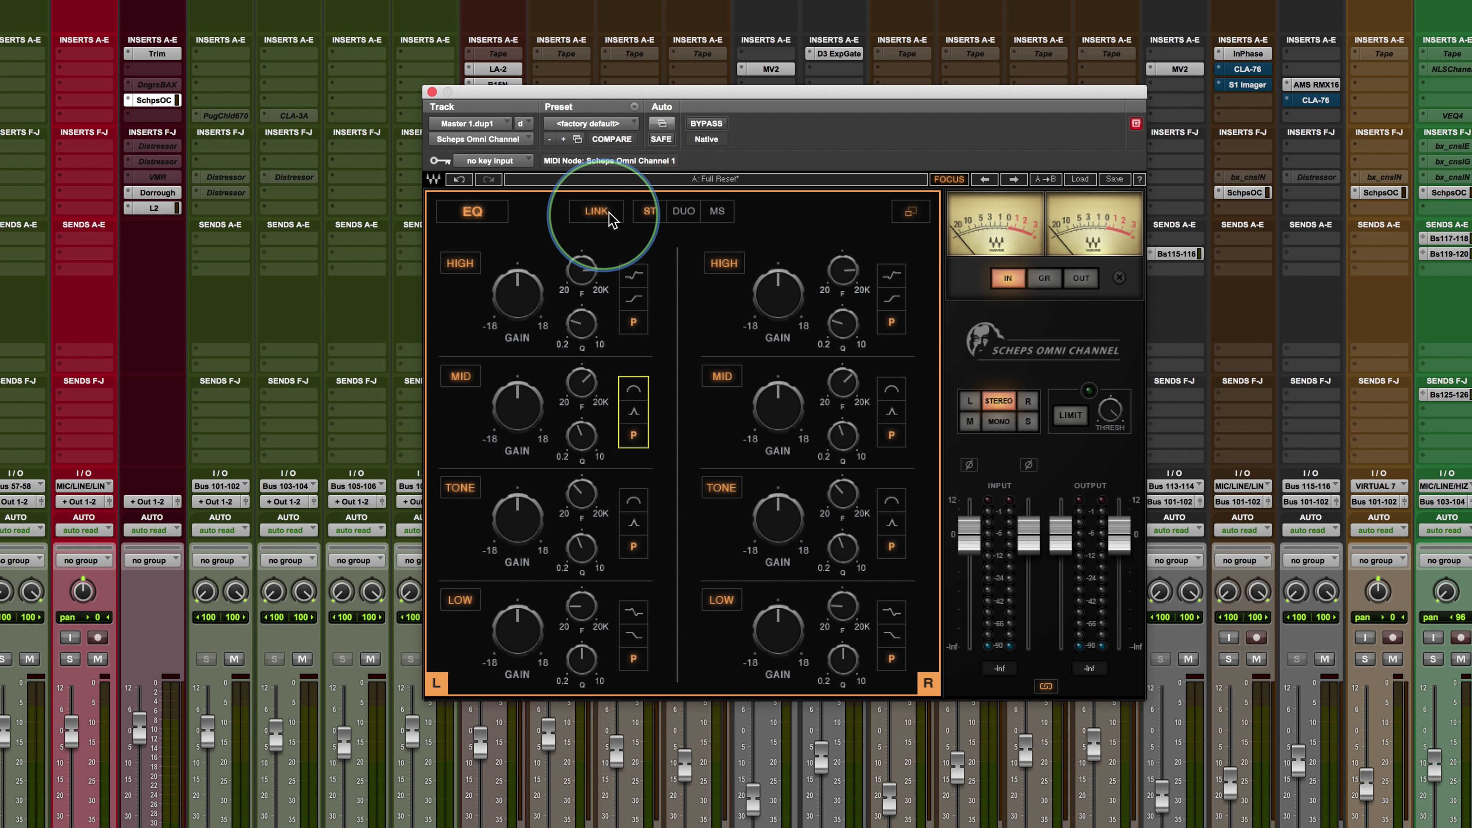
pyautogui.click(911, 211)
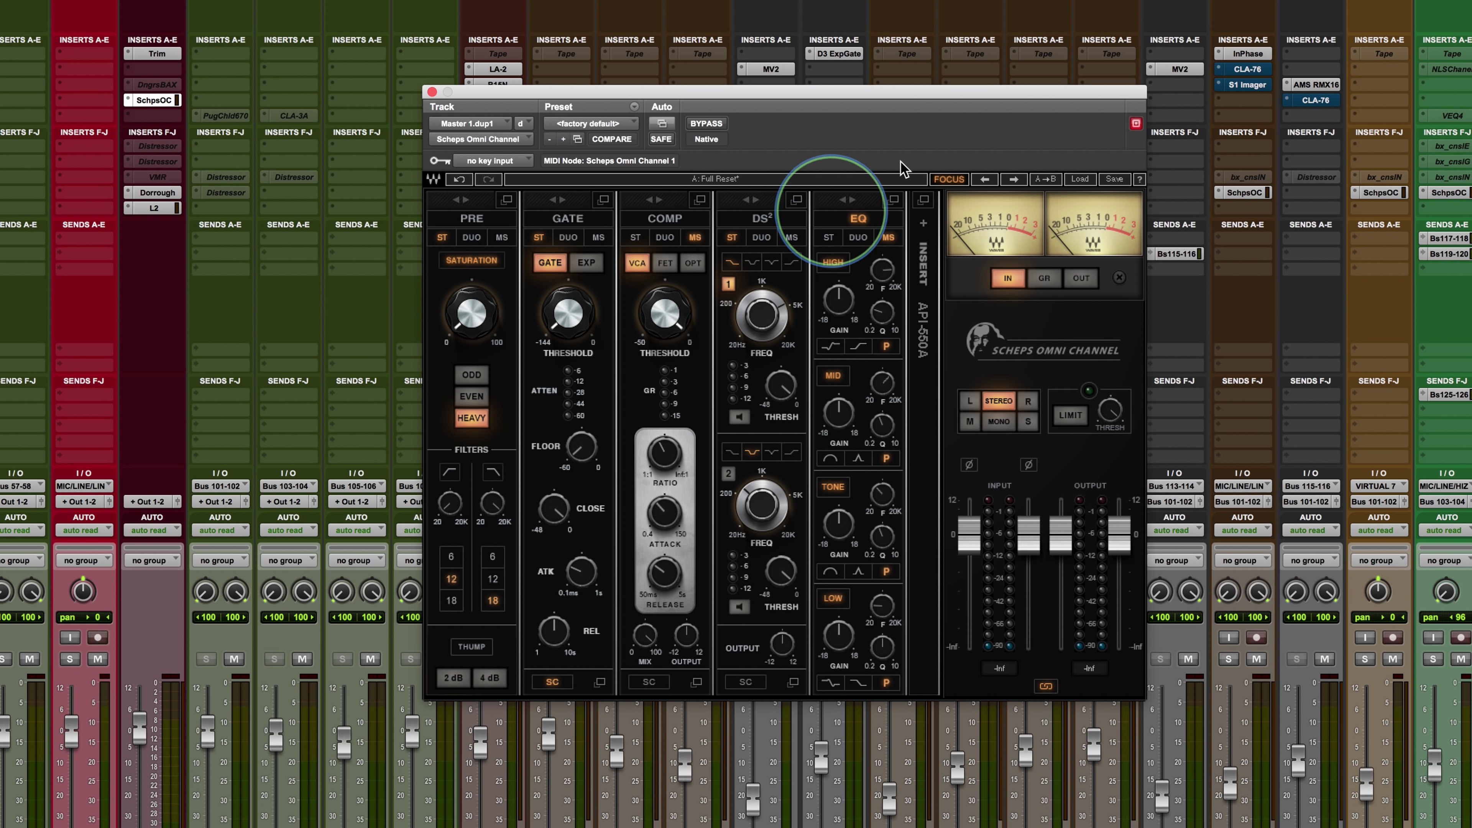
# Move the plugin window aside and compare IN and GR metering and M, MONO and STEREO monitoring, ending on IN and STEREO
pyautogui.moveTo(927, 93); pyautogui.dragTo(823, 94)
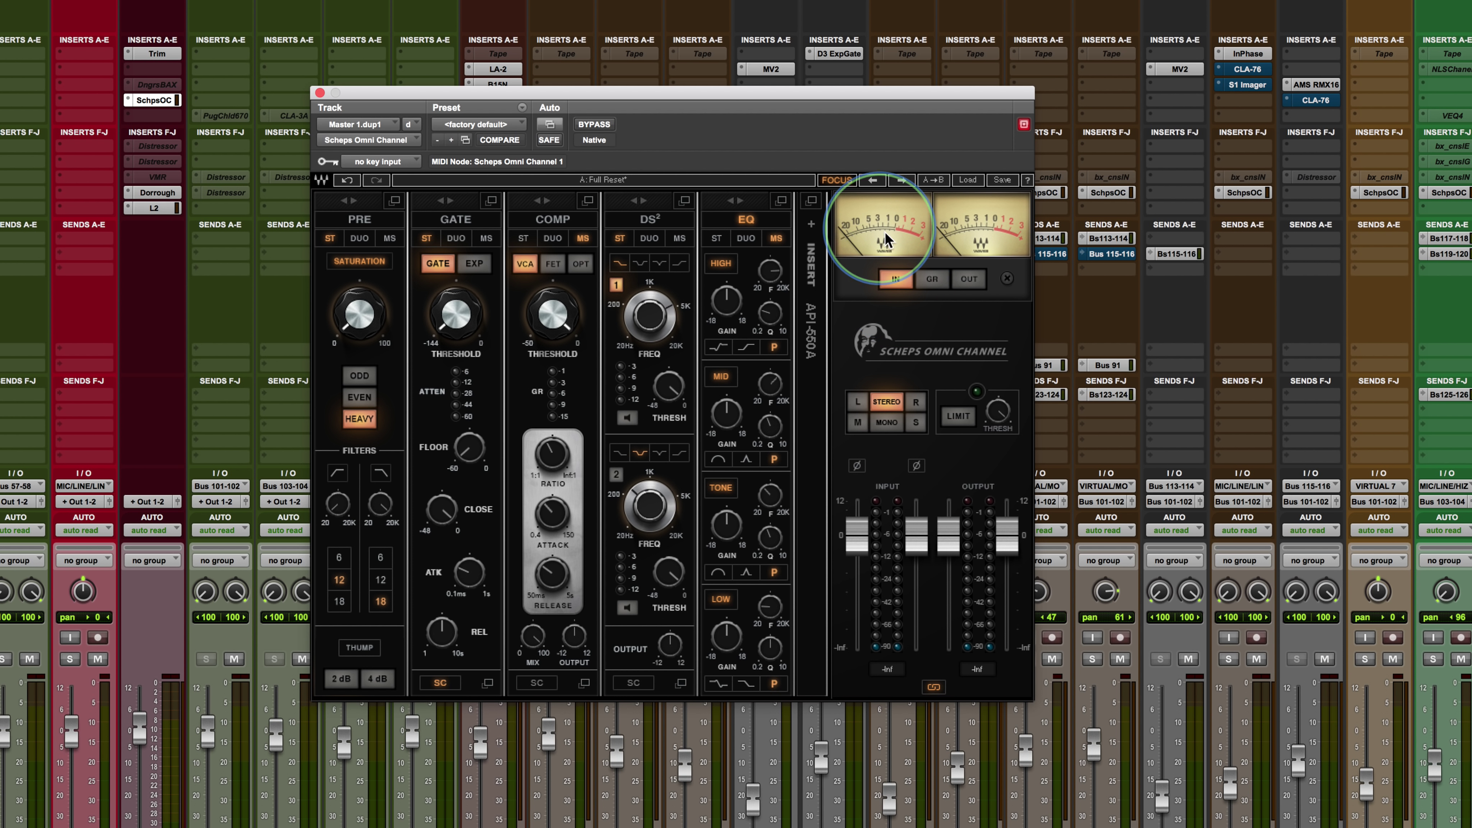
pyautogui.click(943, 281)
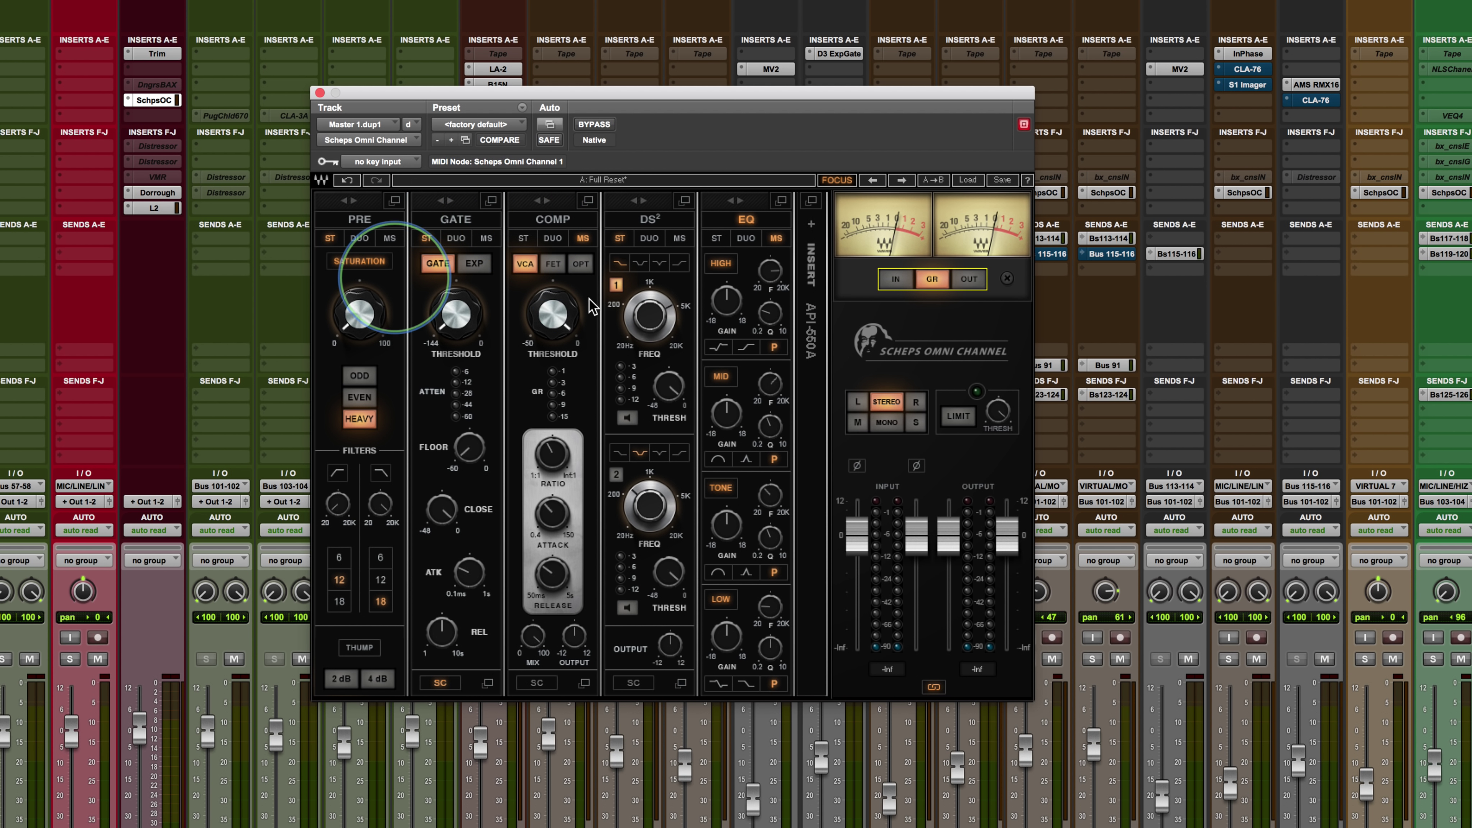
pyautogui.click(895, 280)
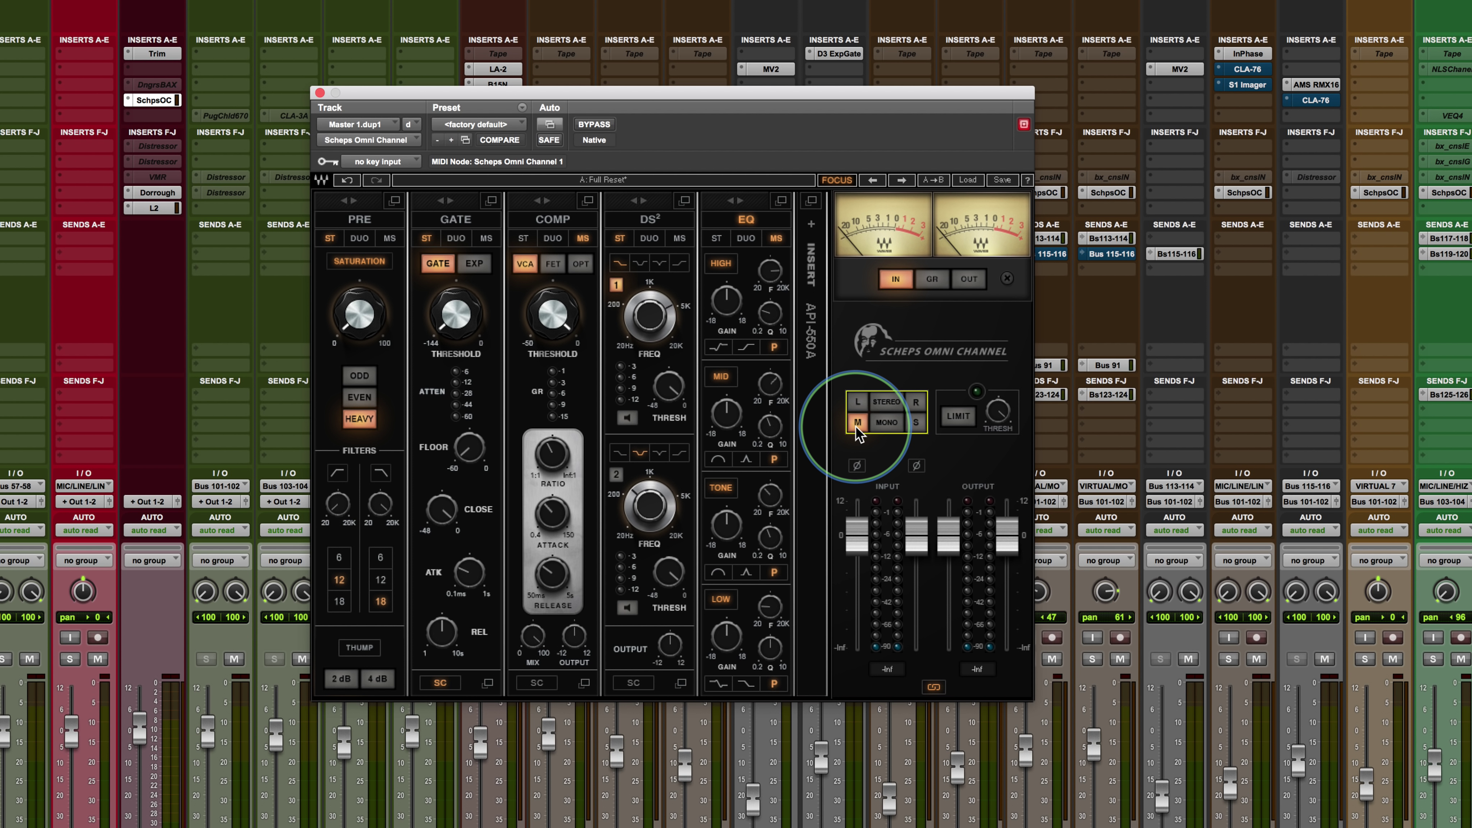
pyautogui.click(886, 422)
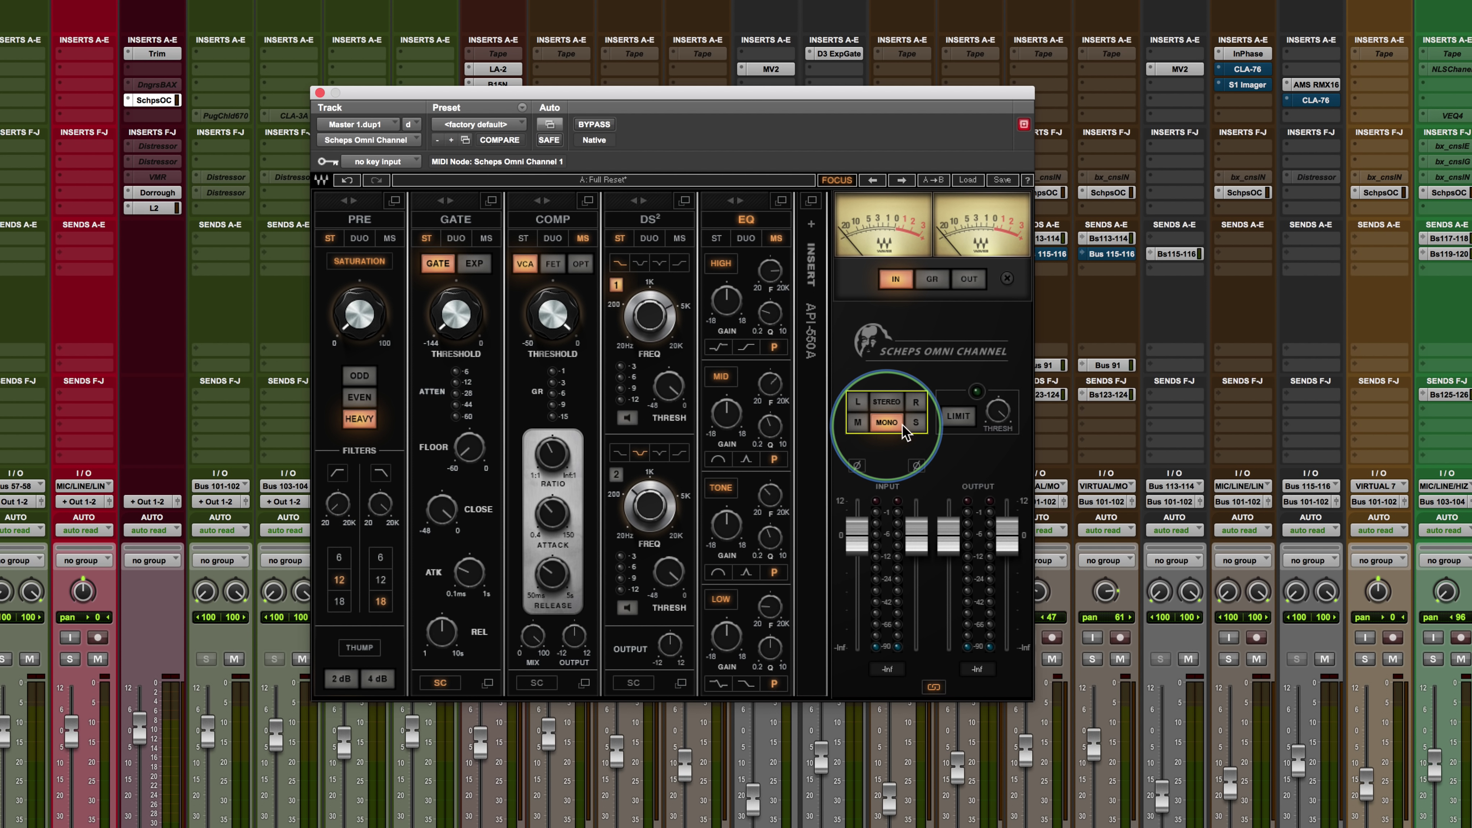
pyautogui.click(887, 401)
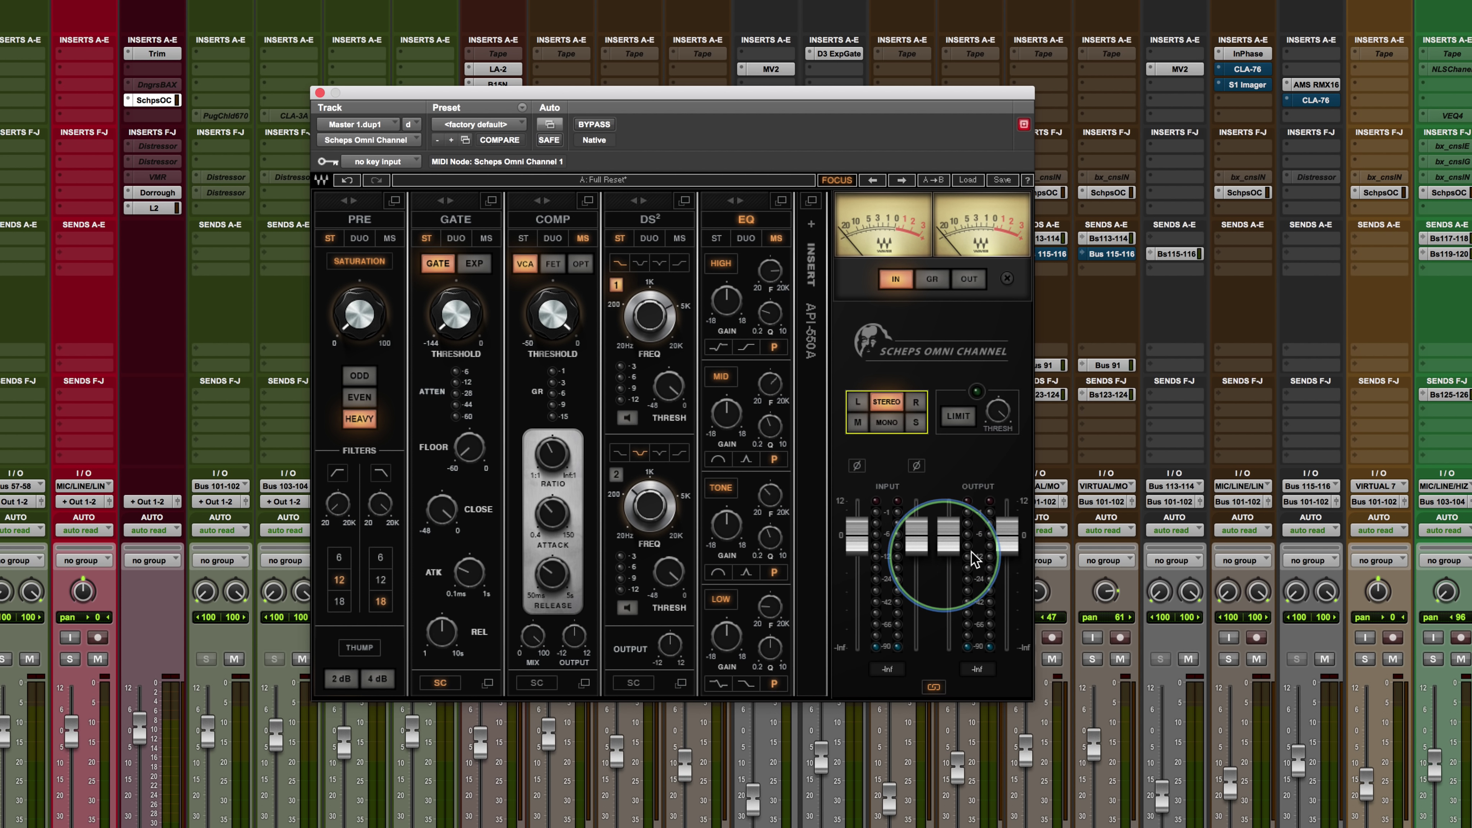
# Compare moving the input faders unlinked and linked, and reset both to 0 with the link off
pyautogui.click(934, 687)
pyautogui.moveTo(858, 542); pyautogui.dragTo(853, 576)
pyautogui.click(914, 540)
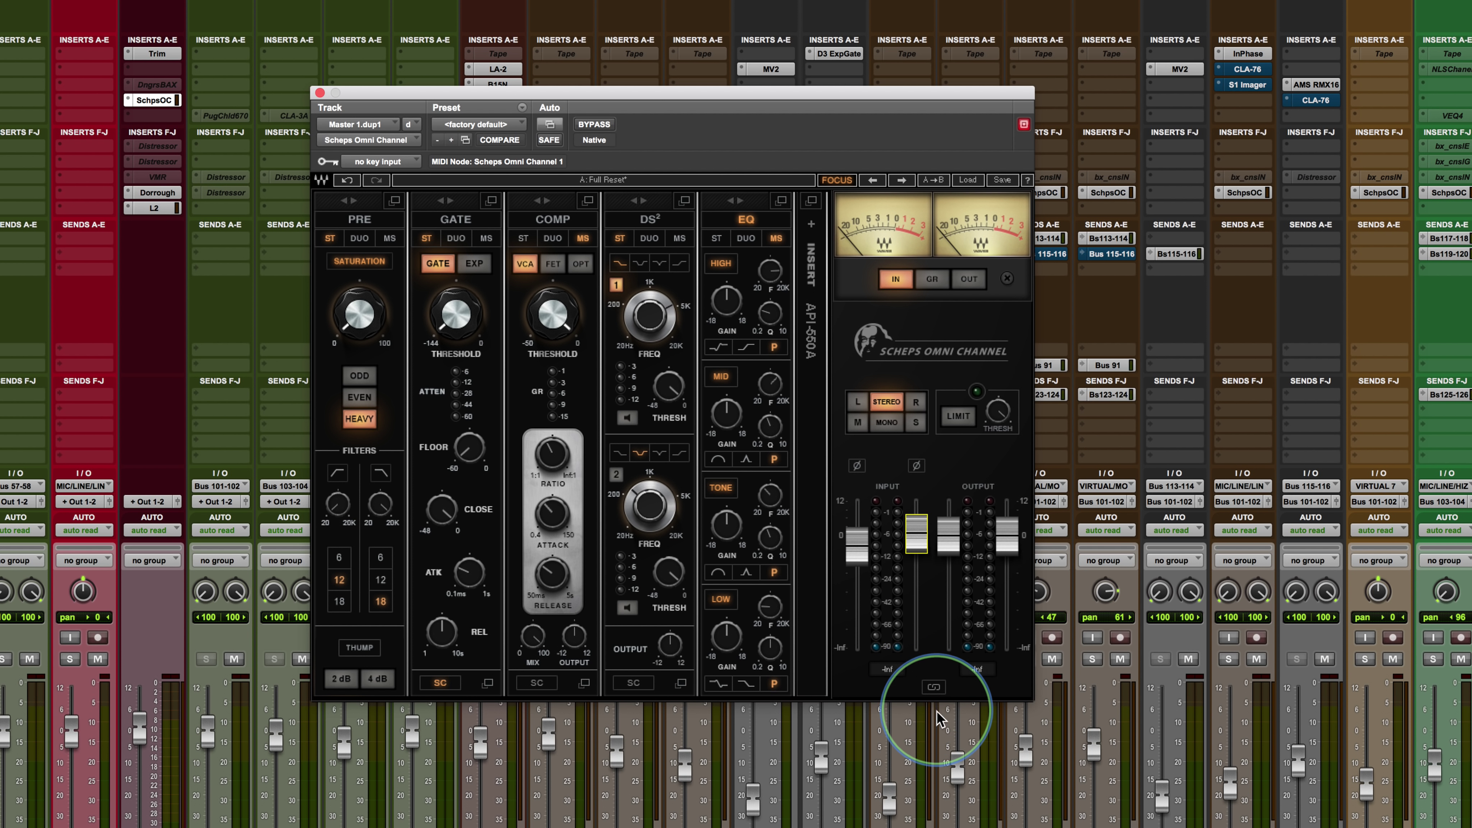
pyautogui.click(933, 687)
pyautogui.moveTo(911, 545); pyautogui.dragTo(910, 560)
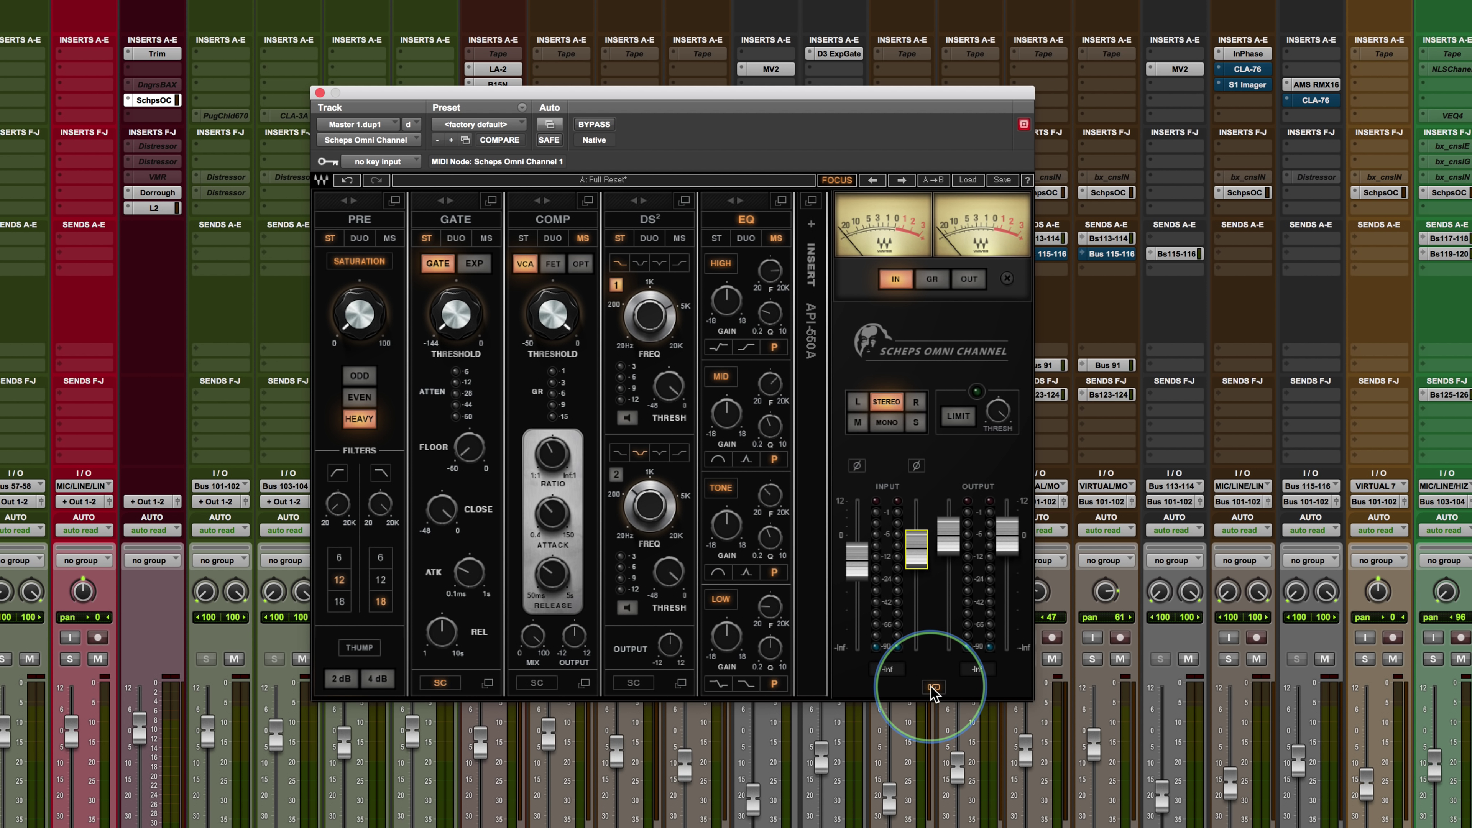
pyautogui.keyDown('alt'); pyautogui.click(910, 560); pyautogui.keyUp('alt')
pyautogui.keyDown('alt'); pyautogui.click(857, 562); pyautogui.keyUp('alt')
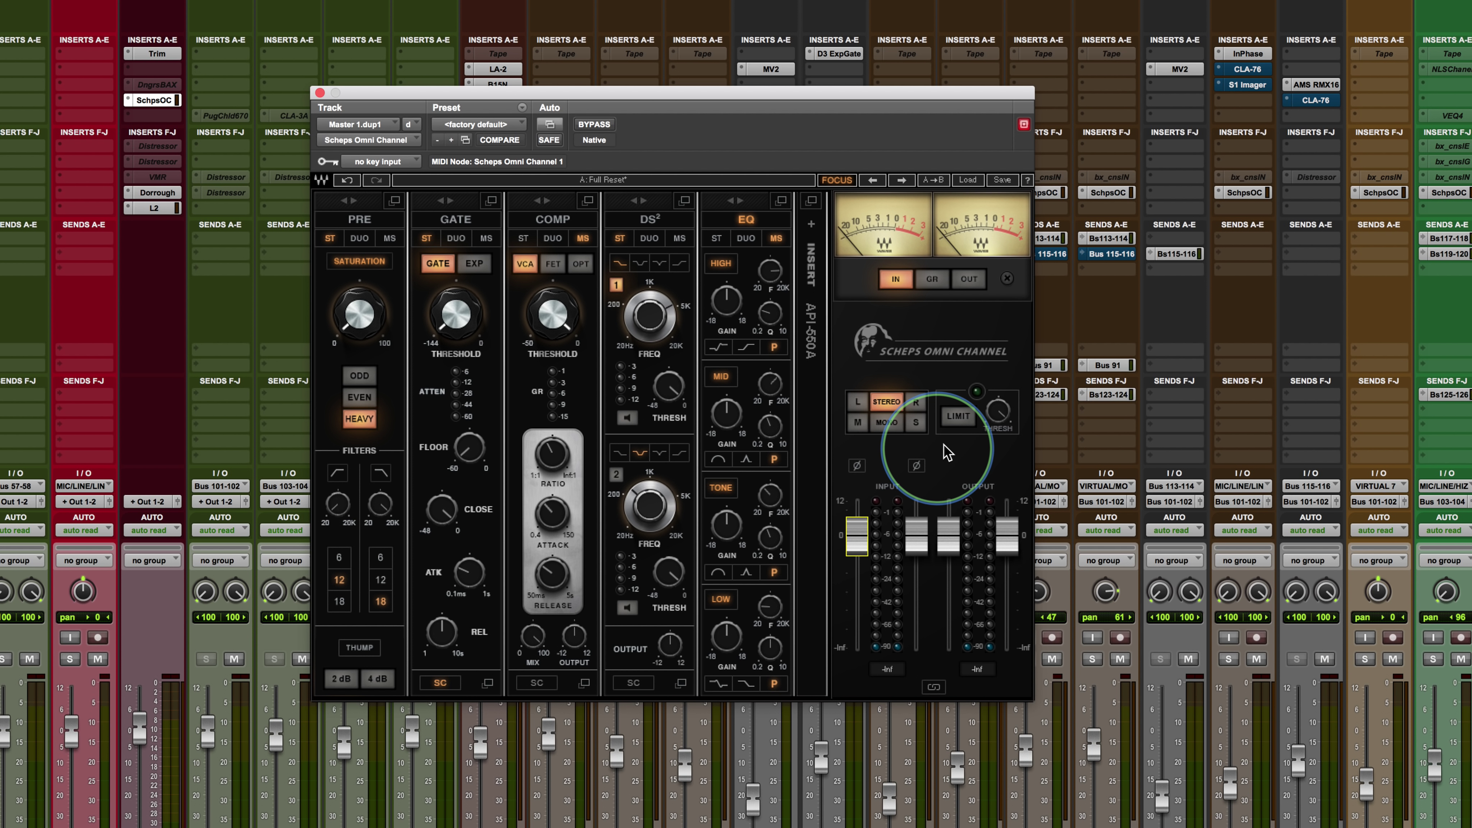
# Switch the output section's limiter on and back off
pyautogui.click(958, 416)
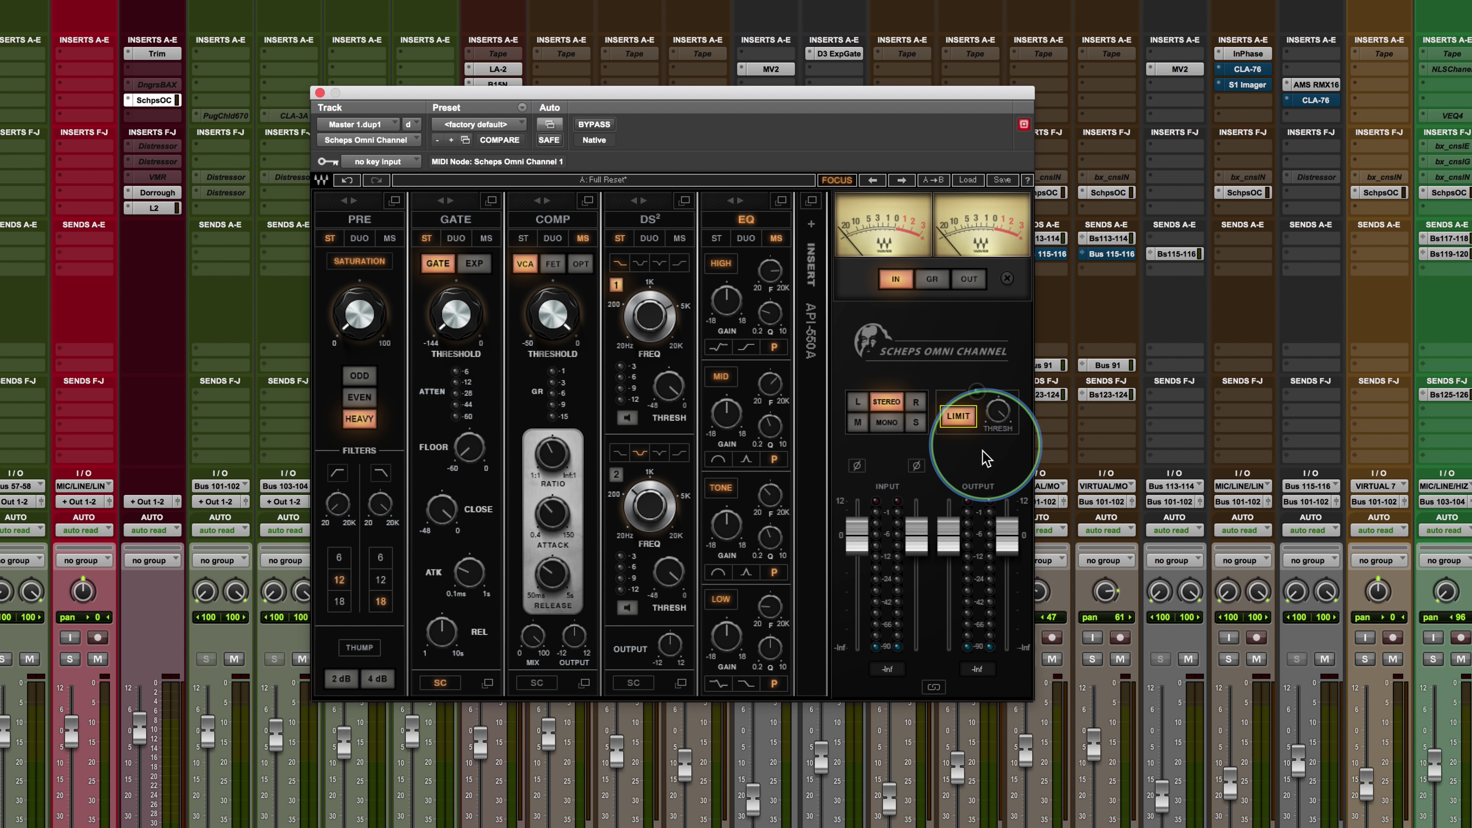
pyautogui.click(957, 416)
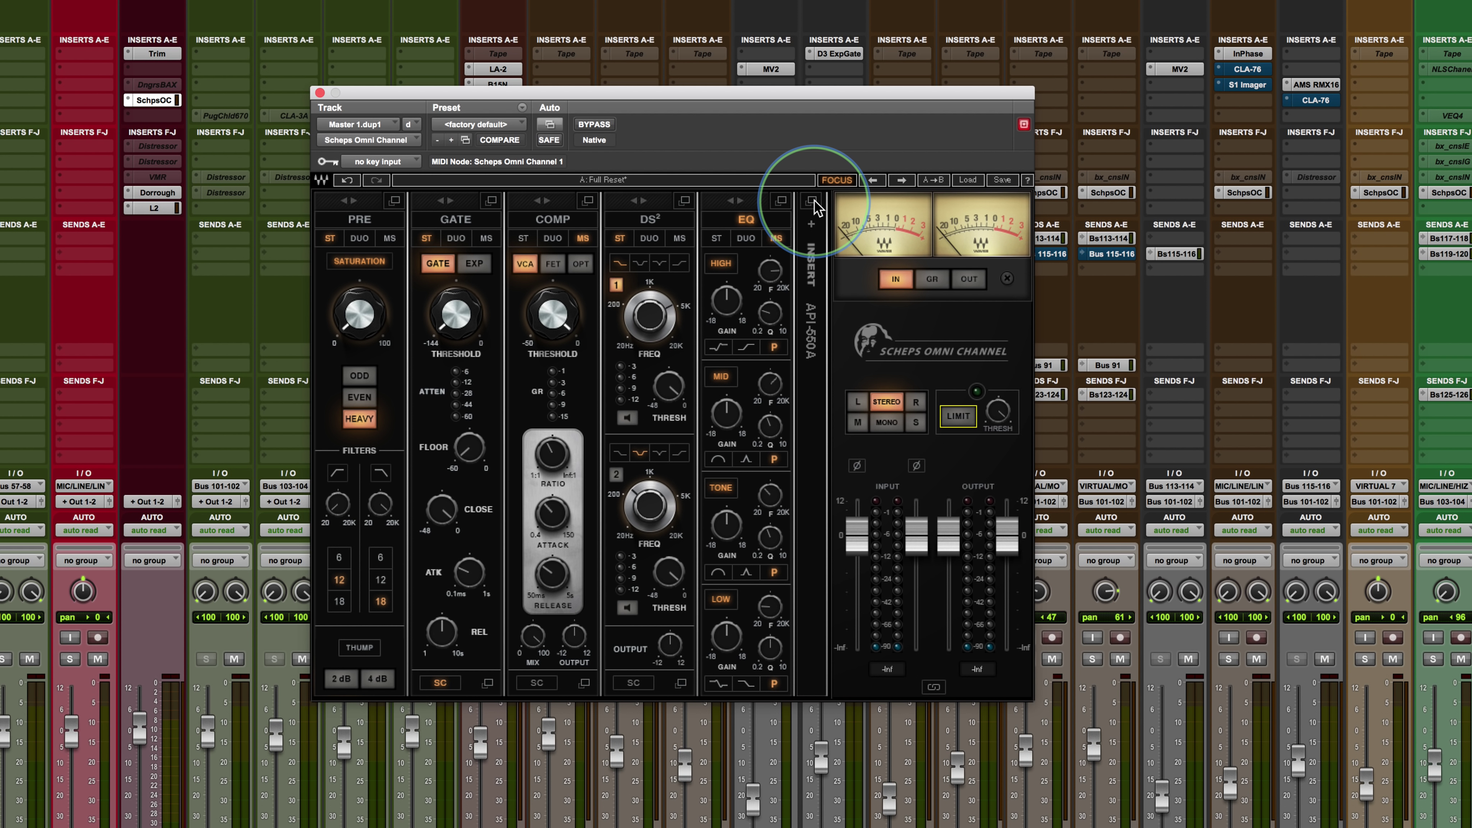
# Replace the API-550A in the insert slot with the CLA-76 compressor and open its interface
pyautogui.click(811, 234)
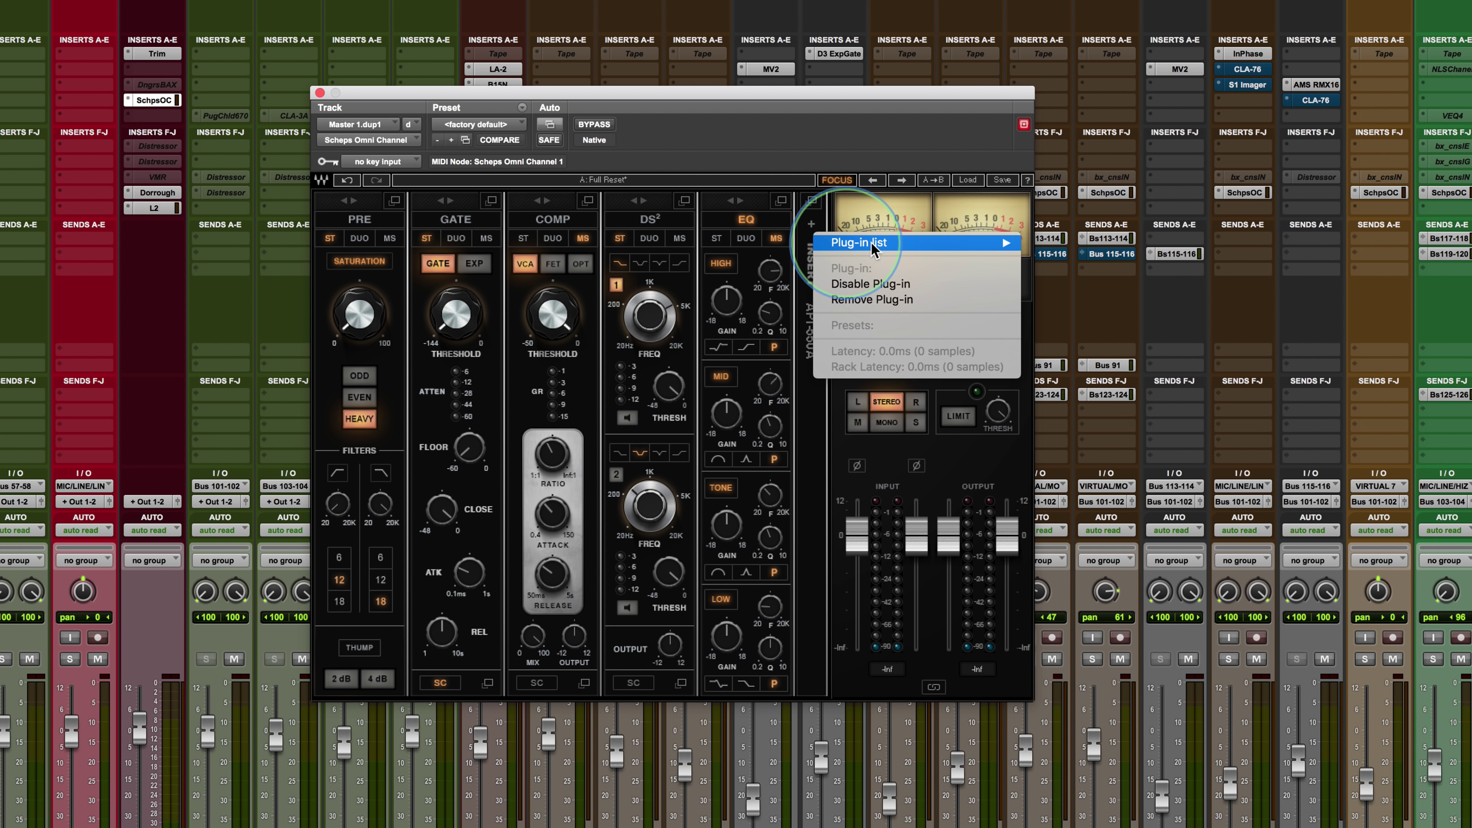
pyautogui.moveTo(876, 246)
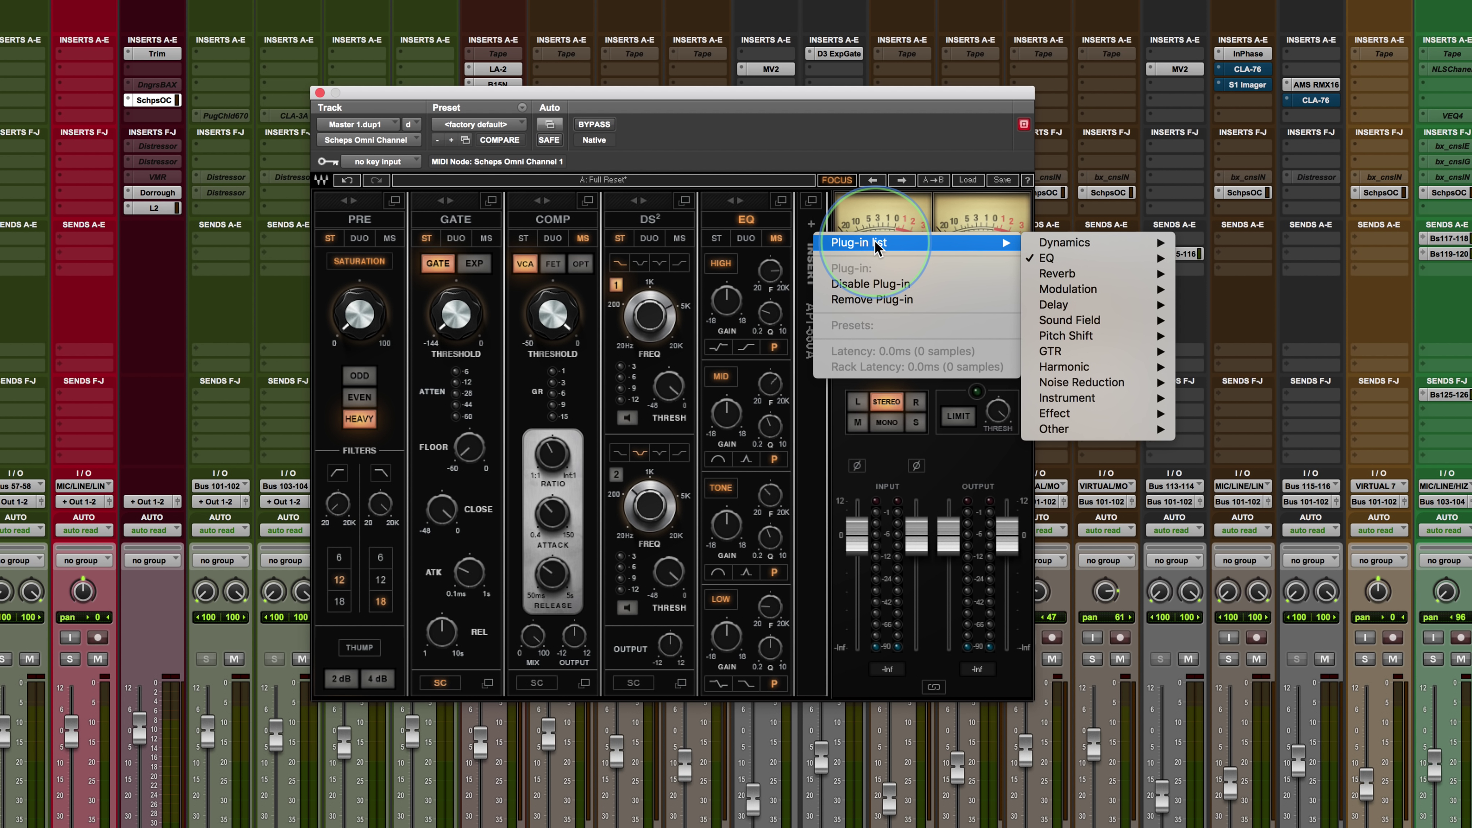
pyautogui.moveTo(1104, 243)
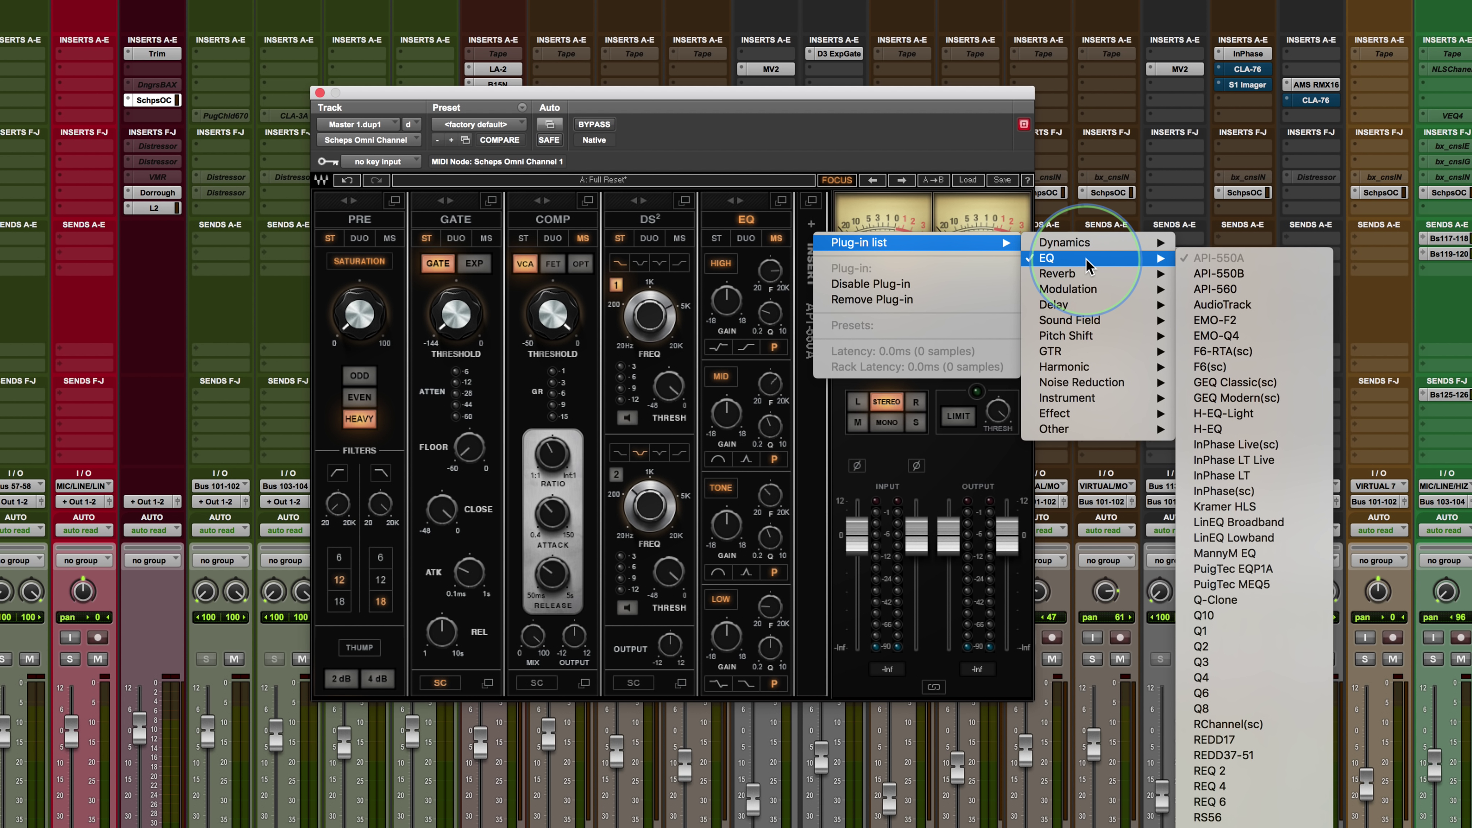
pyautogui.click(1223, 429)
pyautogui.click(811, 201)
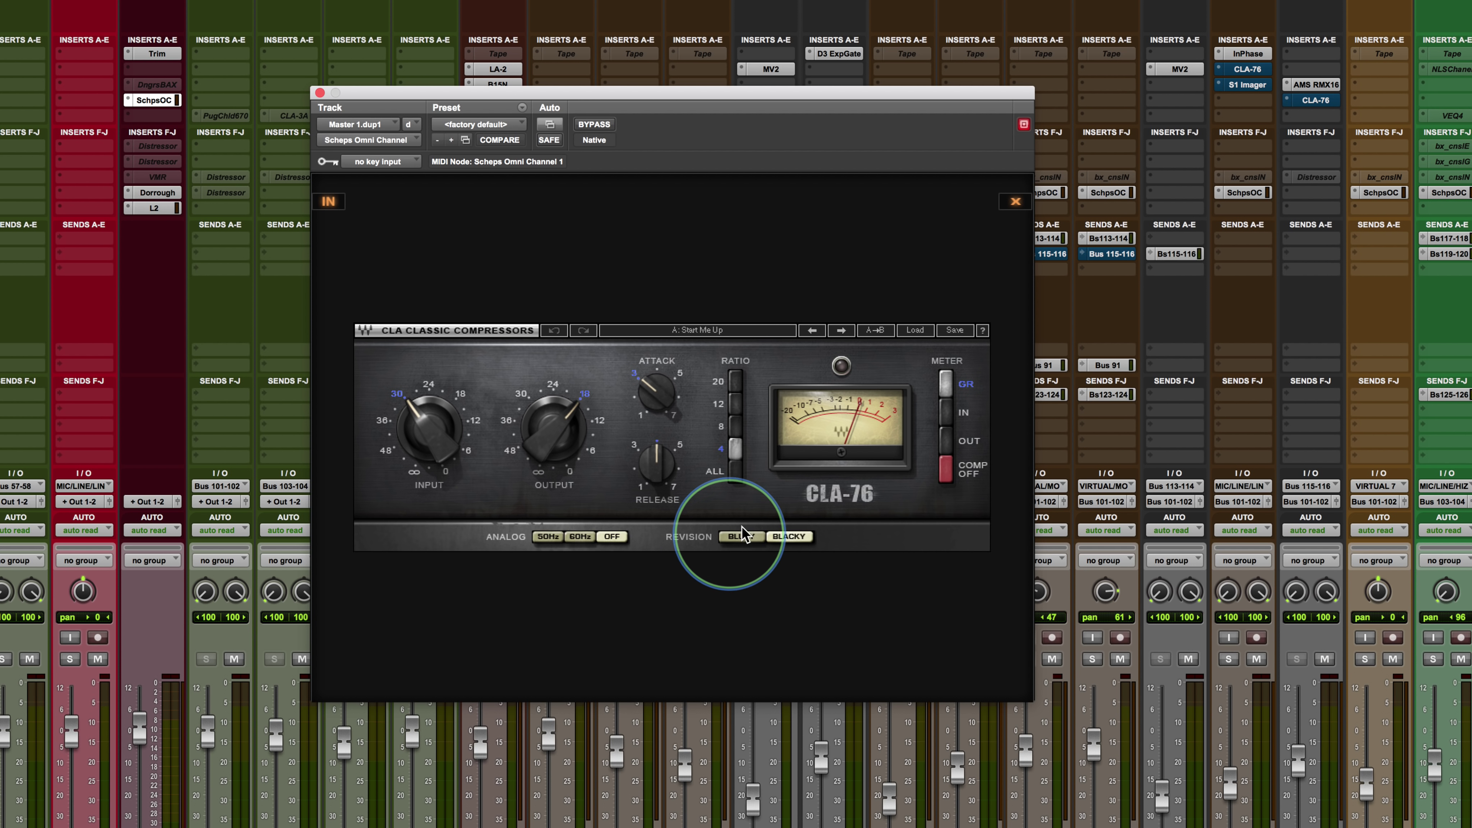
# Set the CLA-76 to the BLUEY revision and ALL ratio, raise its release, and close its interface
pyautogui.click(743, 537)
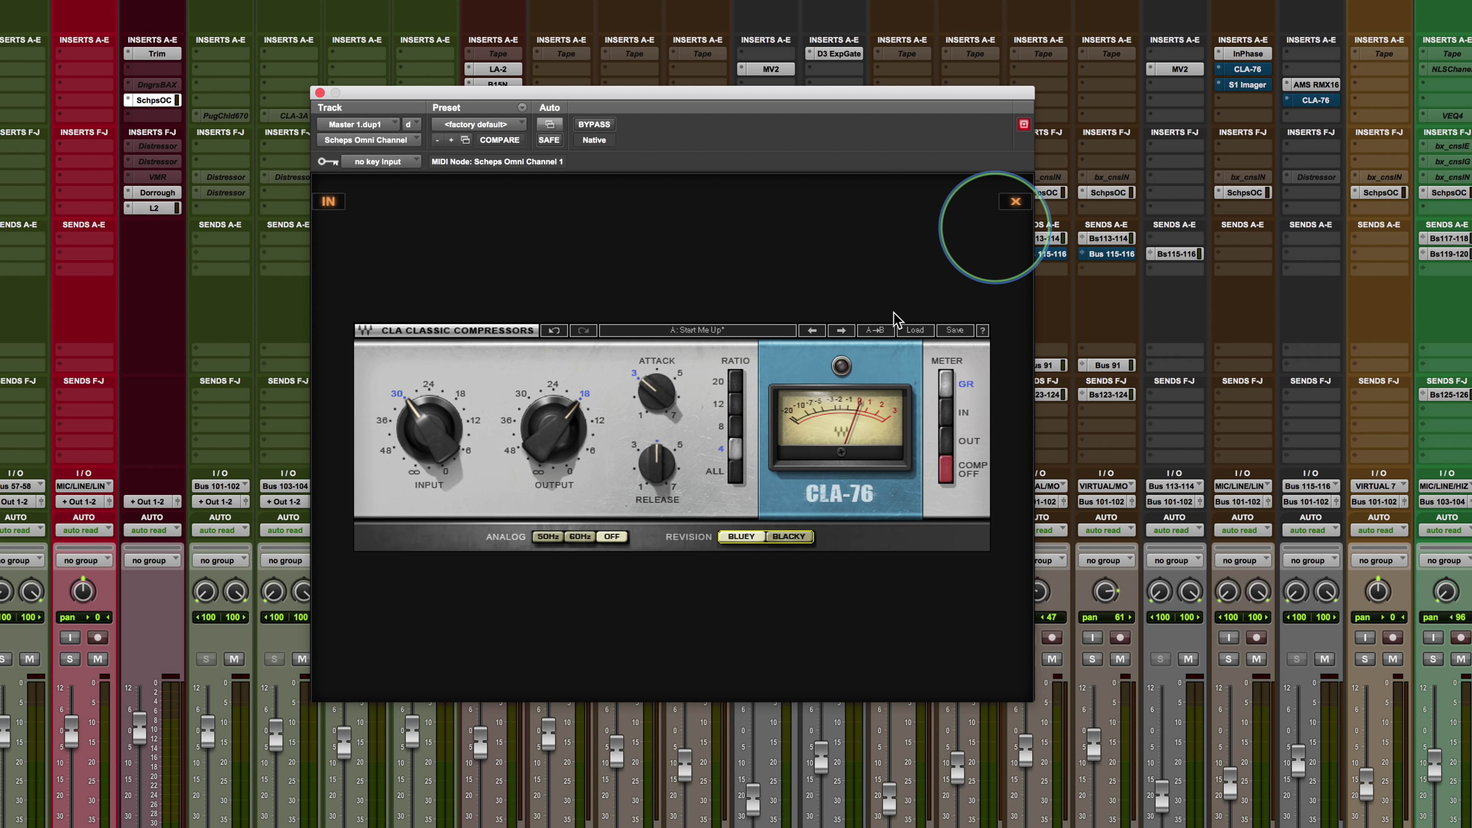
pyautogui.click(735, 471)
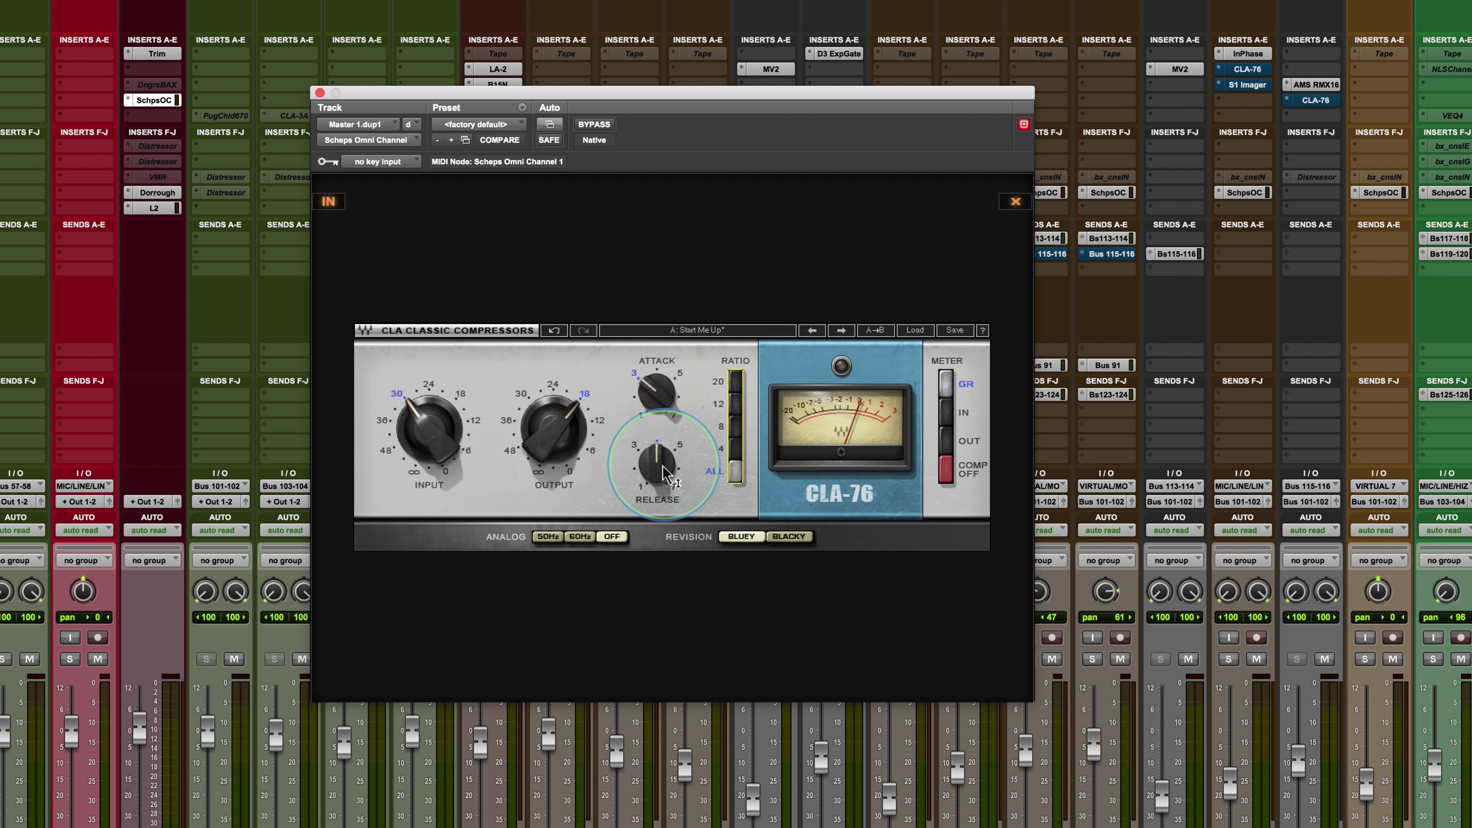
pyautogui.moveTo(657, 464); pyautogui.dragTo(660, 337)
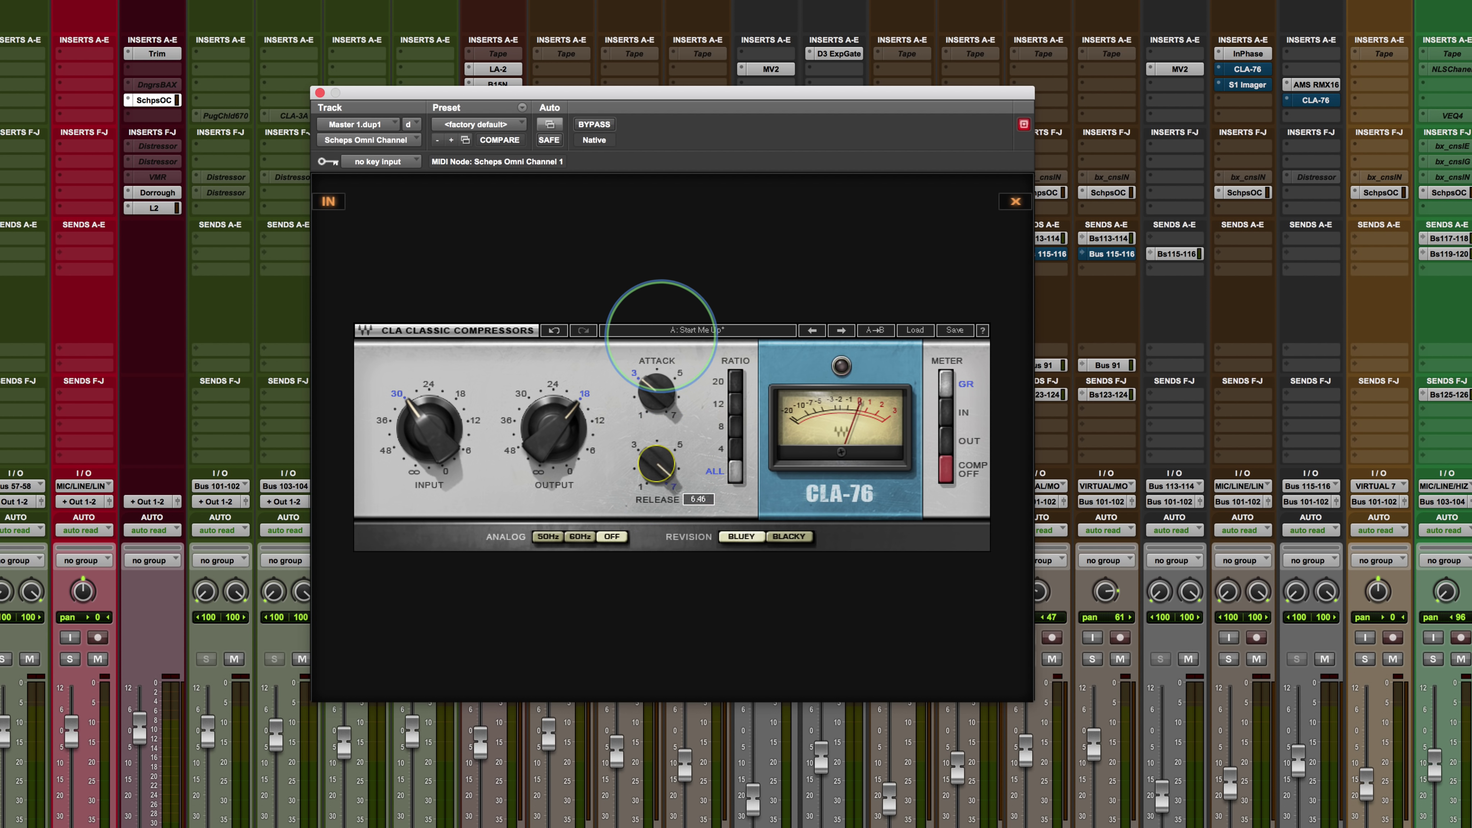
pyautogui.click(1016, 202)
# Move the CLA-76 insert between the COMP and DS² modules, and open and close its interface
pyautogui.moveTo(810, 430); pyautogui.dragTo(616, 444)
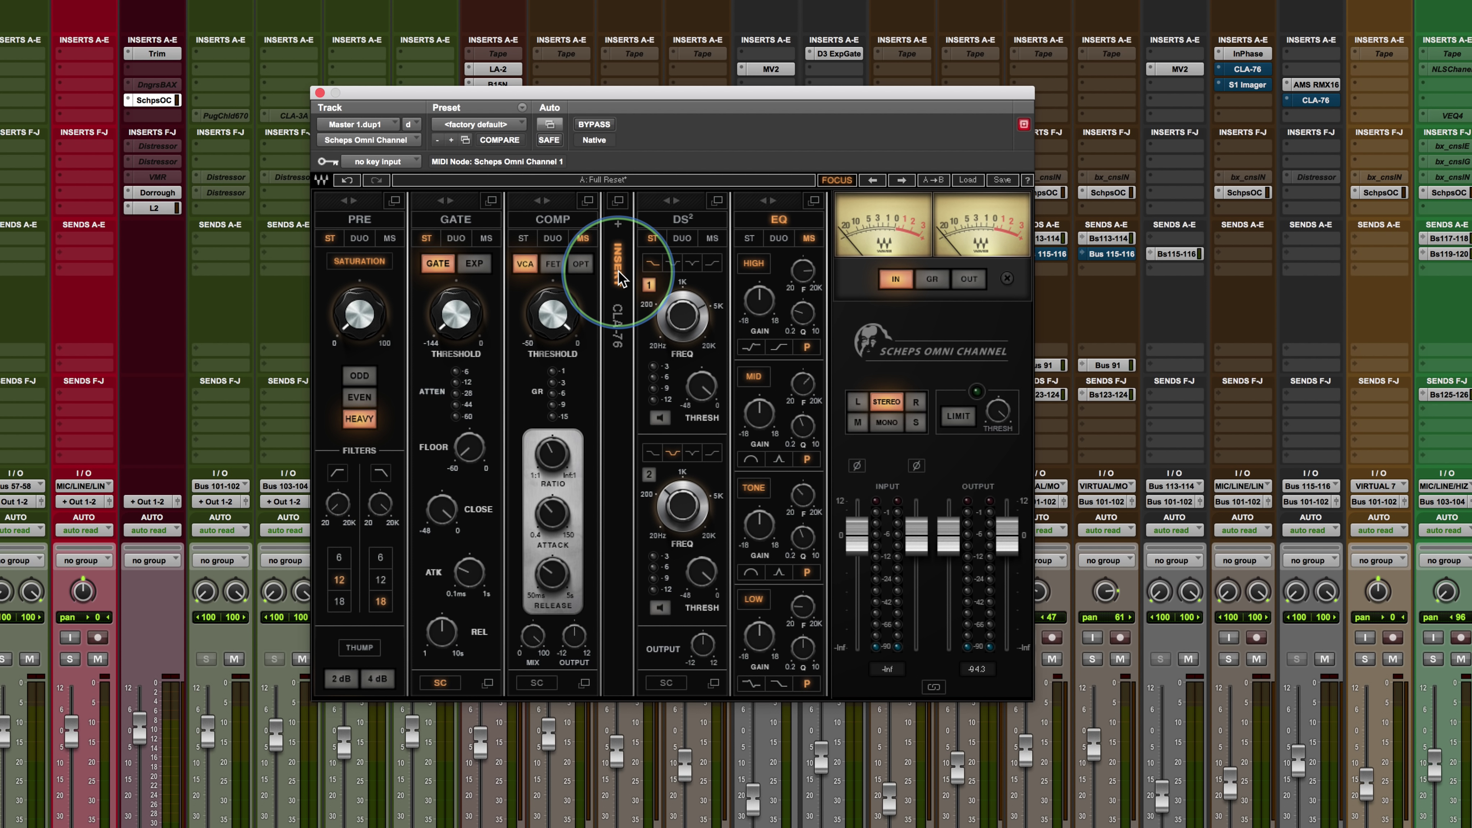
pyautogui.click(619, 203)
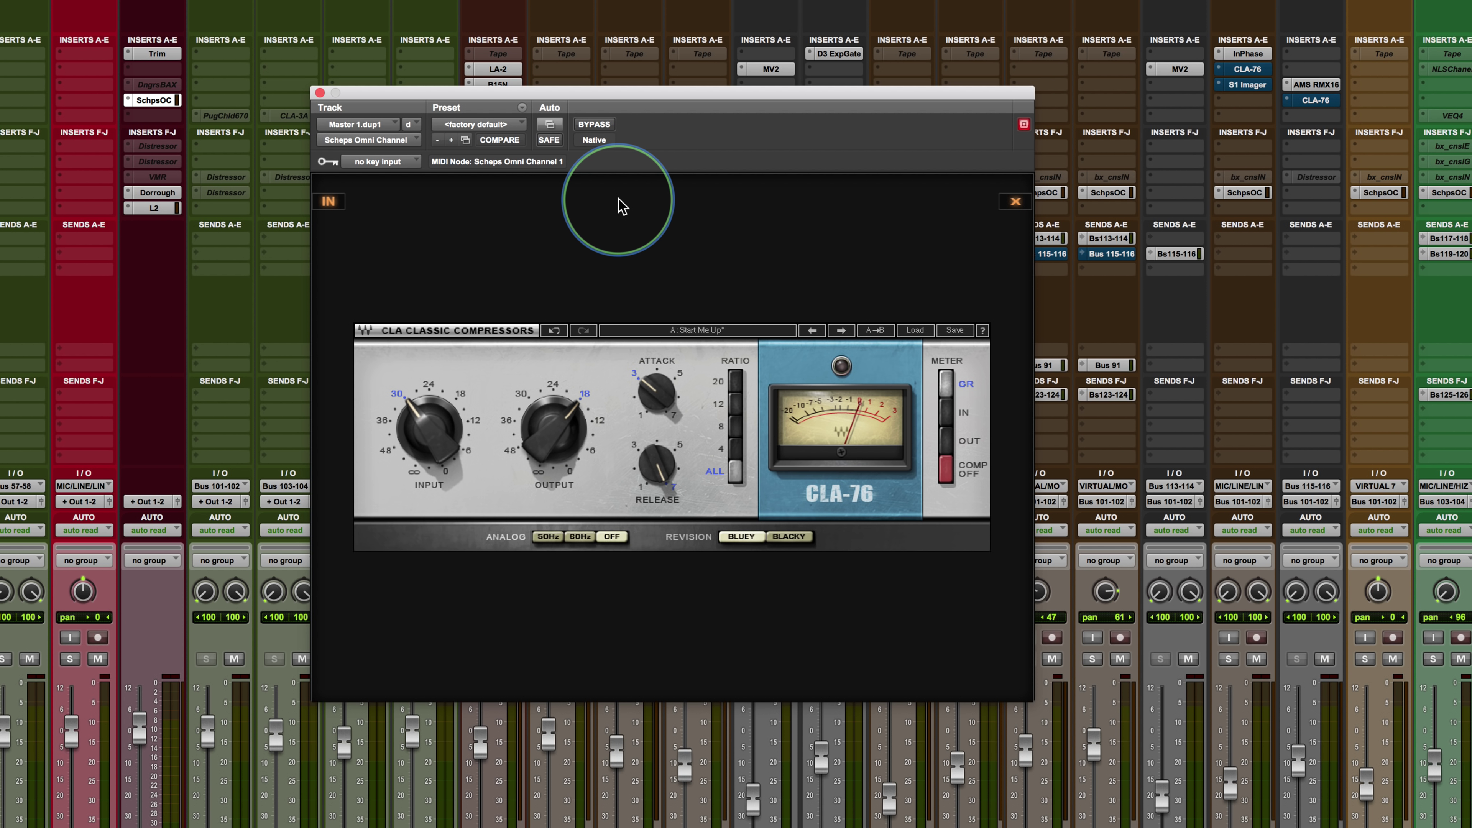
pyautogui.click(1016, 203)
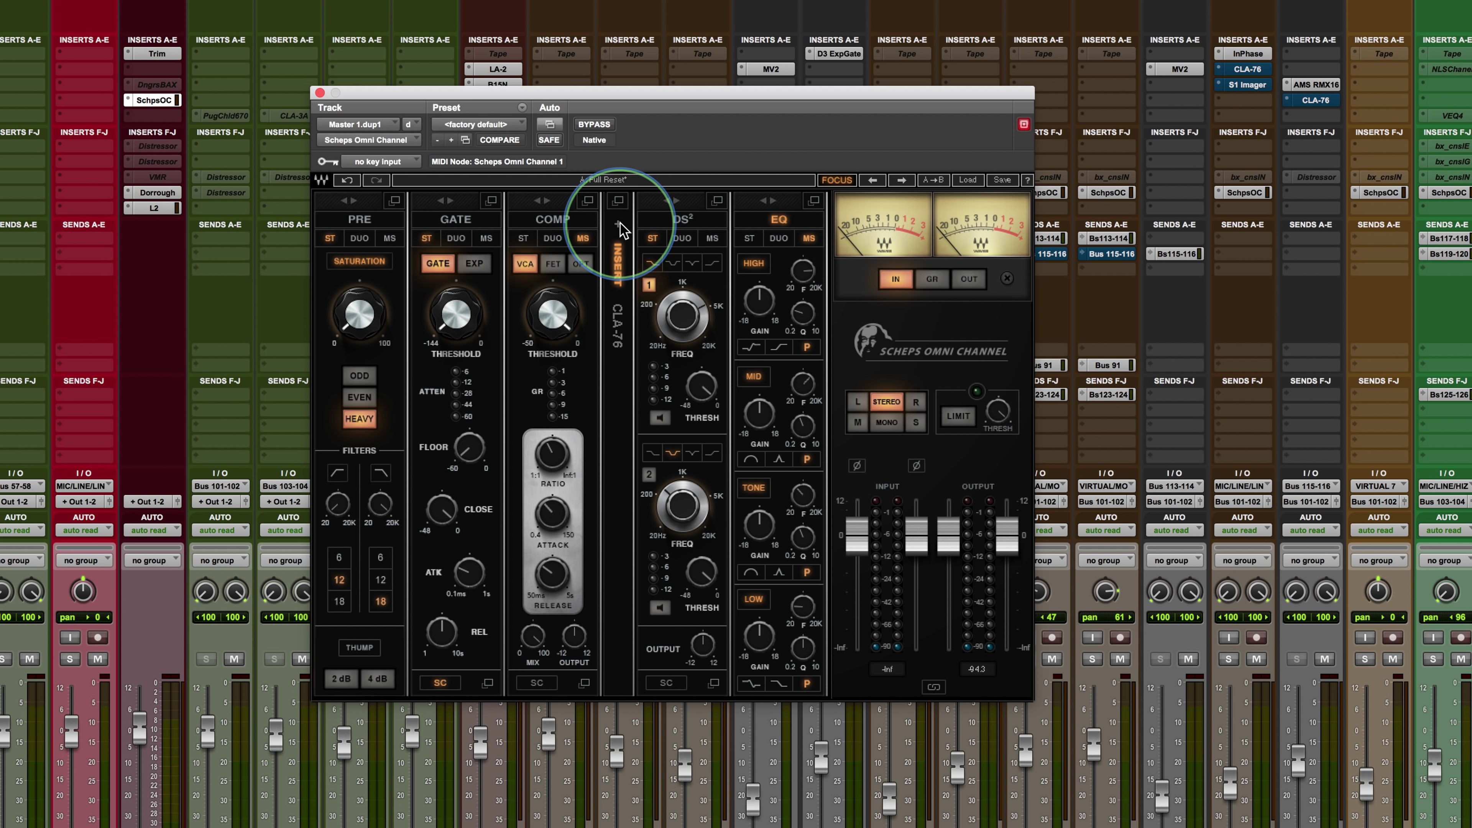
# View the insert slot's options for disabling or removing the CLA-76, and leave it in place
pyautogui.click(620, 227)
pyautogui.click(681, 298)
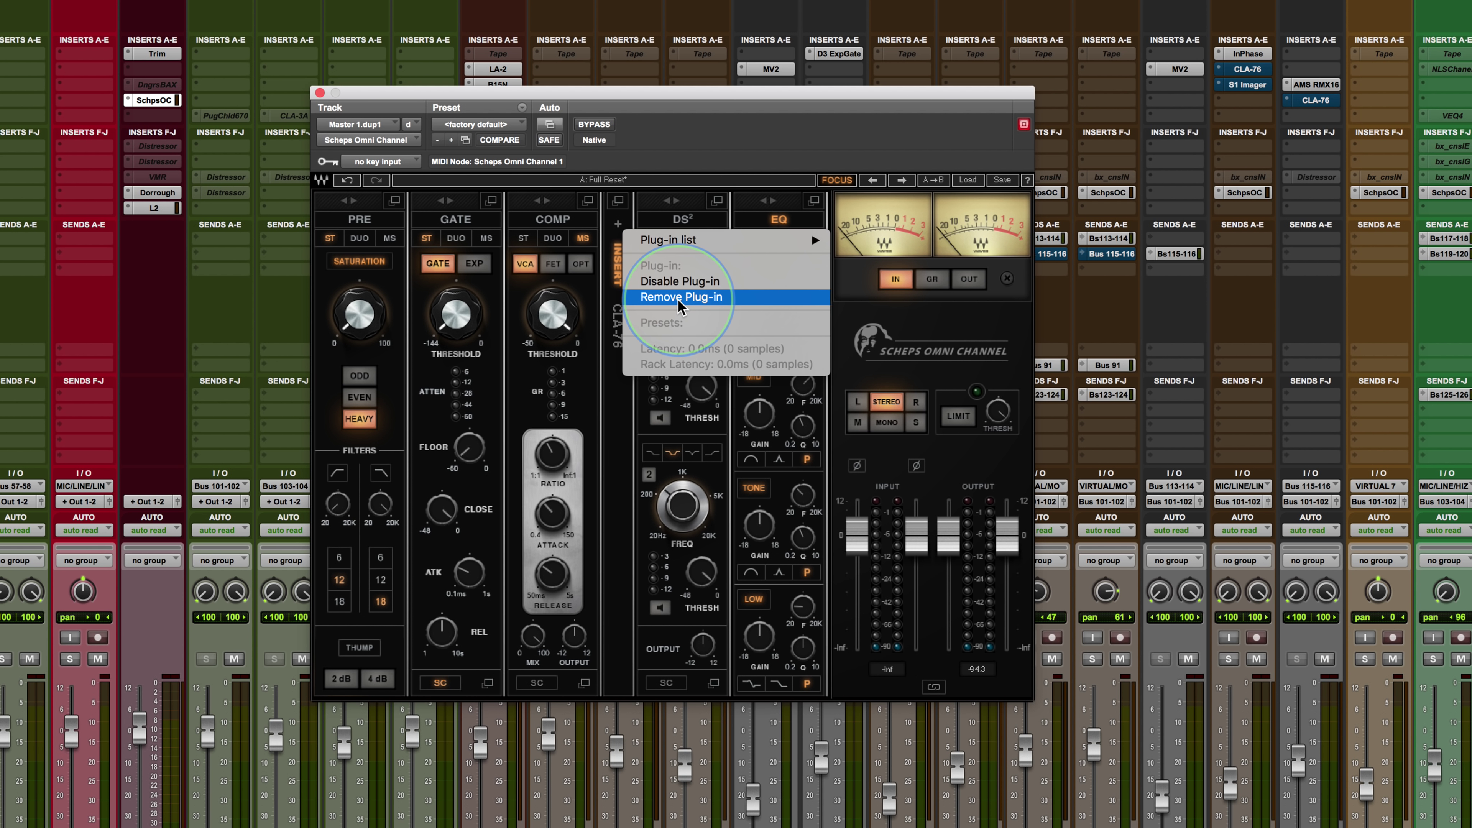
pyautogui.click(647, 148)
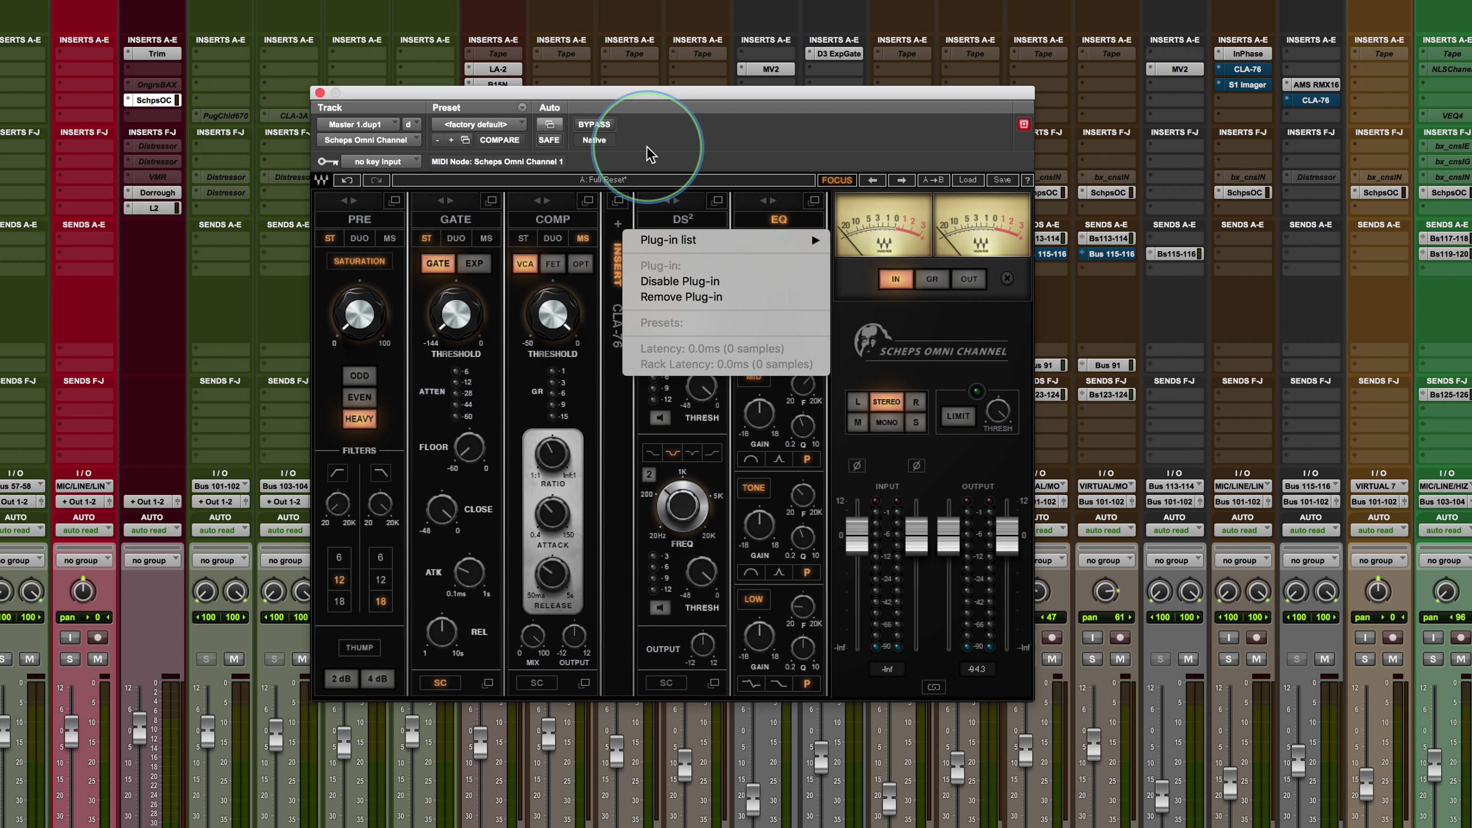
# Disable and re-enable the COMP module, and view its Copy L-R and Copy R-L options
pyautogui.rightClick(589, 379)
pyautogui.click(589, 379)
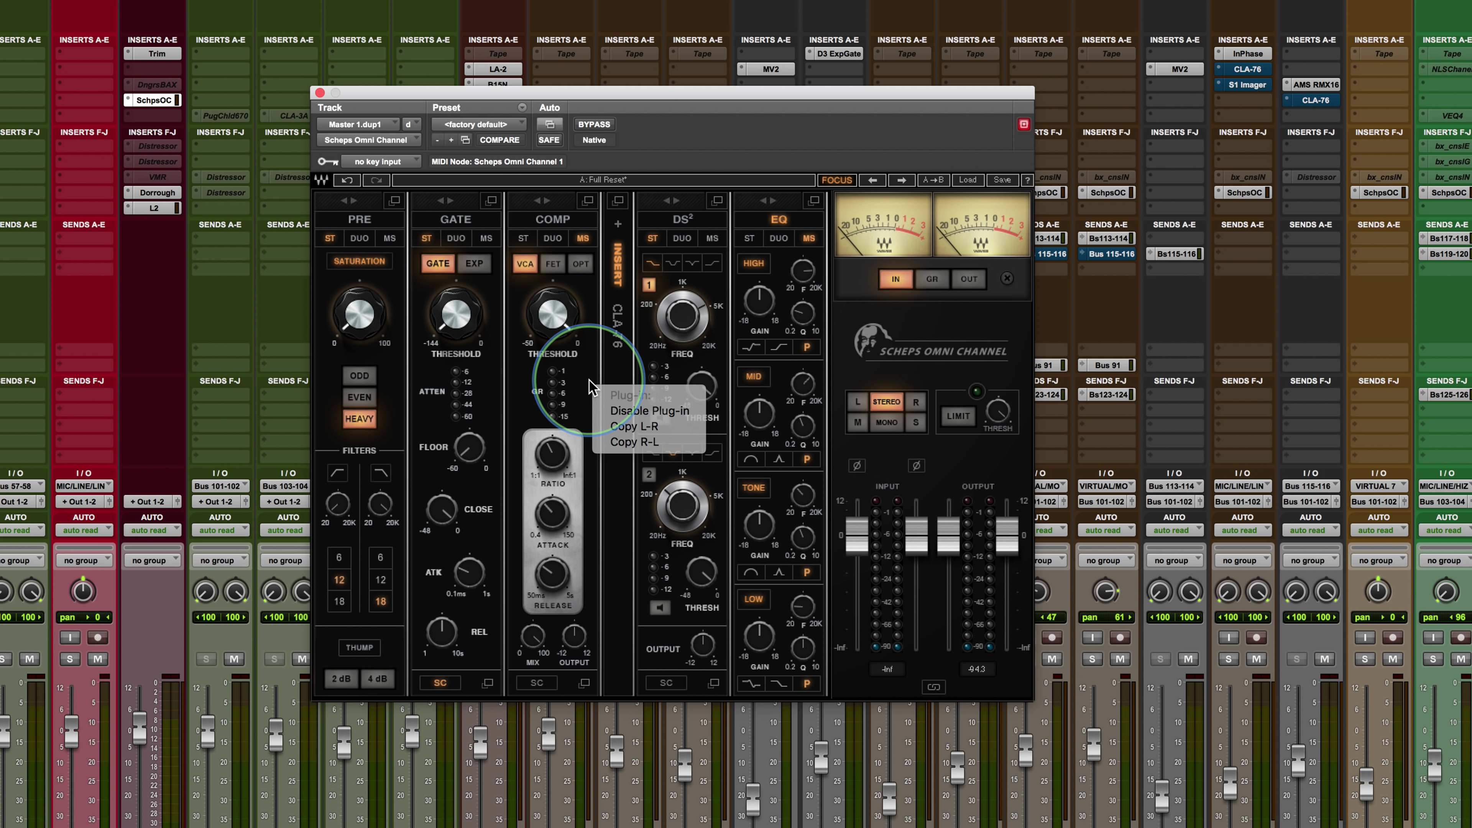
pyautogui.rightClick(589, 379)
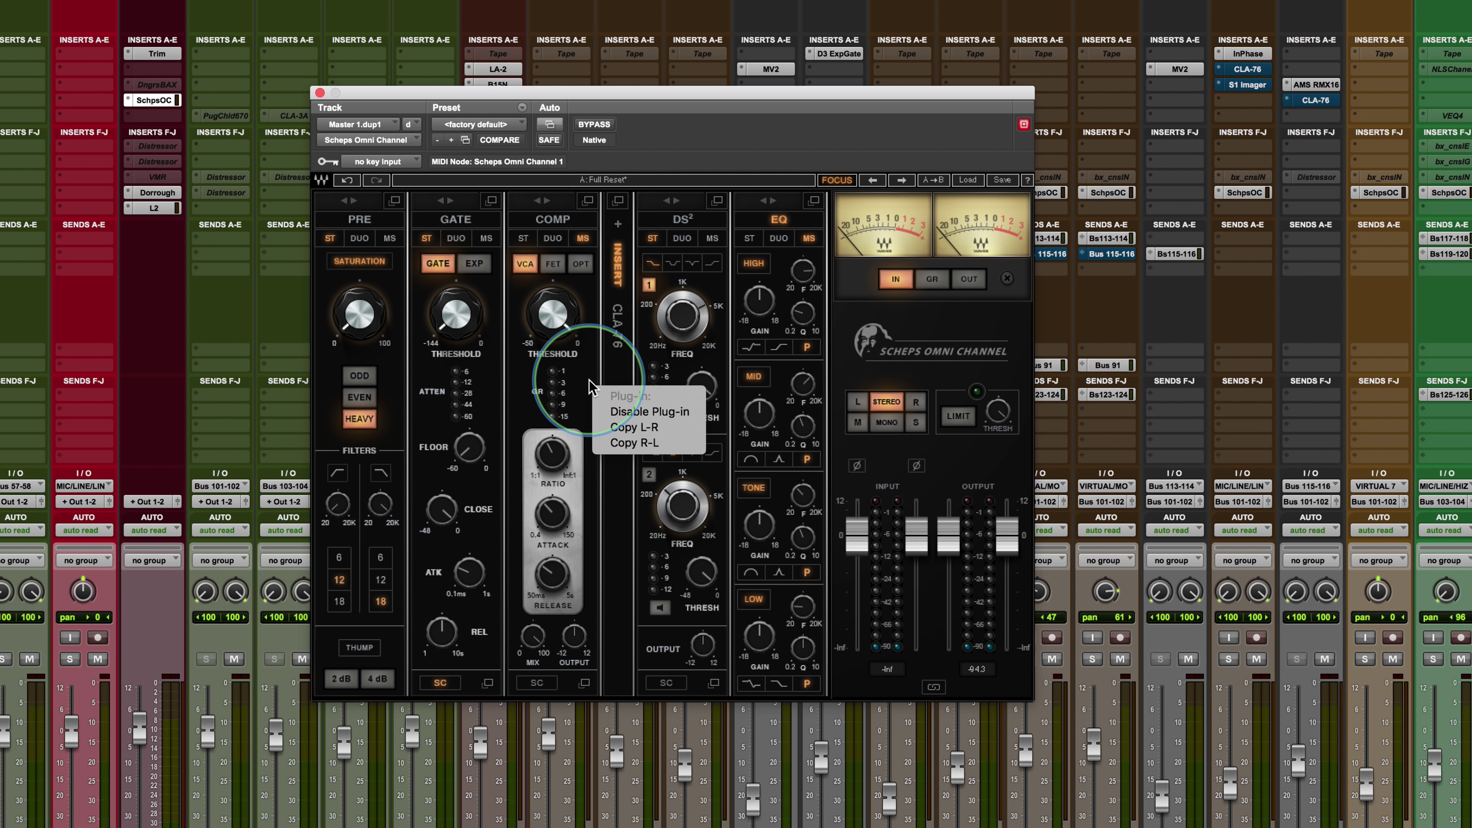
pyautogui.click(633, 413)
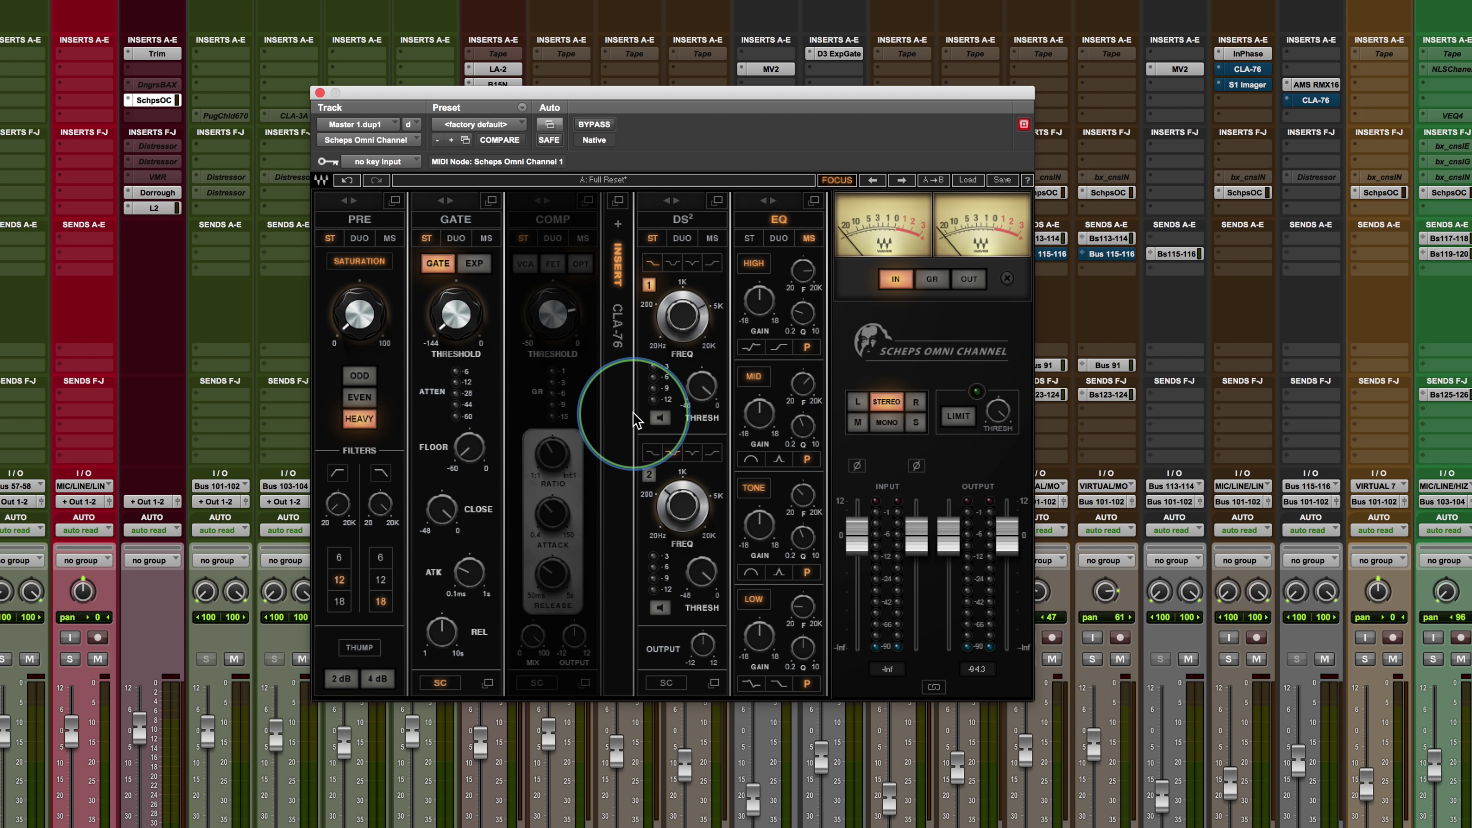
pyautogui.rightClick(591, 386)
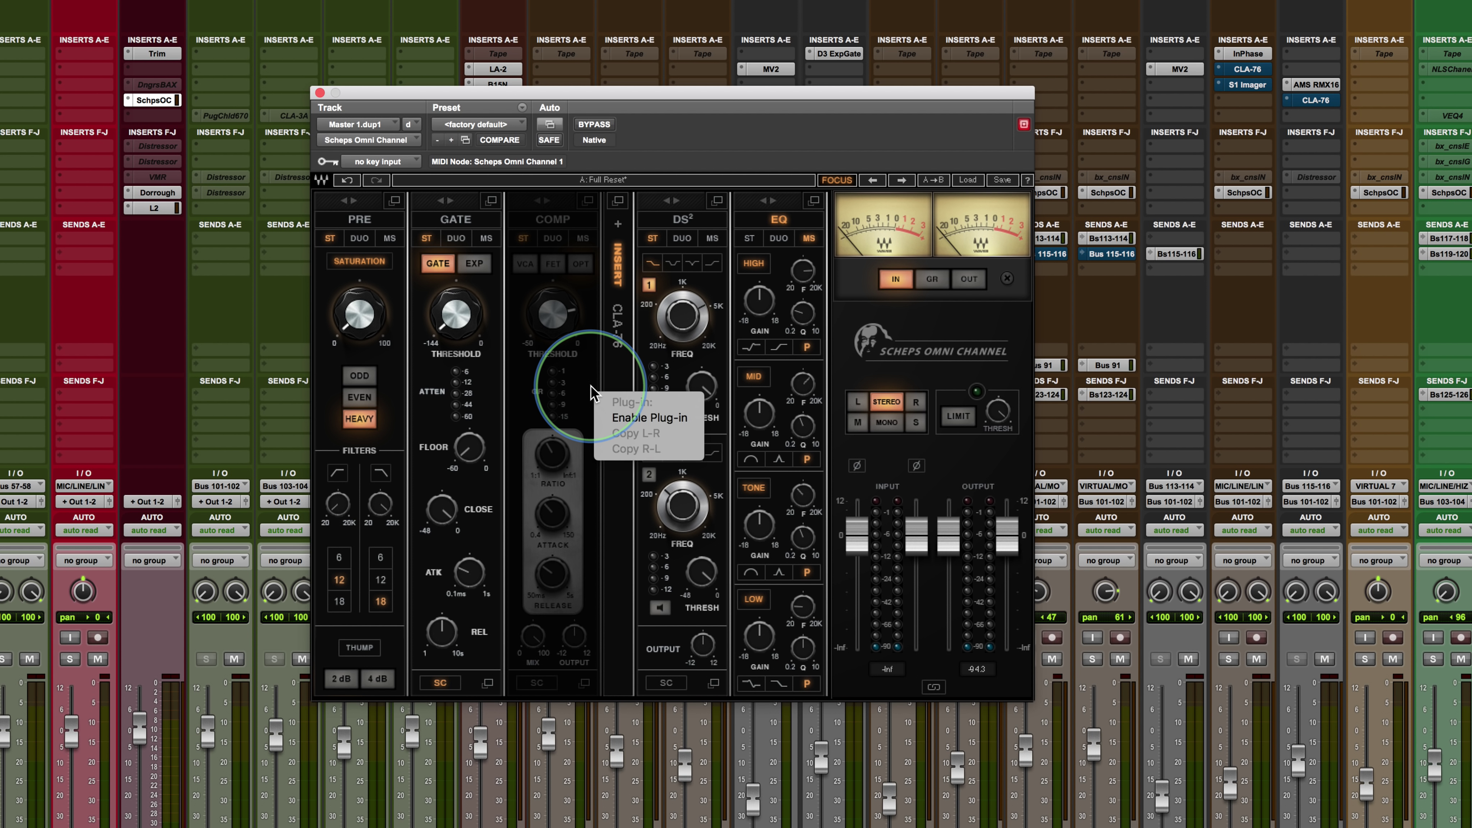
pyautogui.click(635, 417)
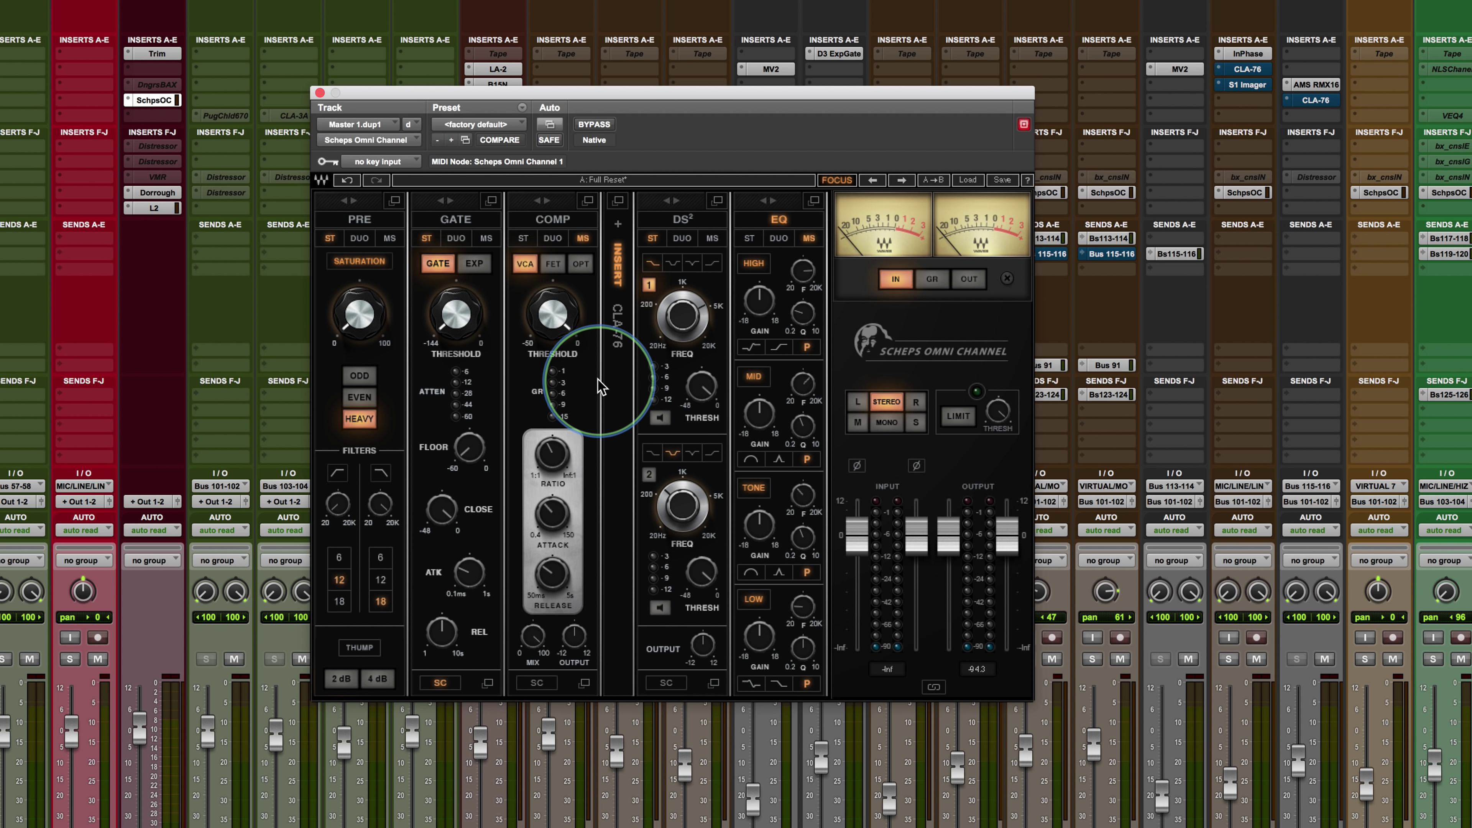
pyautogui.rightClick(592, 381)
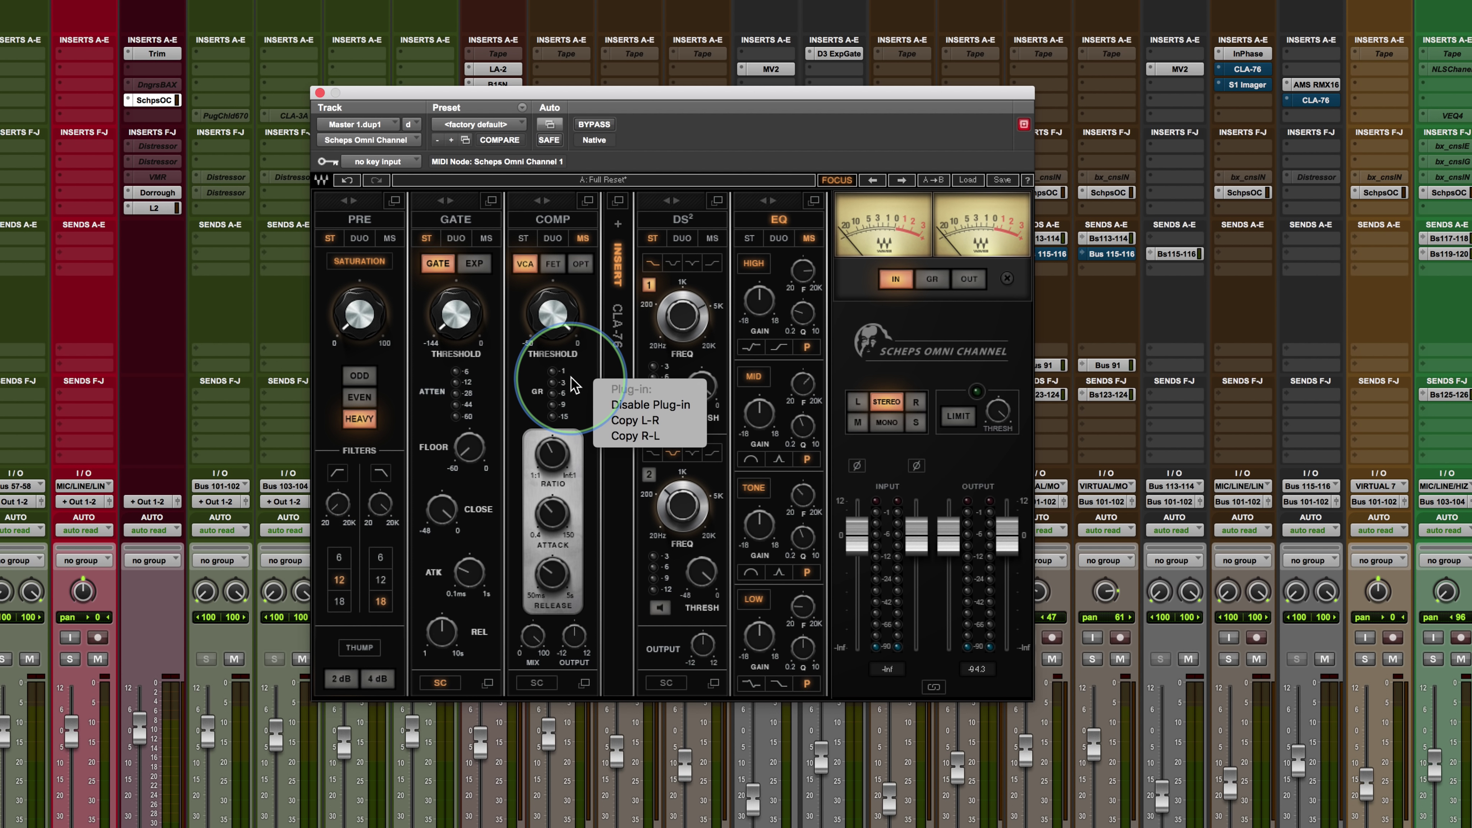
pyautogui.click(590, 390)
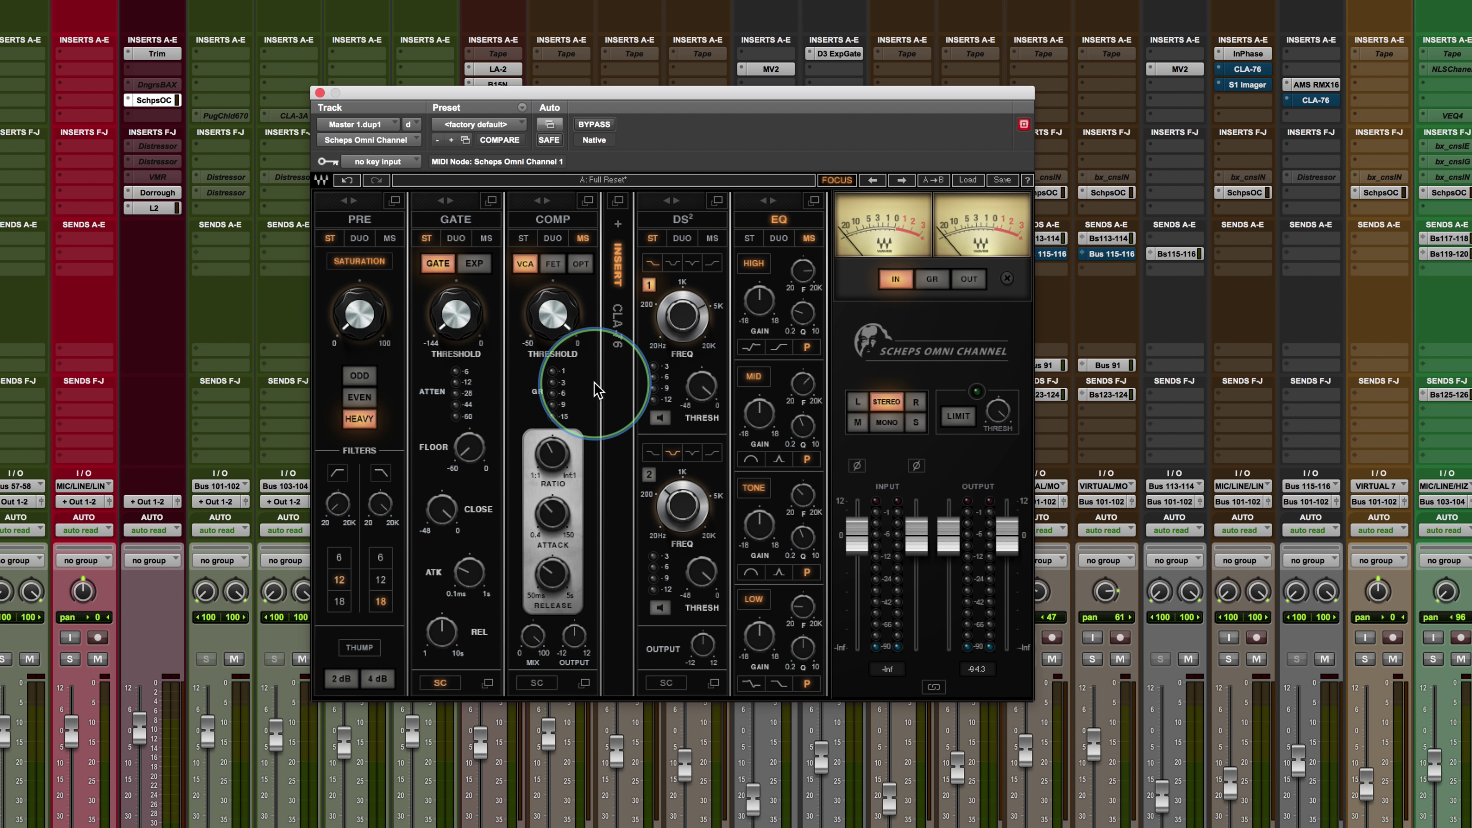
# Disable the DS² module and view the preset-saving options, including Set As Default Preset, without saving
pyautogui.rightClick(719, 291)
pyautogui.click(753, 310)
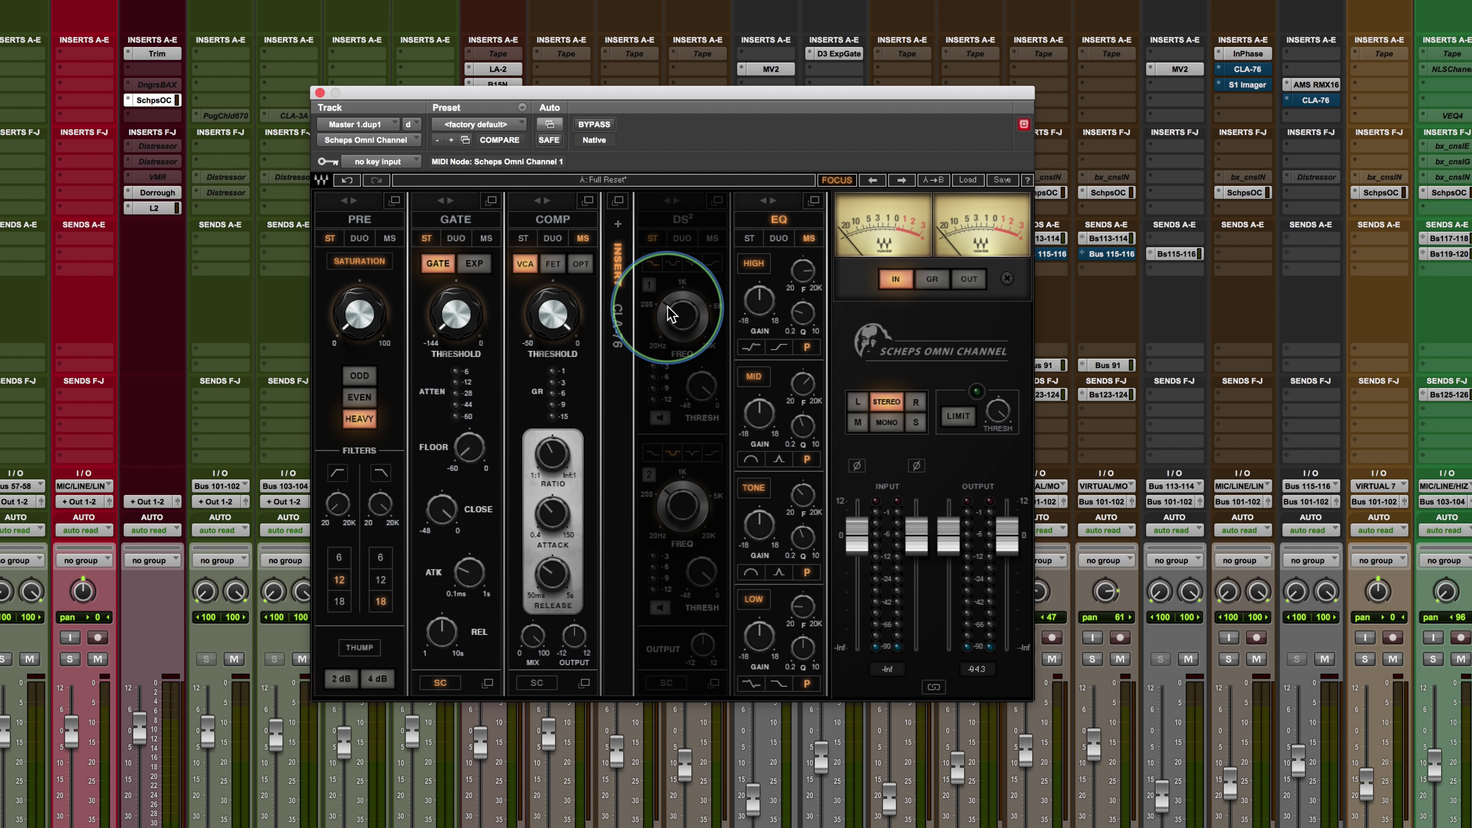
pyautogui.moveTo(462, 342)
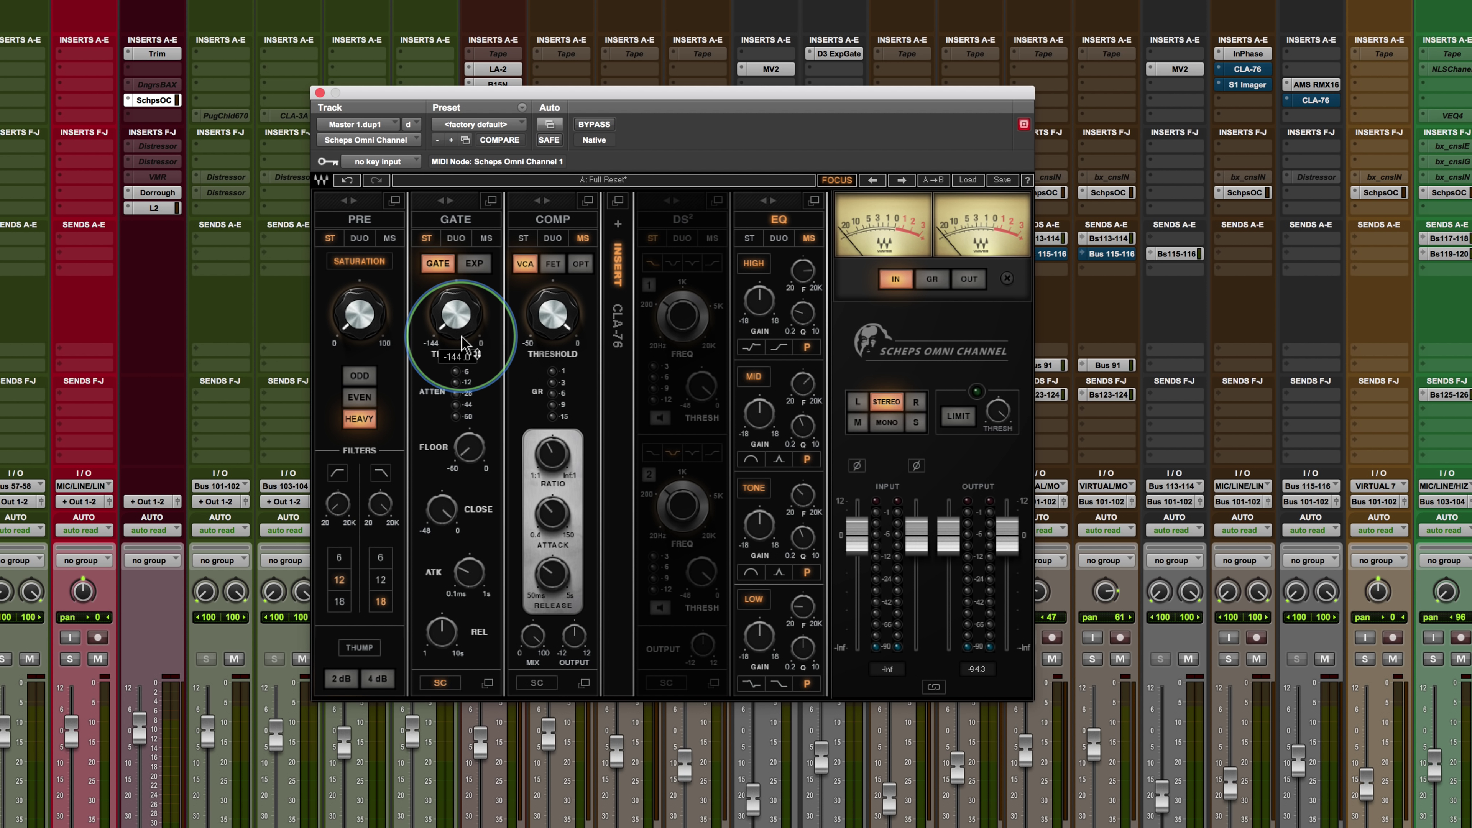
pyautogui.click(1002, 180)
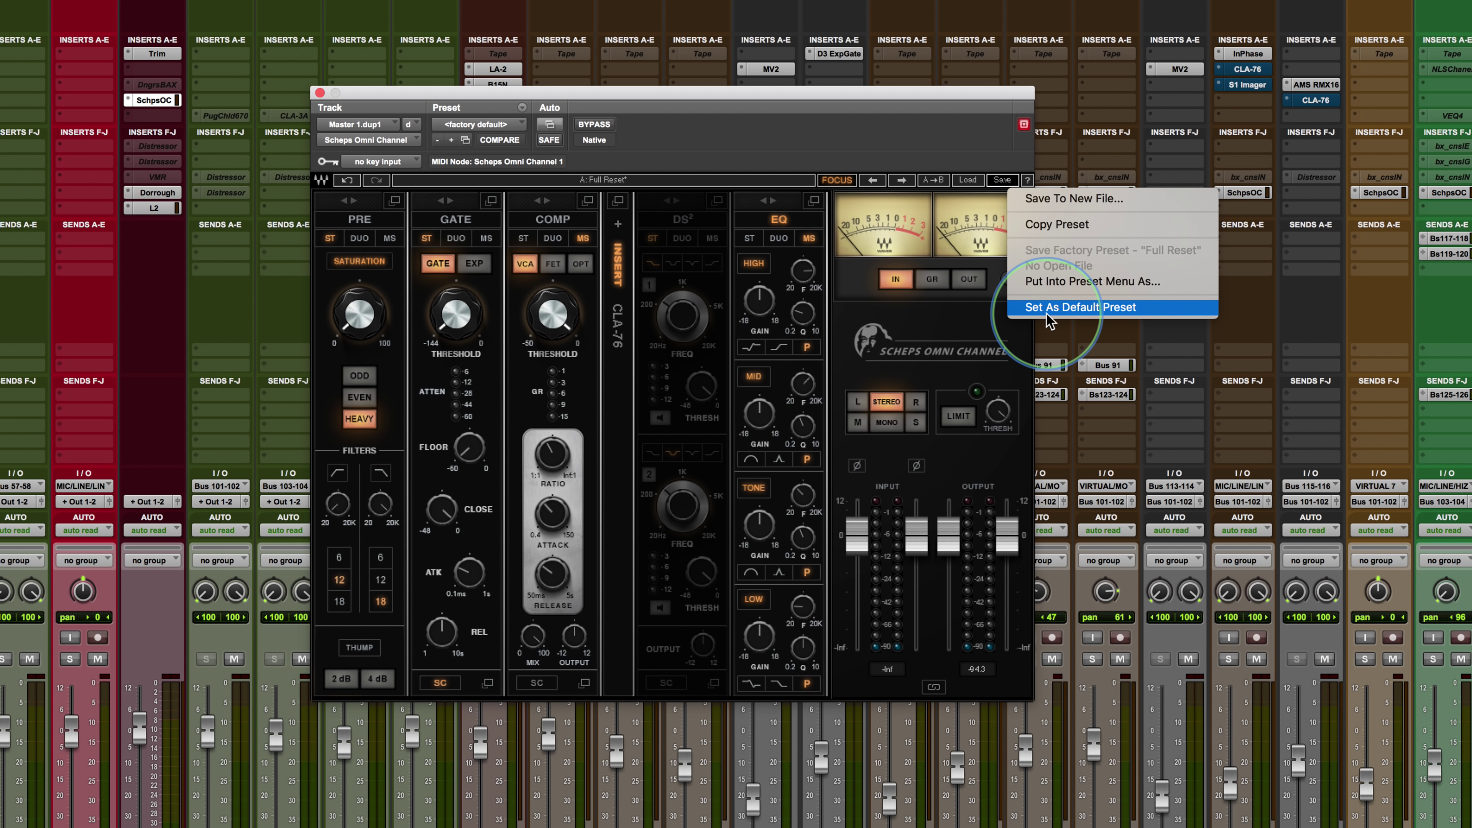
pyautogui.click(913, 121)
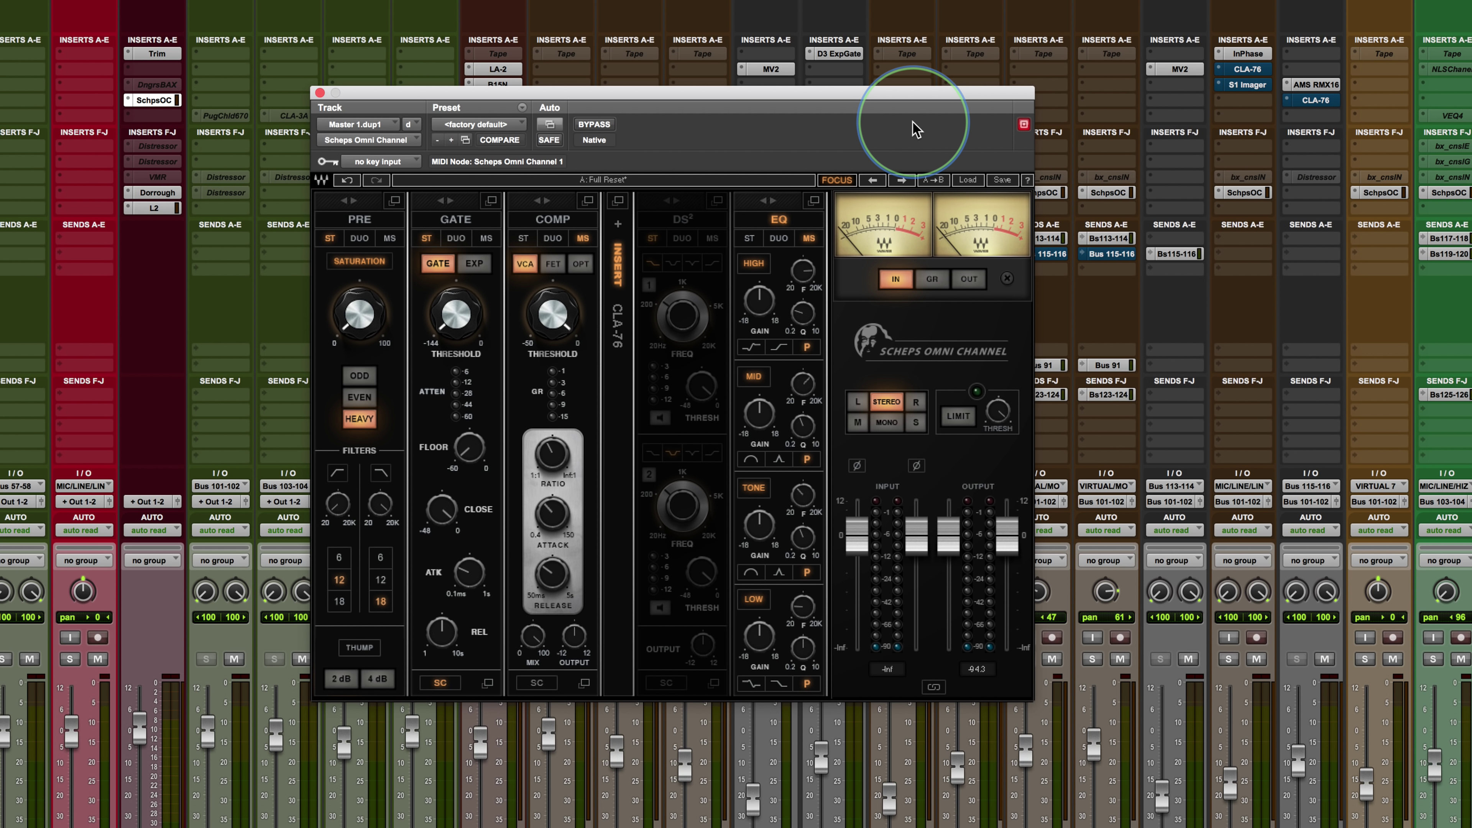
# Re-enable the DS² module
pyautogui.rightClick(712, 270)
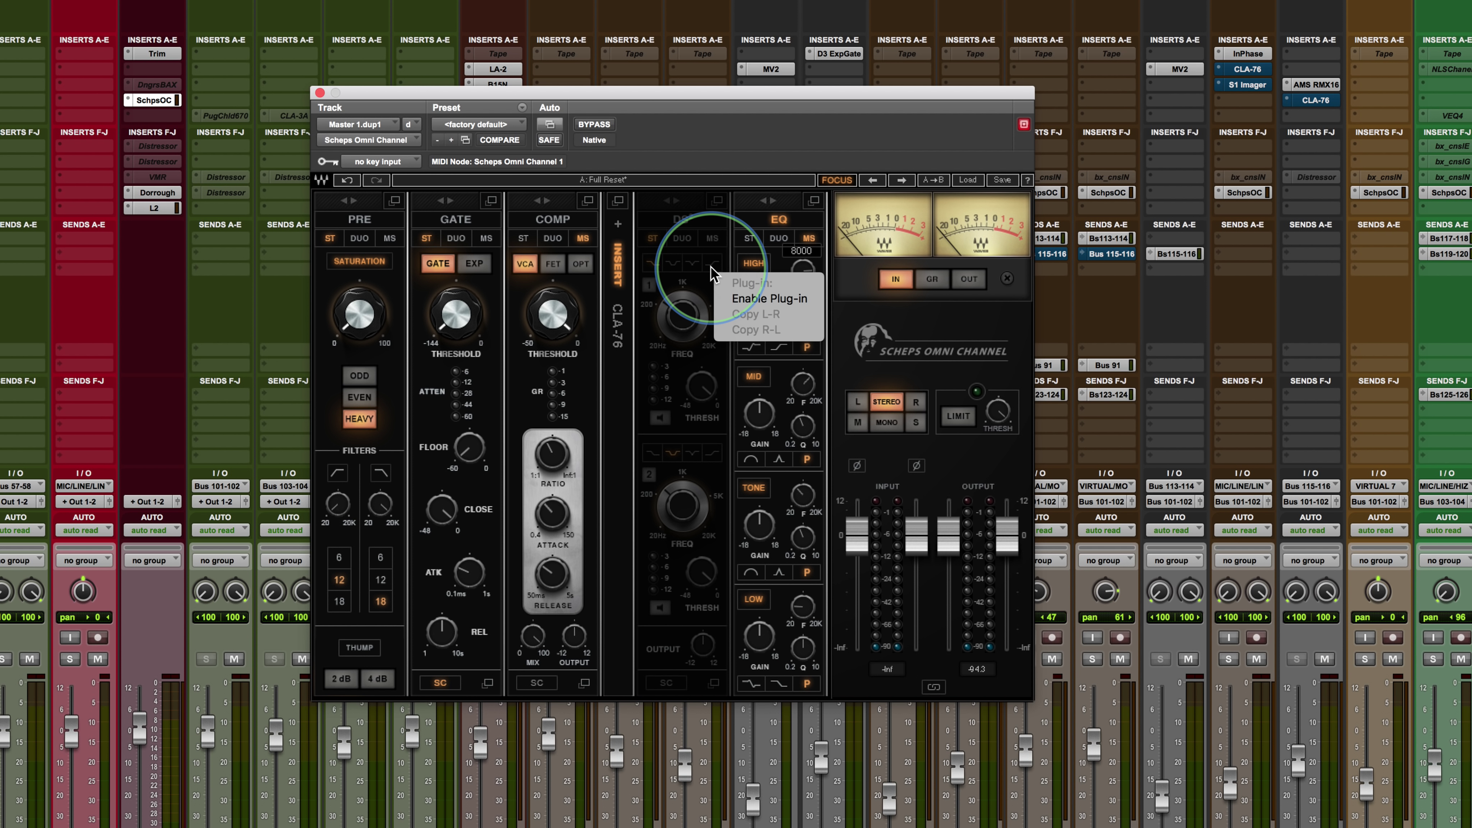
pyautogui.click(767, 297)
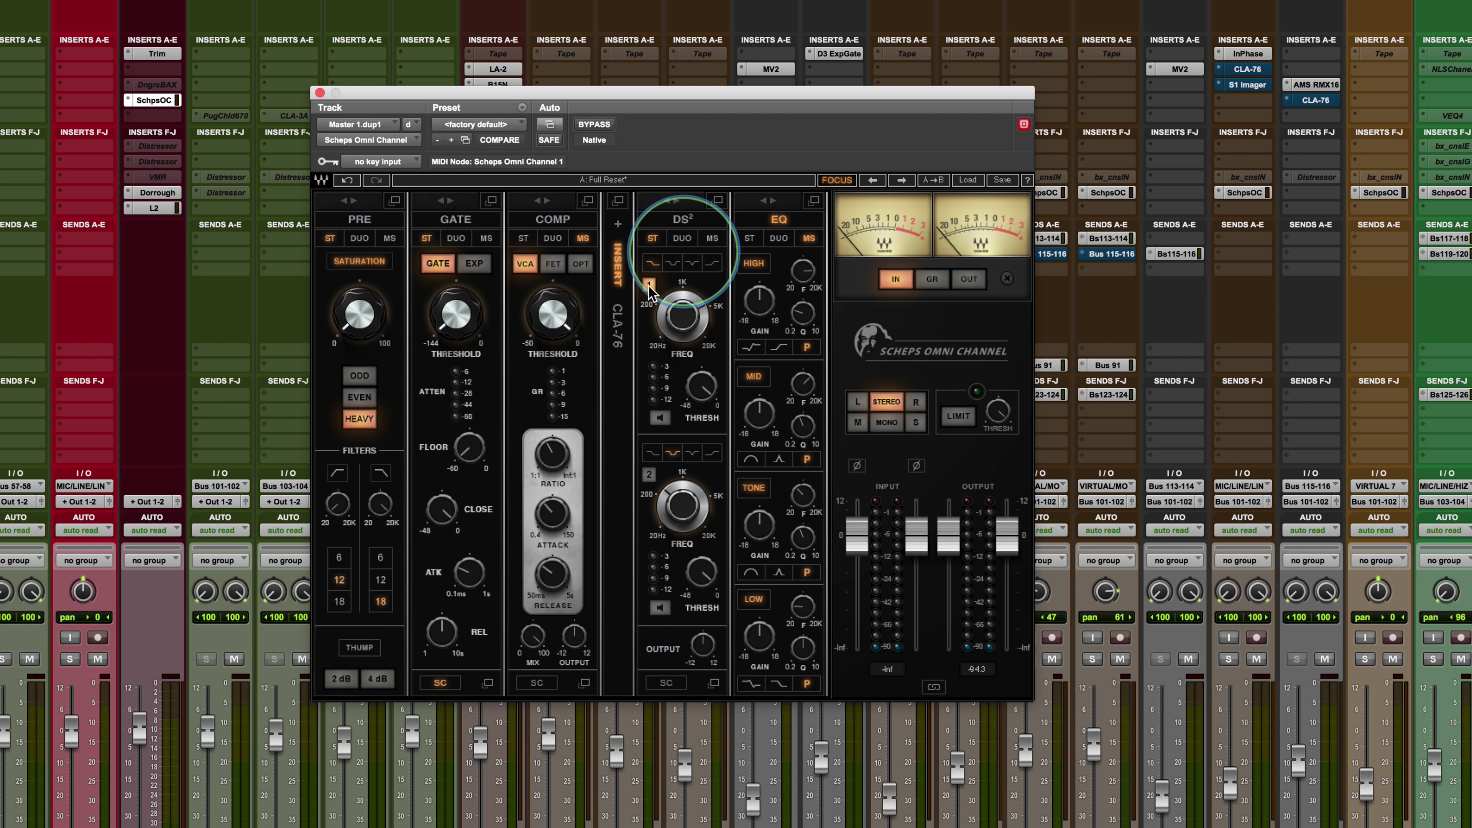
pyautogui.moveTo(707, 322)
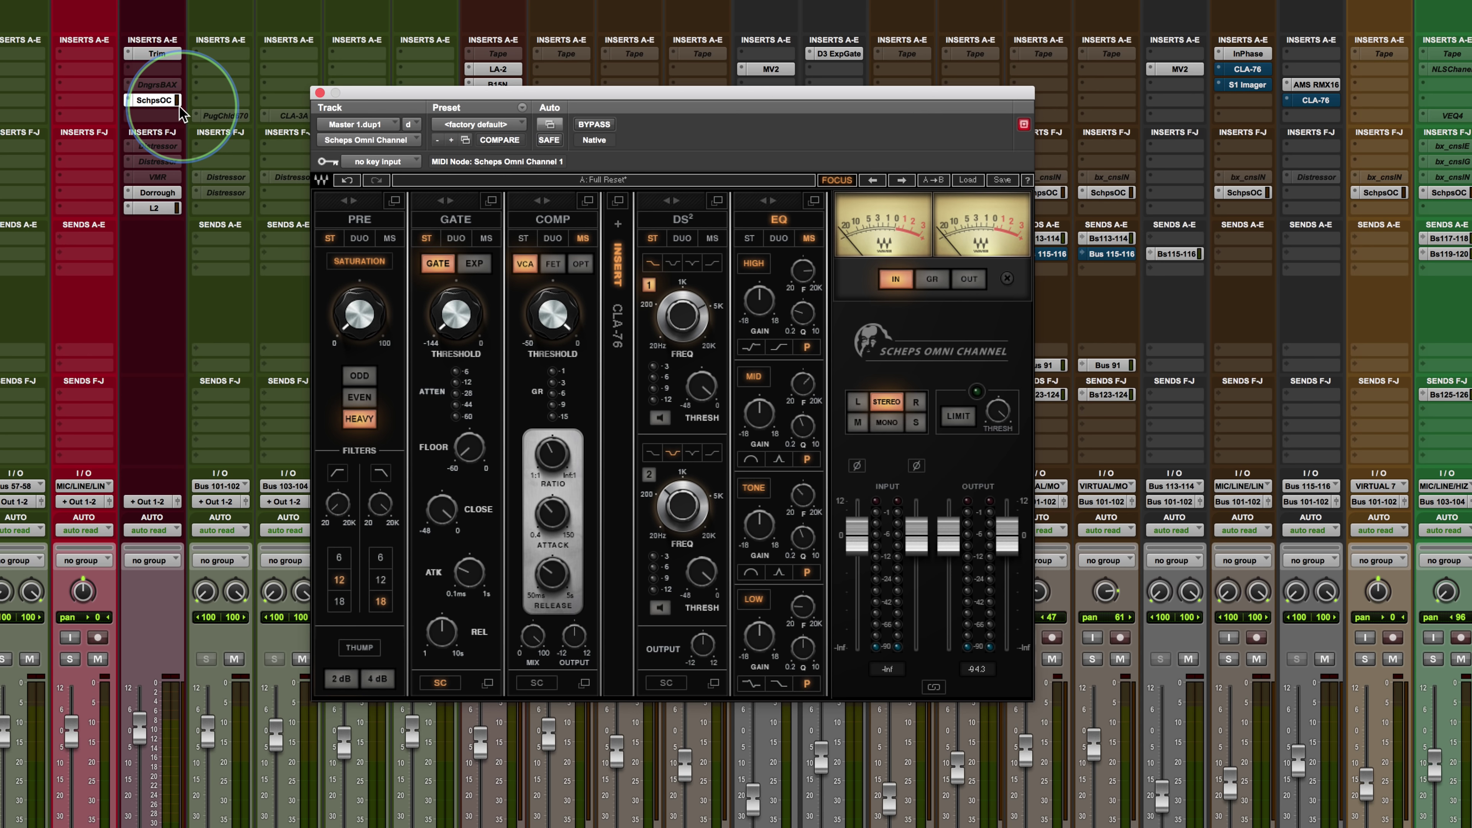
# Make the Scheps Omni Channel insert on the Master 1.dup1 track inactive and close its plugin window
pyautogui.click(156, 99)
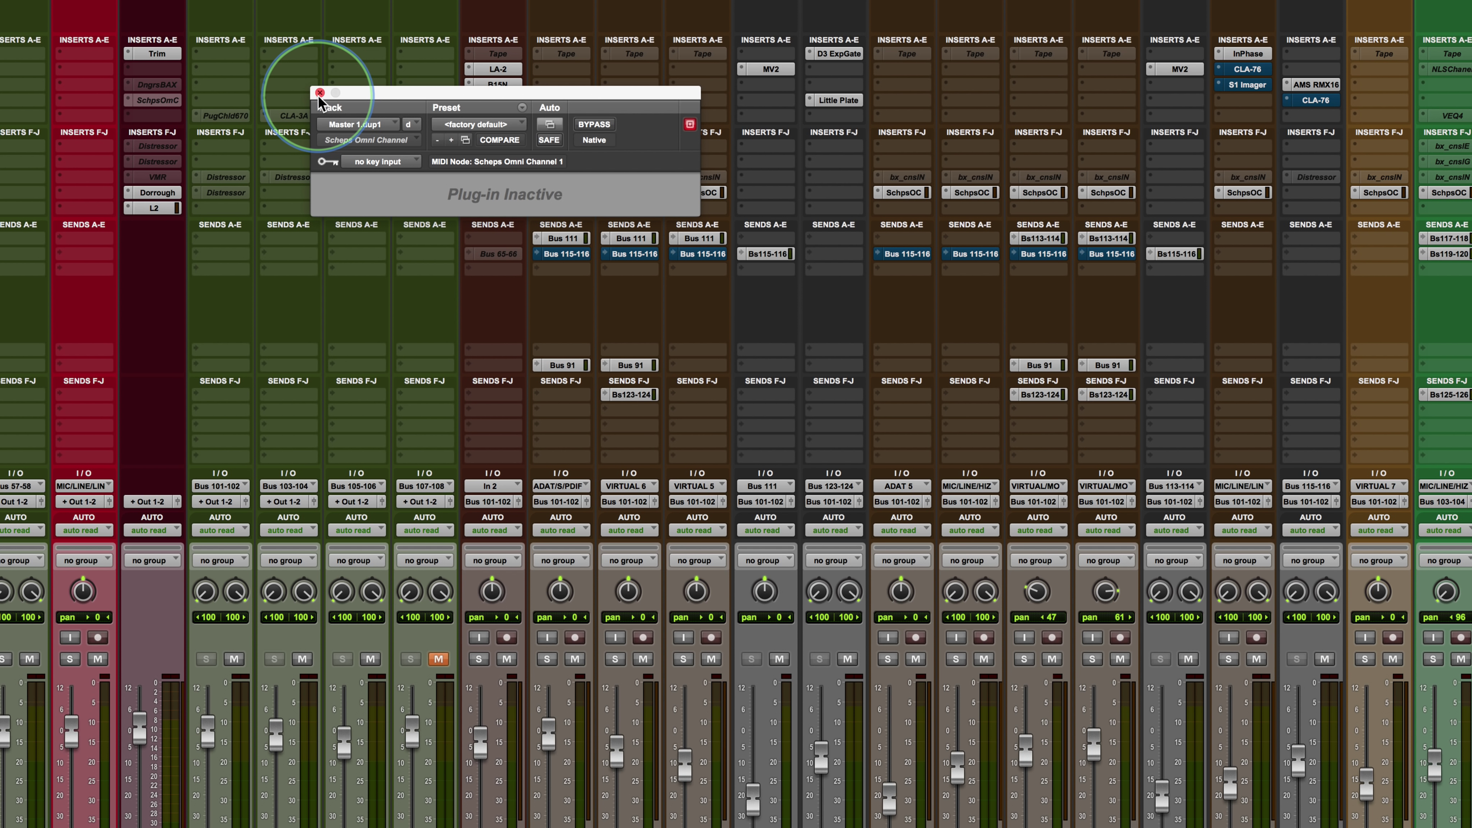
pyautogui.click(319, 93)
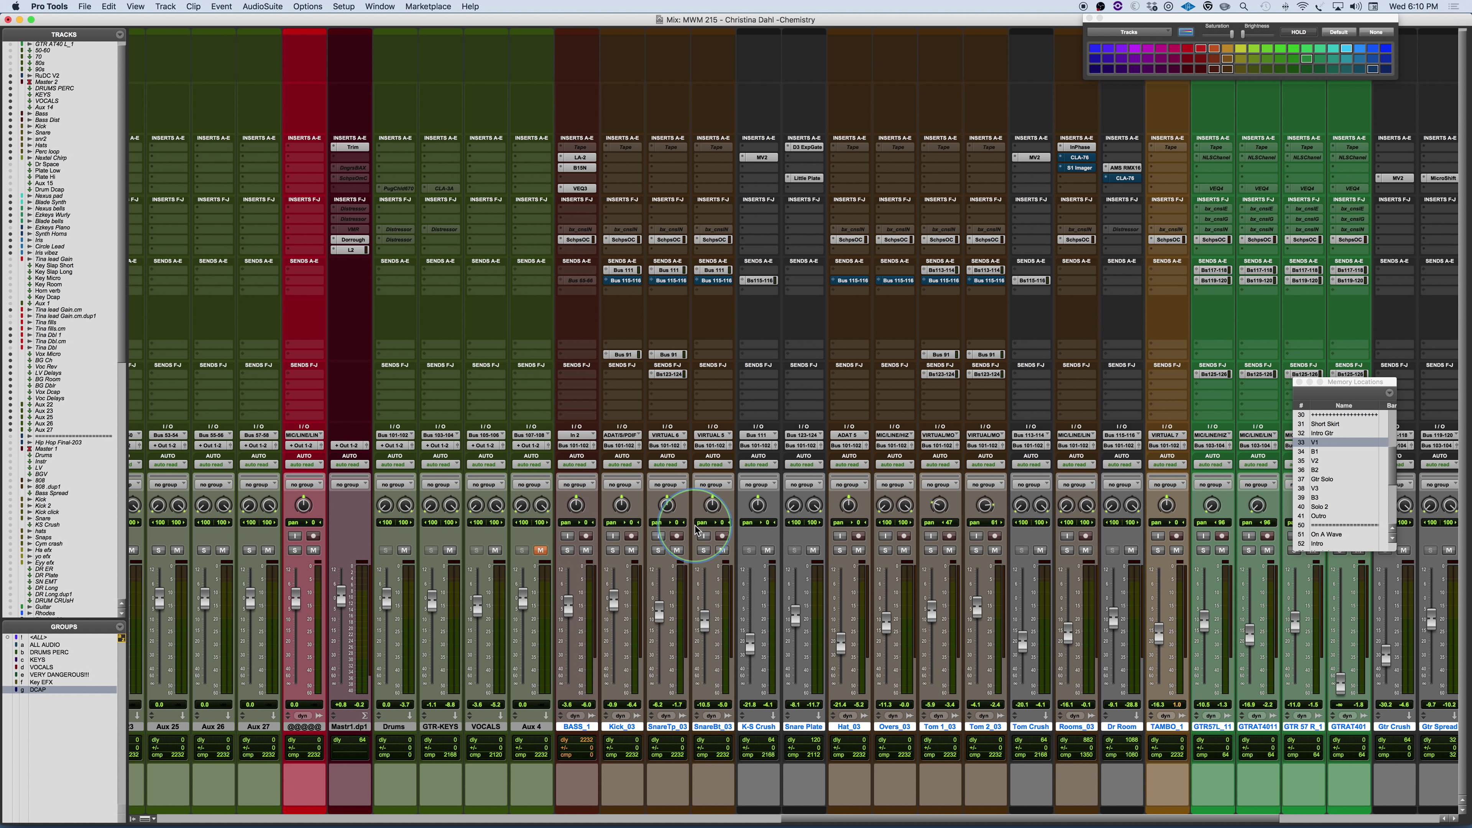
# Play the mix and compare the selected tracks' Scheps Omni Channel inserts bypassed and active, opening the BASS_1 instance
pyautogui.hscroll(5, 626, 641)
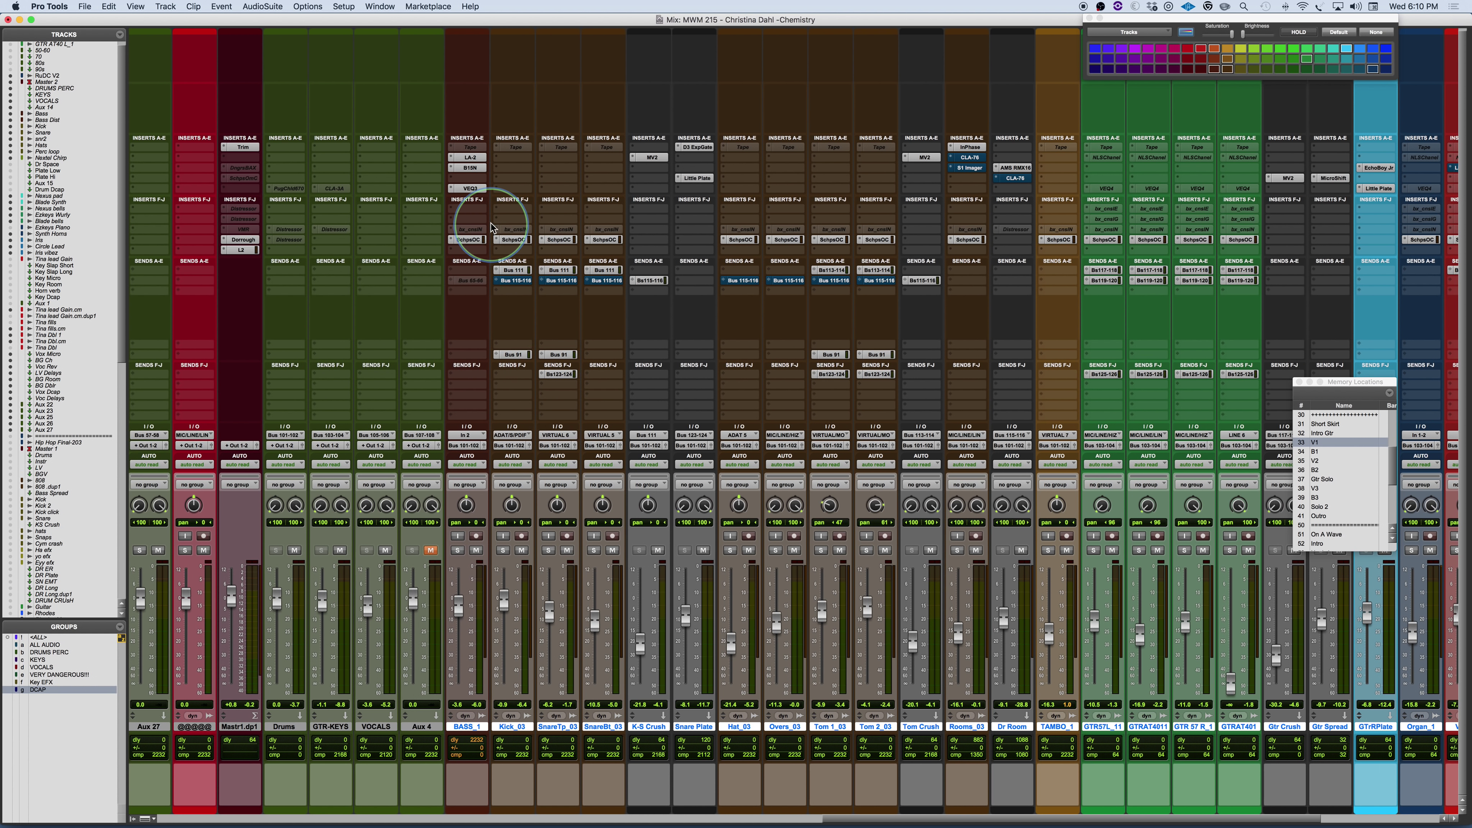
pyautogui.hscroll(2, 618, 289)
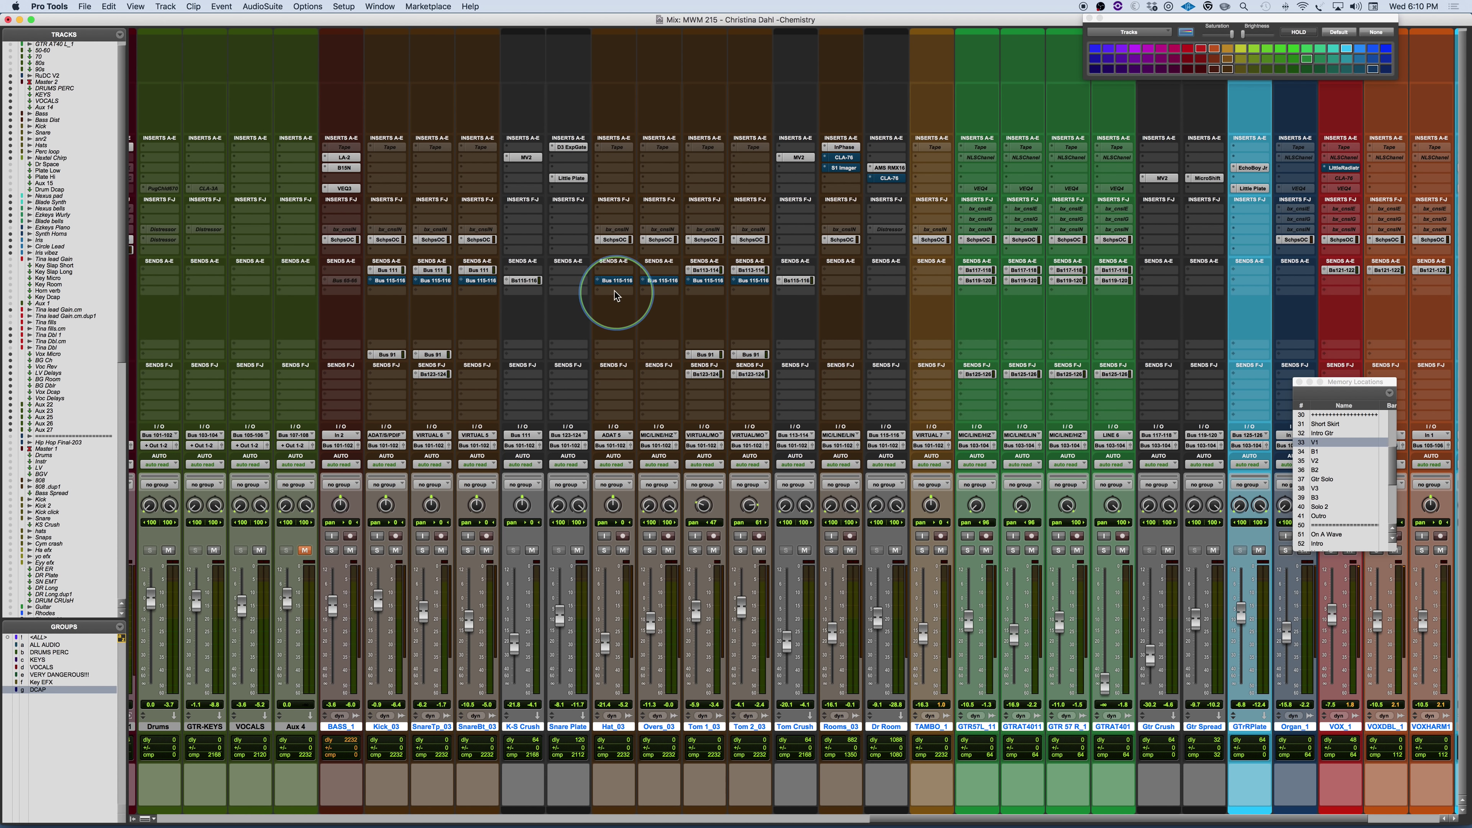
pyautogui.hscroll(3, 616, 295)
pyautogui.hscroll(1, 616, 294)
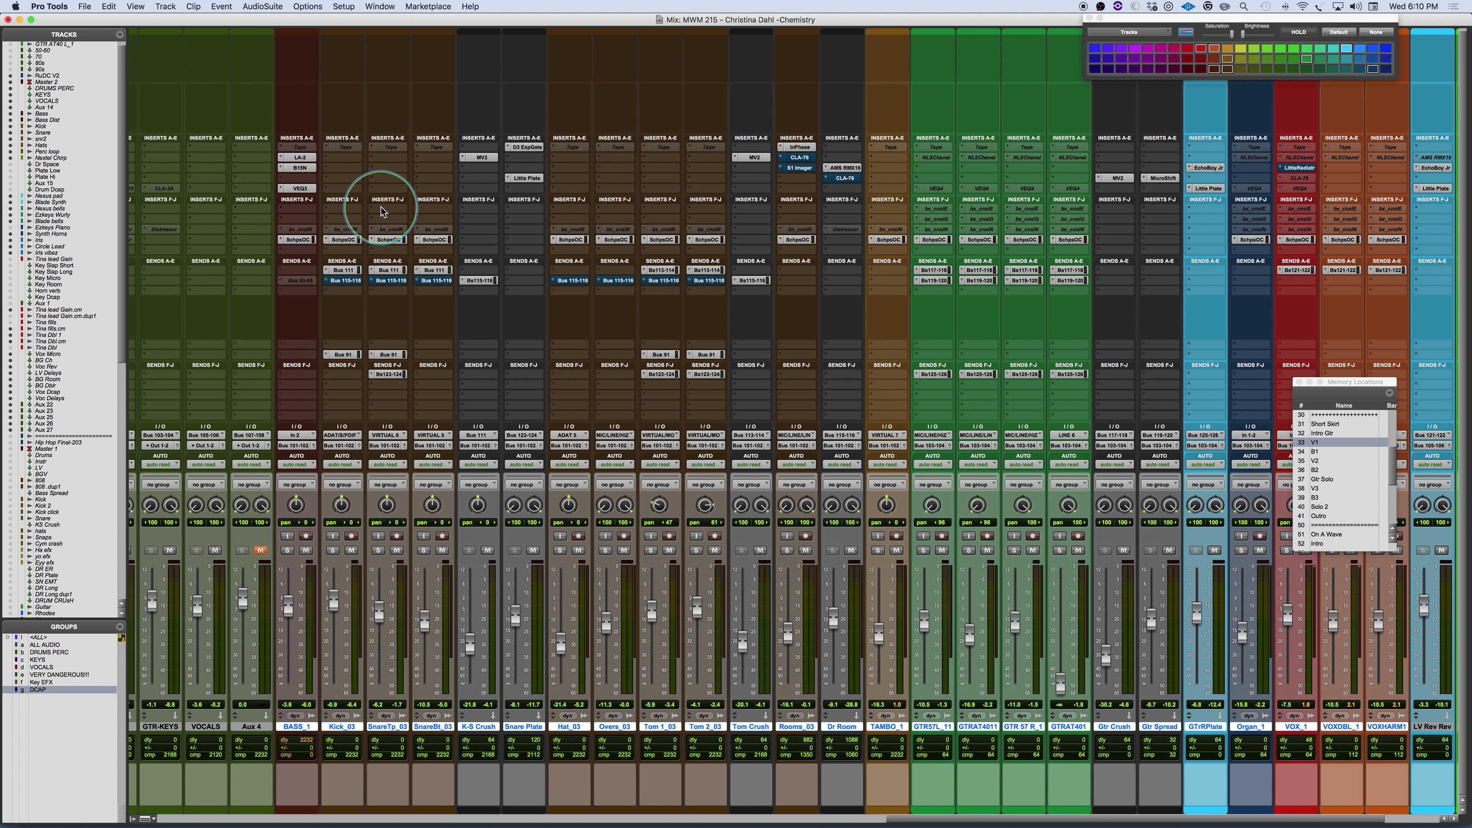
pyautogui.press('space')
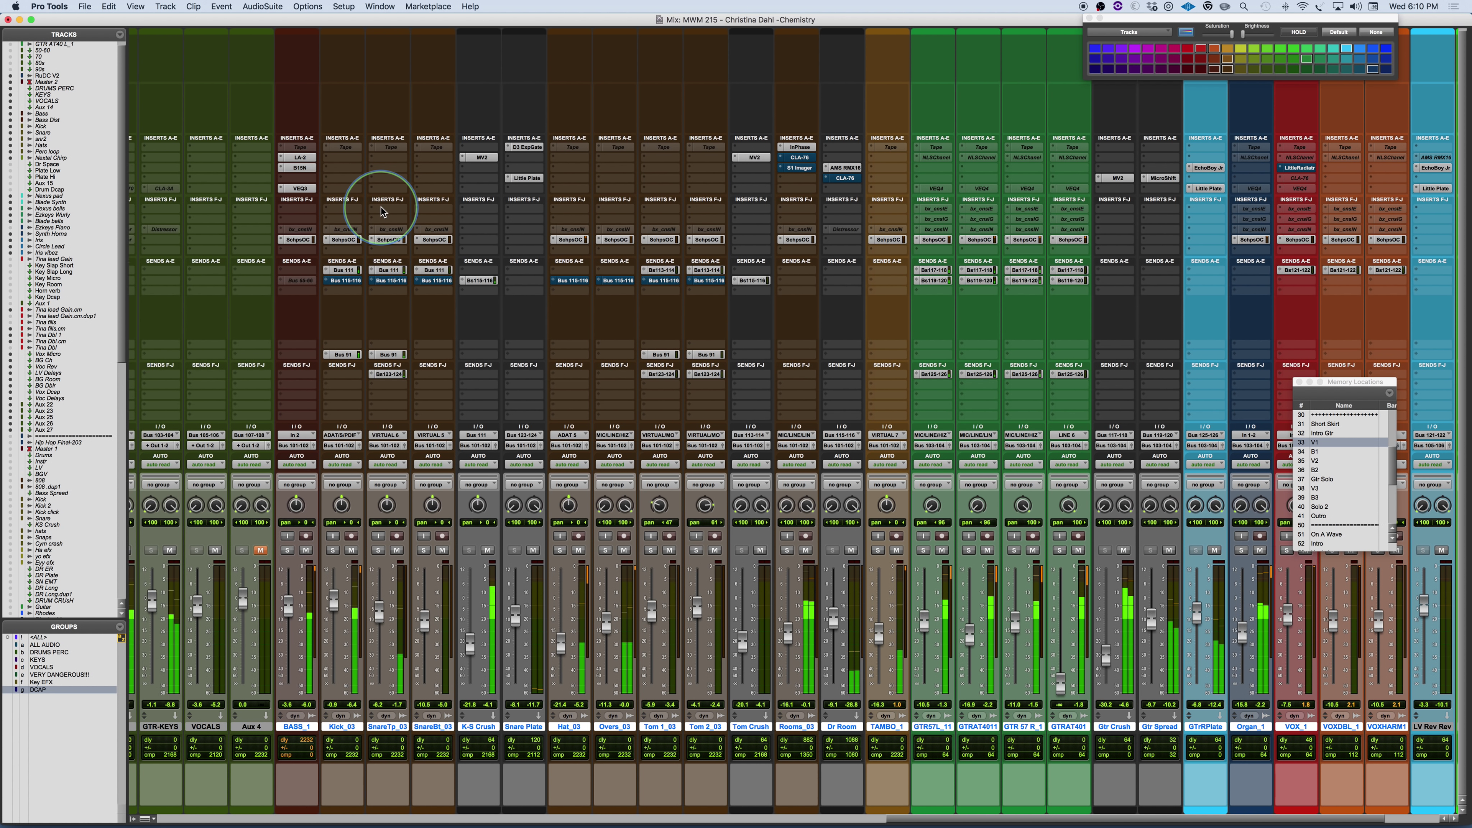
pyautogui.keyDown('alt'); pyautogui.keyDown('shift'); pyautogui.keyDown('super'); pyautogui.click(302, 239); pyautogui.keyUp('super'); pyautogui.keyUp('shift'); pyautogui.keyUp('alt')
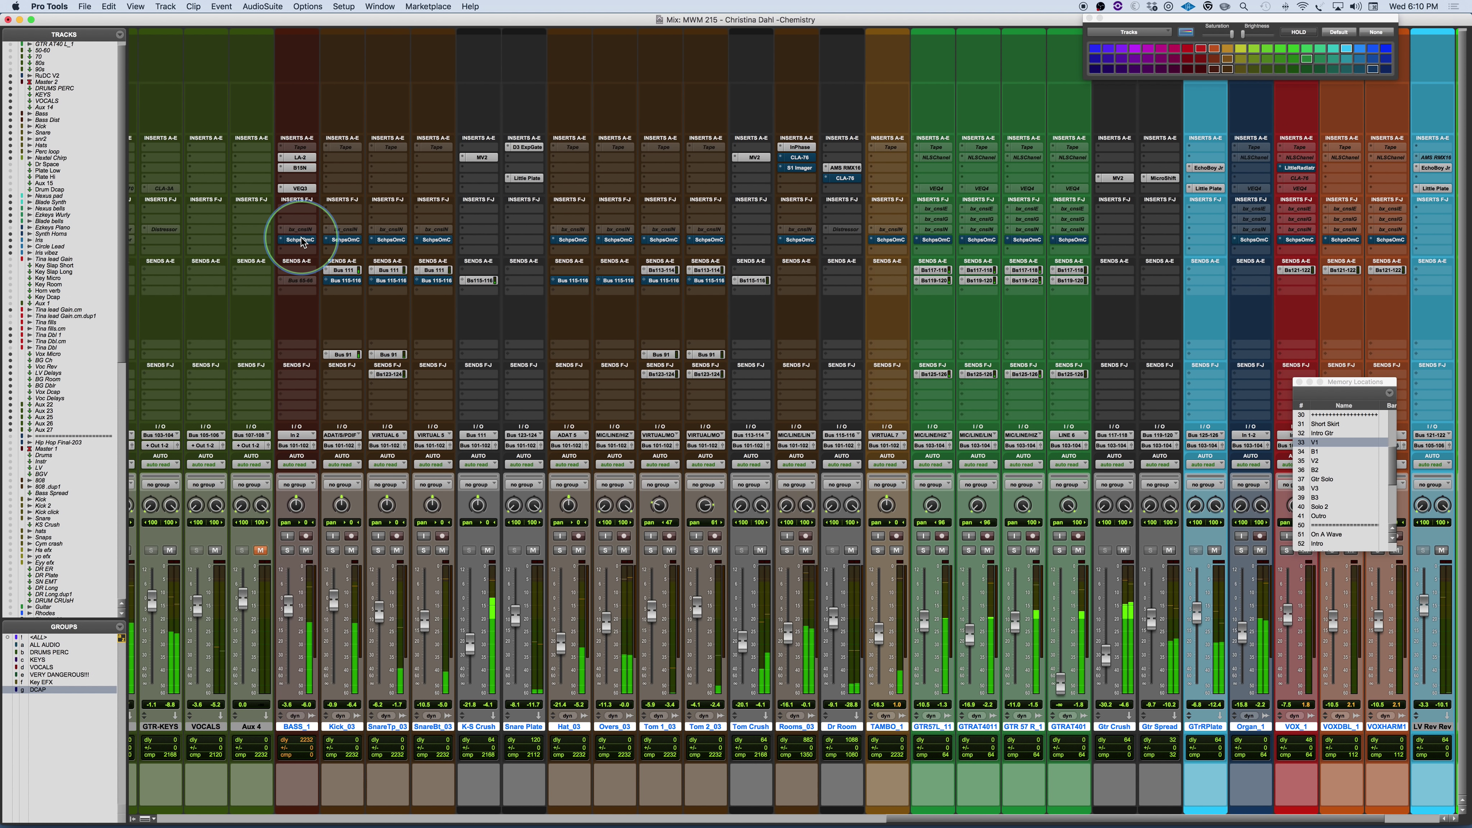
pyautogui.click(302, 239)
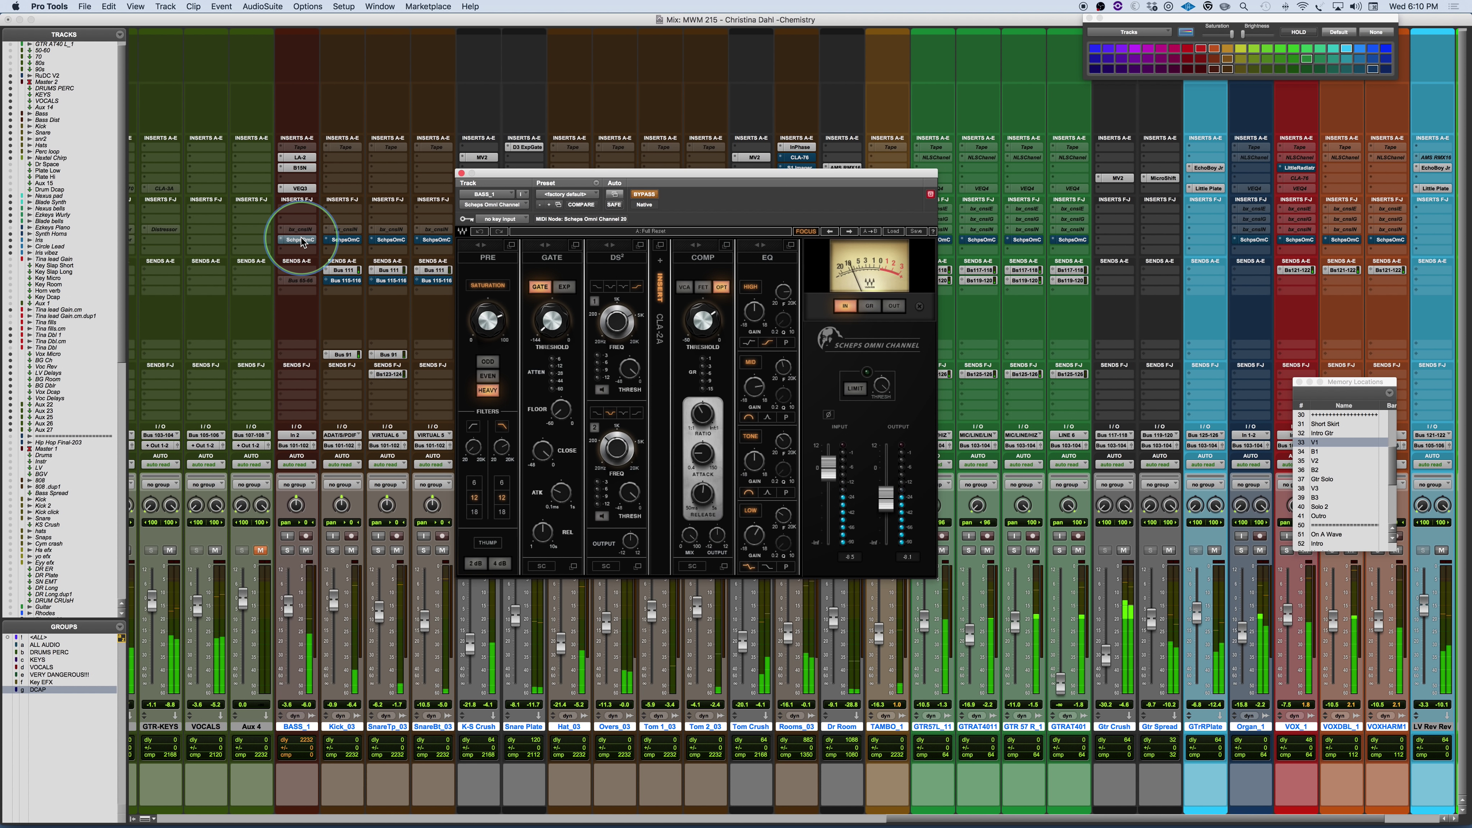
pyautogui.keyDown('alt'); pyautogui.keyDown('shift'); pyautogui.keyDown('super'); pyautogui.click(302, 240); pyautogui.keyUp('super'); pyautogui.keyUp('shift'); pyautogui.keyUp('alt')
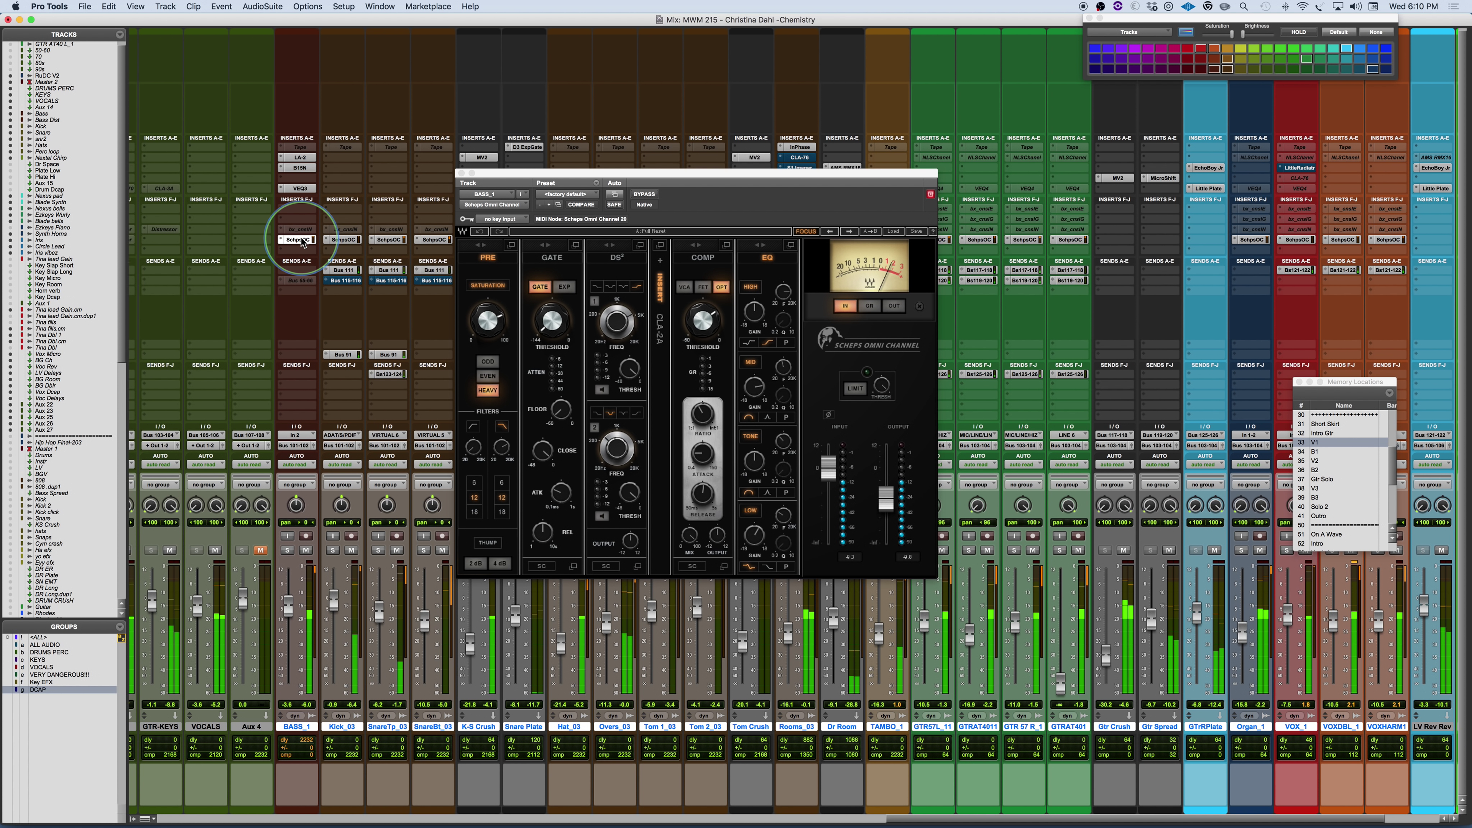
# Compare the mix during playback with the selected tracks' Scheps Omni Channel inserts bypassed and active
pyautogui.keyDown('alt'); pyautogui.keyDown('super'); pyautogui.click(302, 240); pyautogui.keyUp('super'); pyautogui.keyUp('alt')
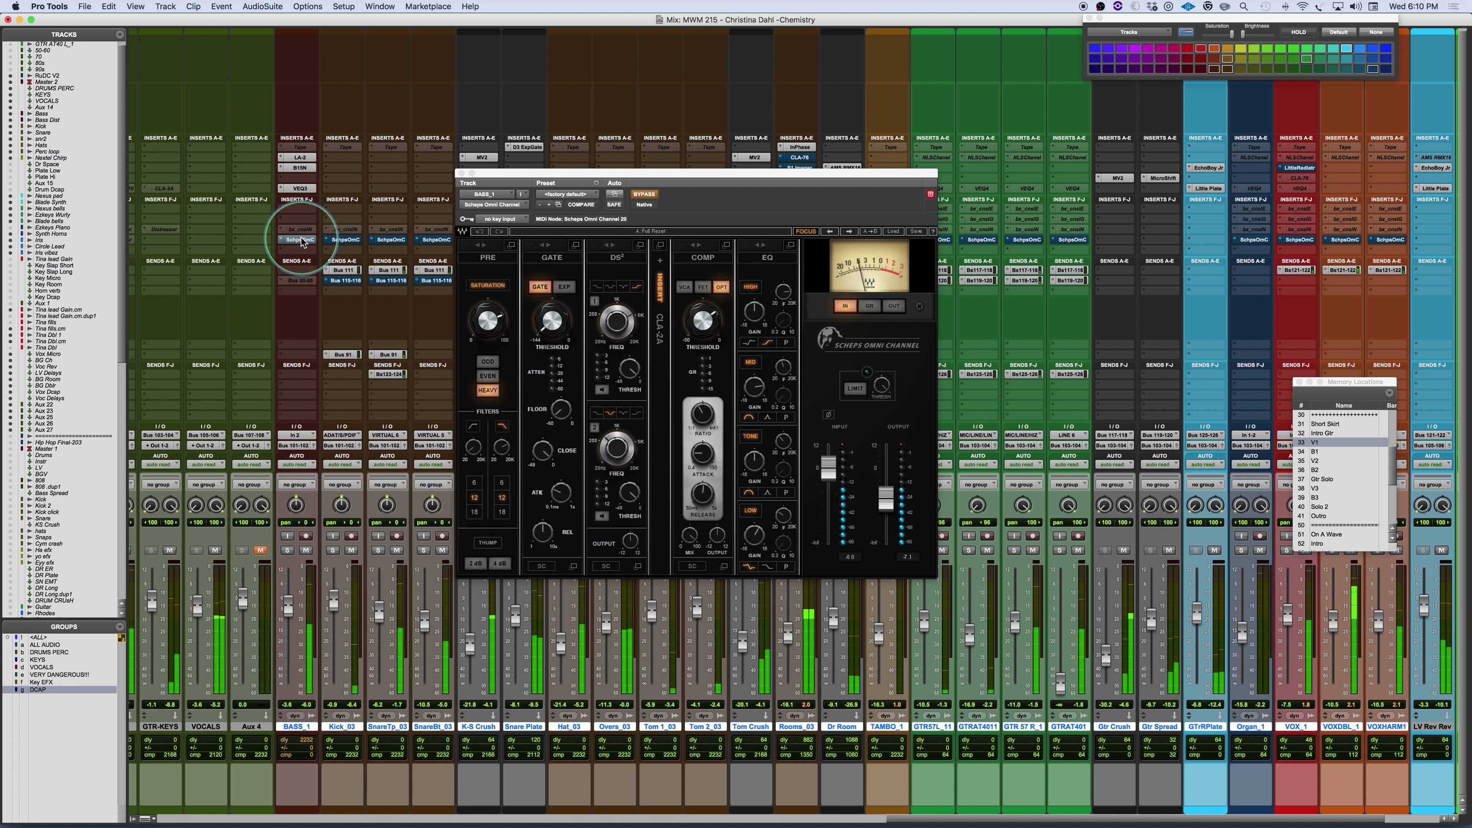
pyautogui.keyDown('alt'); pyautogui.keyDown('super'); pyautogui.click(301, 241); pyautogui.keyUp('super'); pyautogui.keyUp('alt')
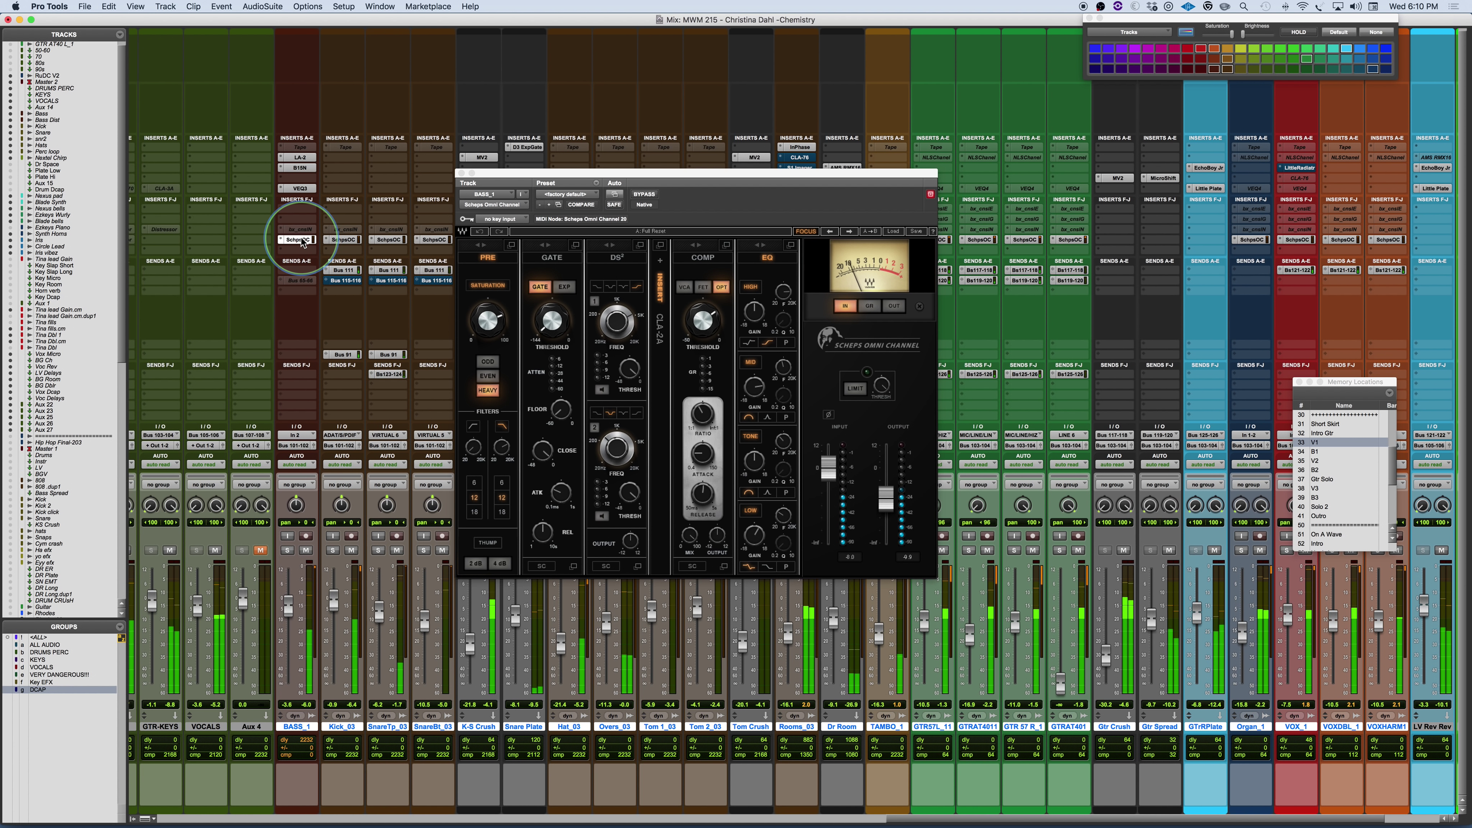
pyautogui.keyDown('alt'); pyautogui.keyDown('super'); pyautogui.click(300, 239); pyautogui.keyUp('super'); pyautogui.keyUp('alt')
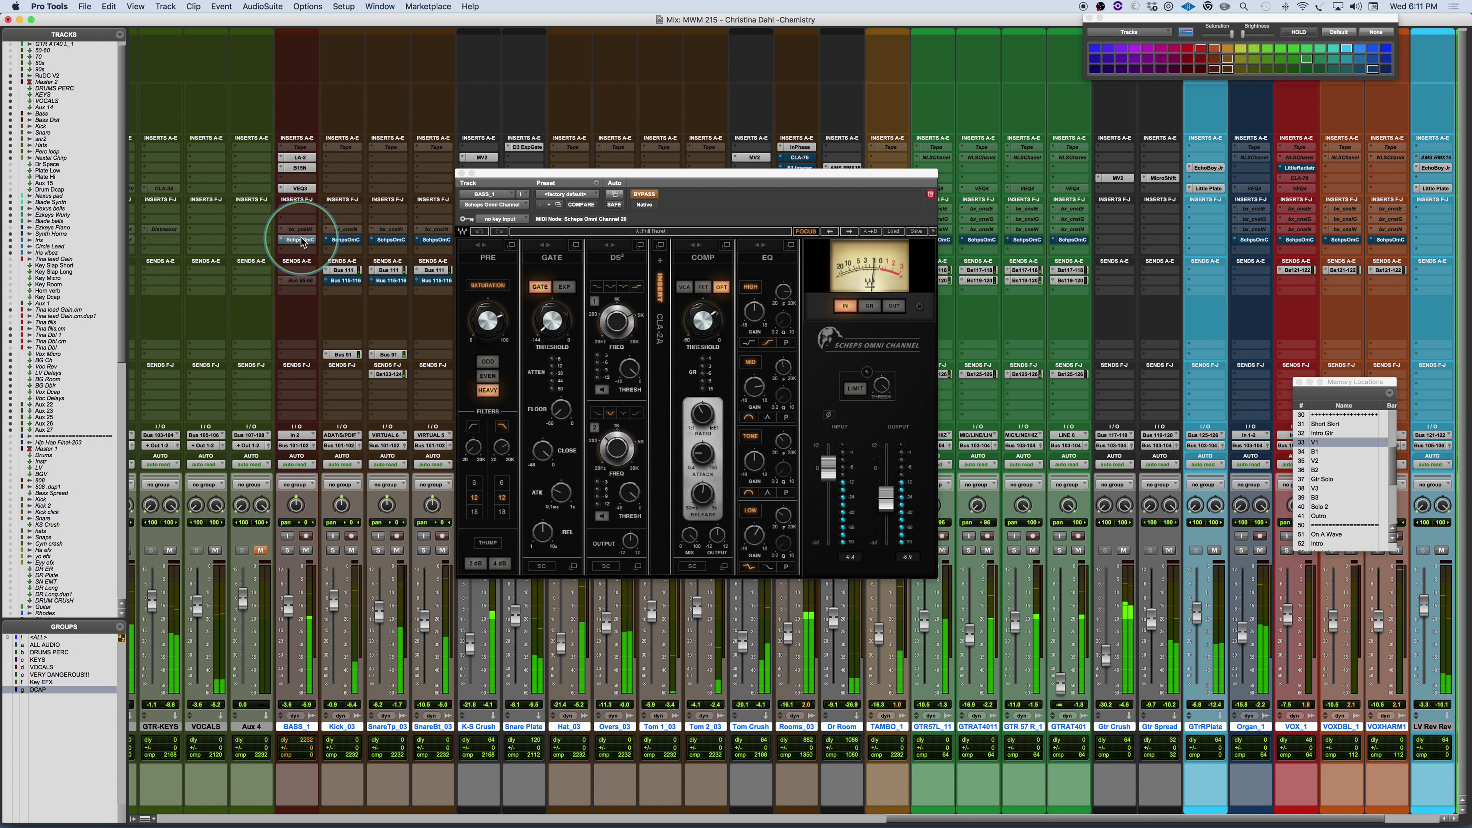
pyautogui.keyDown('alt'); pyautogui.keyDown('super'); pyautogui.click(300, 239); pyautogui.keyUp('super'); pyautogui.keyUp('alt')
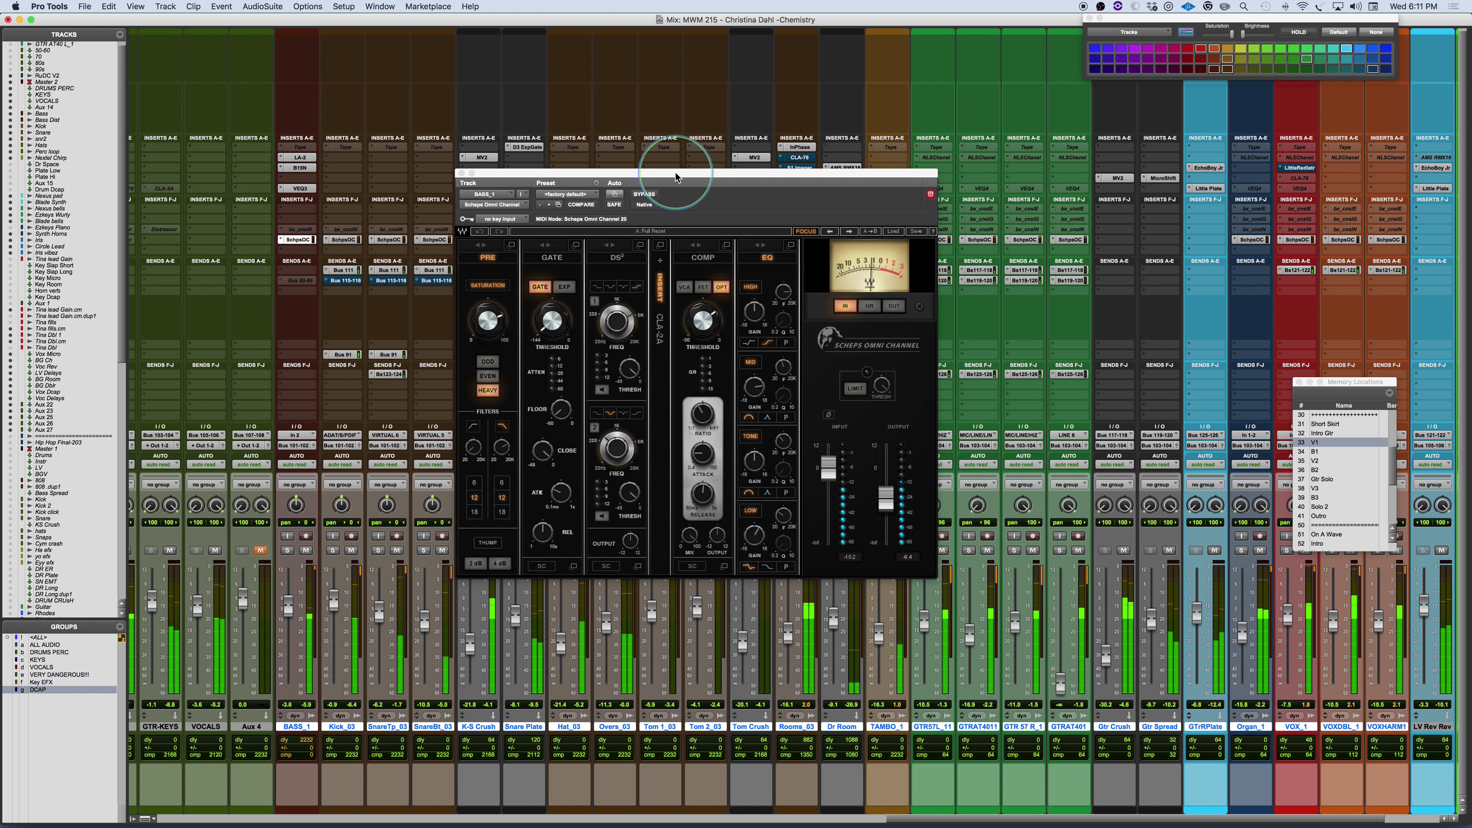
# Compare the soloed BASS_1 track with its Scheps Omni Channel bypassed and active
pyautogui.moveTo(676, 177); pyautogui.dragTo(681, 214)
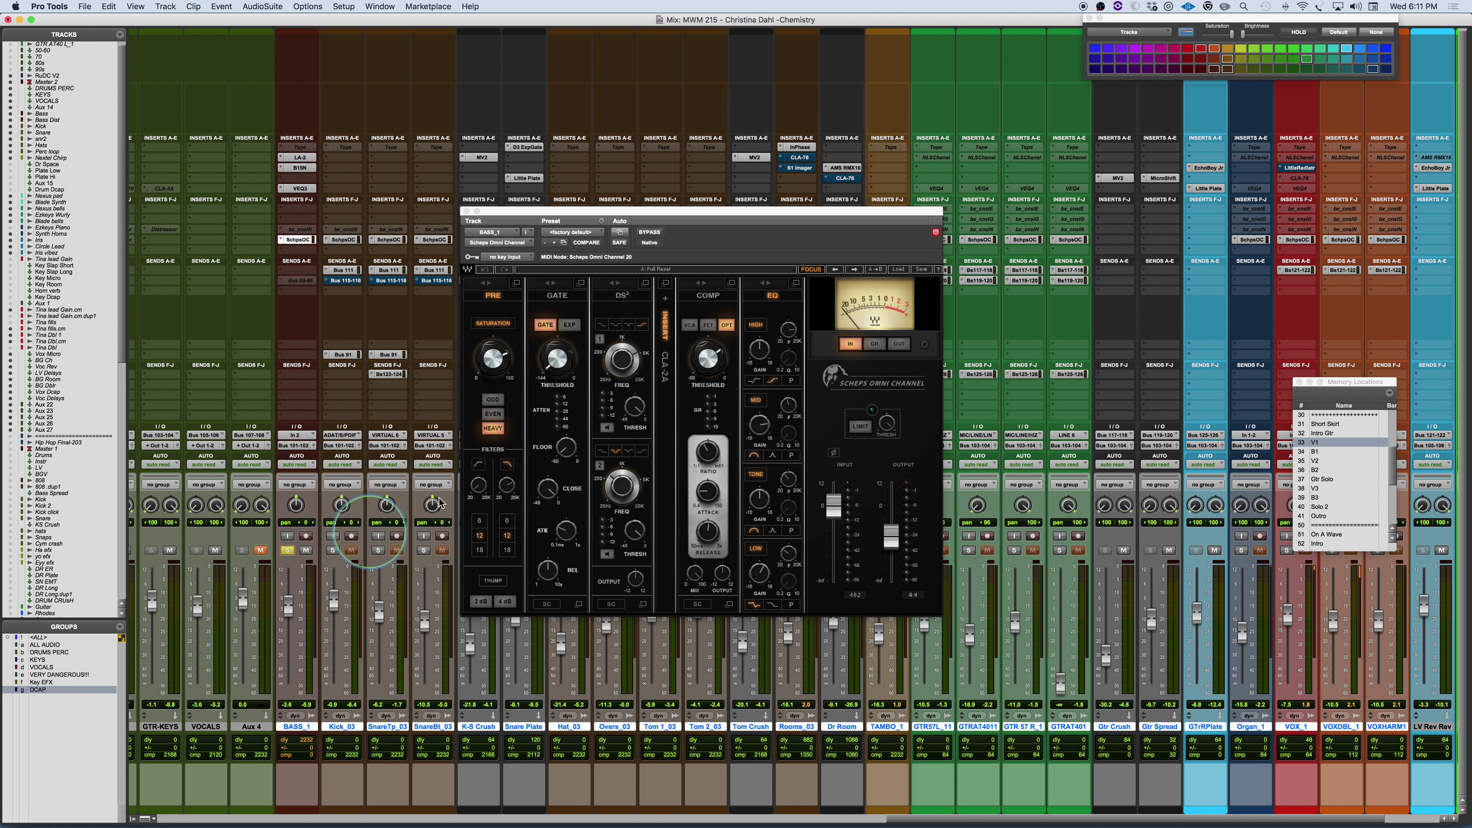
pyautogui.moveTo(657, 216); pyautogui.dragTo(662, 199)
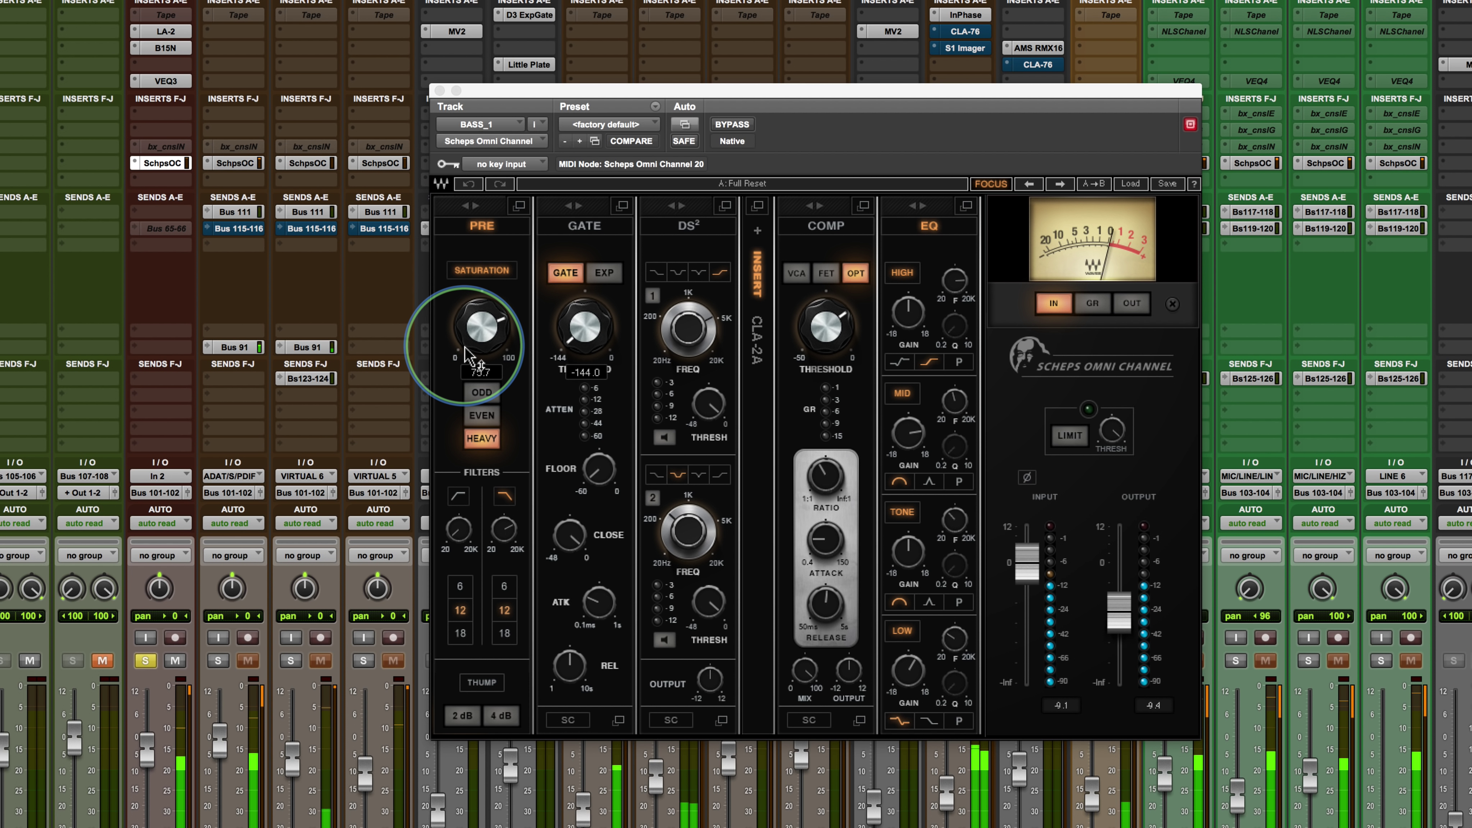
pyautogui.moveTo(471, 341)
pyautogui.click(732, 126)
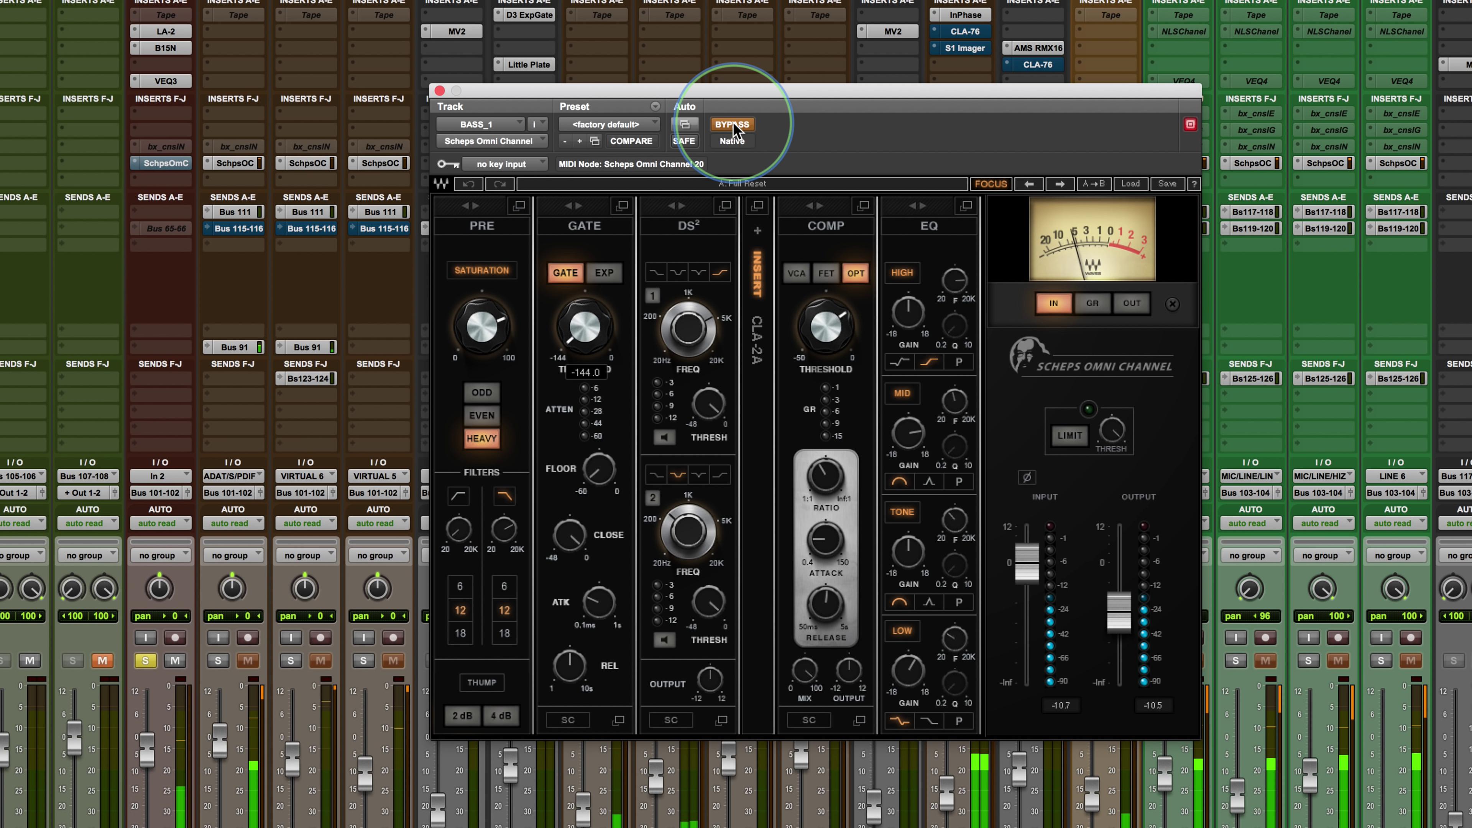
pyautogui.click(732, 125)
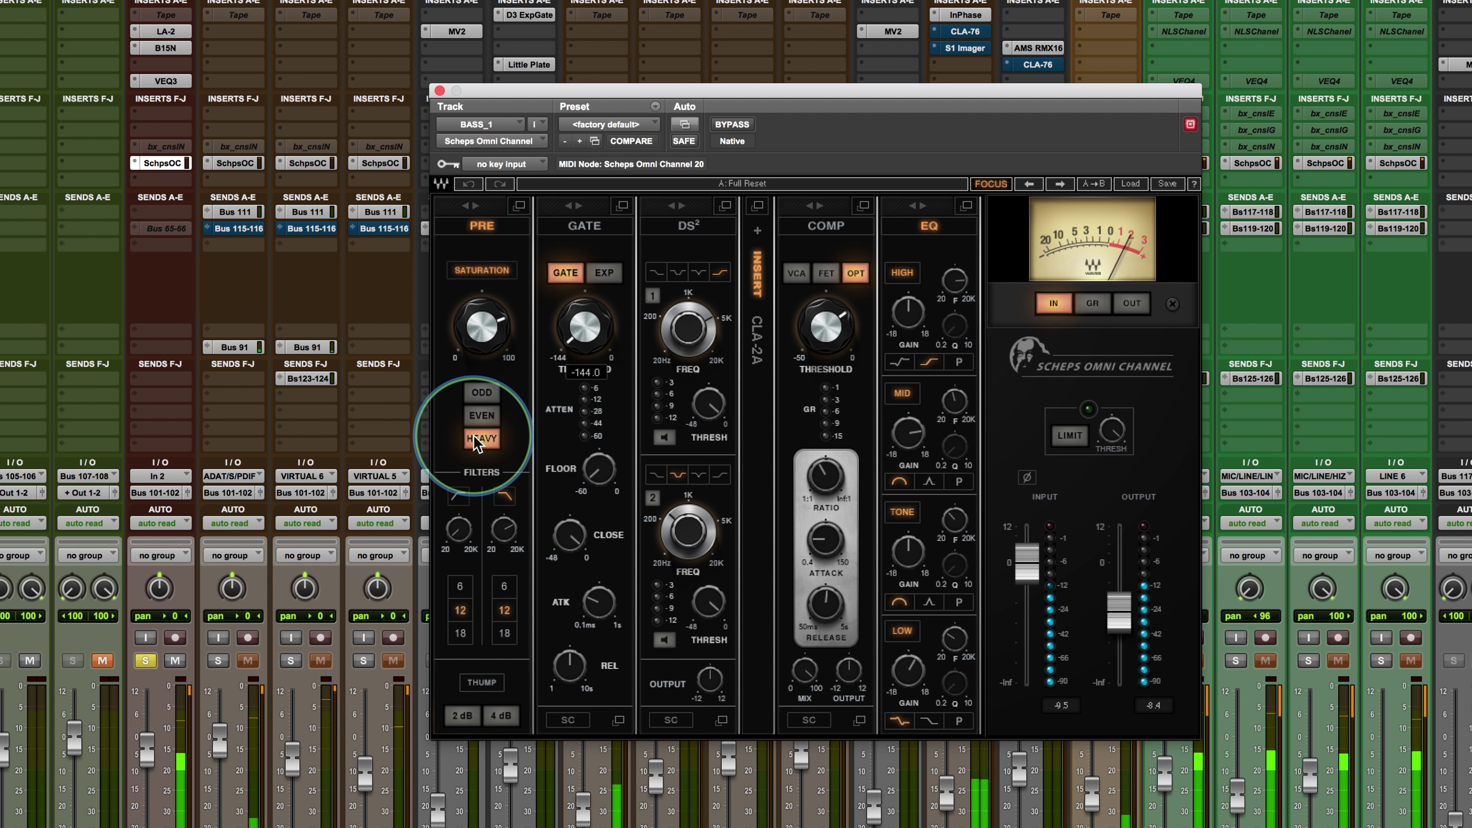
# Try the BASS_1 PRE saturation at its maximum with a higher plugin output level, and back the saturation off
pyautogui.moveTo(474, 339); pyautogui.dragTo(477, 163)
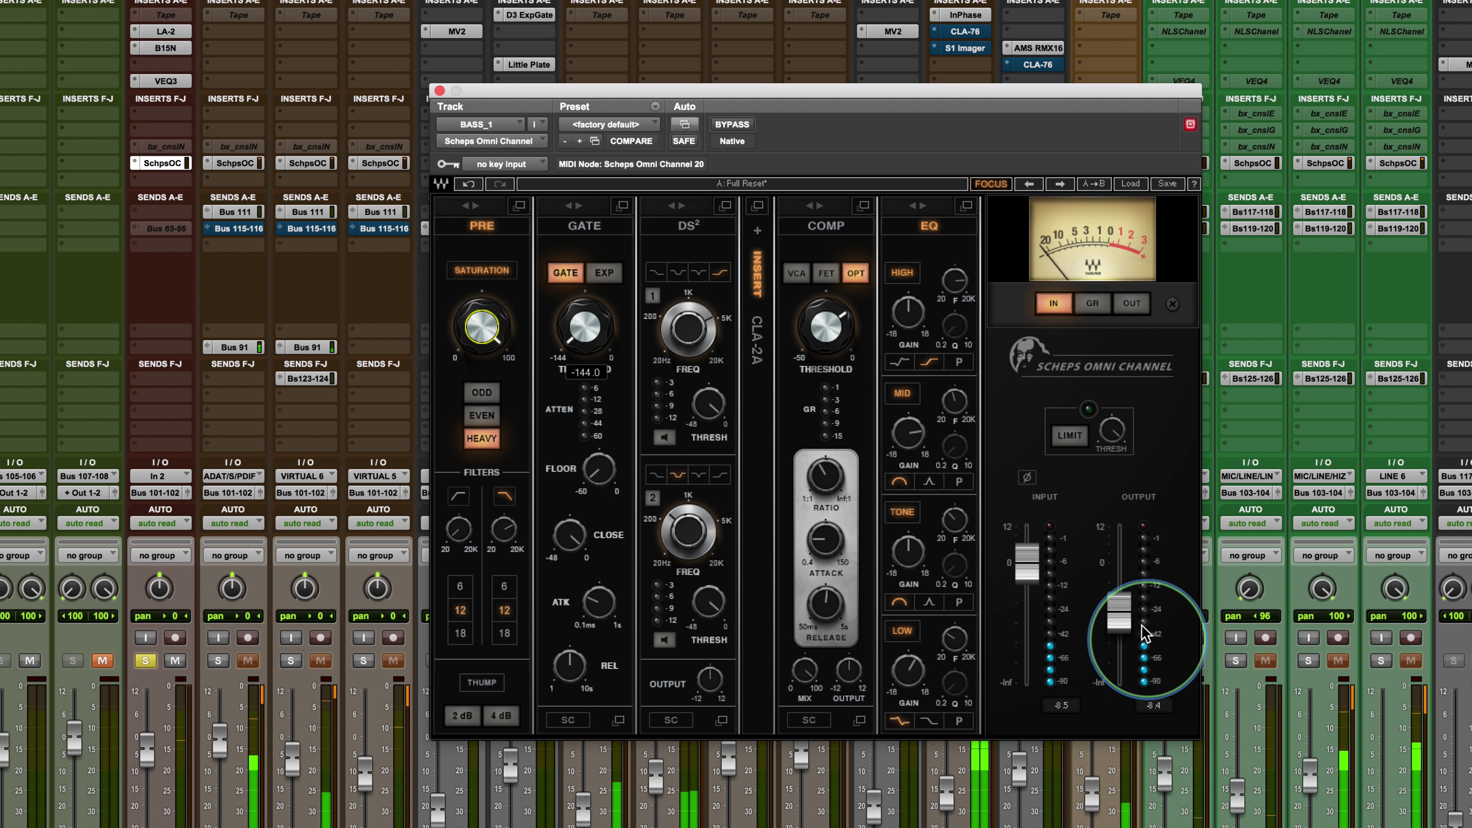
pyautogui.moveTo(1122, 613); pyautogui.dragTo(1119, 588)
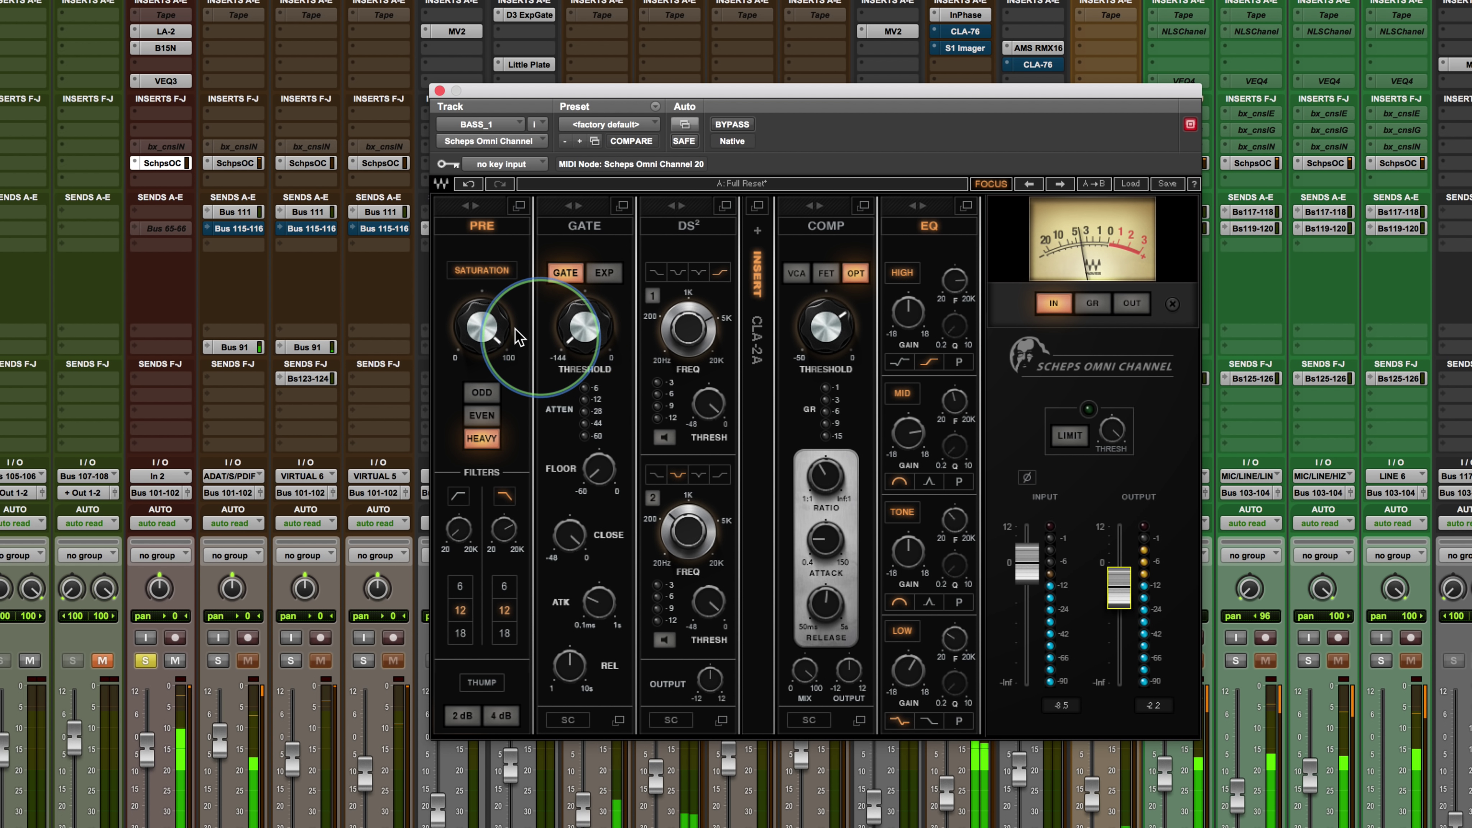
pyautogui.moveTo(477, 326); pyautogui.dragTo(472, 394)
# Audition the Odd and Even saturation modes on BASS_1, return to Heavy at 75.0, and lower the plugin output
pyautogui.click(481, 394)
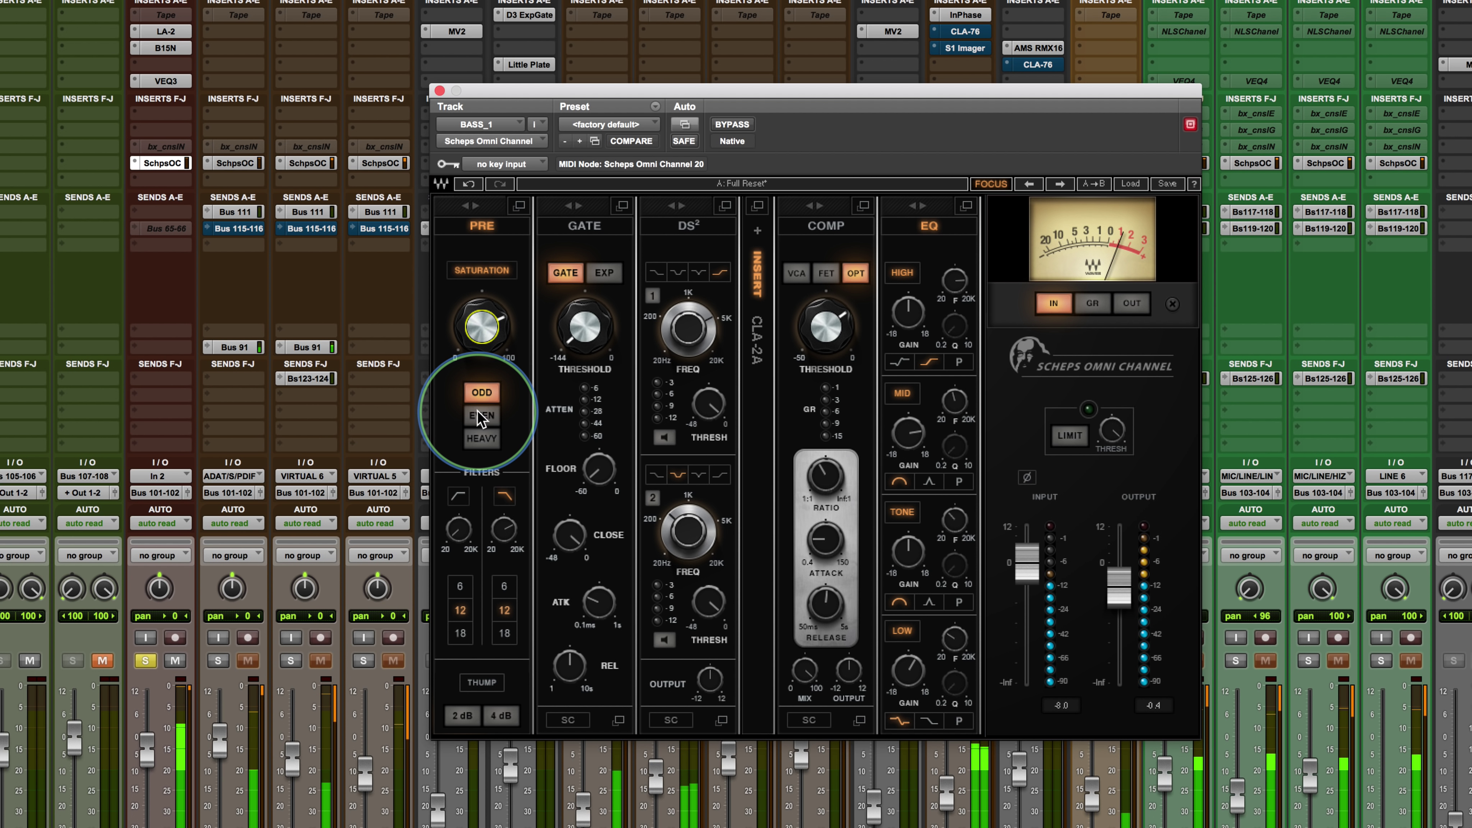
pyautogui.click(482, 415)
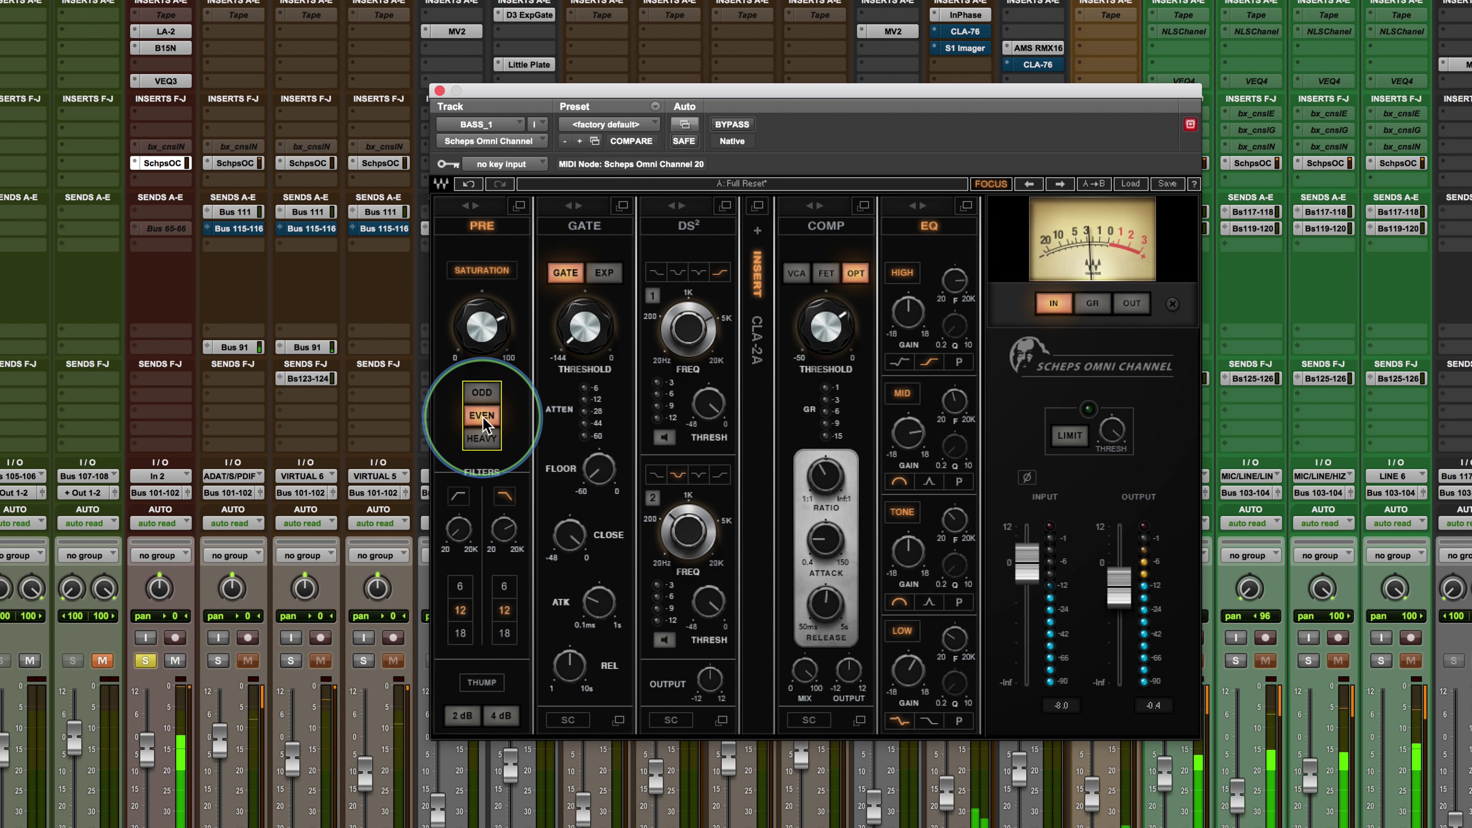
pyautogui.moveTo(483, 336); pyautogui.dragTo(483, 335)
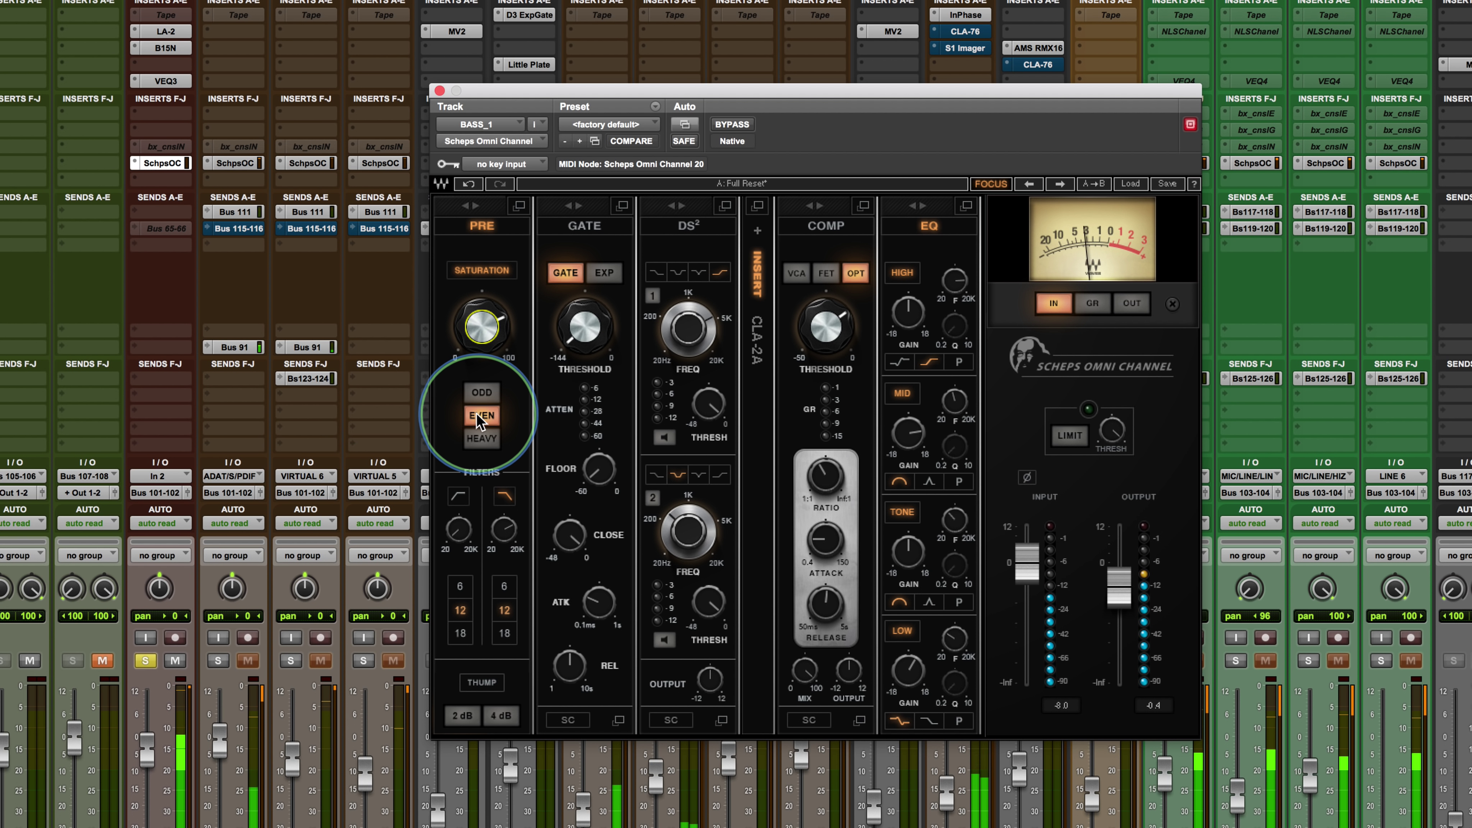
pyautogui.click(479, 442)
pyautogui.moveTo(482, 328); pyautogui.dragTo(471, 342)
pyautogui.moveTo(1119, 586); pyautogui.dragTo(1120, 610)
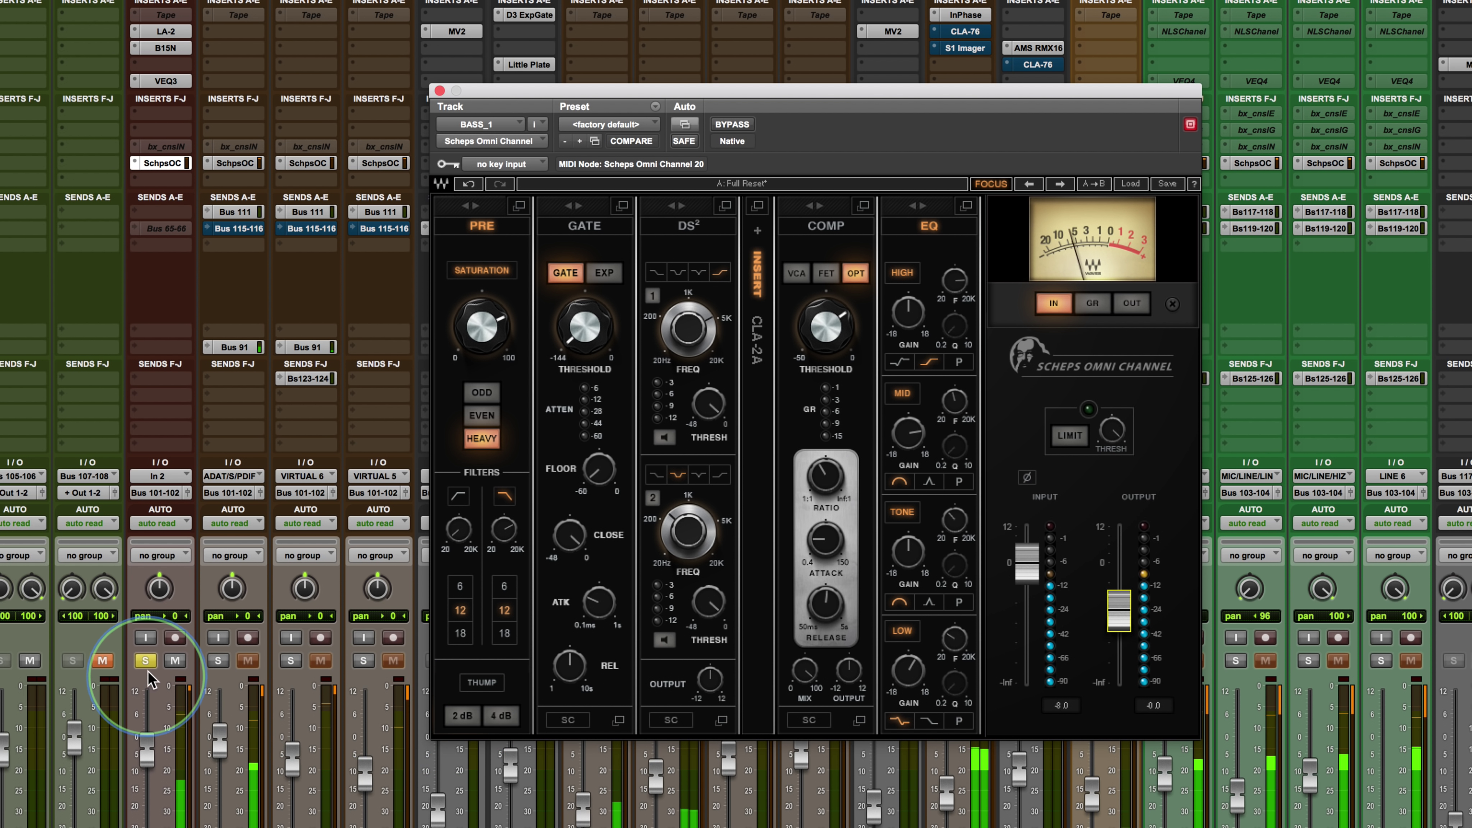
# Enable Thump at 4 dB in the BASS_1 PRE module and unsolo the track
pyautogui.click(490, 687)
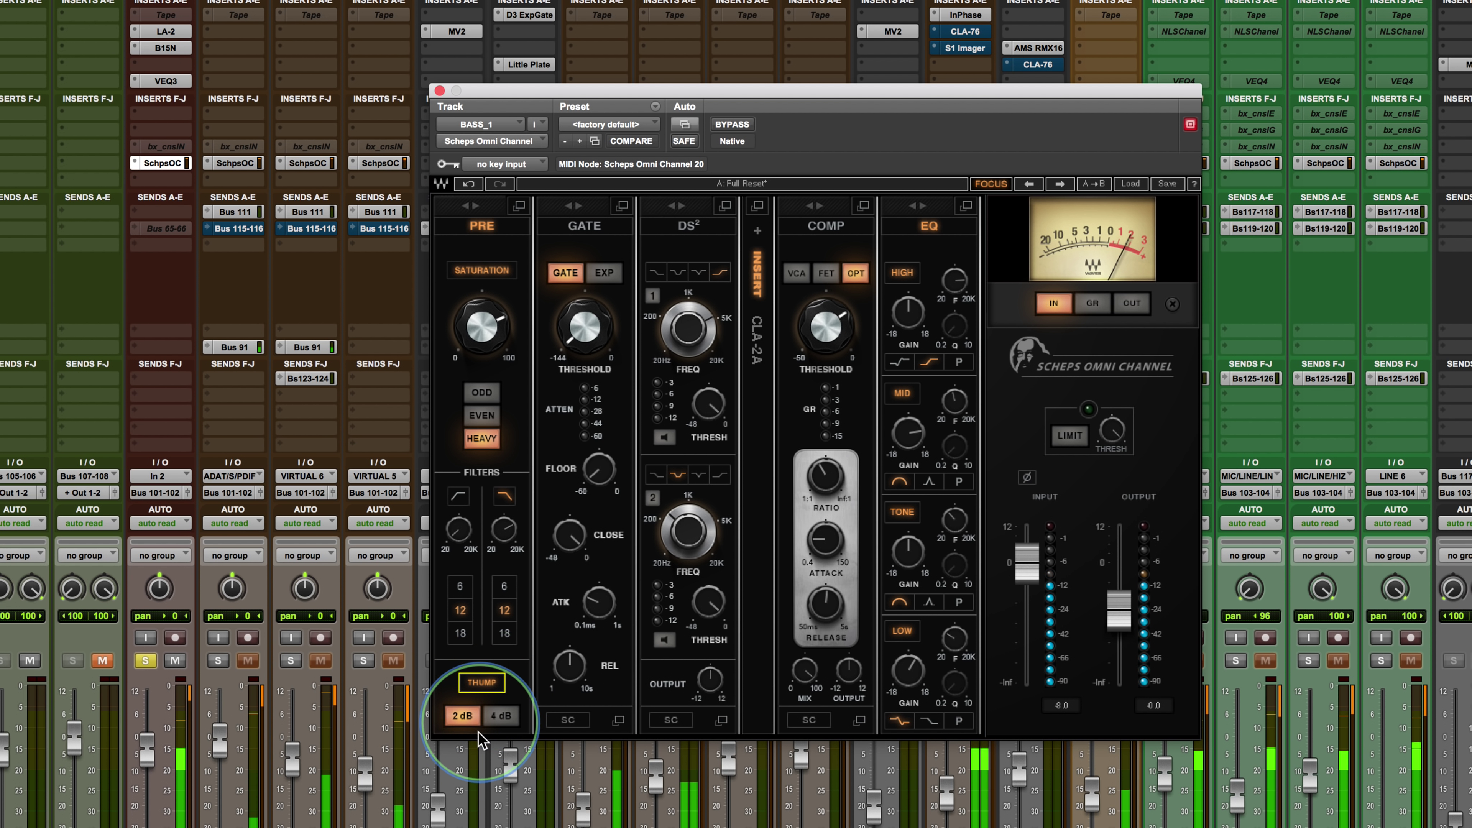
pyautogui.click(502, 717)
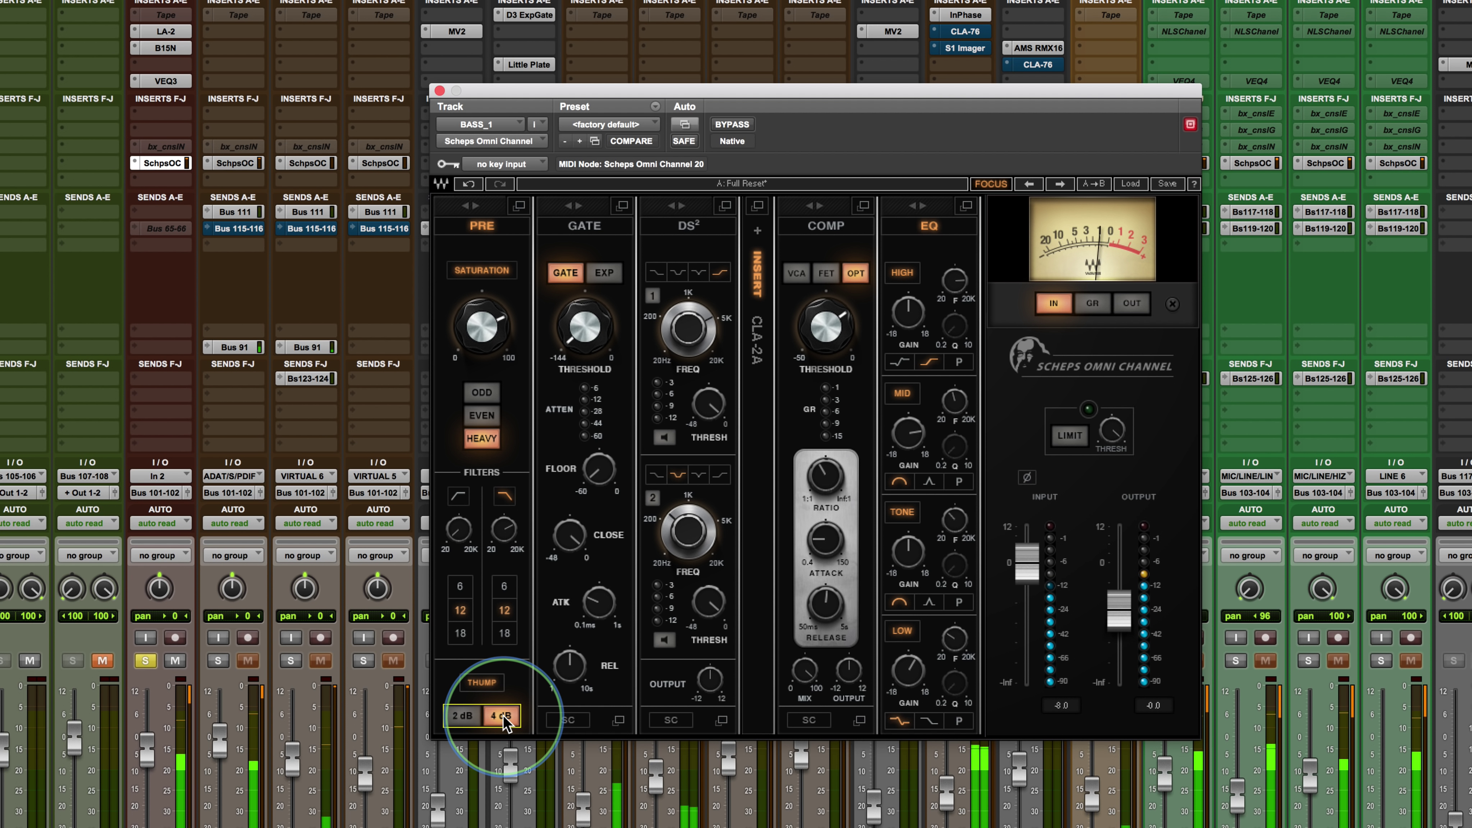
pyautogui.click(145, 662)
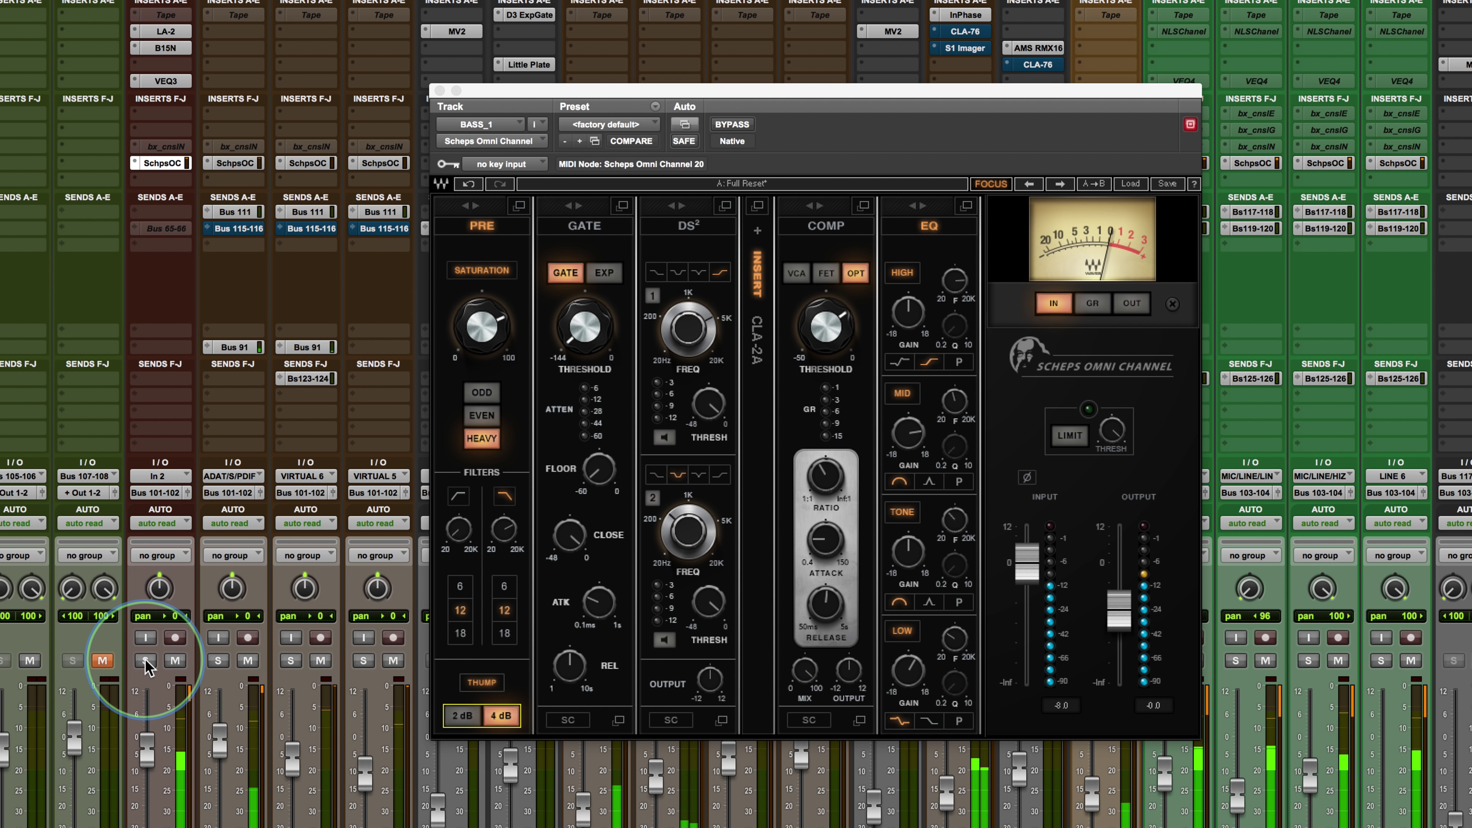
# Mute the VOCALS track and compare the bass Thump at 2 dB, 4 dB and off, keeping 4 dB, before stopping playback
pyautogui.hscroll(-3, 137, 679)
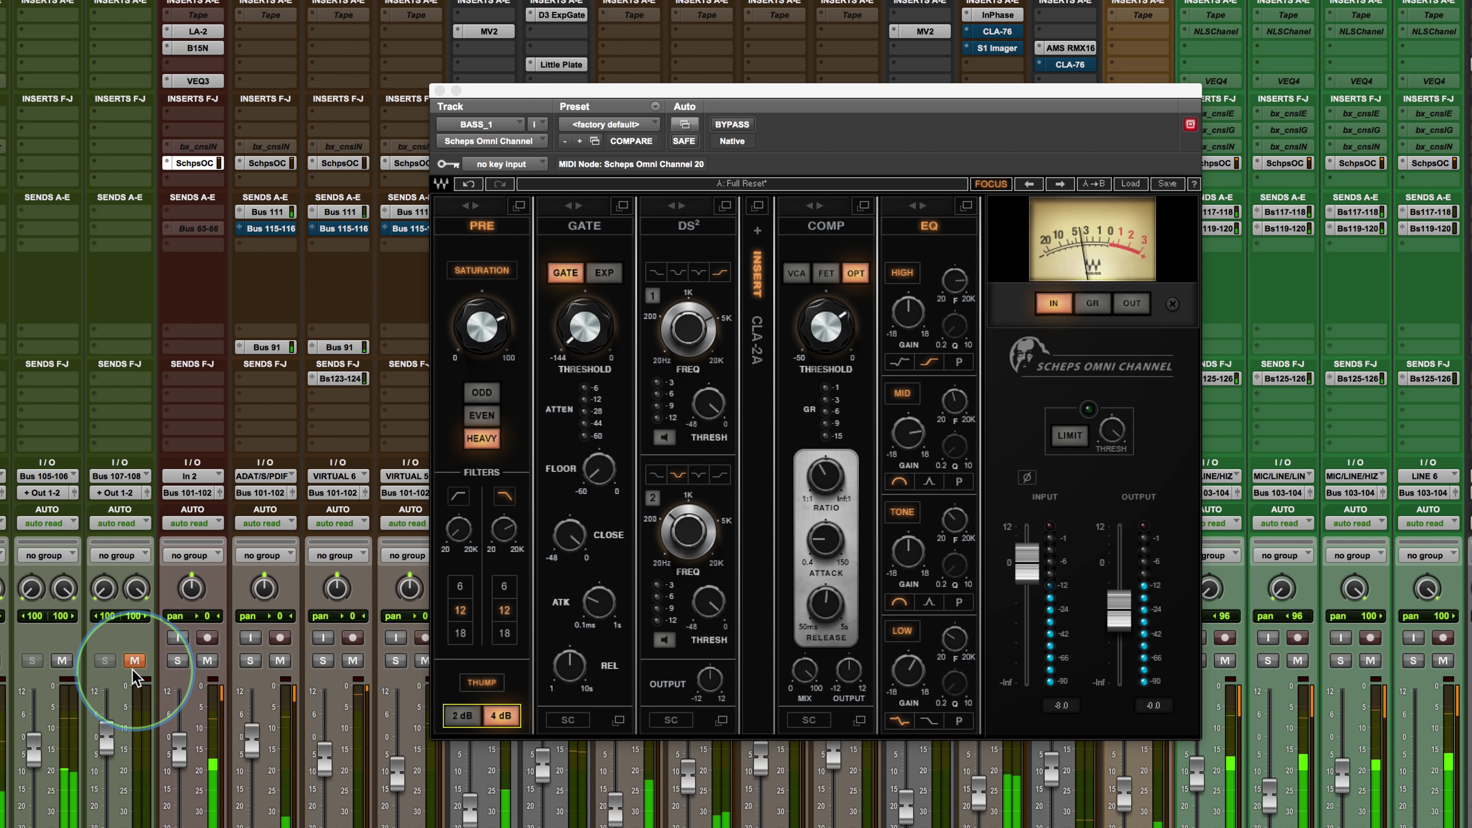
pyautogui.click(110, 661)
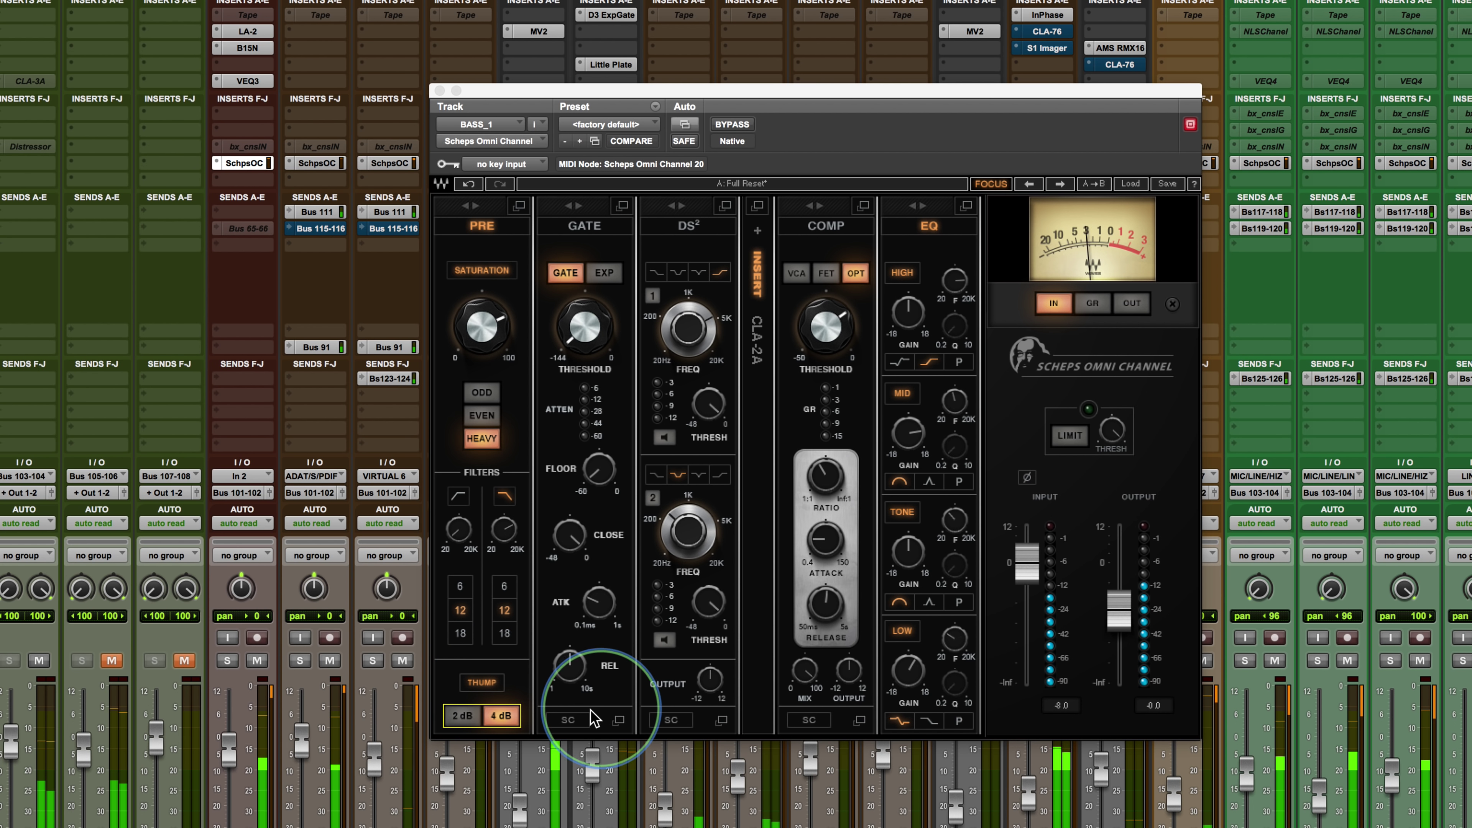
pyautogui.click(462, 717)
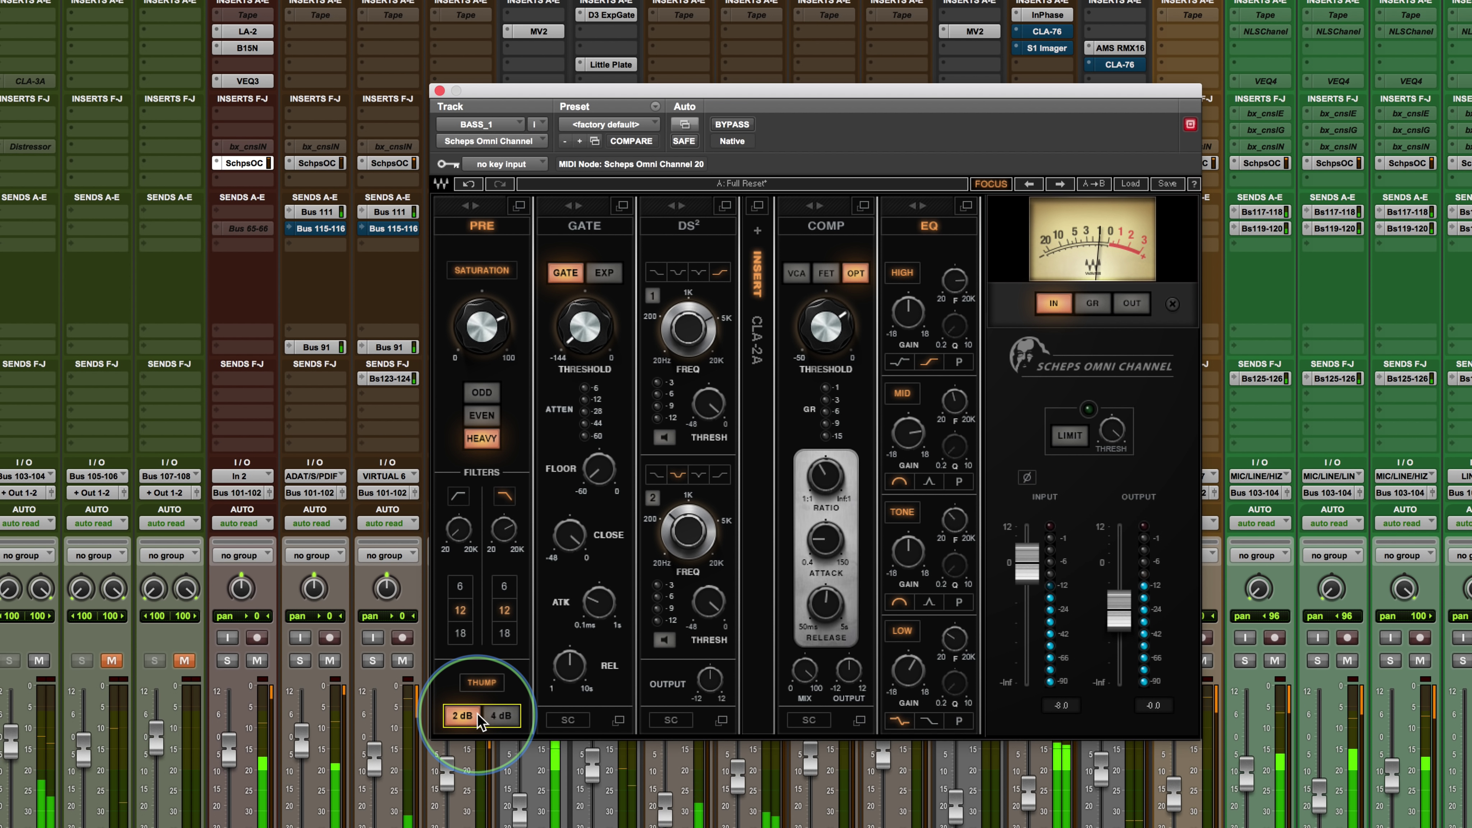
pyautogui.click(501, 716)
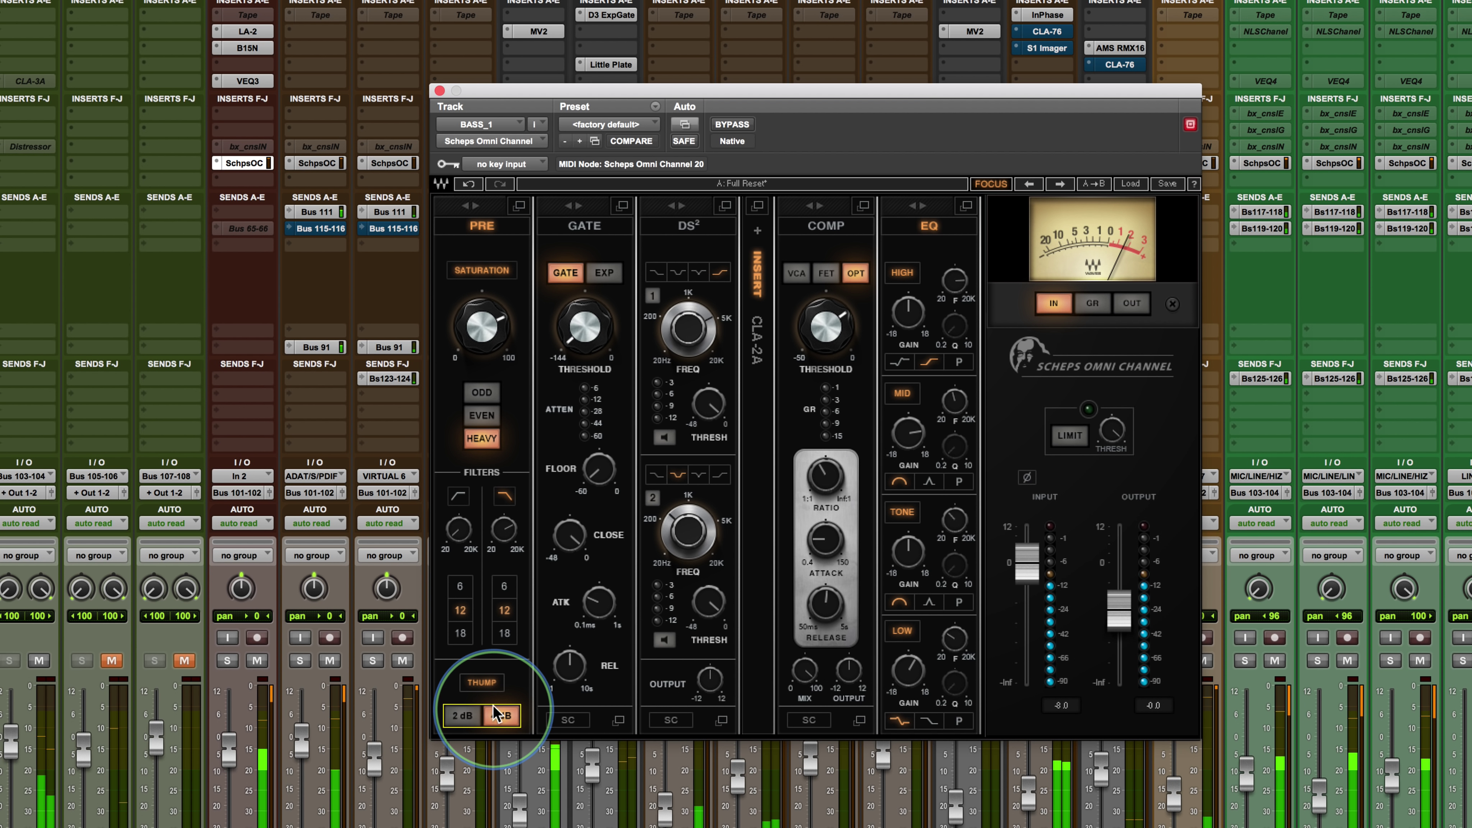
pyautogui.click(483, 684)
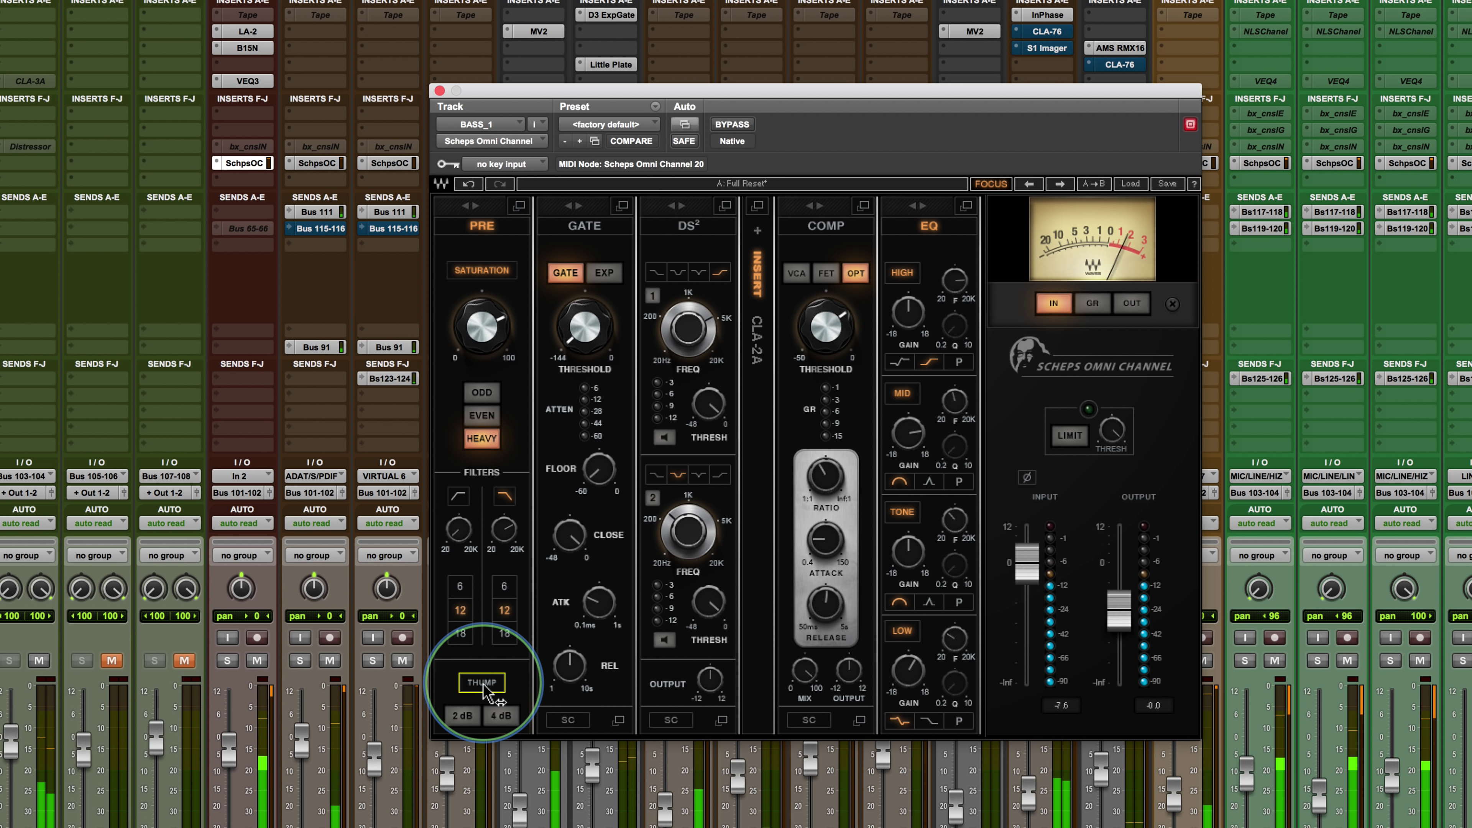
pyautogui.click(483, 685)
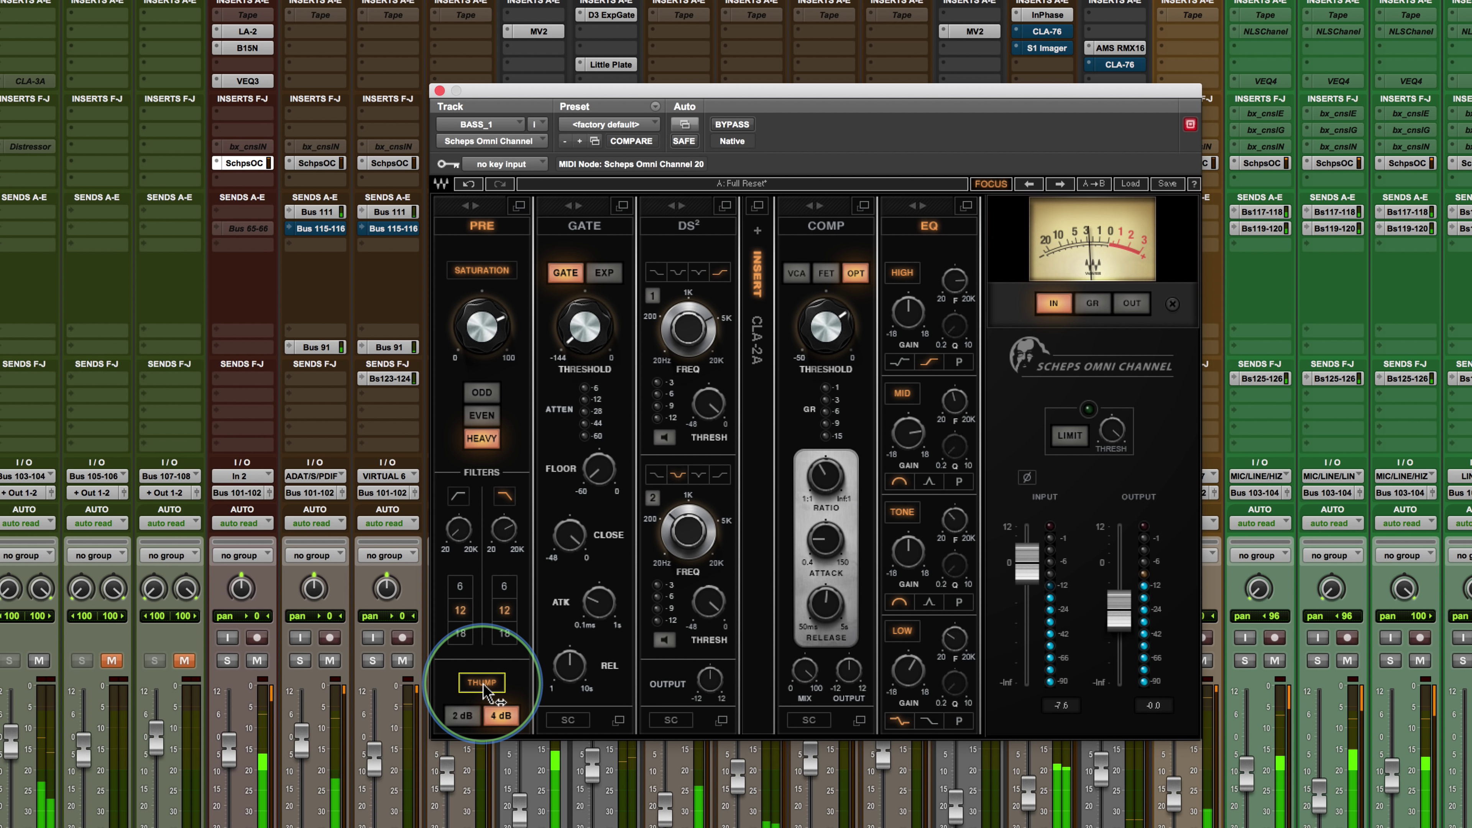
pyautogui.press('space')
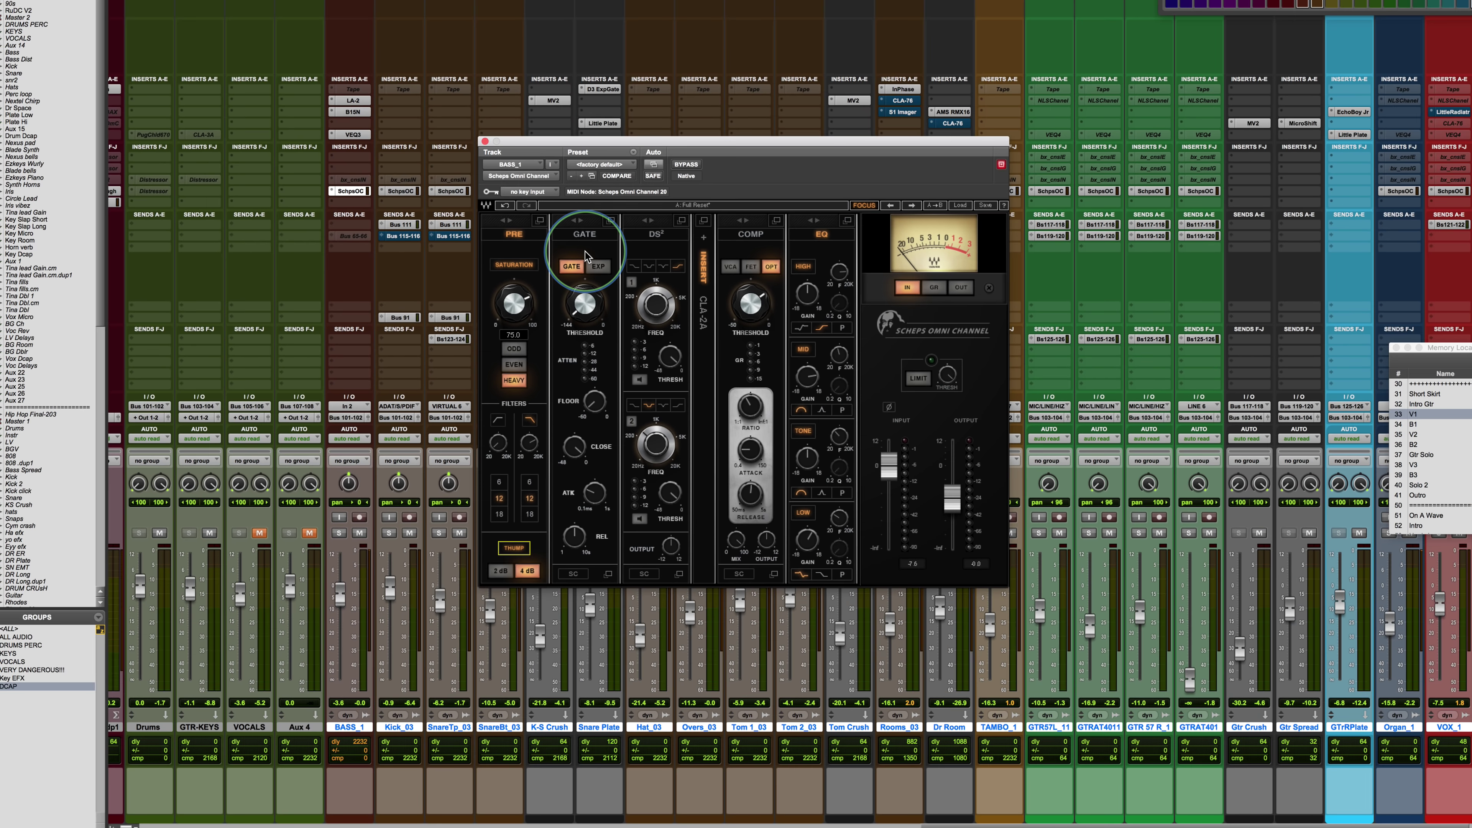
# View the Scheps Omni Channel settings on the SnareBt_03 track
pyautogui.moveTo(691, 141); pyautogui.dragTo(702, 205)
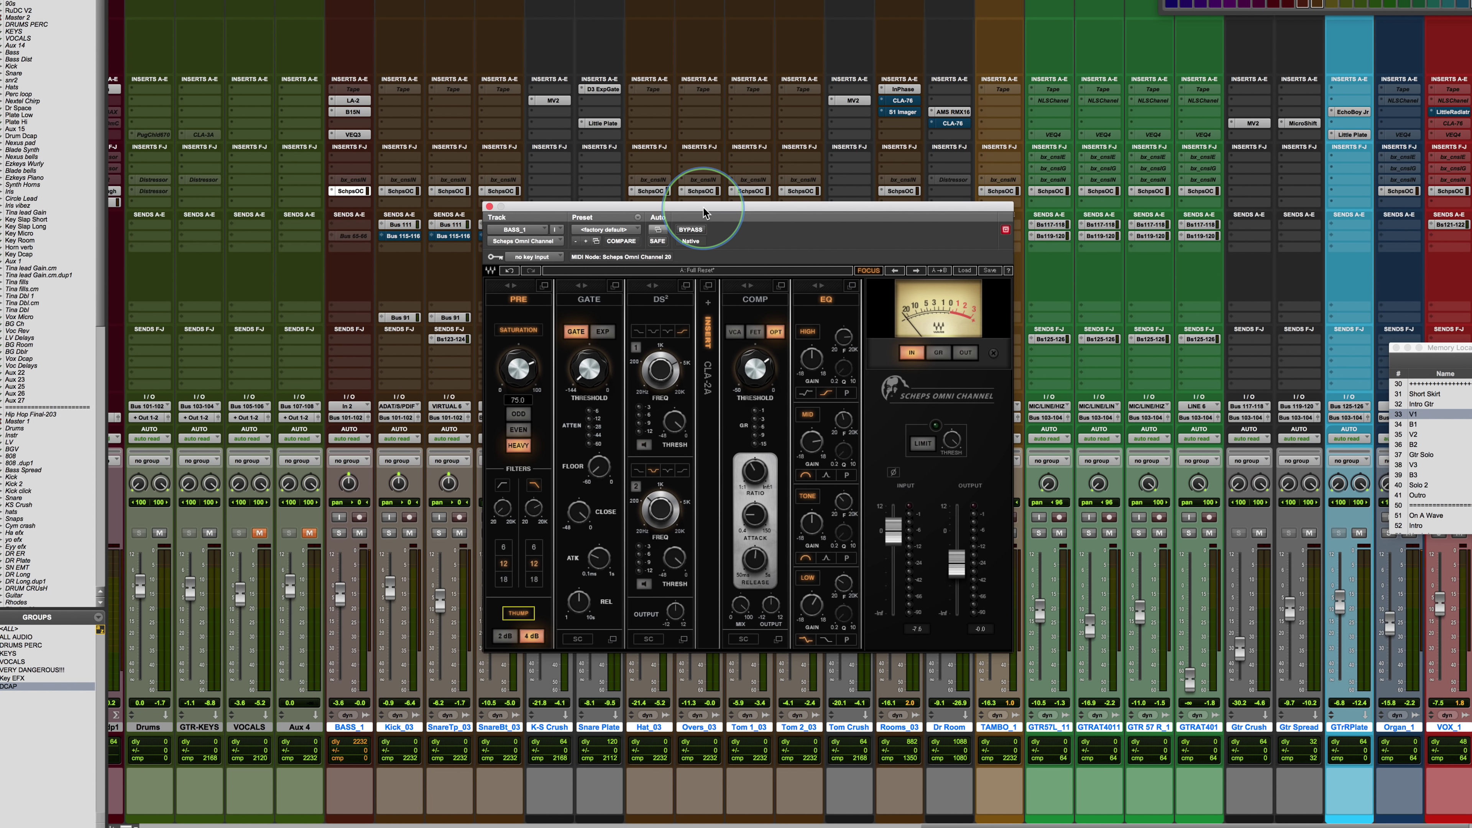
pyautogui.click(502, 191)
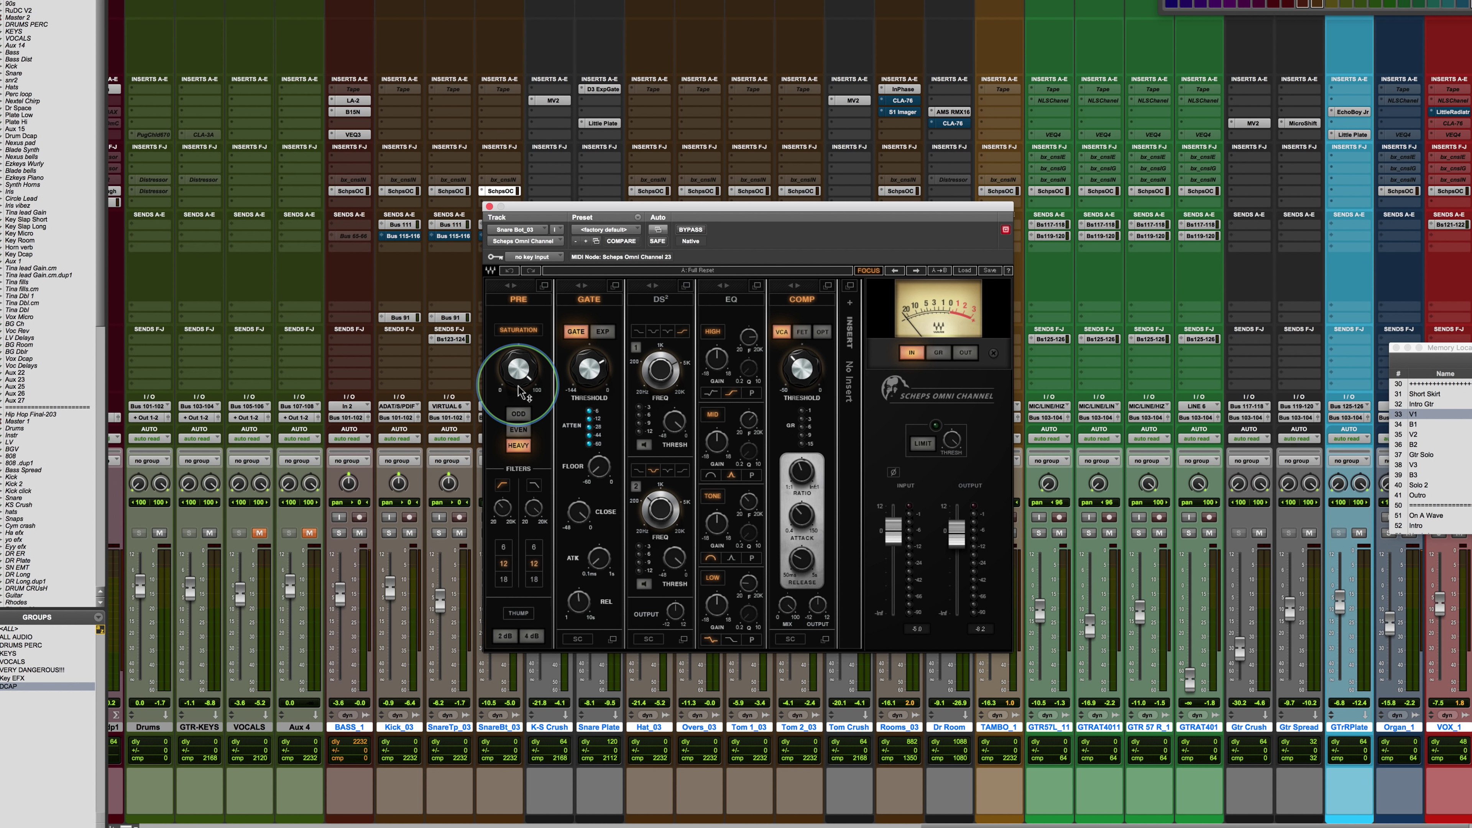
pyautogui.moveTo(780, 206)
pyautogui.mouseDown()
pyautogui.moveTo(650, 226)
pyautogui.moveTo(478, 210)
pyautogui.moveTo(848, 221)
pyautogui.moveTo(783, 190)
pyautogui.mouseUp()
# Open the Scheps Omni Channel on the Rooms_03 track and solo that track
pyautogui.click(900, 190)
pyautogui.click(888, 534)
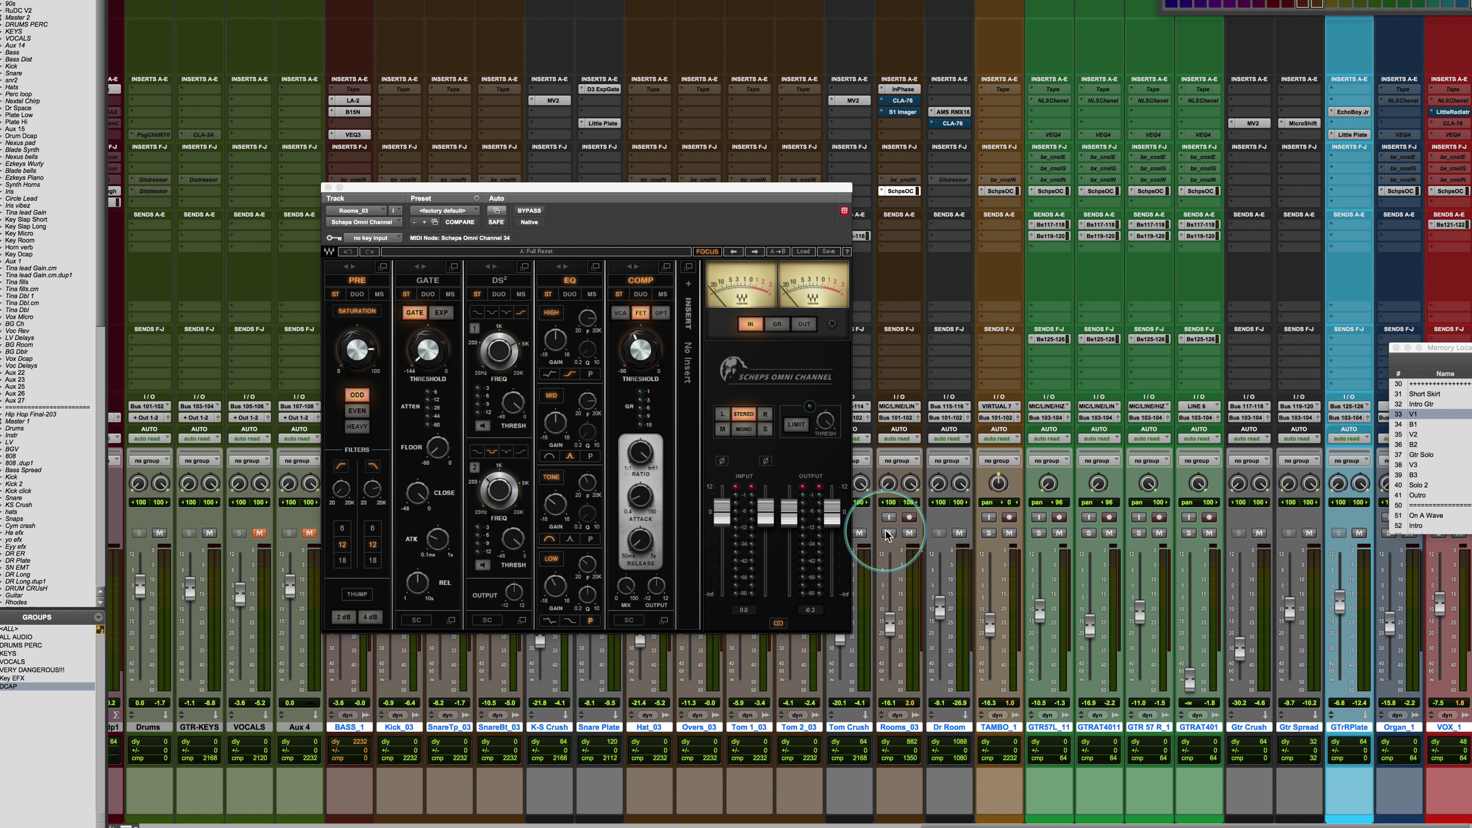
pyautogui.moveTo(509, 194); pyautogui.dragTo(616, 232)
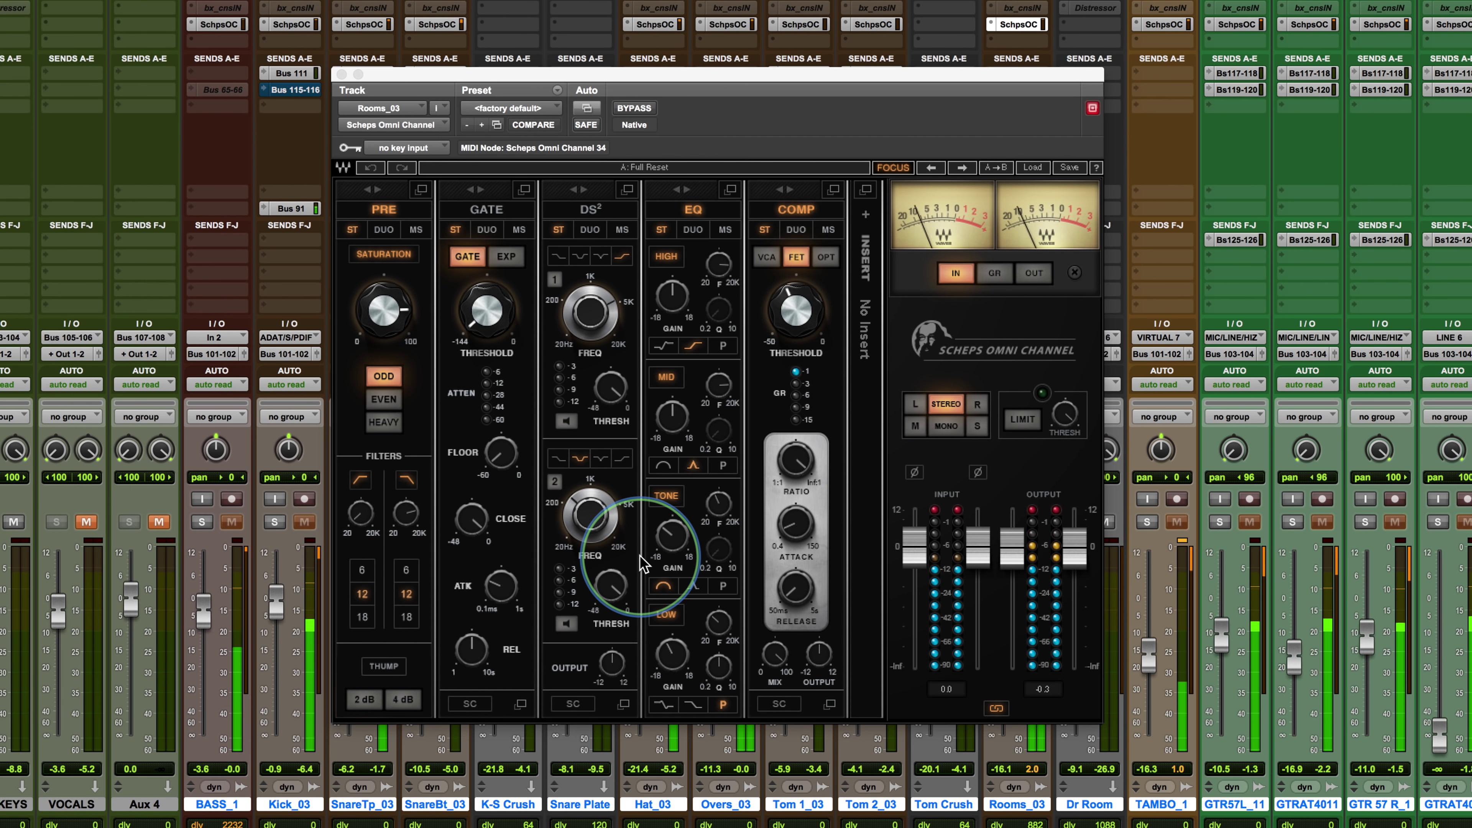
# Audition the Odd, Even and Heavy saturation modes on Rooms_03, keep Heavy, and lower the saturation slightly
pyautogui.click(383, 209)
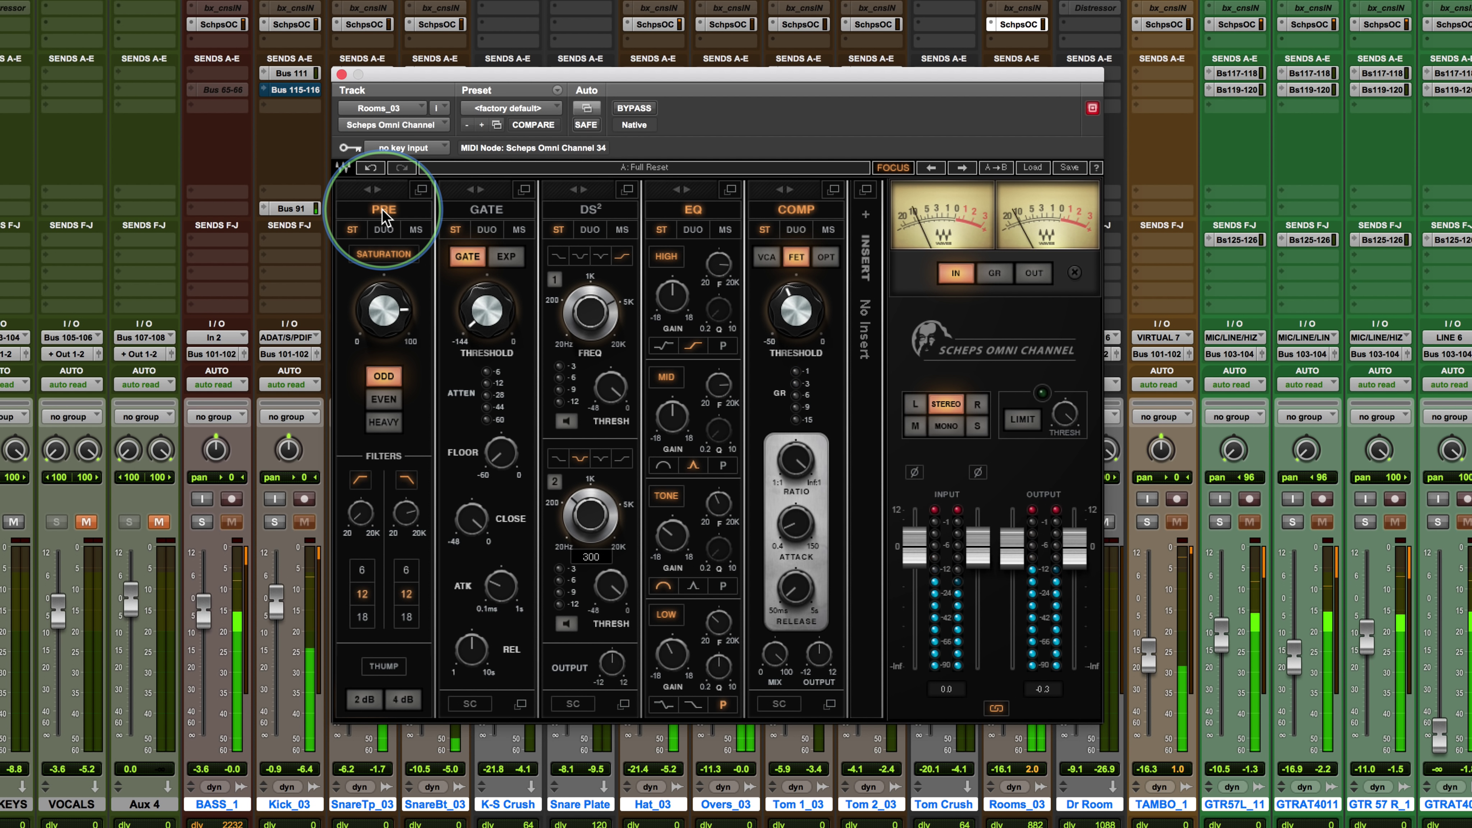
pyautogui.click(381, 423)
pyautogui.moveTo(372, 314)
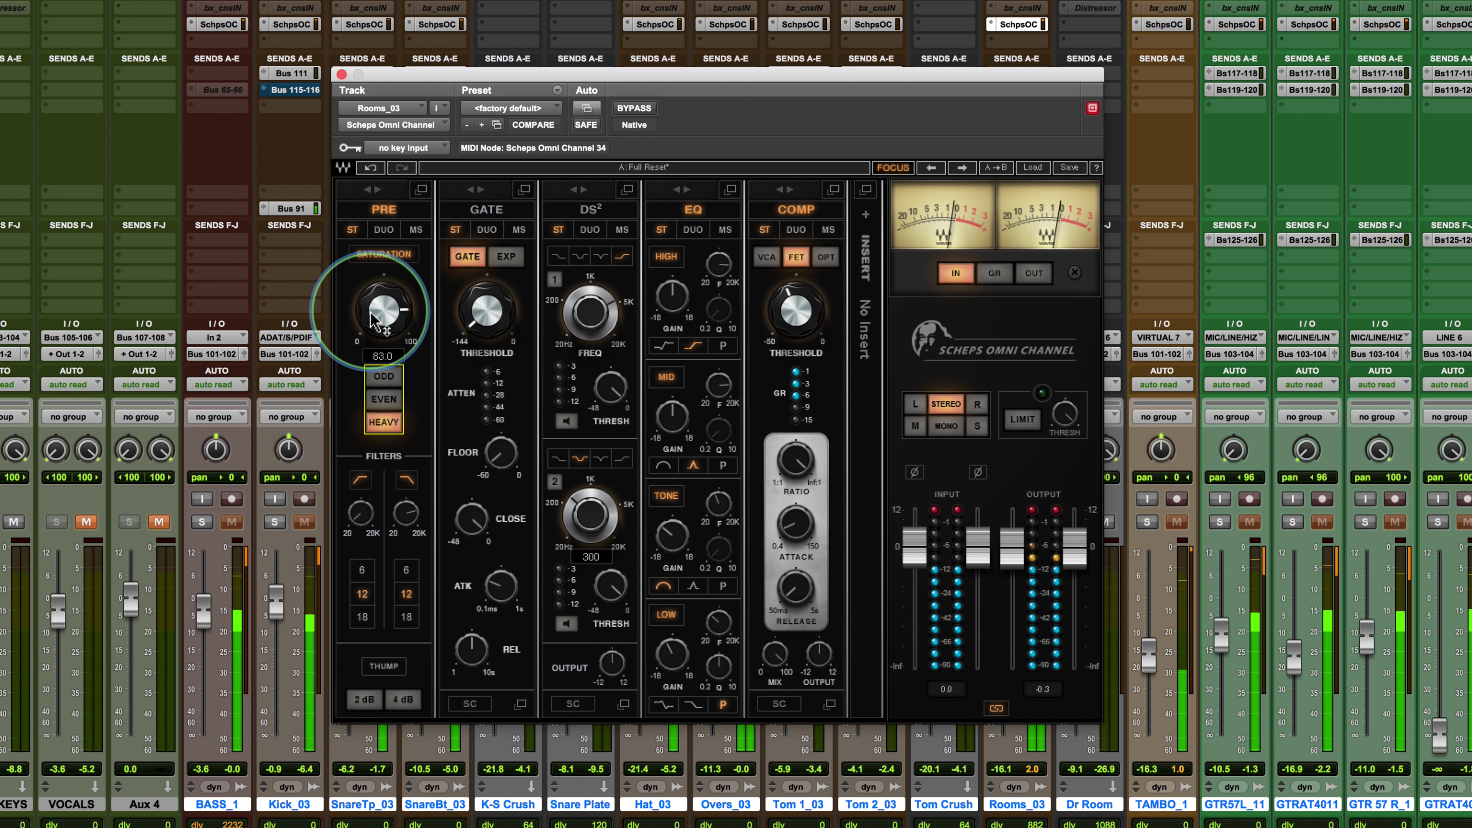
pyautogui.click(383, 376)
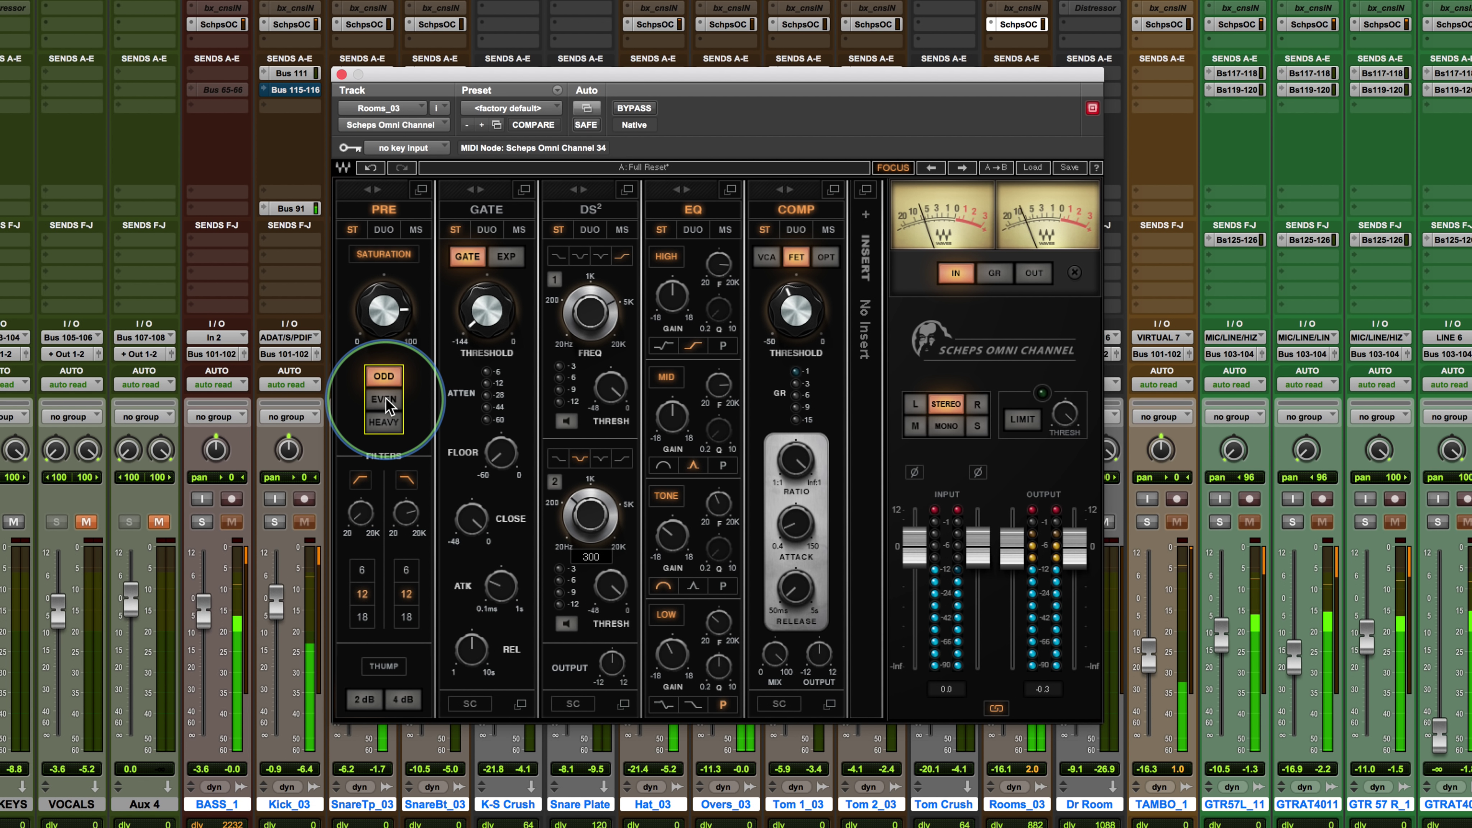
pyautogui.click(384, 399)
pyautogui.click(384, 422)
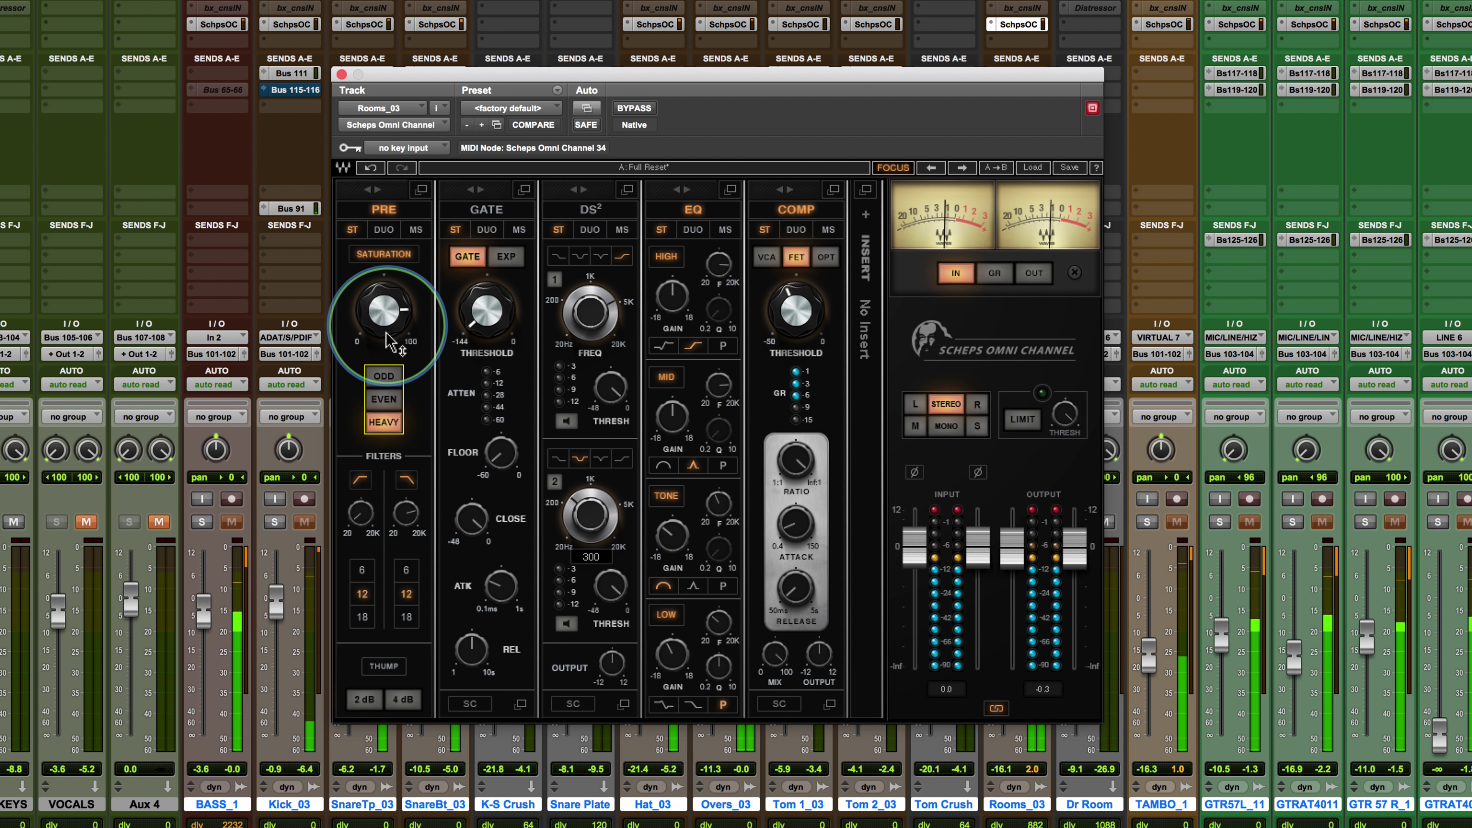
pyautogui.moveTo(386, 334); pyautogui.dragTo(374, 348)
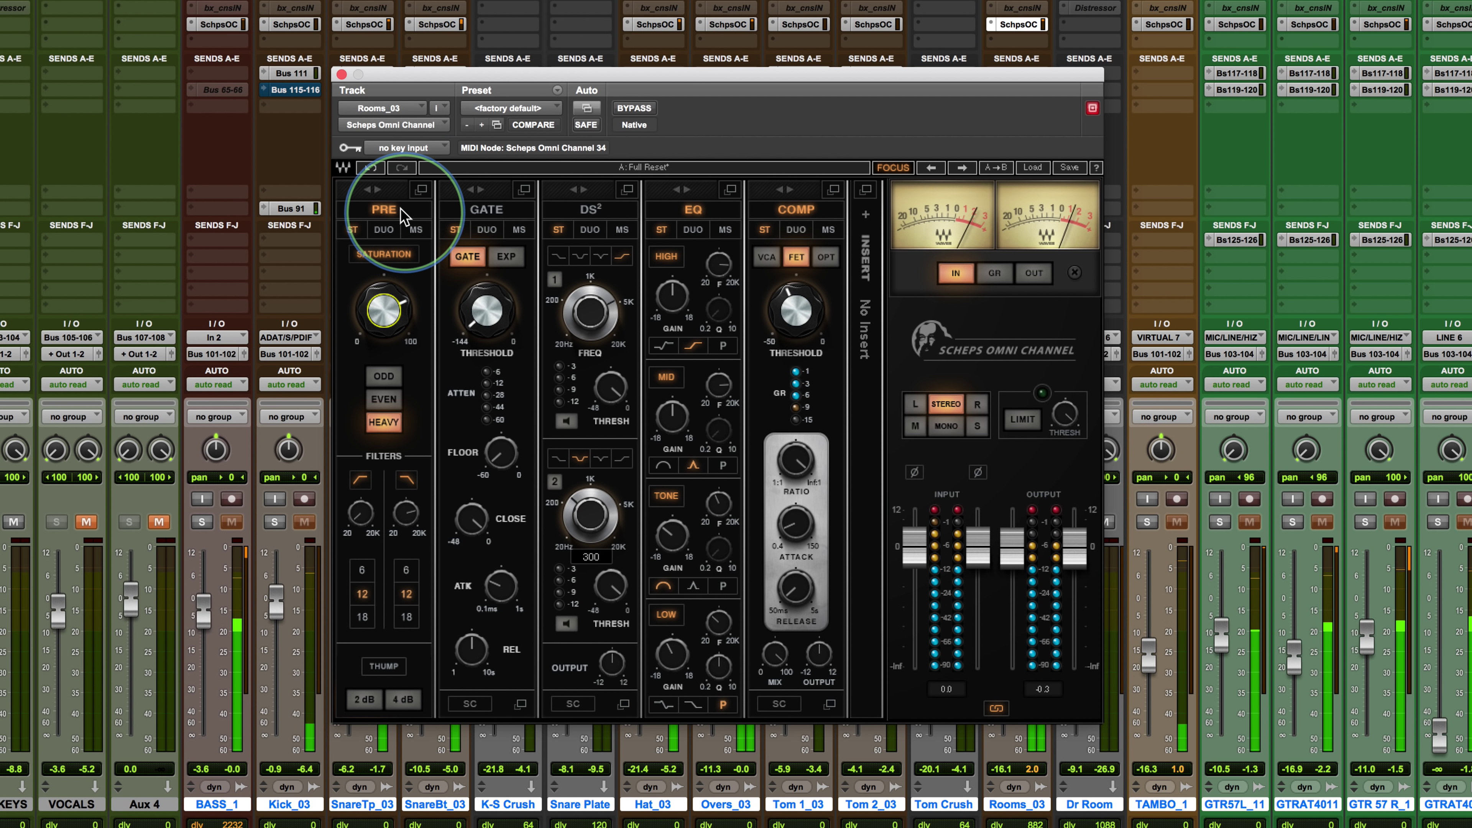
# Compare the Rooms_03 track with its Scheps Omni Channel bypassed and active
pyautogui.click(634, 108)
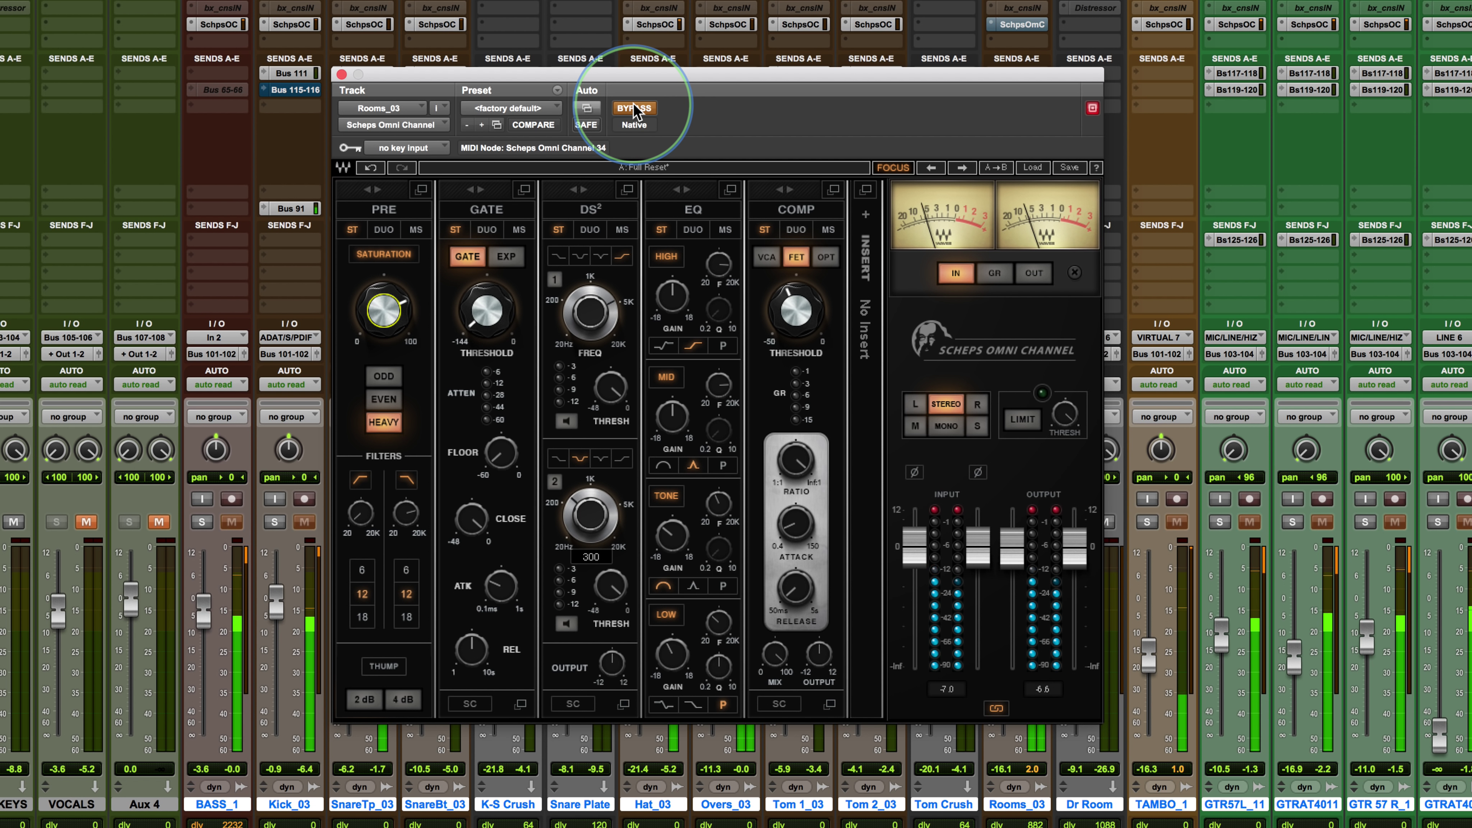
pyautogui.click(634, 108)
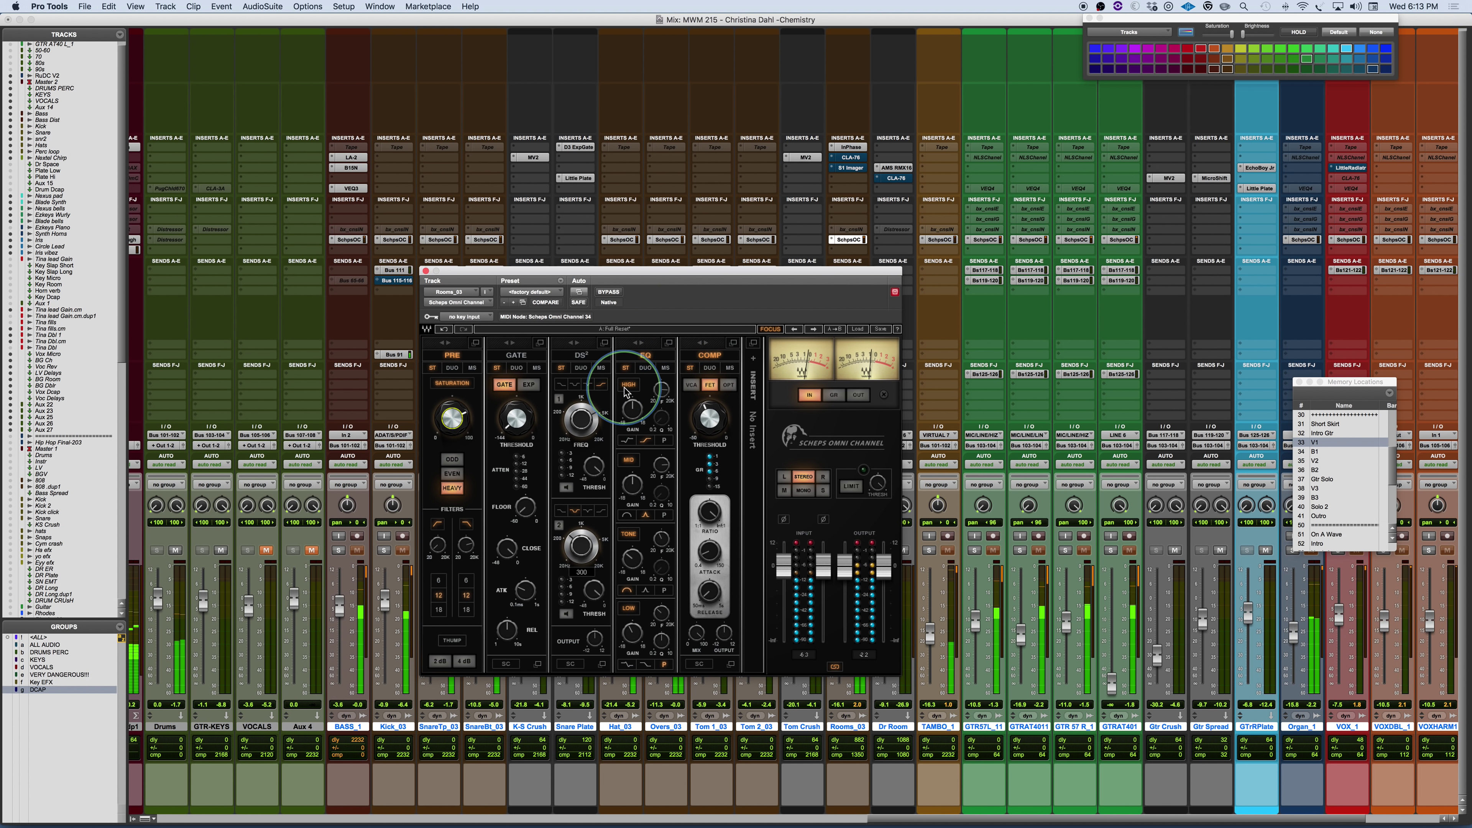
# Unsolo the Rooms_03 track to hear it in the full mix, keeping its plugin window clear of the solo controls
pyautogui.moveTo(637, 271); pyautogui.dragTo(552, 248)
pyautogui.click(838, 550)
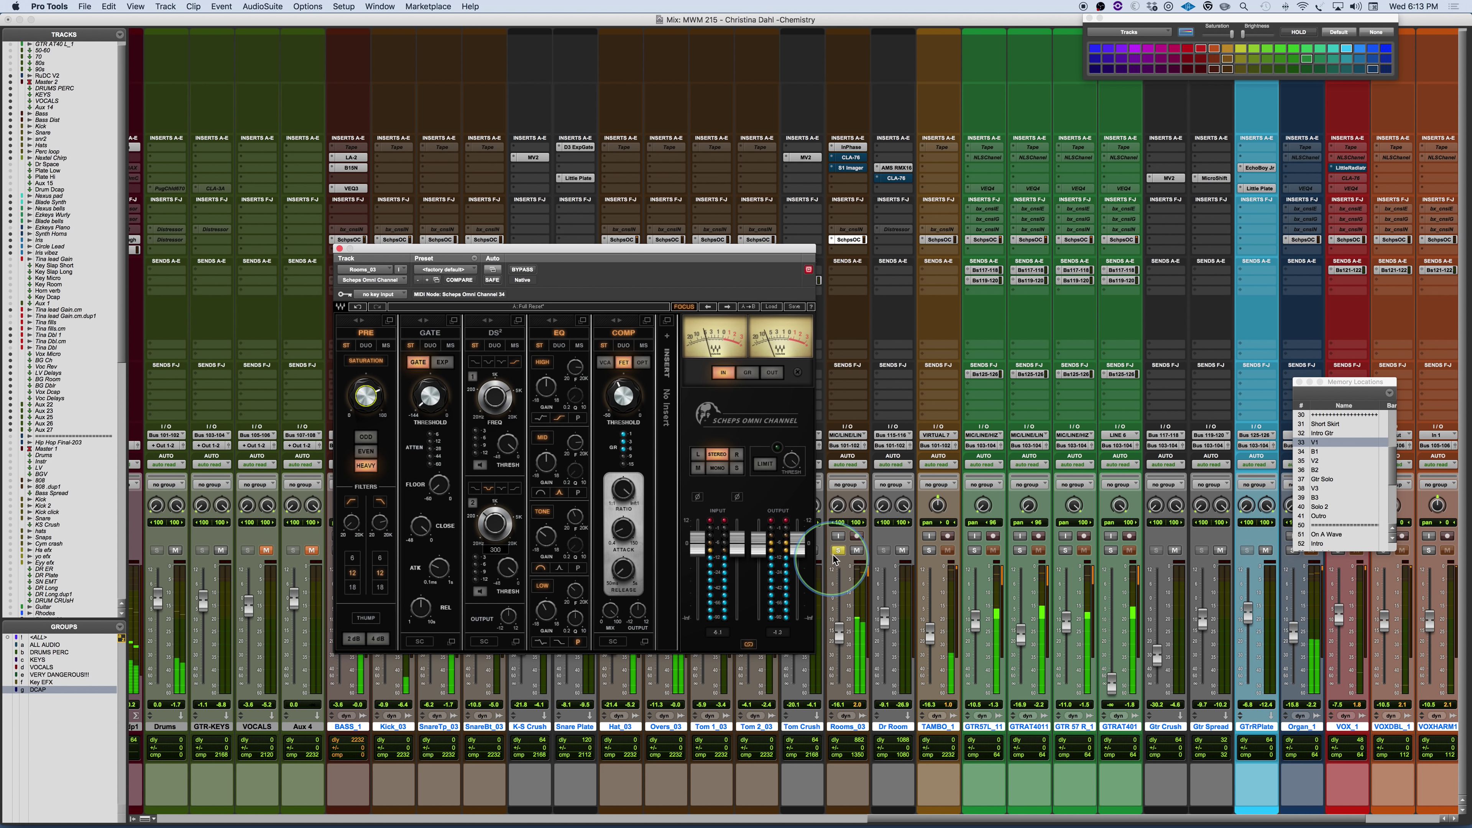
pyautogui.click(843, 554)
pyautogui.moveTo(709, 246); pyautogui.dragTo(831, 246)
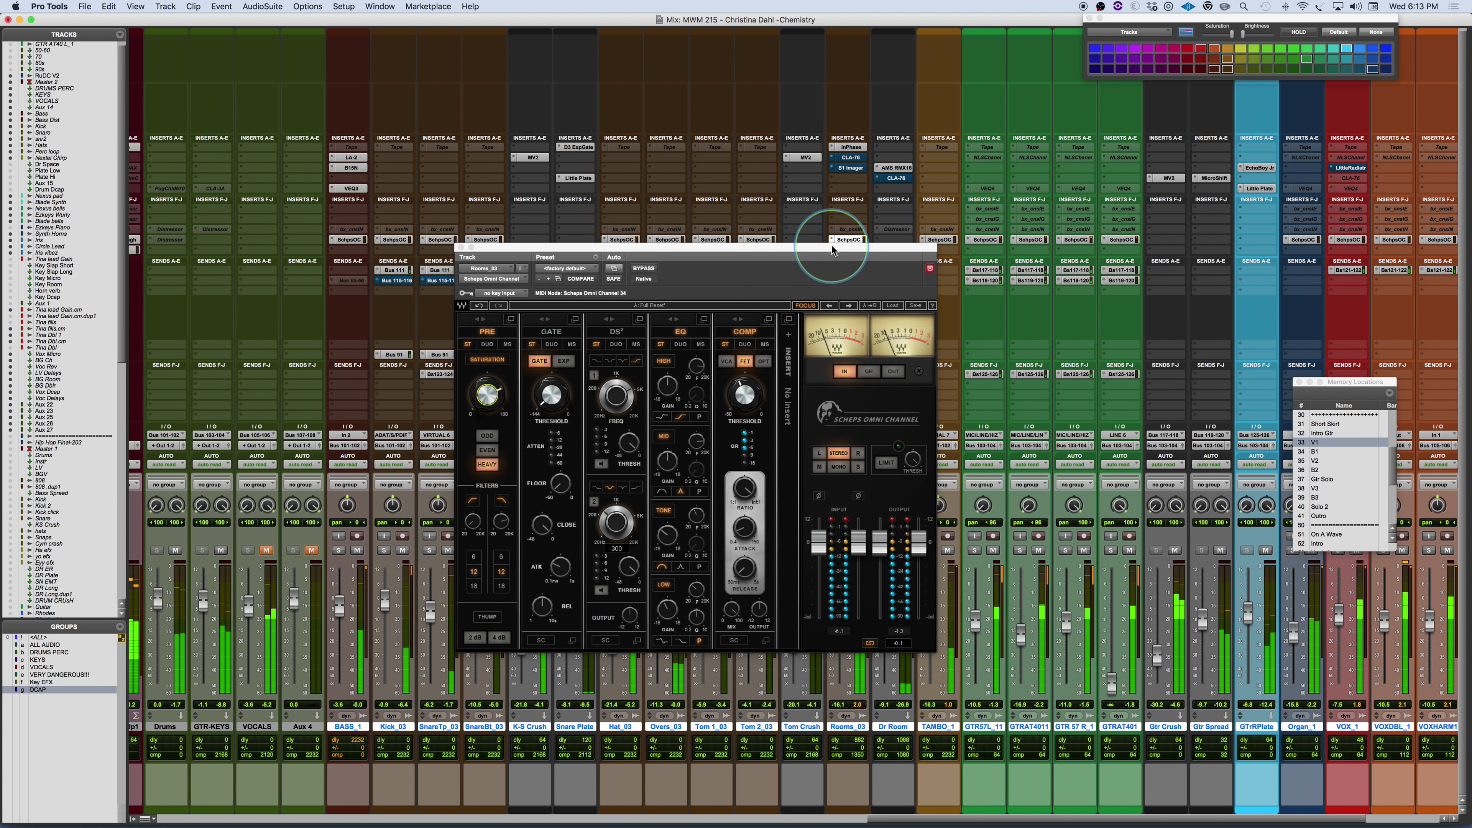
# Mute the GTR-KEYS track and compare the Rooms_03 PRE module bypassed and active in the mix
pyautogui.click(497, 333)
pyautogui.click(489, 331)
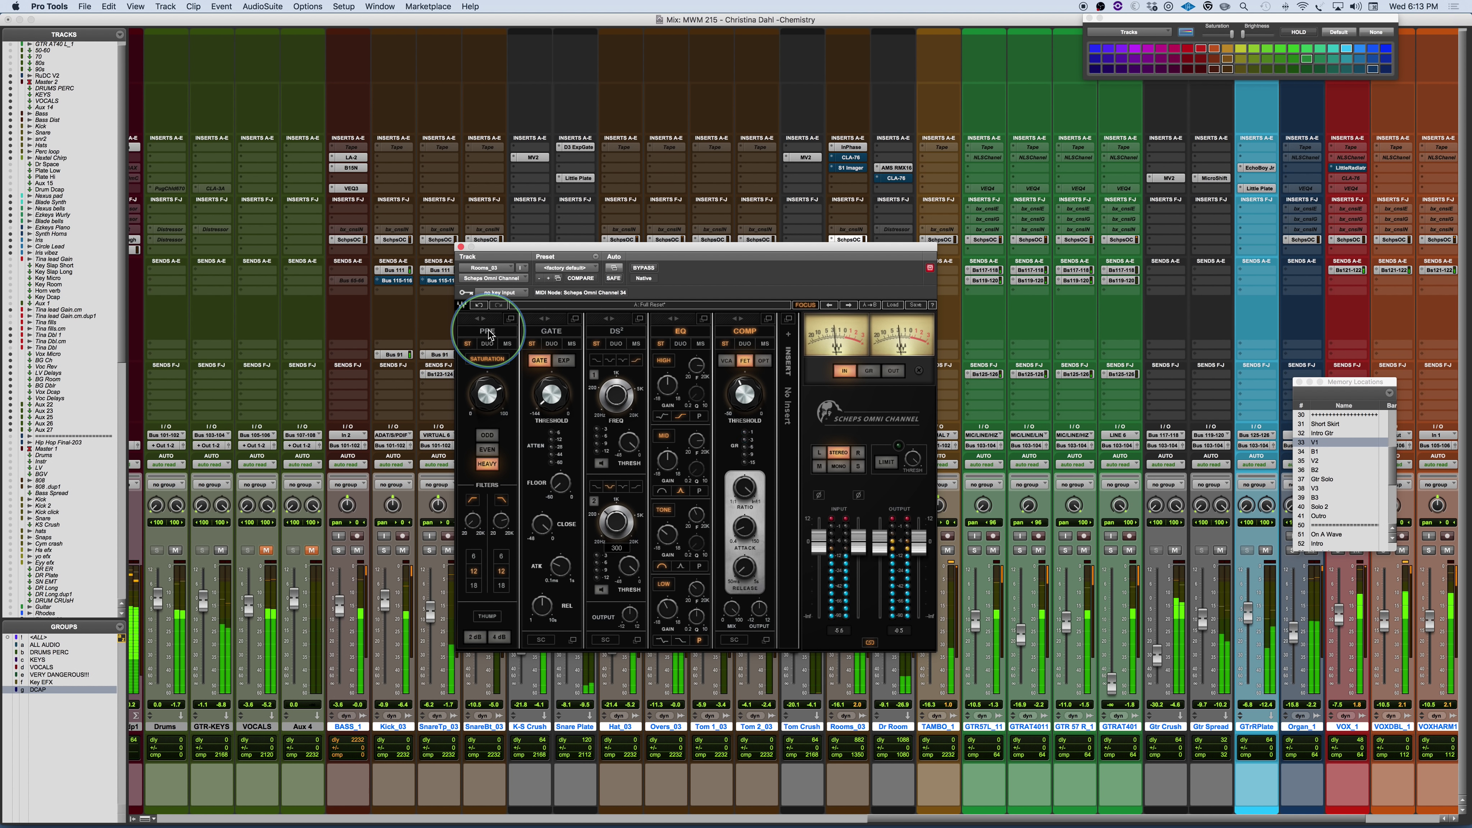
pyautogui.click(216, 556)
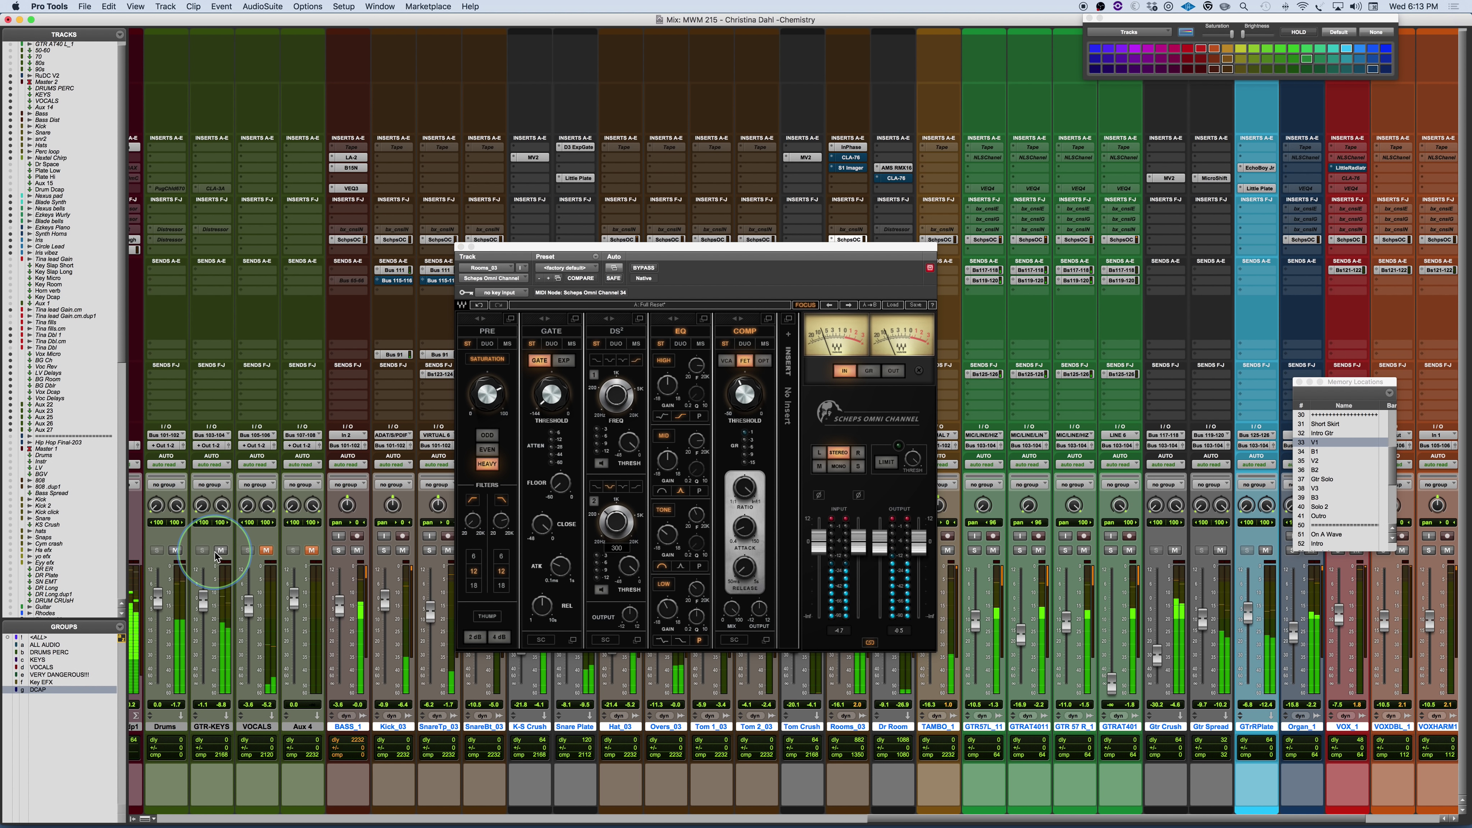
pyautogui.click(219, 552)
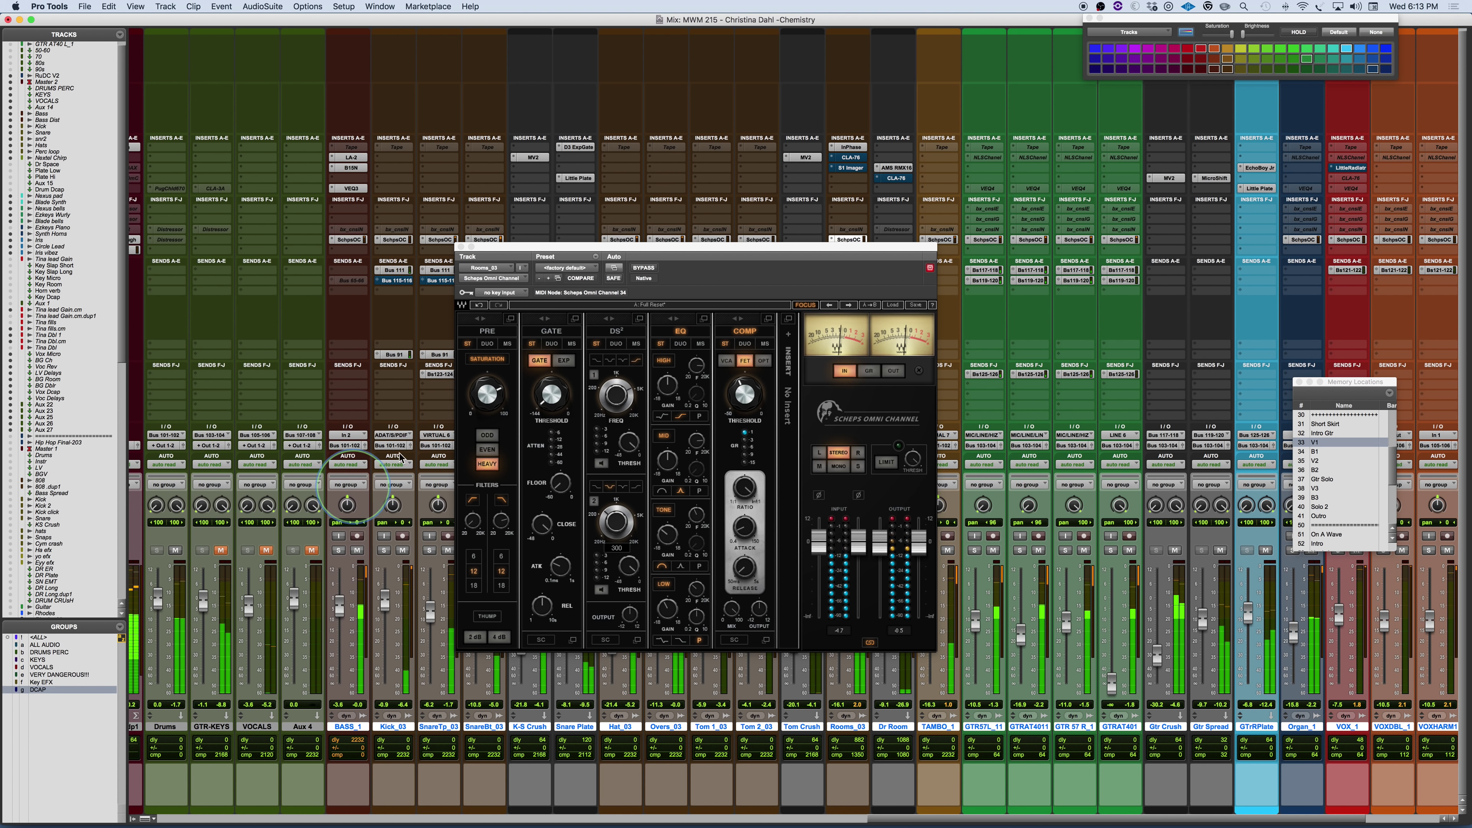
pyautogui.click(493, 335)
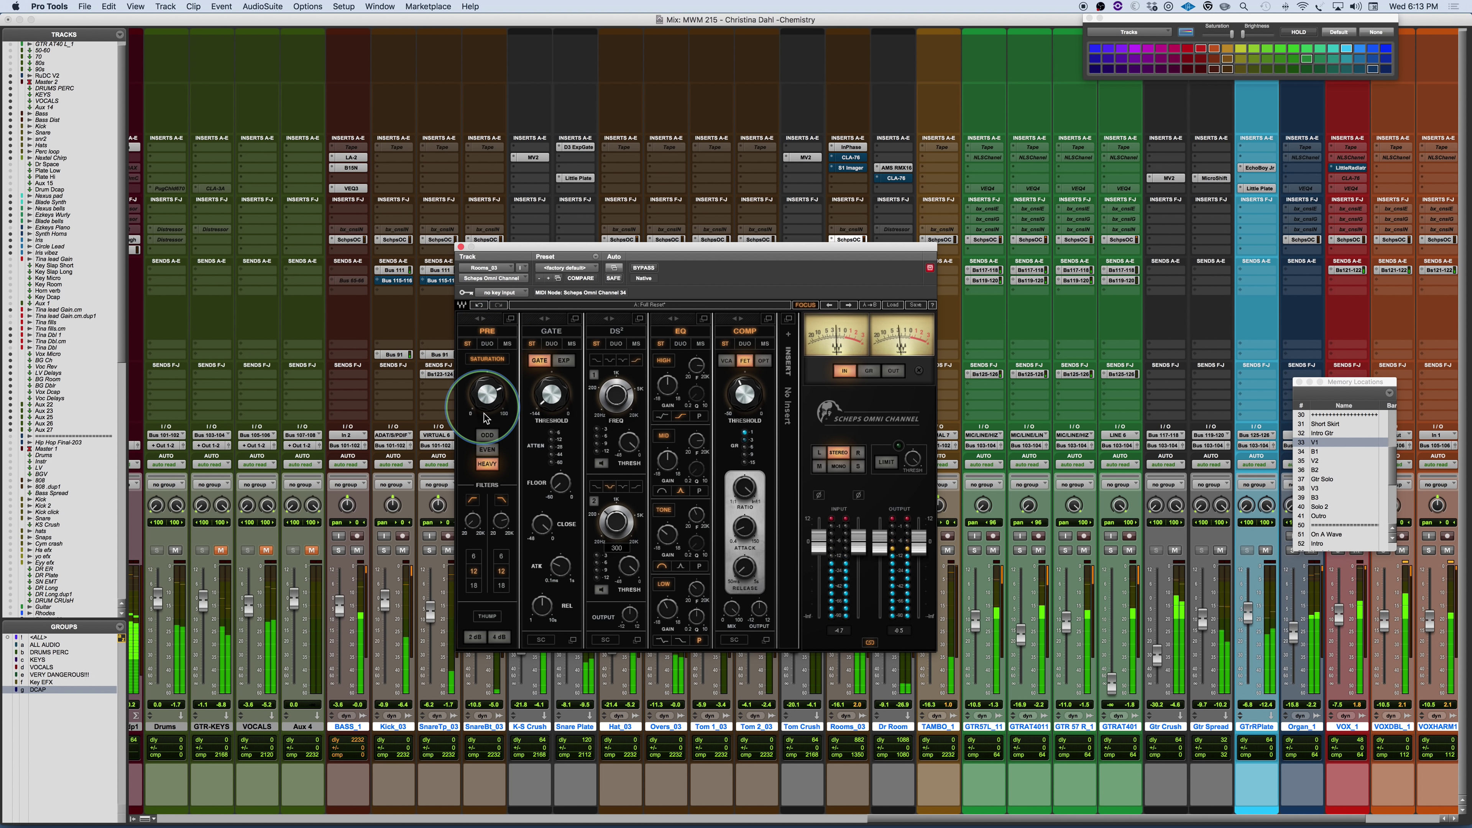
# Adjust the PRE saturation on Rooms_03 and audition the 2 dB and 4 dB Thump boosts, leaving 4 dB engaged
pyautogui.moveTo(484, 415); pyautogui.dragTo(481, 401)
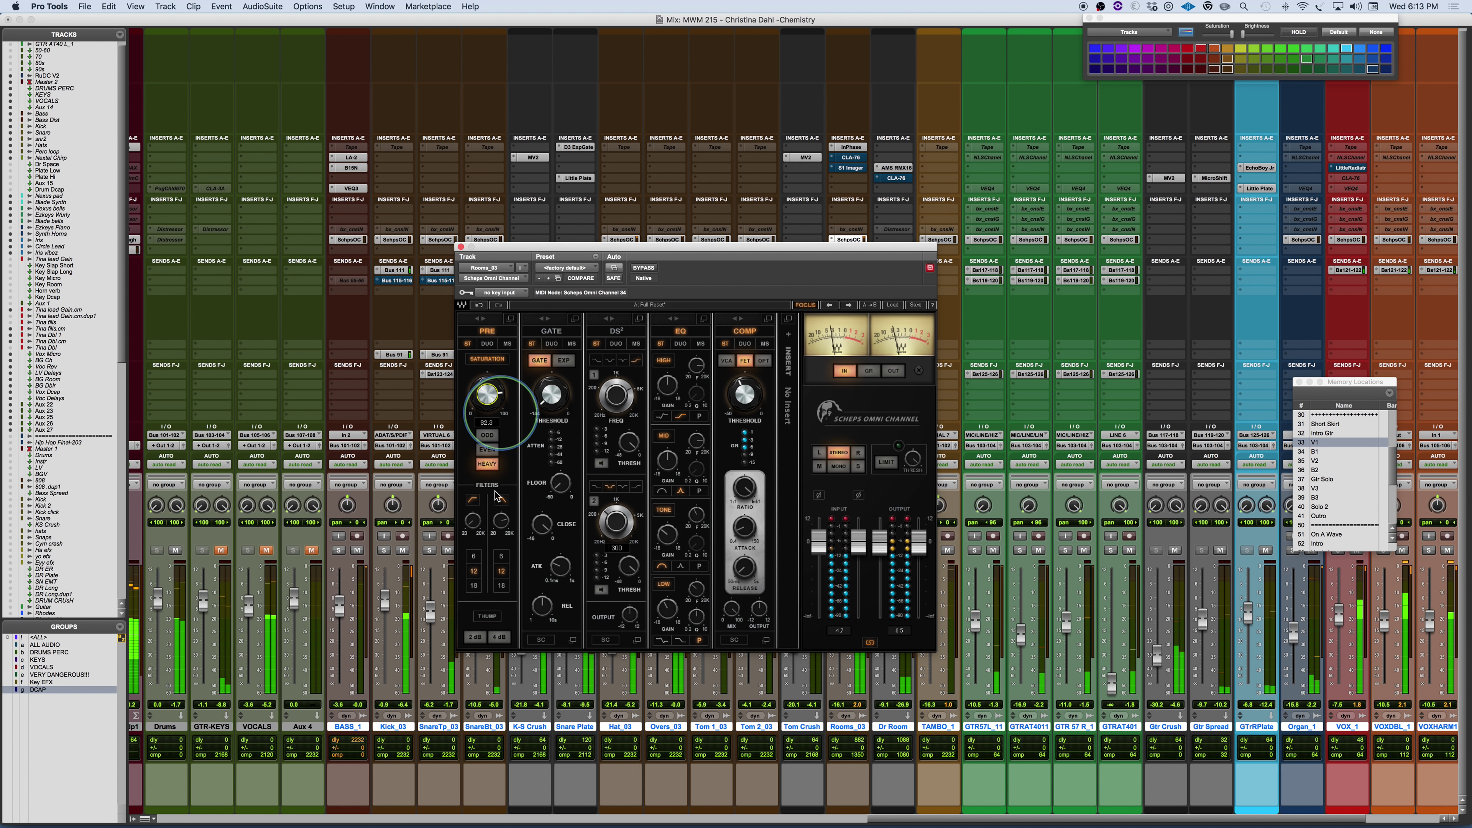
pyautogui.click(473, 638)
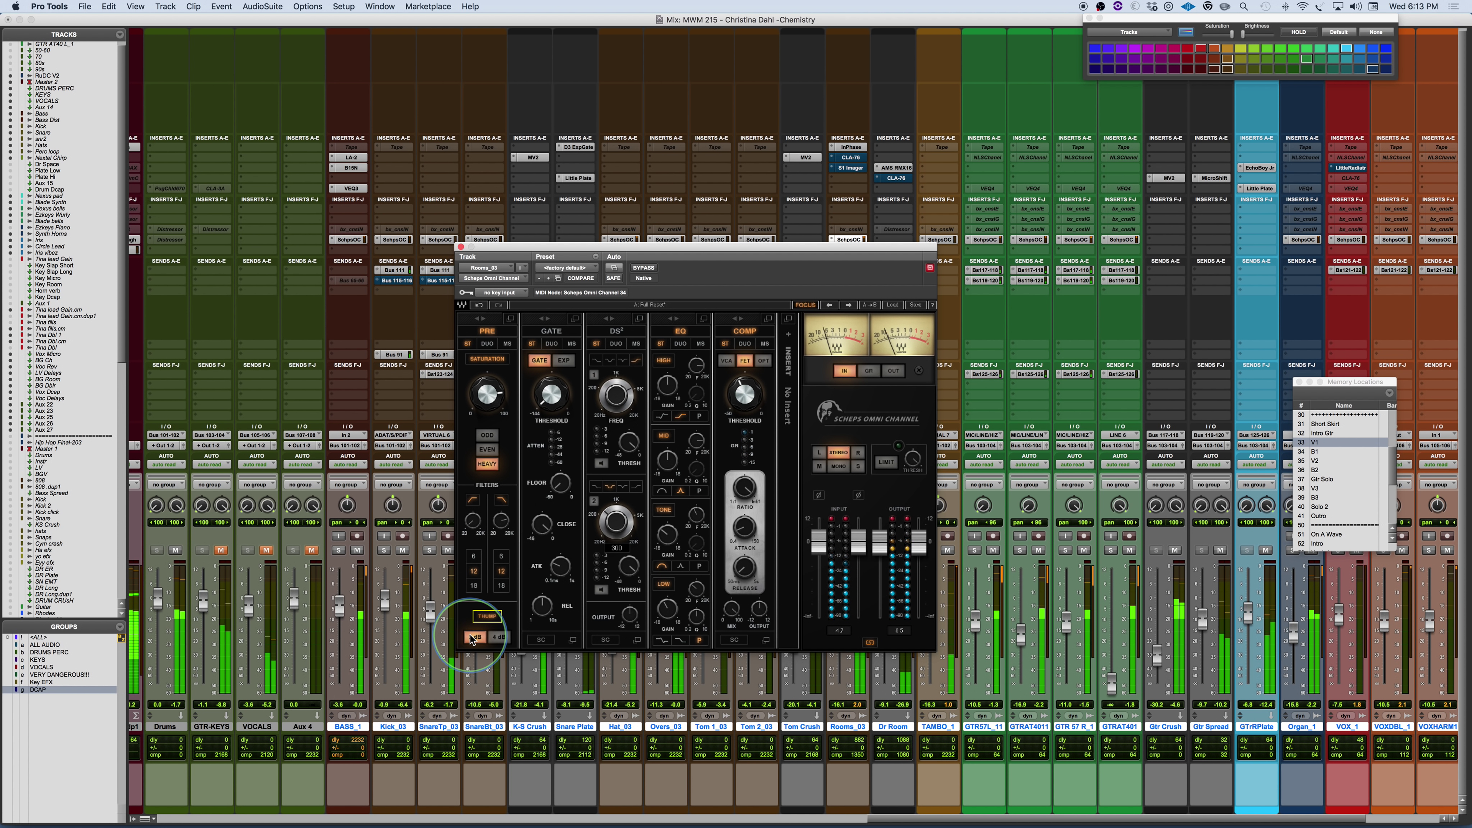
pyautogui.click(502, 637)
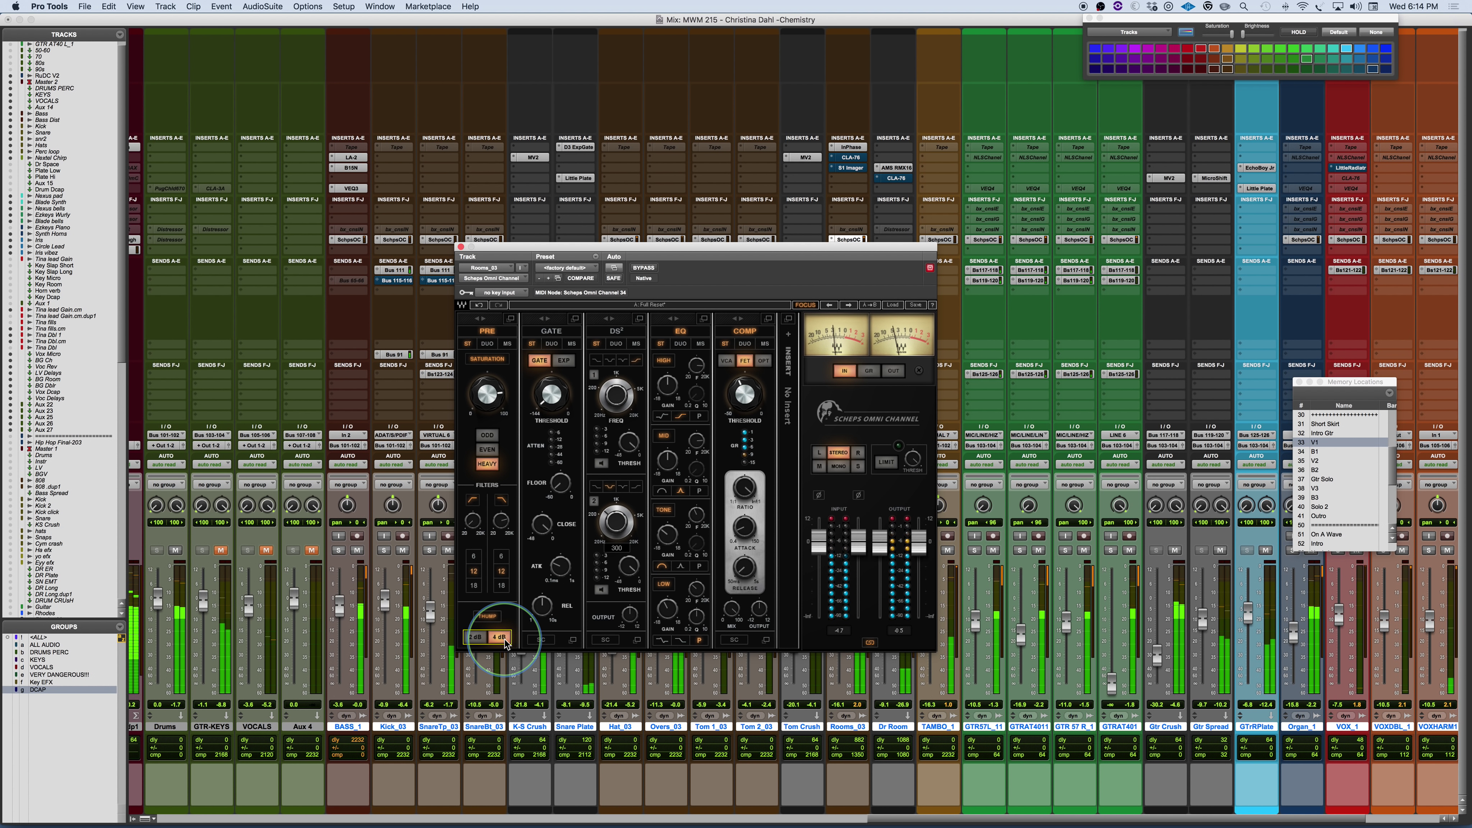
# Open the Scheps Omni Channel on Kick_03 and audition Thump at 4 dB, at 2 dB and off, keeping the 2 dB boost
pyautogui.click(400, 241)
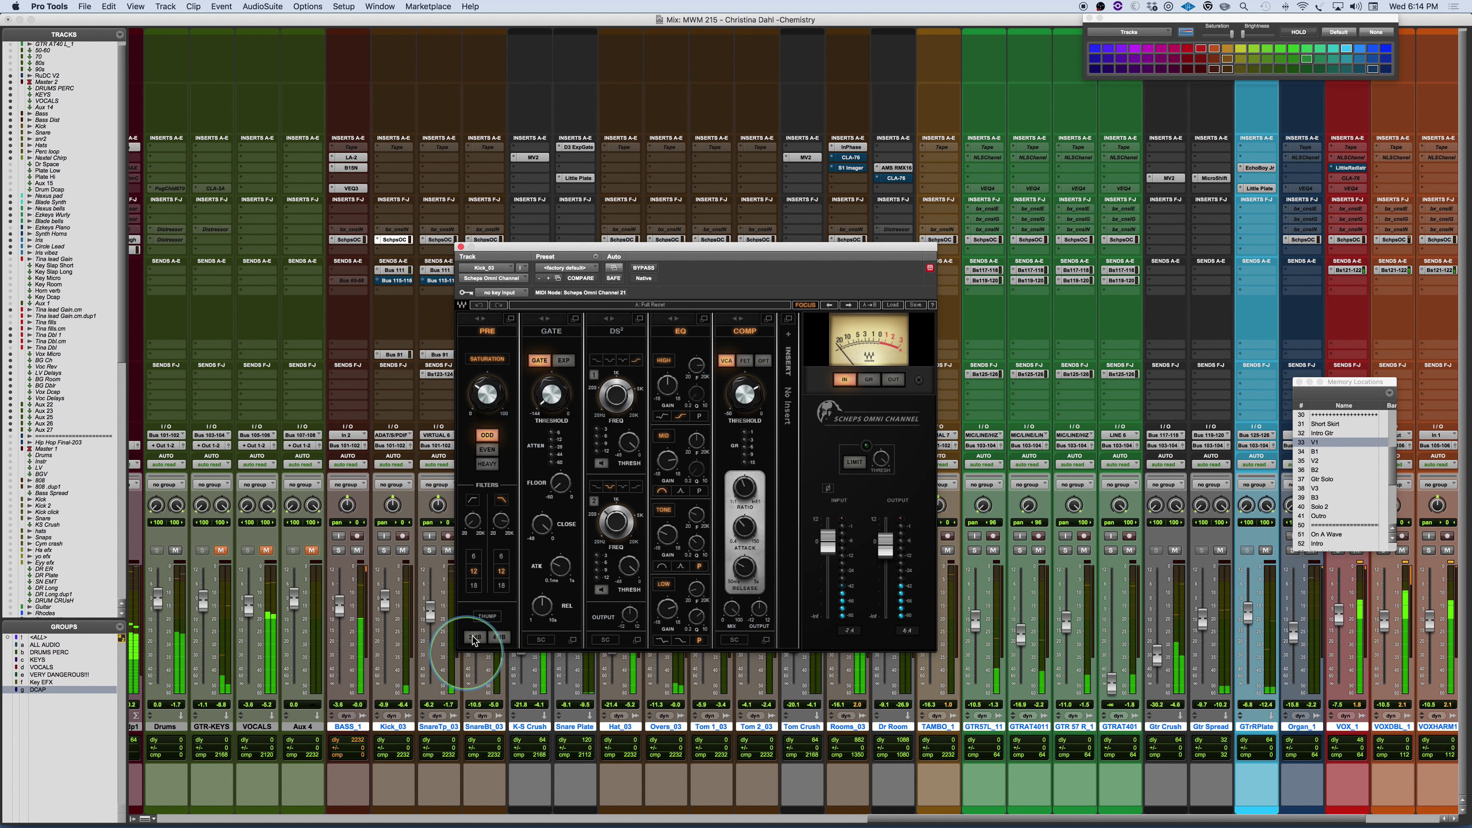
pyautogui.click(494, 624)
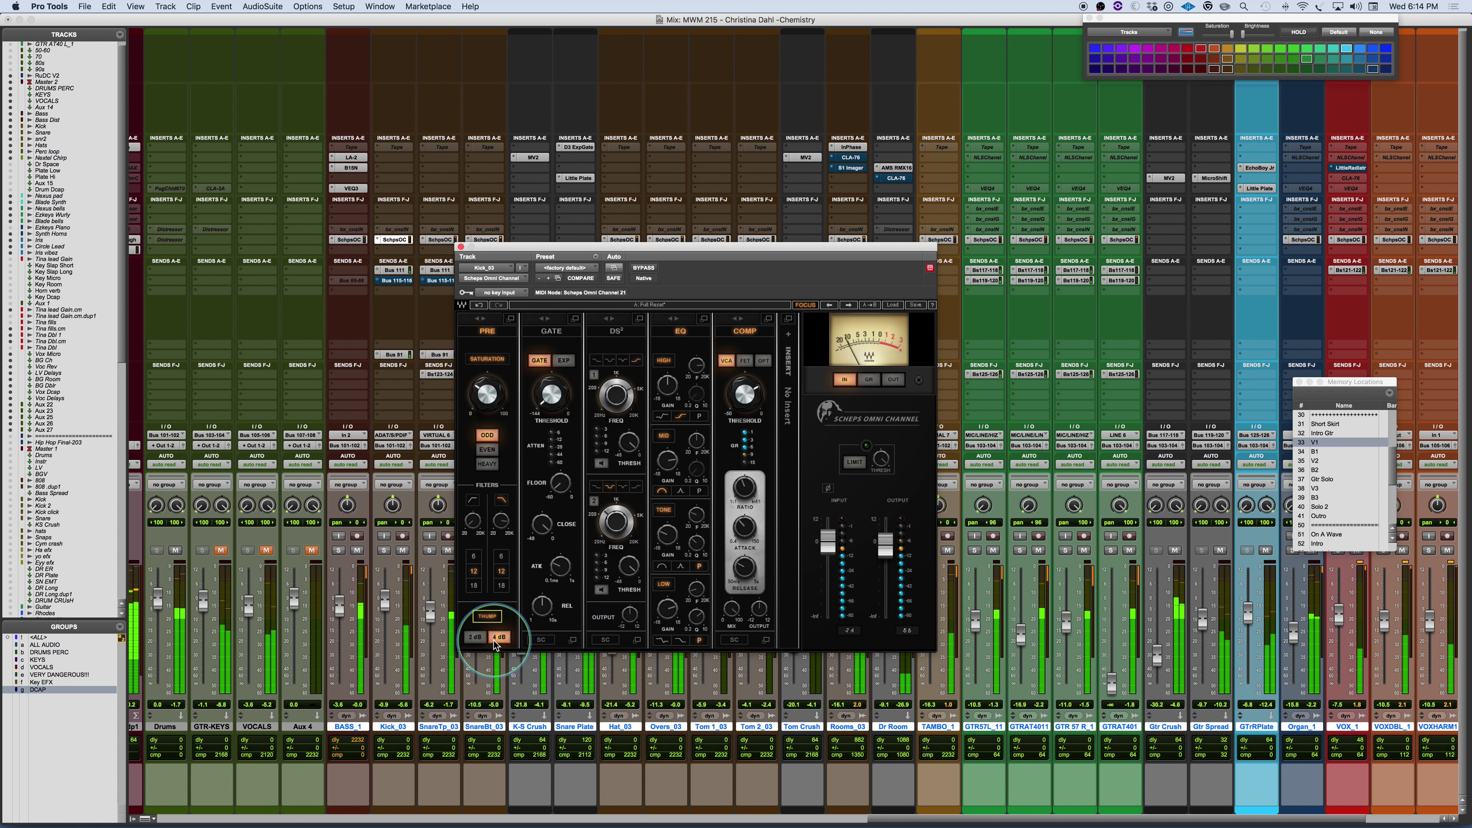
pyautogui.click(475, 638)
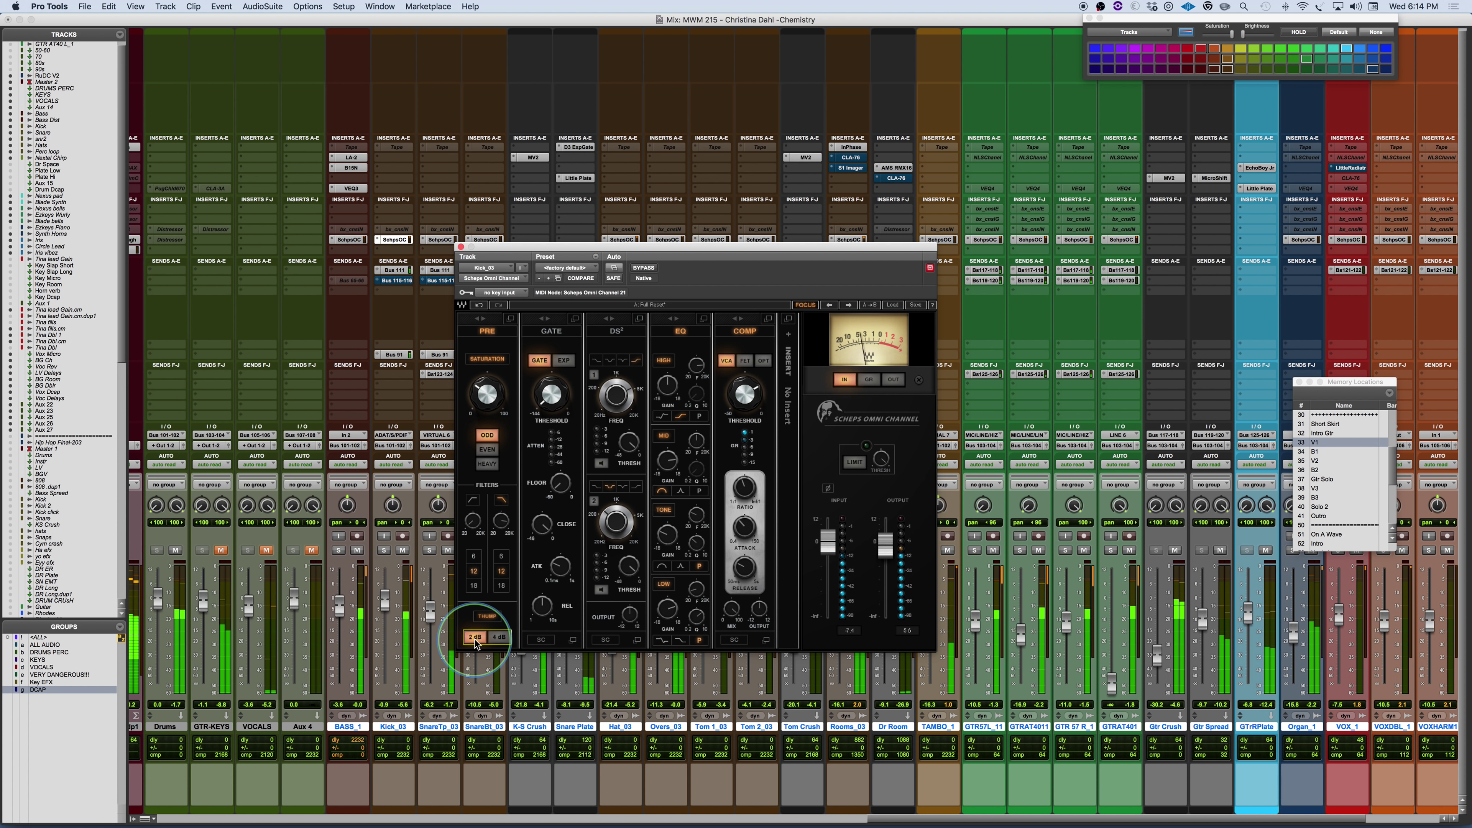
pyautogui.click(487, 616)
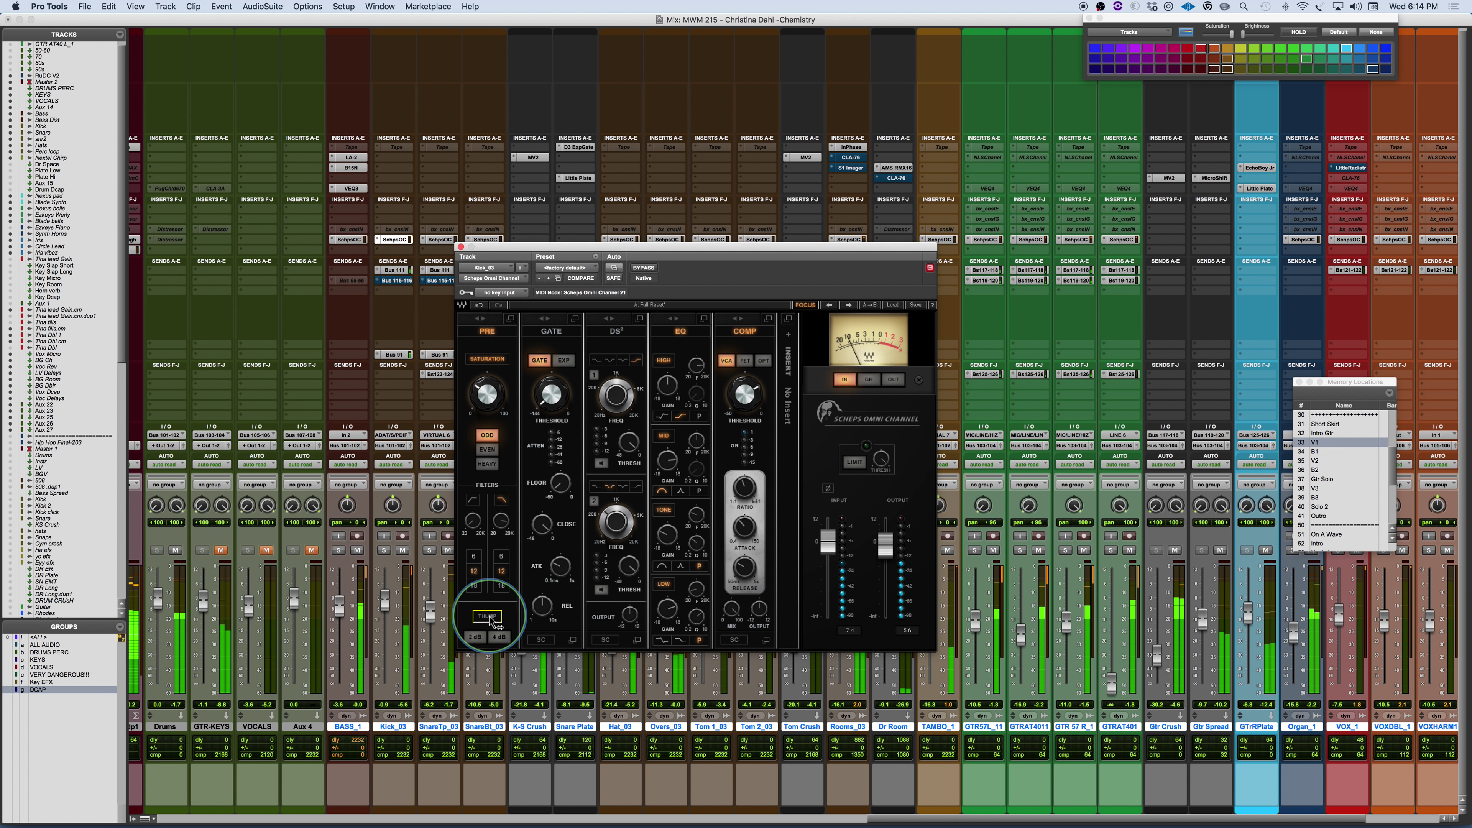
pyautogui.click(488, 617)
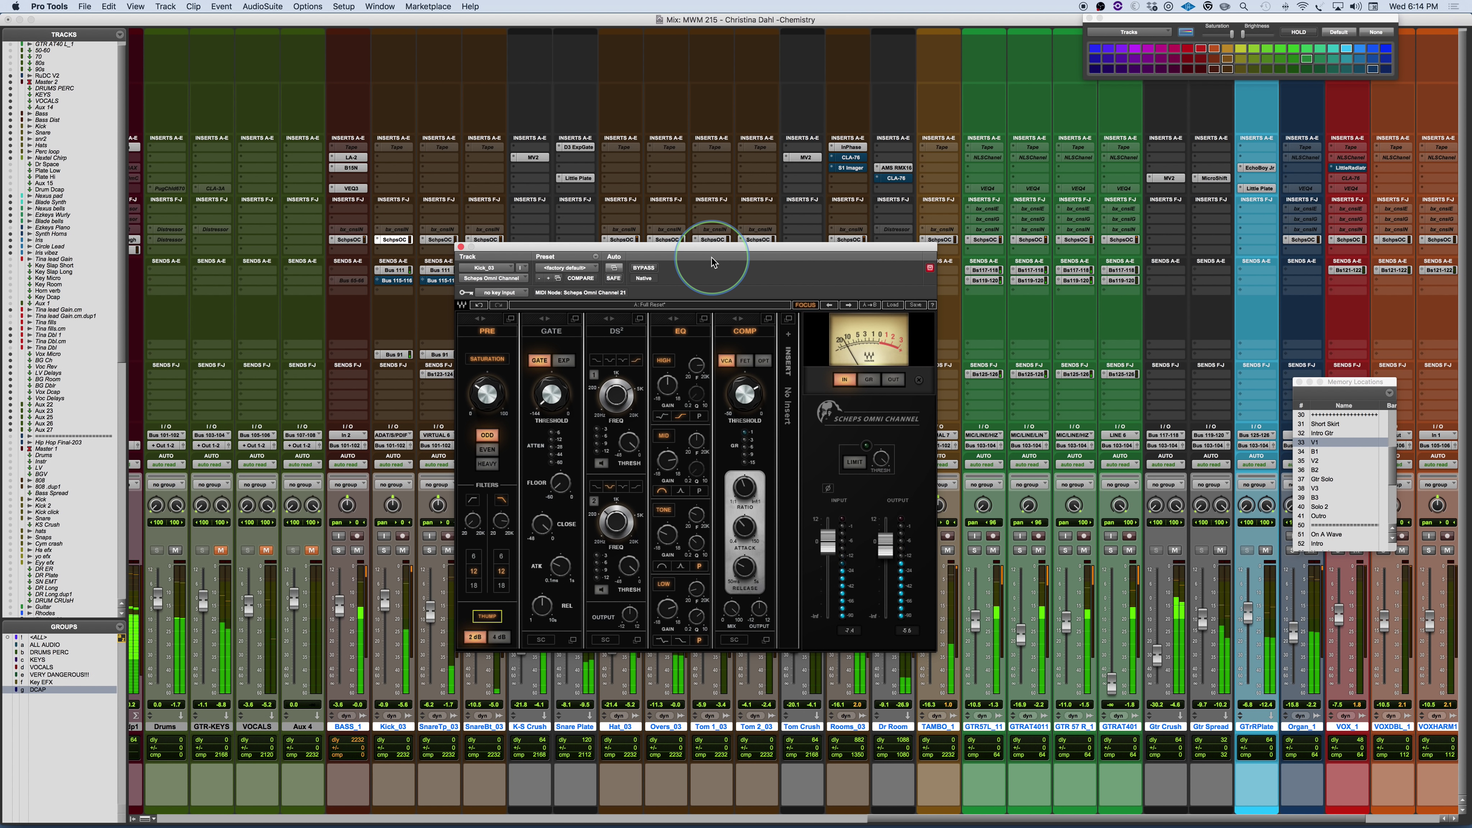
# Open the Scheps Omni Channel on the BASS_1 track
pyautogui.moveTo(676, 255); pyautogui.dragTo(675, 181)
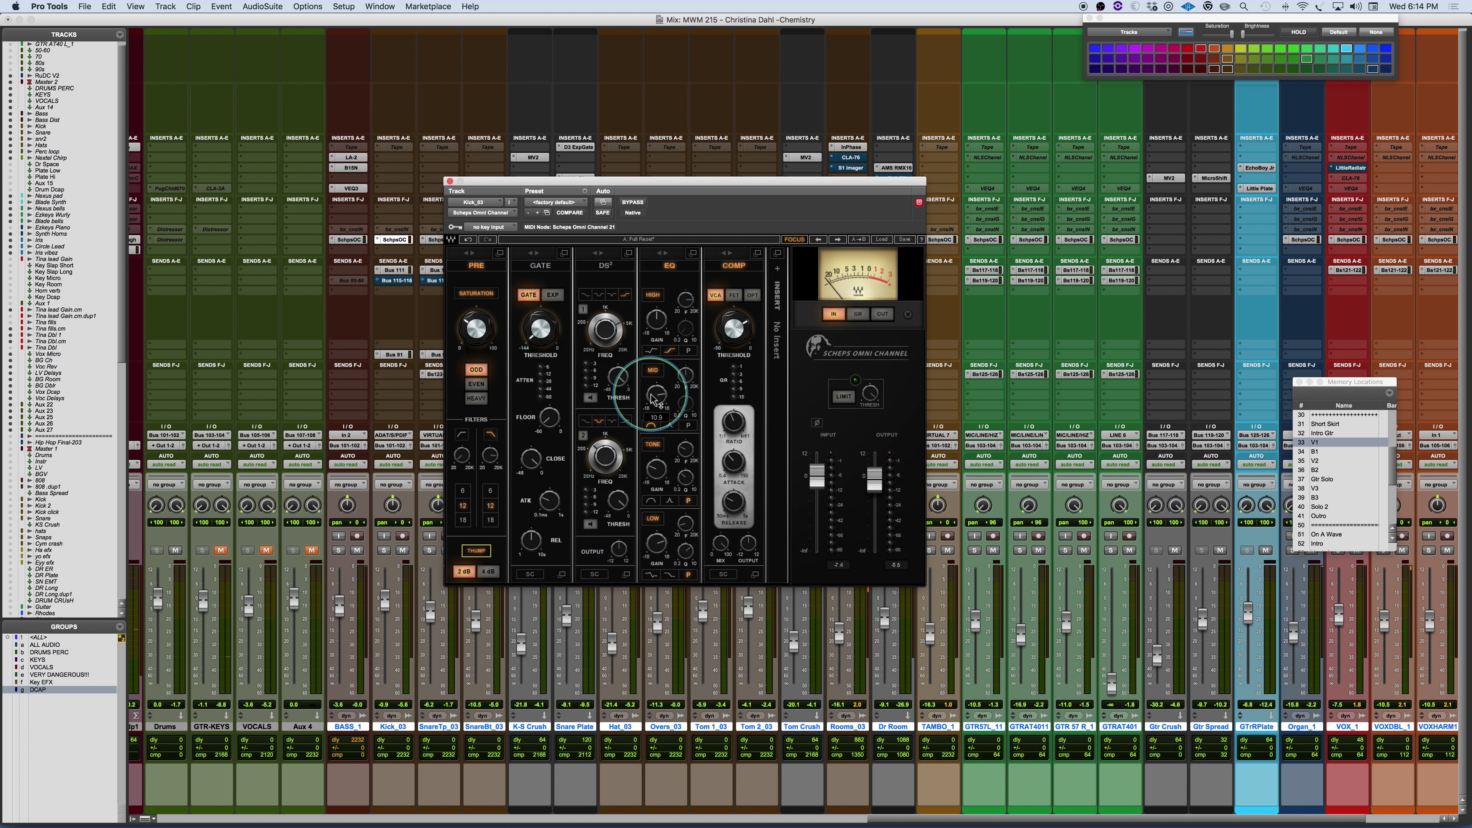
pyautogui.click(345, 241)
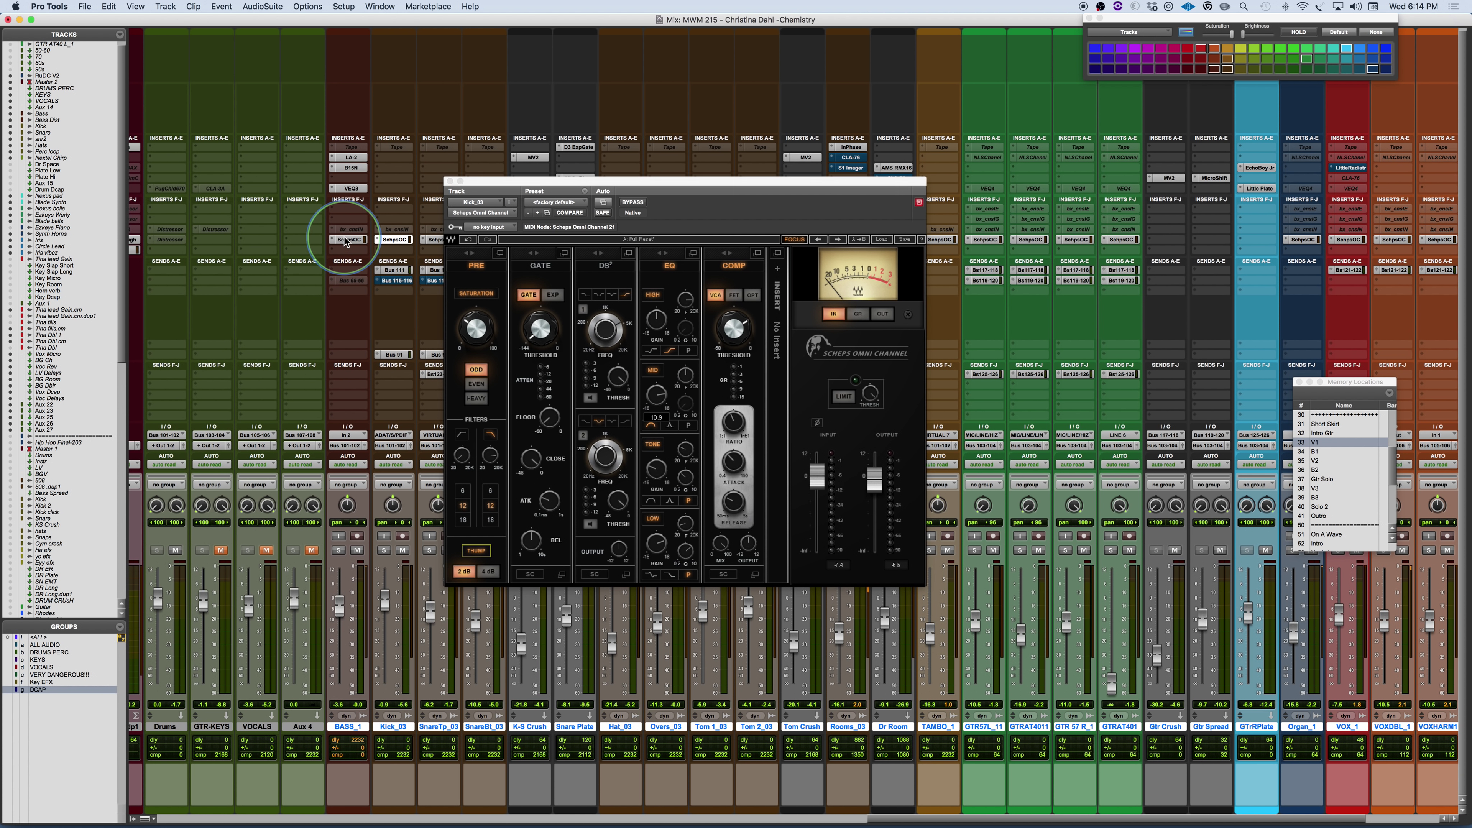
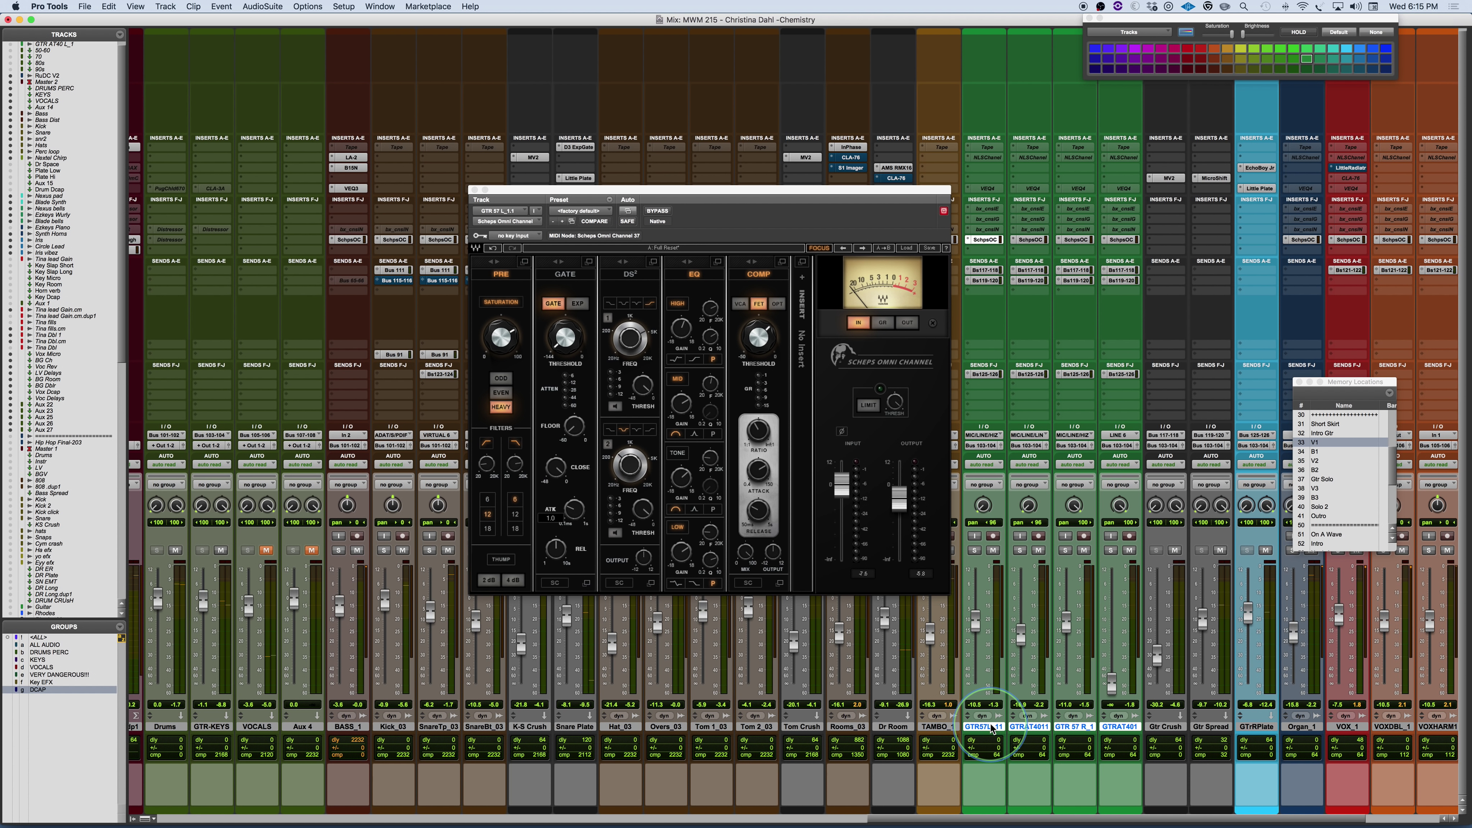
# Group the four selected guitar tracks as Guitars, with Follow Globals off so the group uses its own attributes
pyautogui.press('super+g')
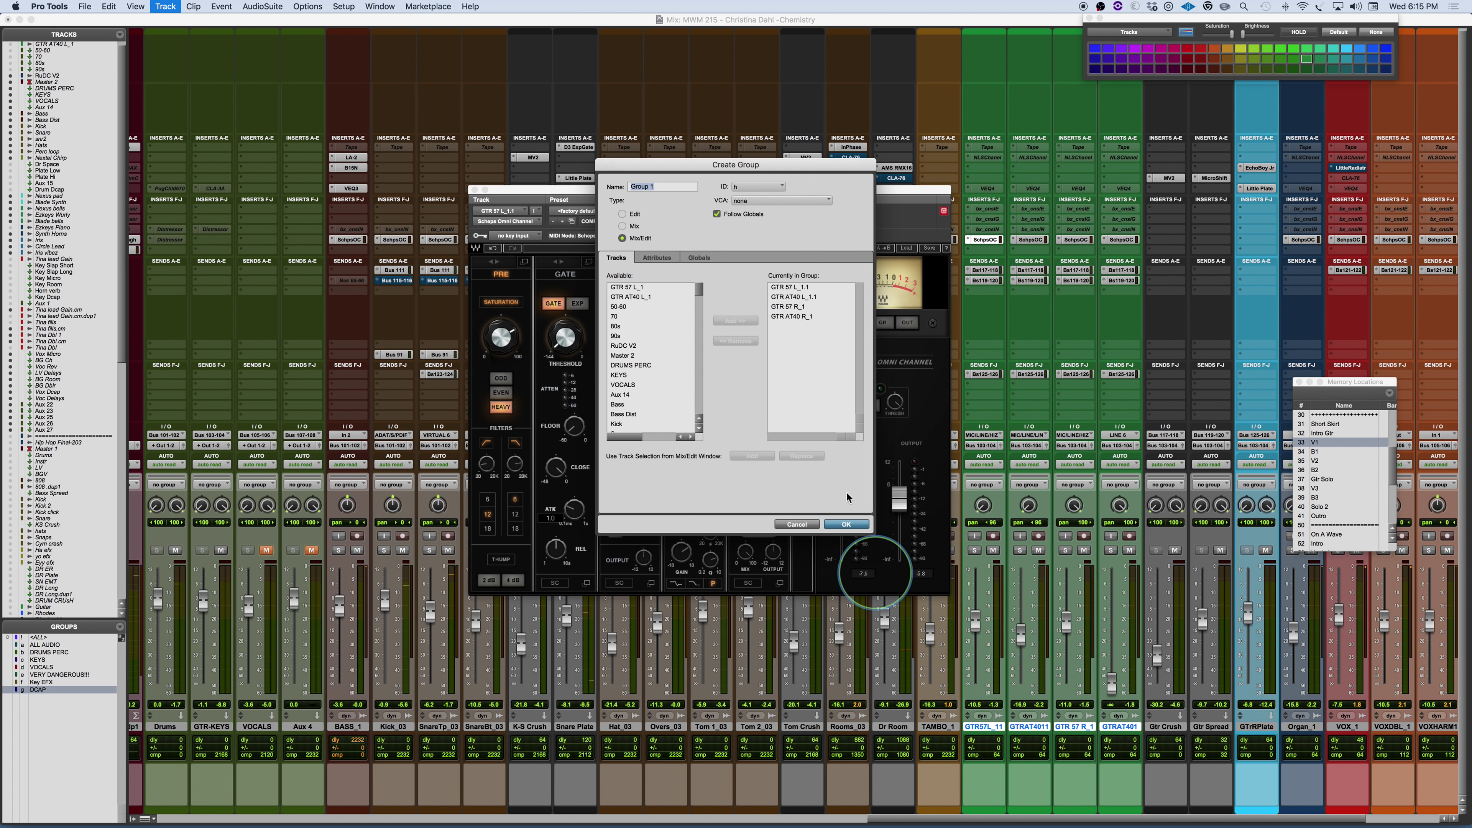
pyautogui.click(672, 256)
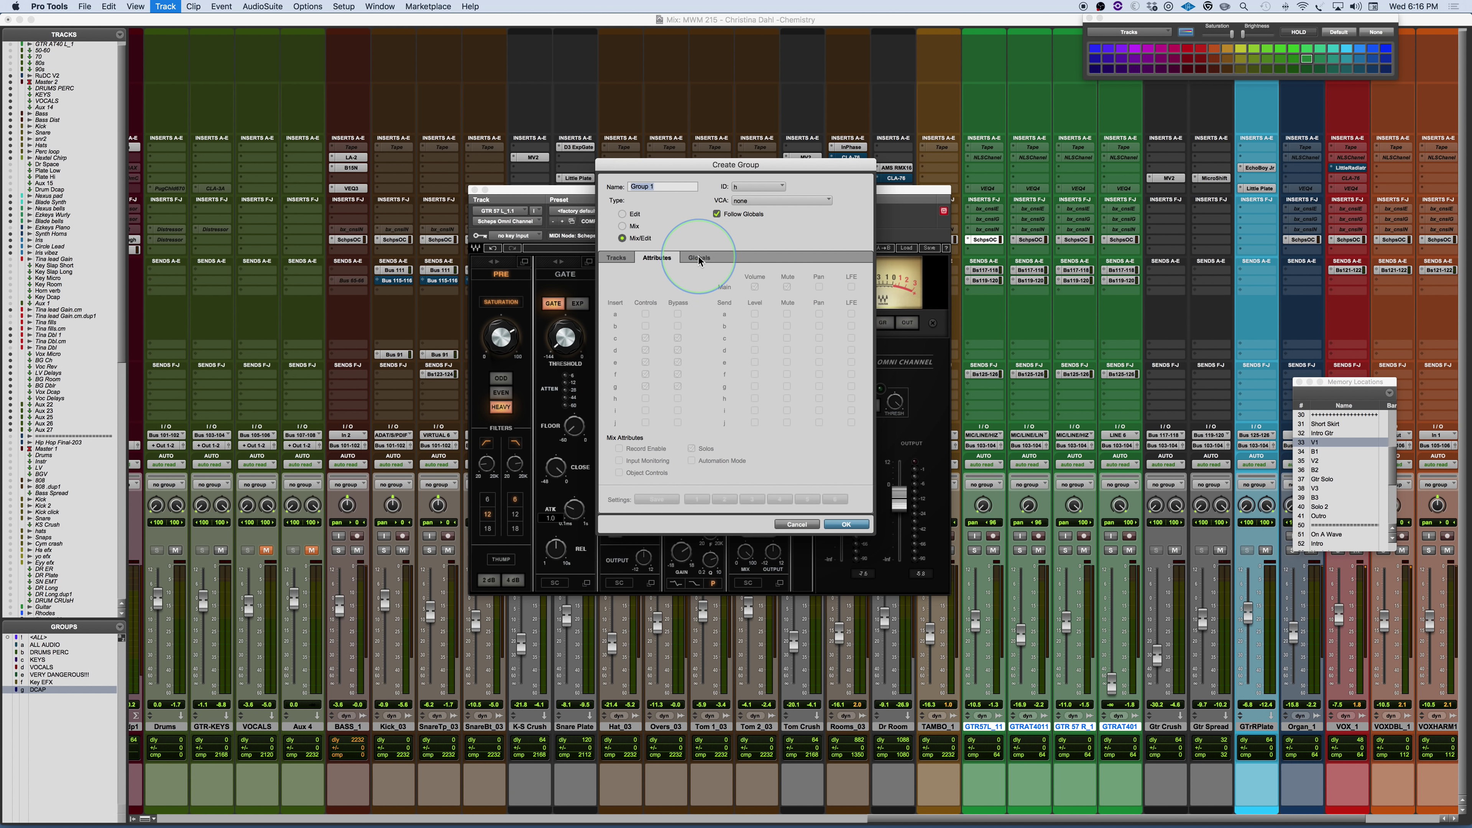
pyautogui.click(718, 214)
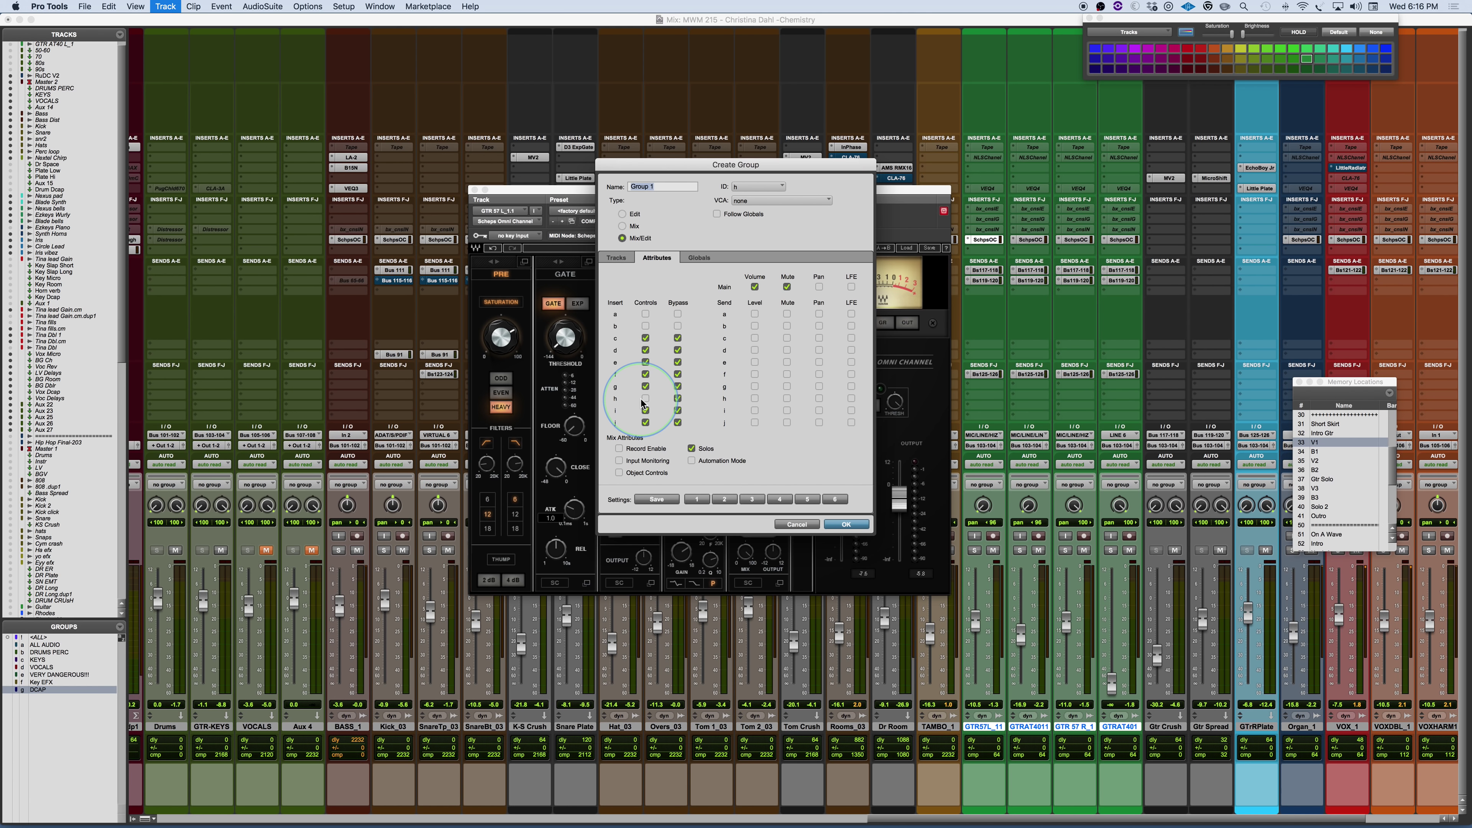
pyautogui.write('rs')
pyautogui.click(846, 524)
# Raise the GTR AT40 R_1 fader and, during playback, place the GTR AT40 L_1.1 Scheps Omni Channel beside the GTR 57 L_1.1 one
pyautogui.moveTo(1112, 684); pyautogui.dragTo(1119, 636)
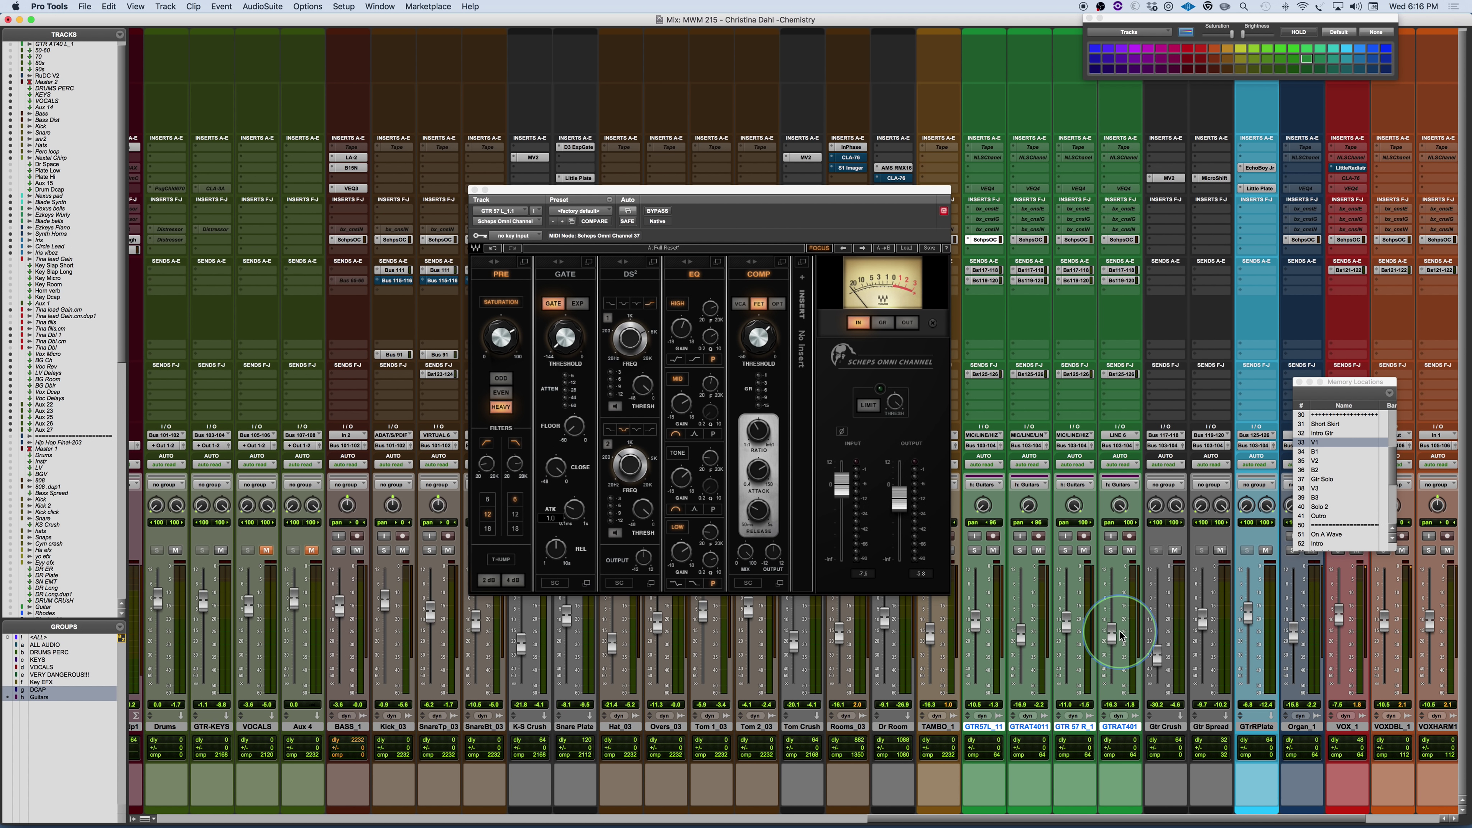
pyautogui.press('space')
pyautogui.moveTo(686, 190); pyautogui.dragTo(676, 188)
pyautogui.keyDown('shift'); pyautogui.click(1032, 241); pyautogui.keyUp('shift')
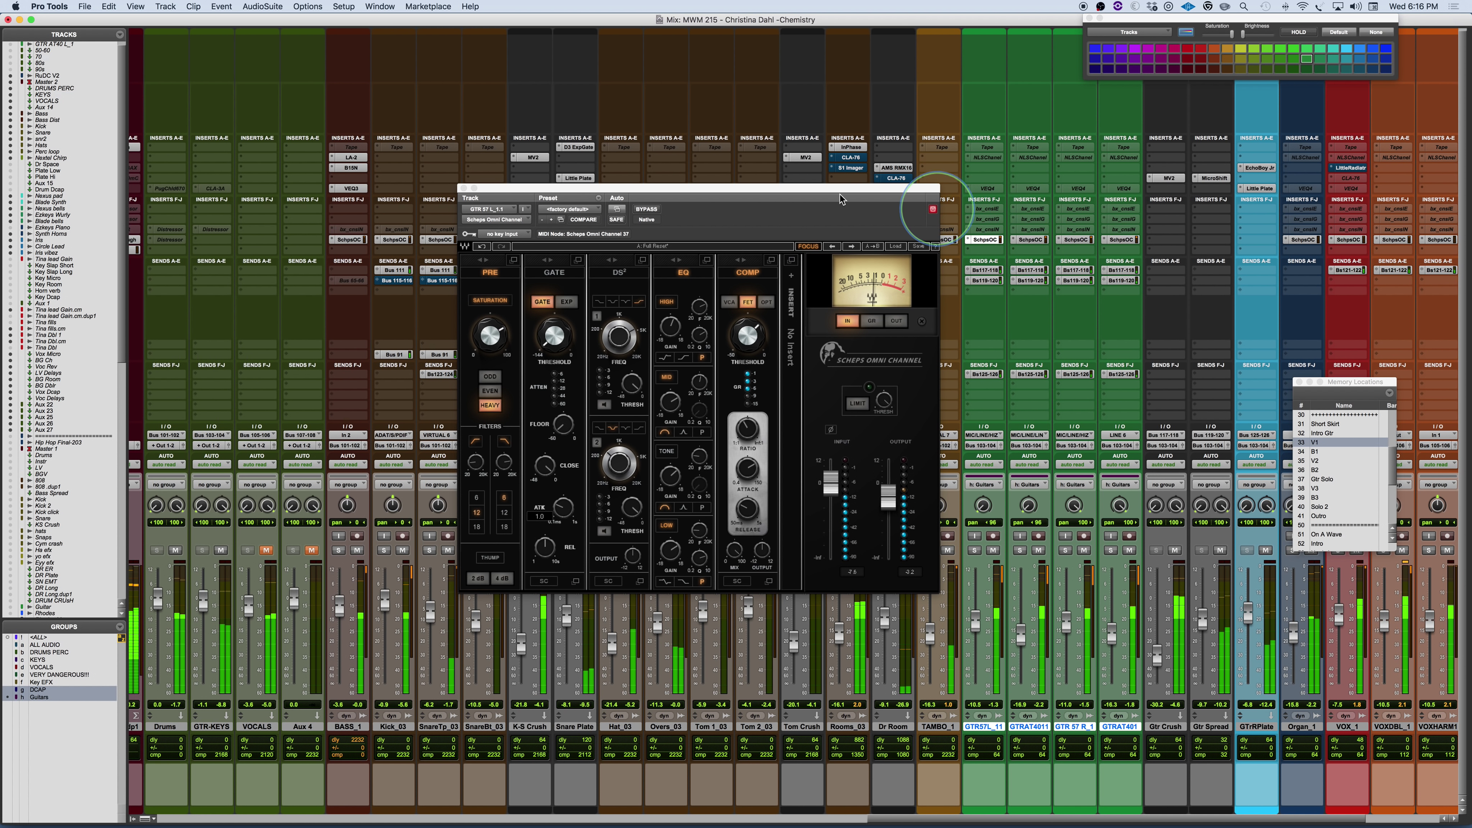
pyautogui.moveTo(305, 19); pyautogui.dragTo(1241, 185)
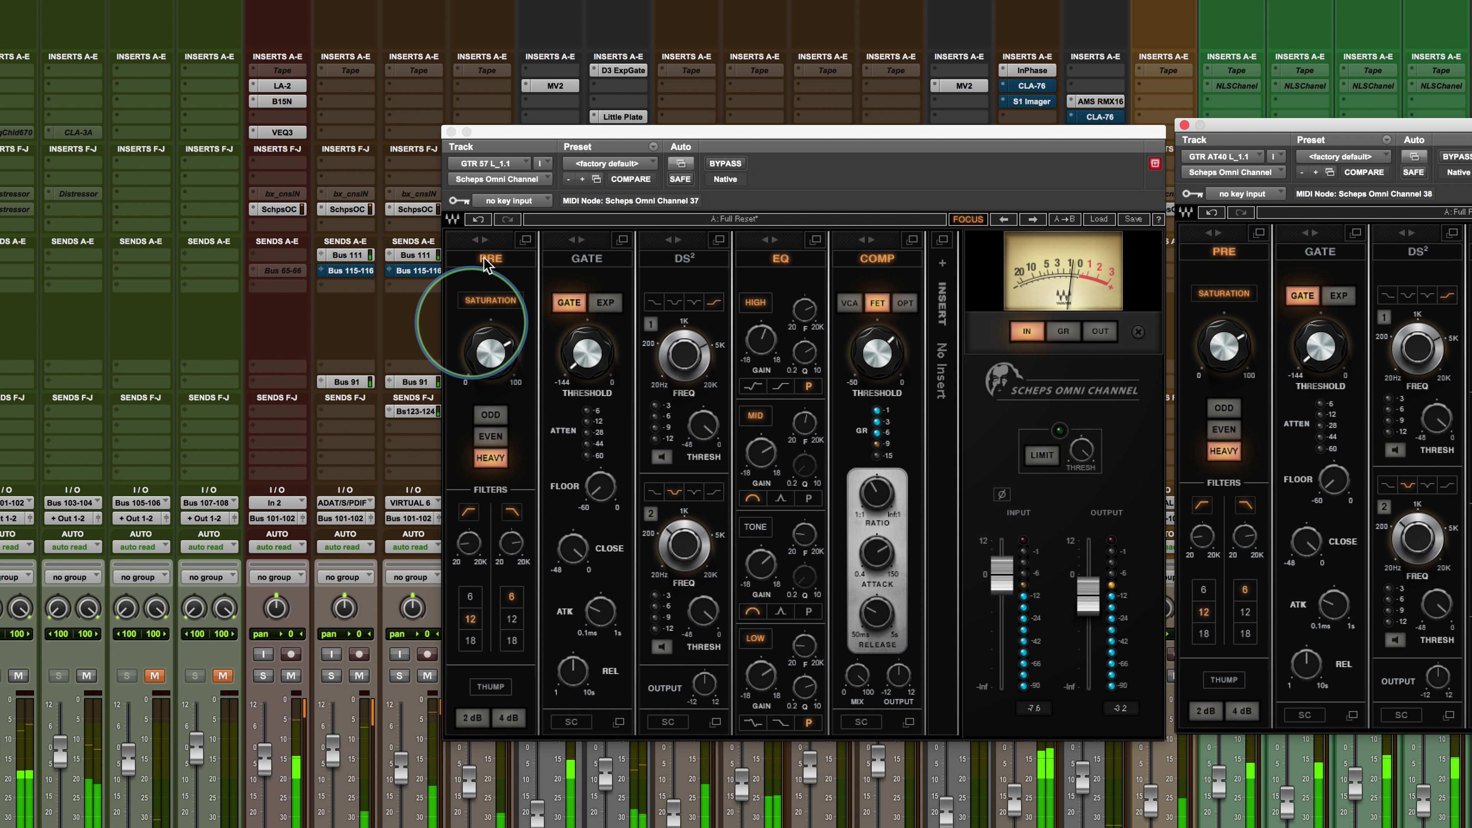
# Compare the PRE module of GTR 57 L_1.1 bypassed and active
pyautogui.click(489, 271)
pyautogui.click(492, 261)
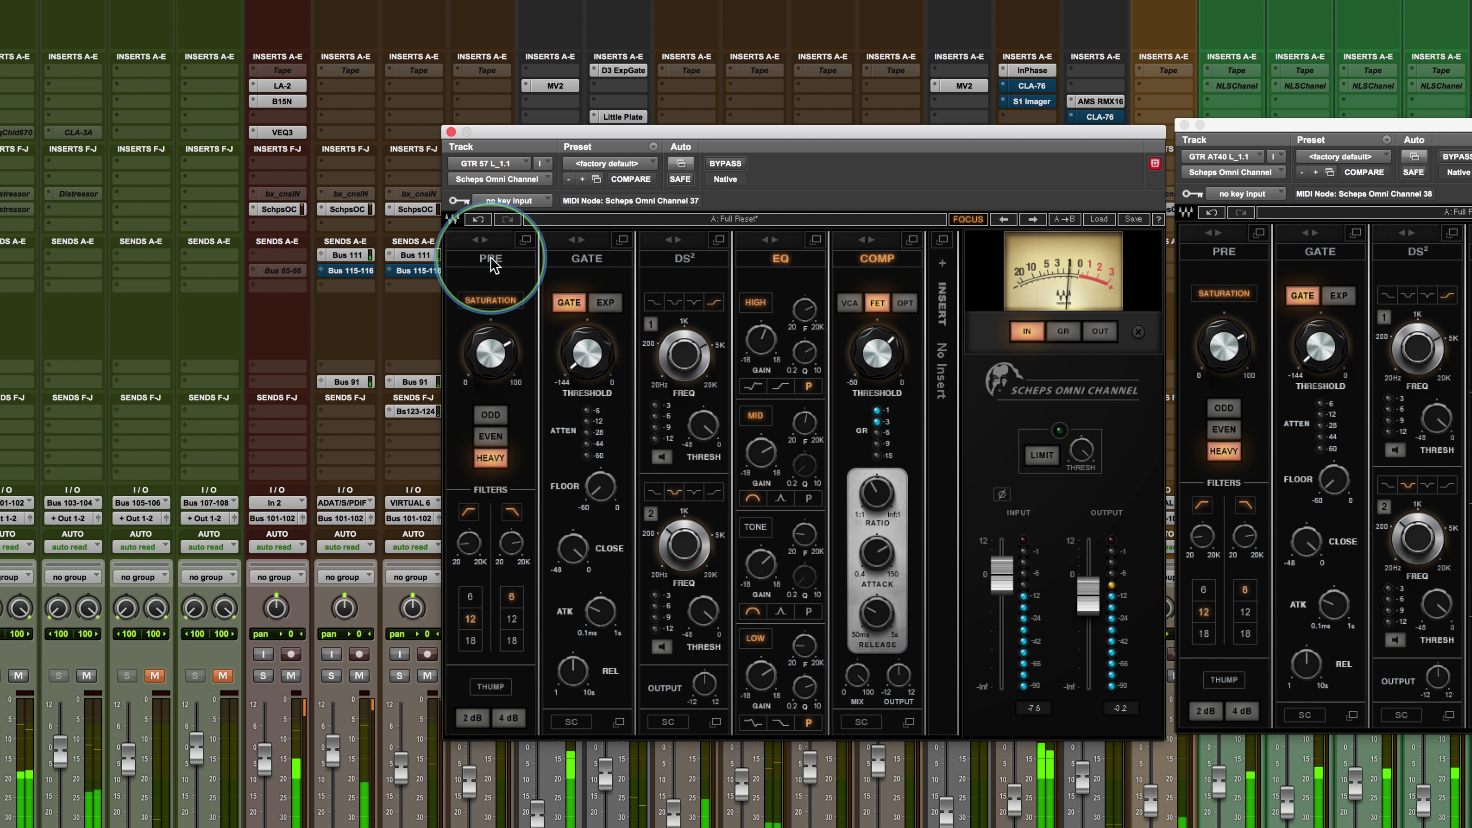
pyautogui.click(492, 262)
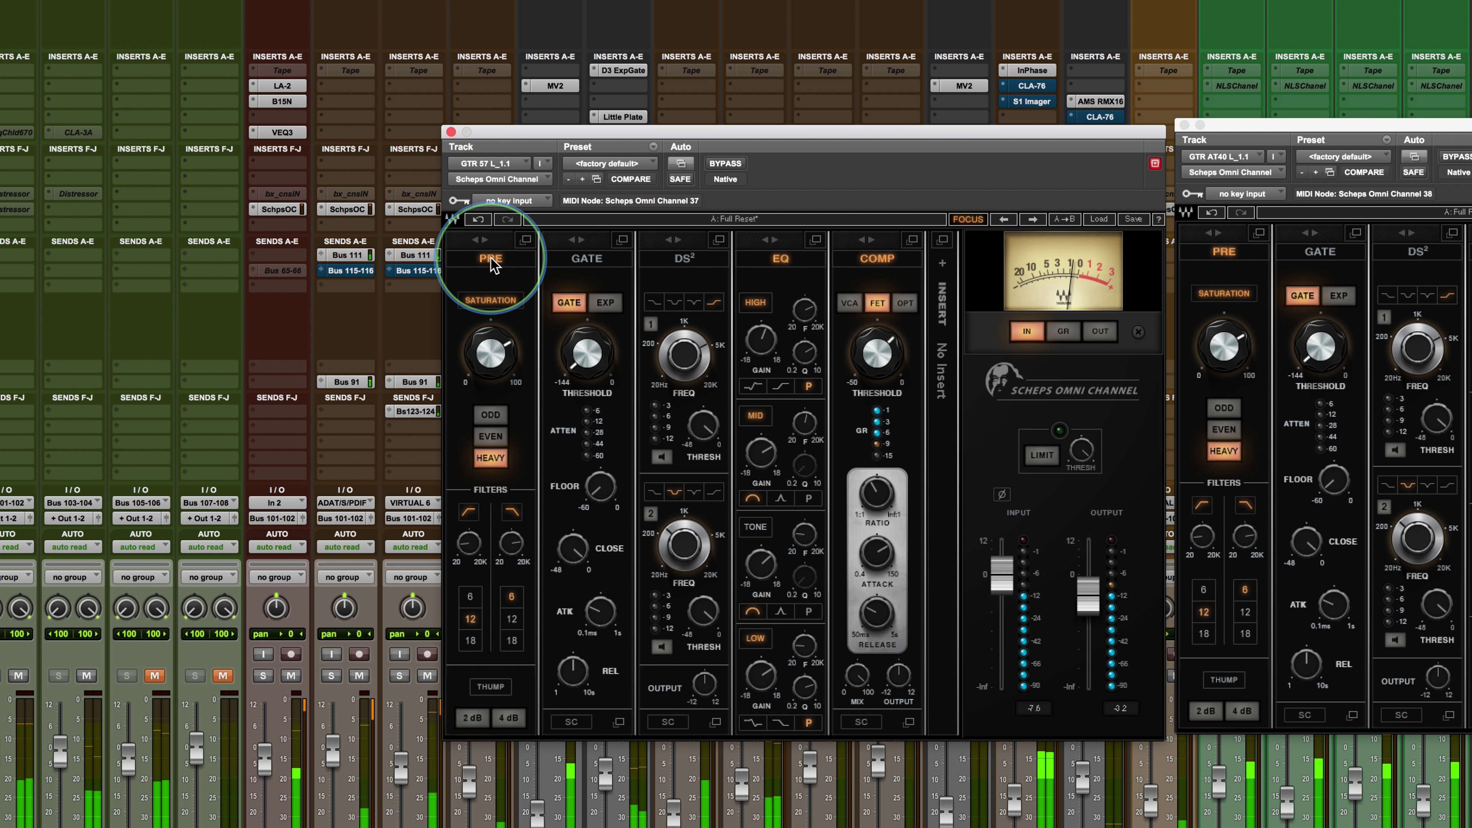
# Audition the Even and Heavy saturation modes on the grouped guitars and keep Even
pyautogui.click(486, 437)
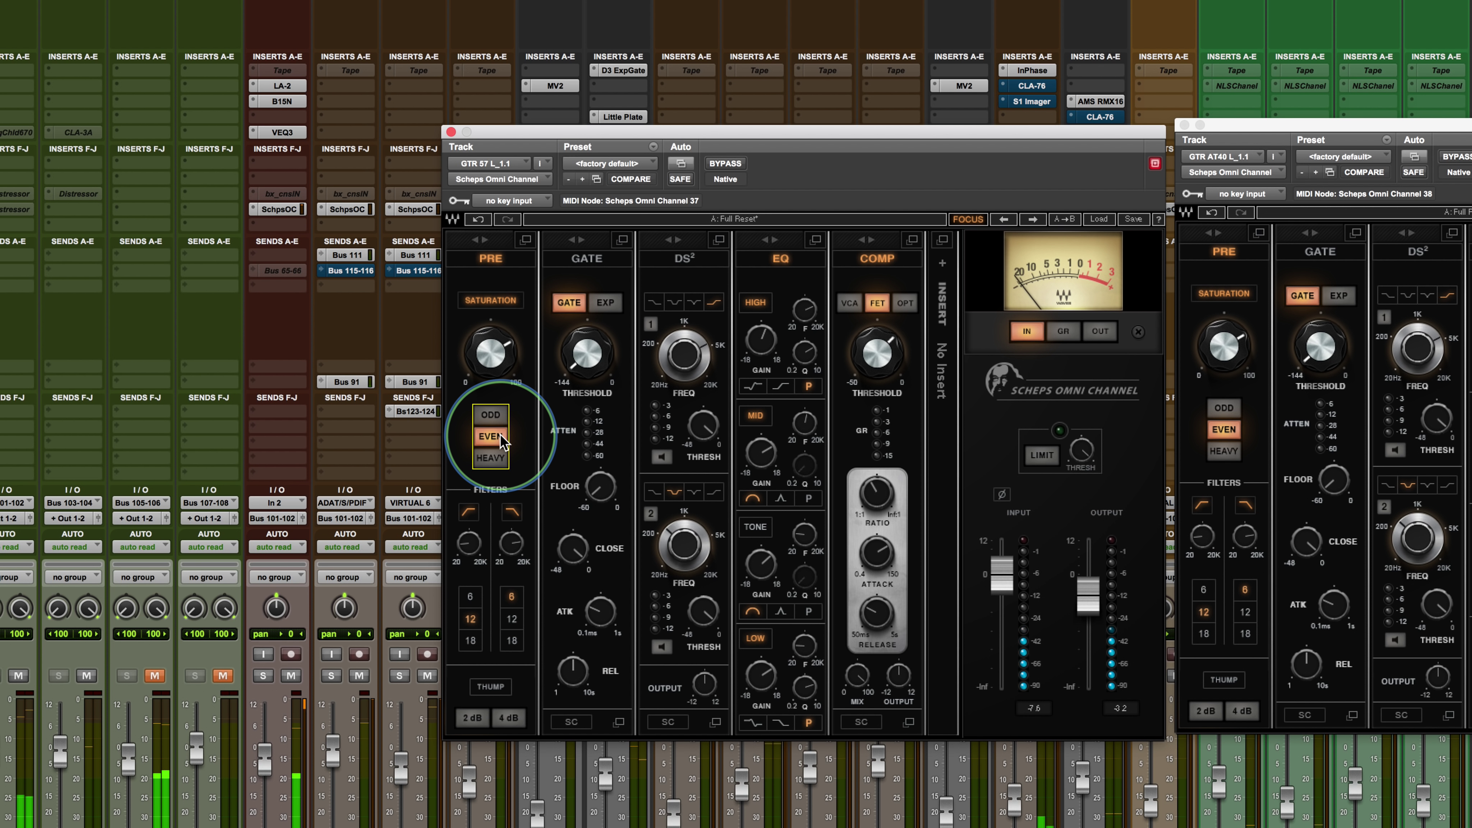
pyautogui.click(487, 459)
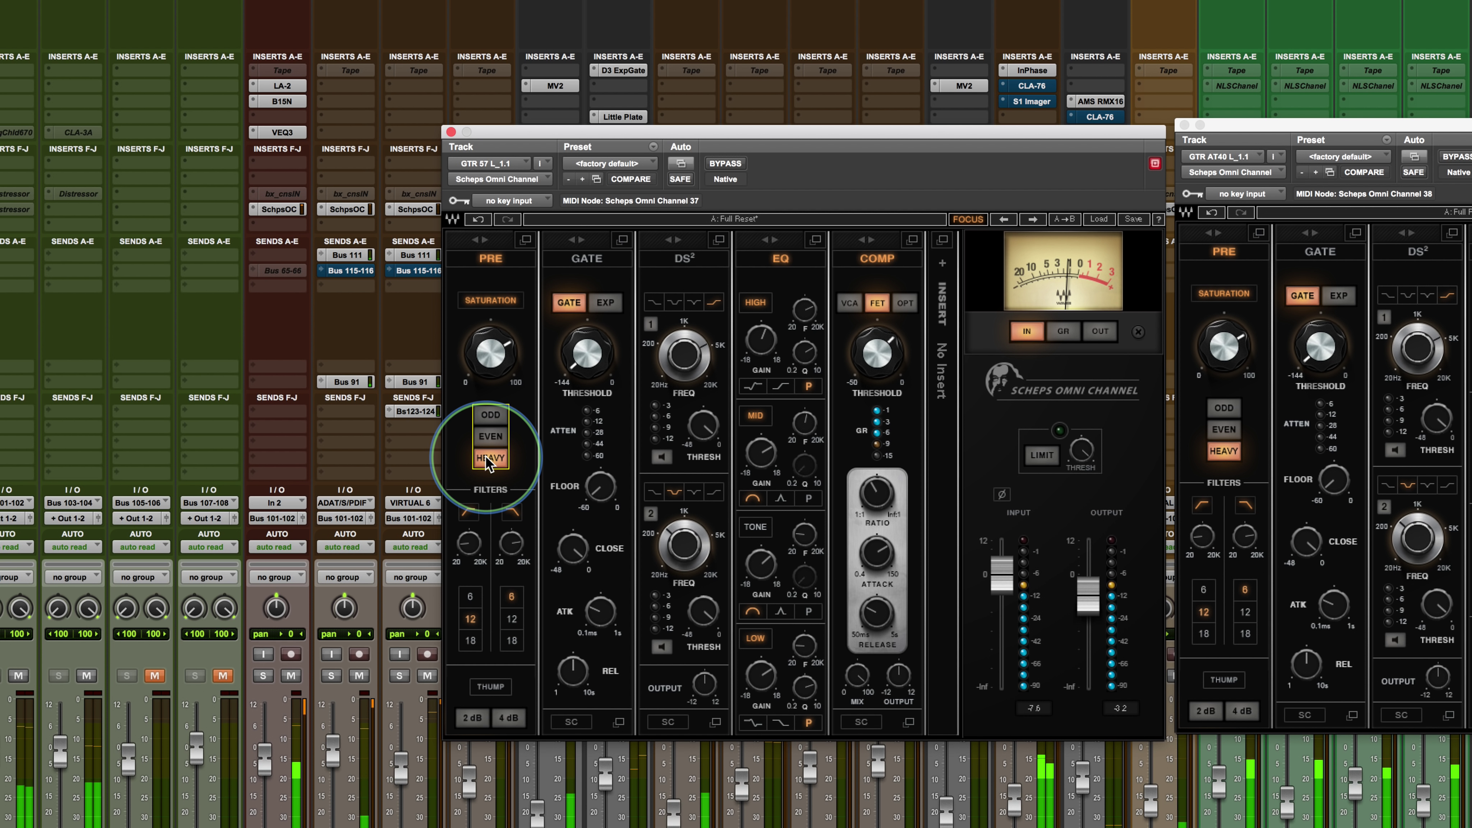
pyautogui.click(489, 438)
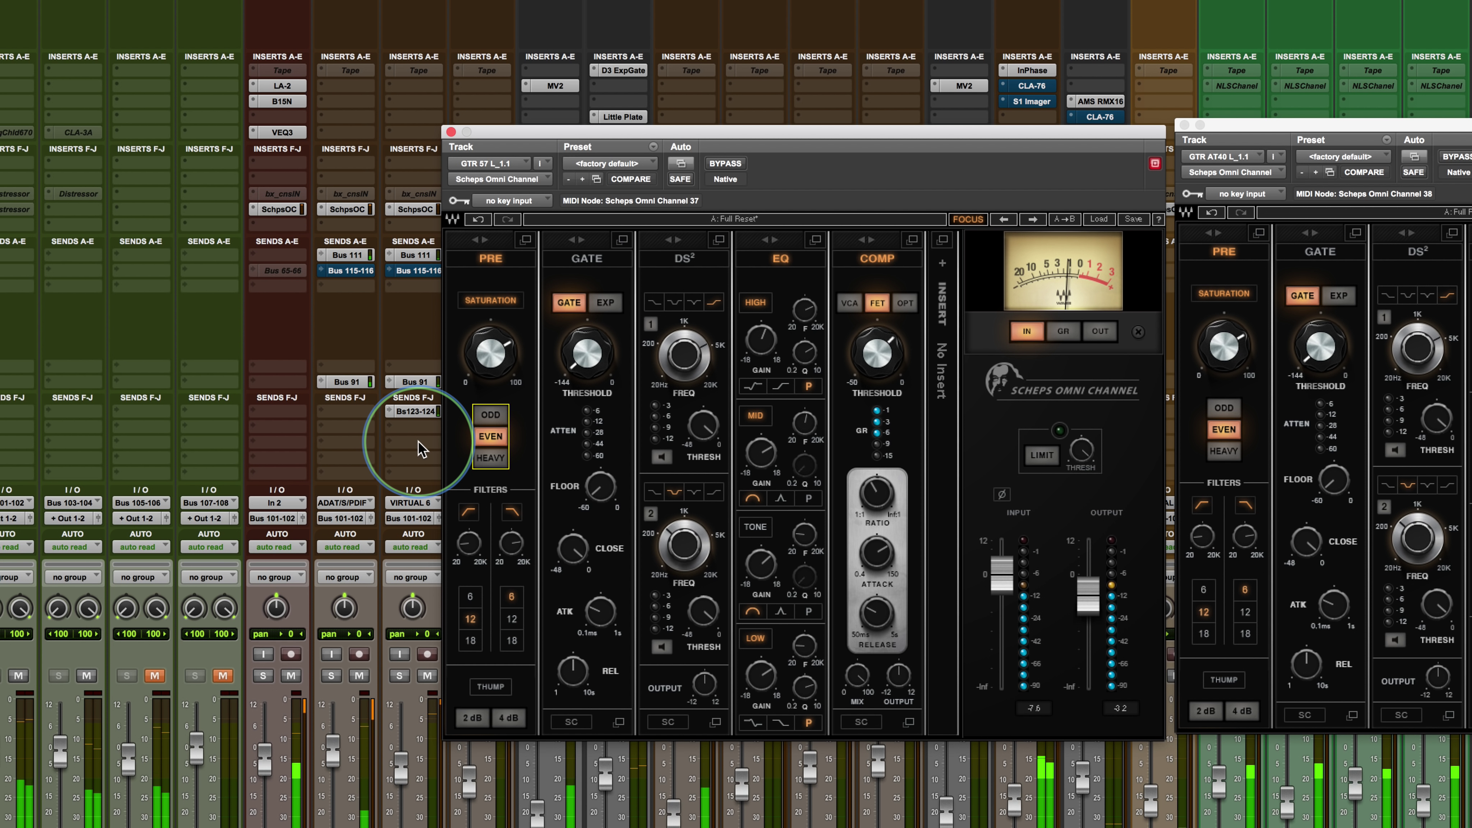
# Expand the EQ module on GTR 57 L_1.1 and boost the MID band gain to 14.9 during playback
pyautogui.click(815, 240)
pyautogui.moveTo(729, 311); pyautogui.dragTo(727, 316)
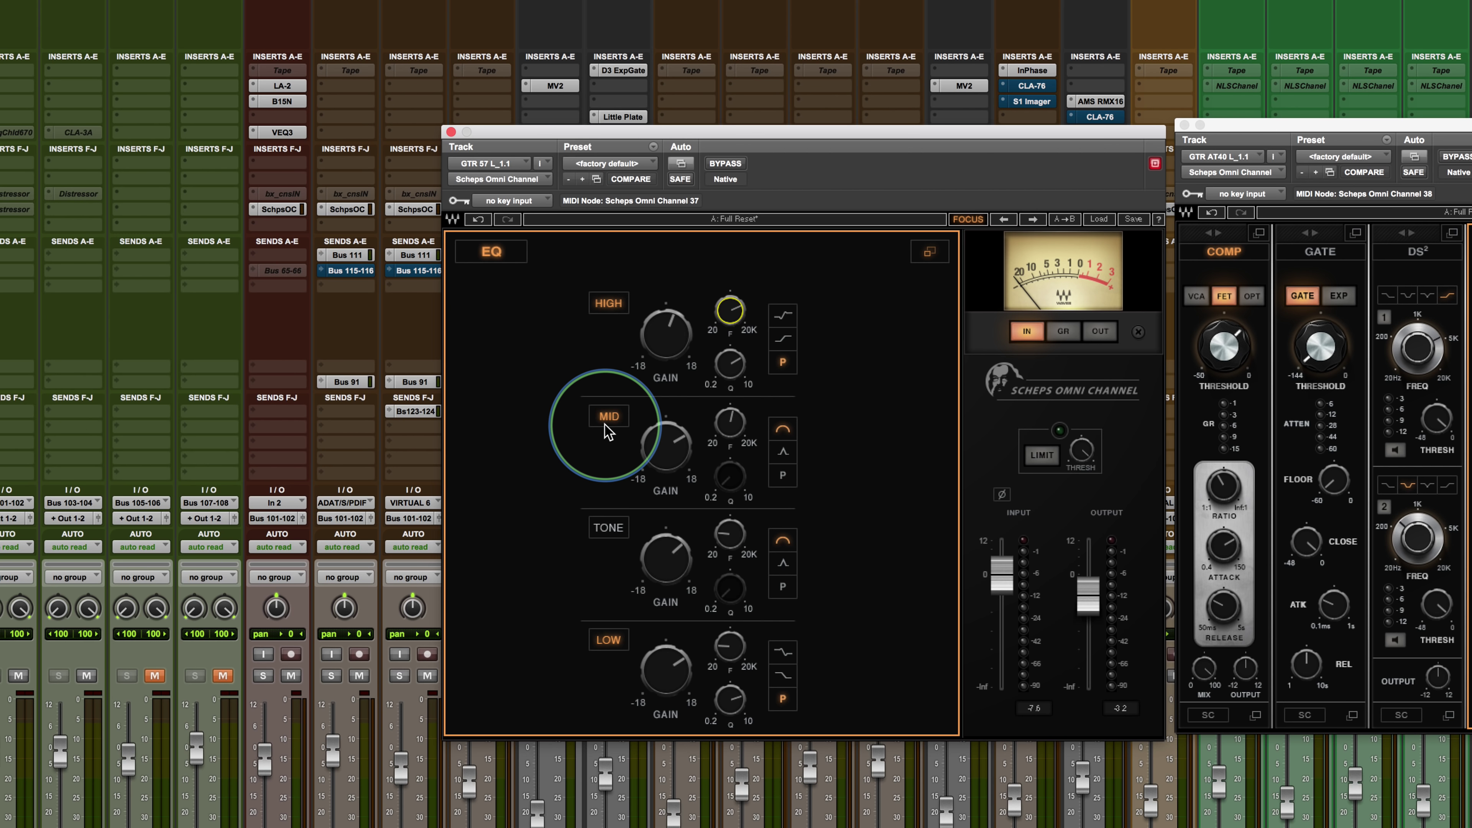
pyautogui.press('space')
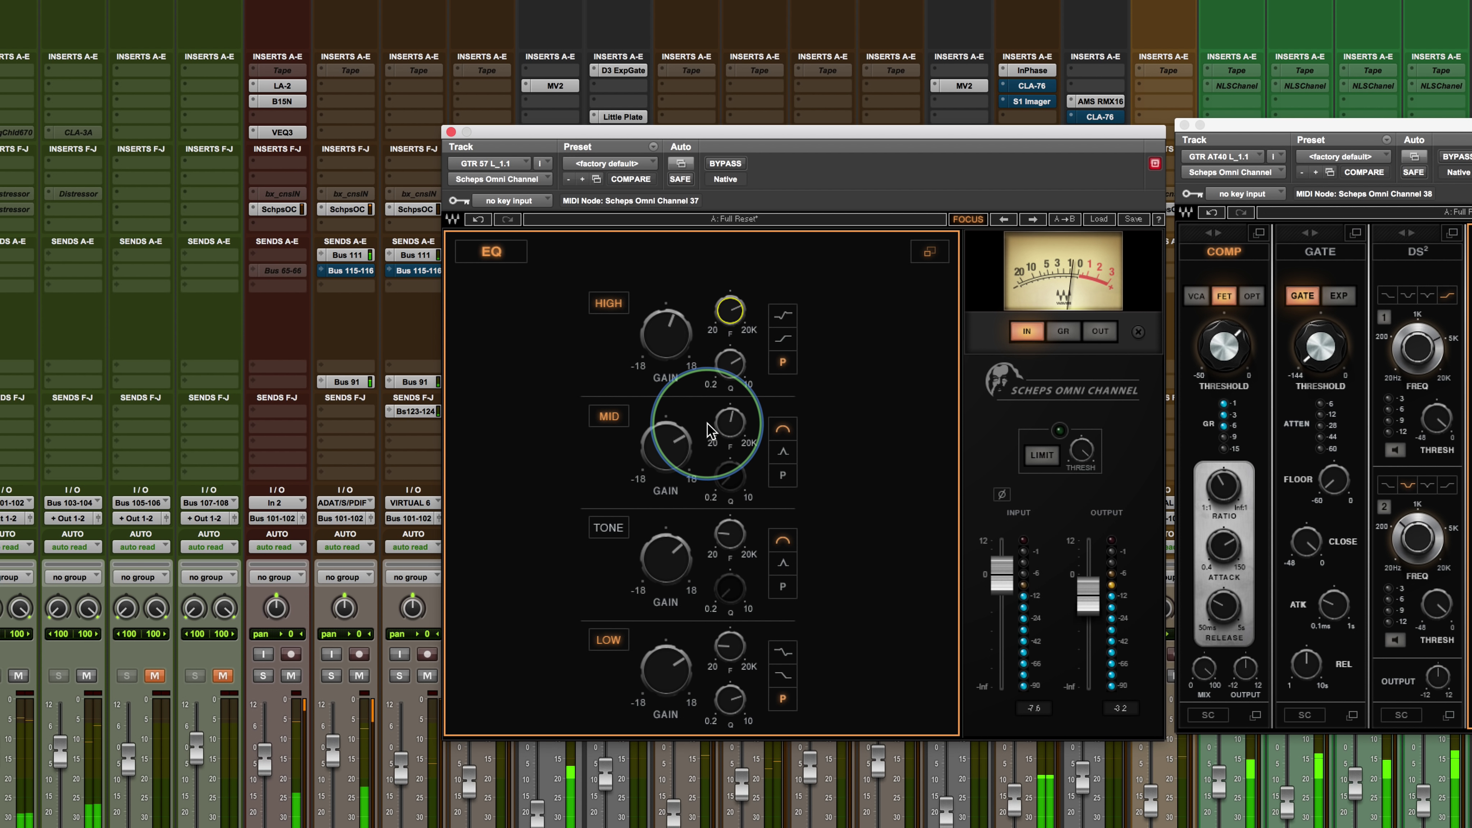
pyautogui.moveTo(729, 423)
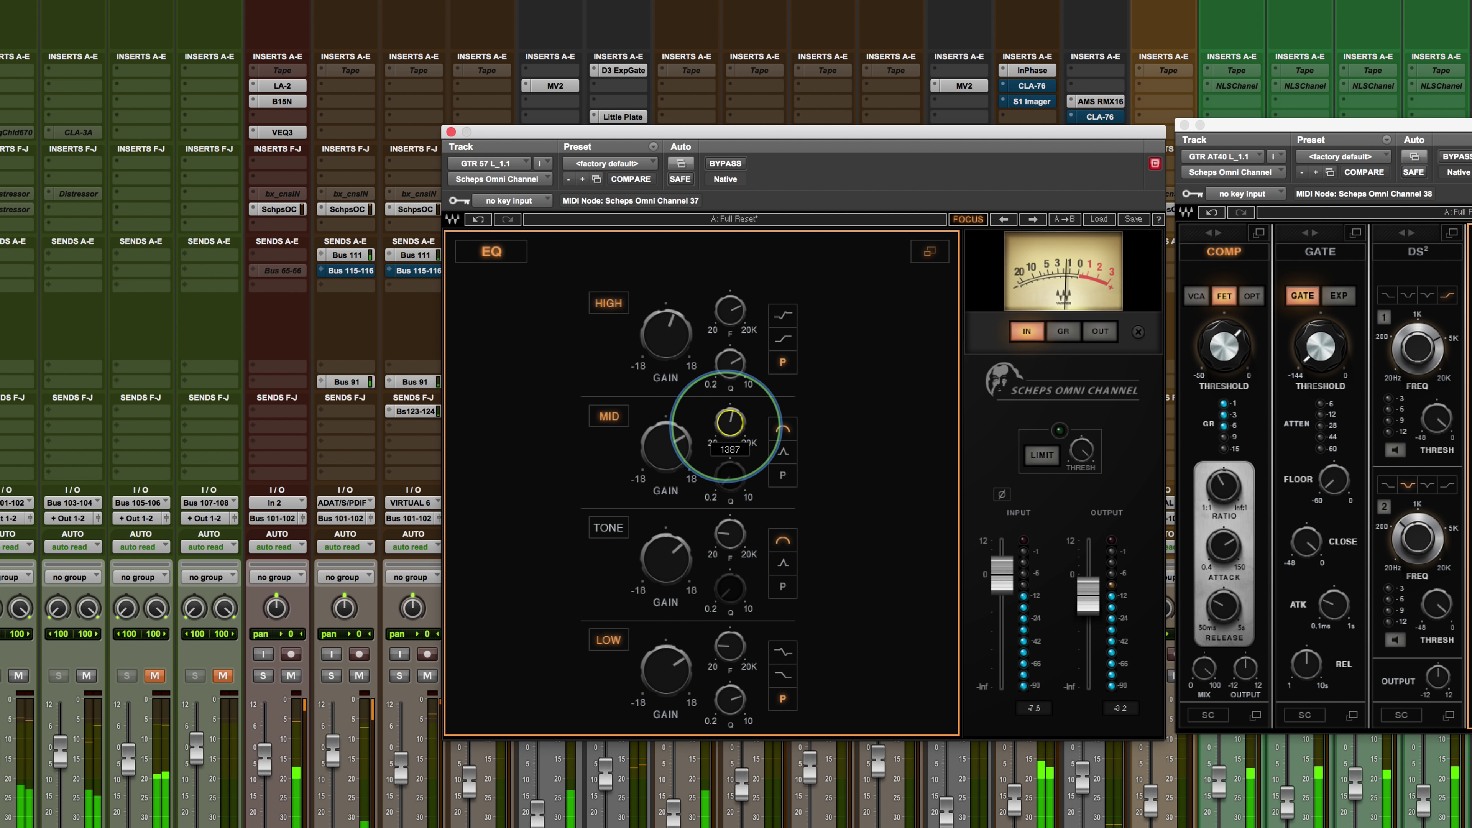
pyautogui.moveTo(651, 431); pyautogui.dragTo(666, 446)
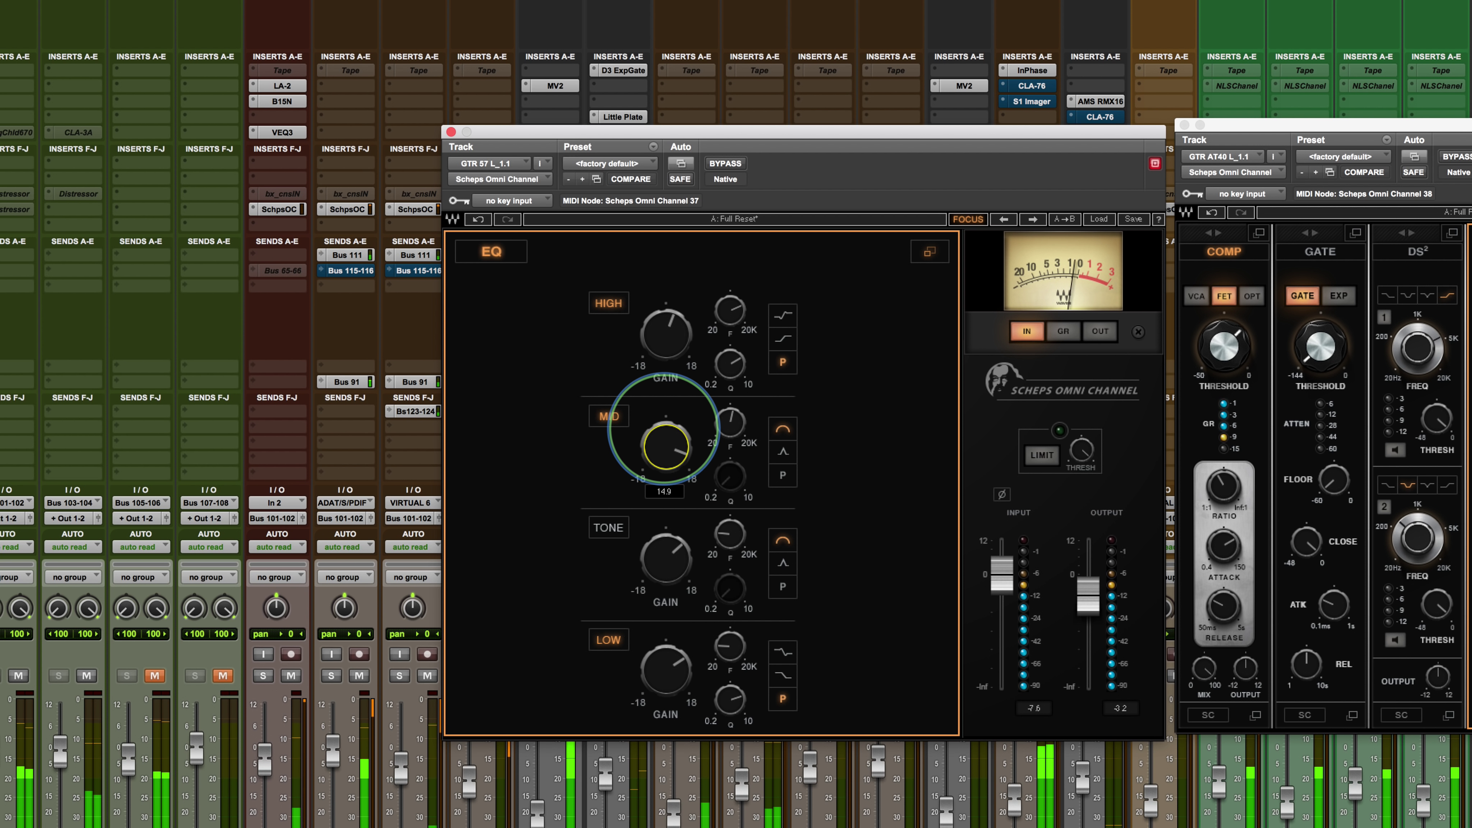
# Audition the narrow bell and parametric shapes on the MID band, adjust its Q, and reduce the band's gain
pyautogui.click(784, 454)
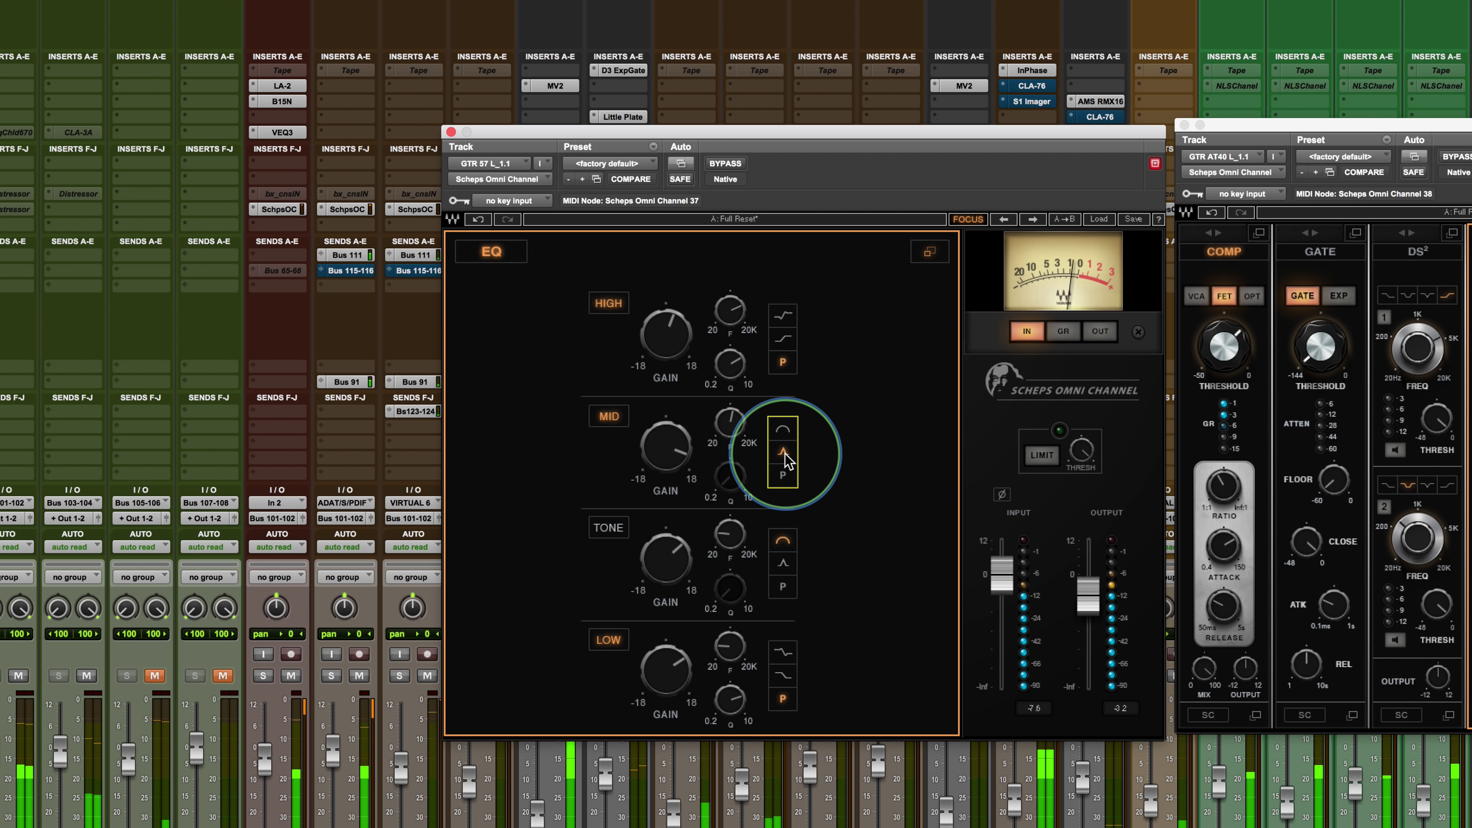
pyautogui.click(783, 475)
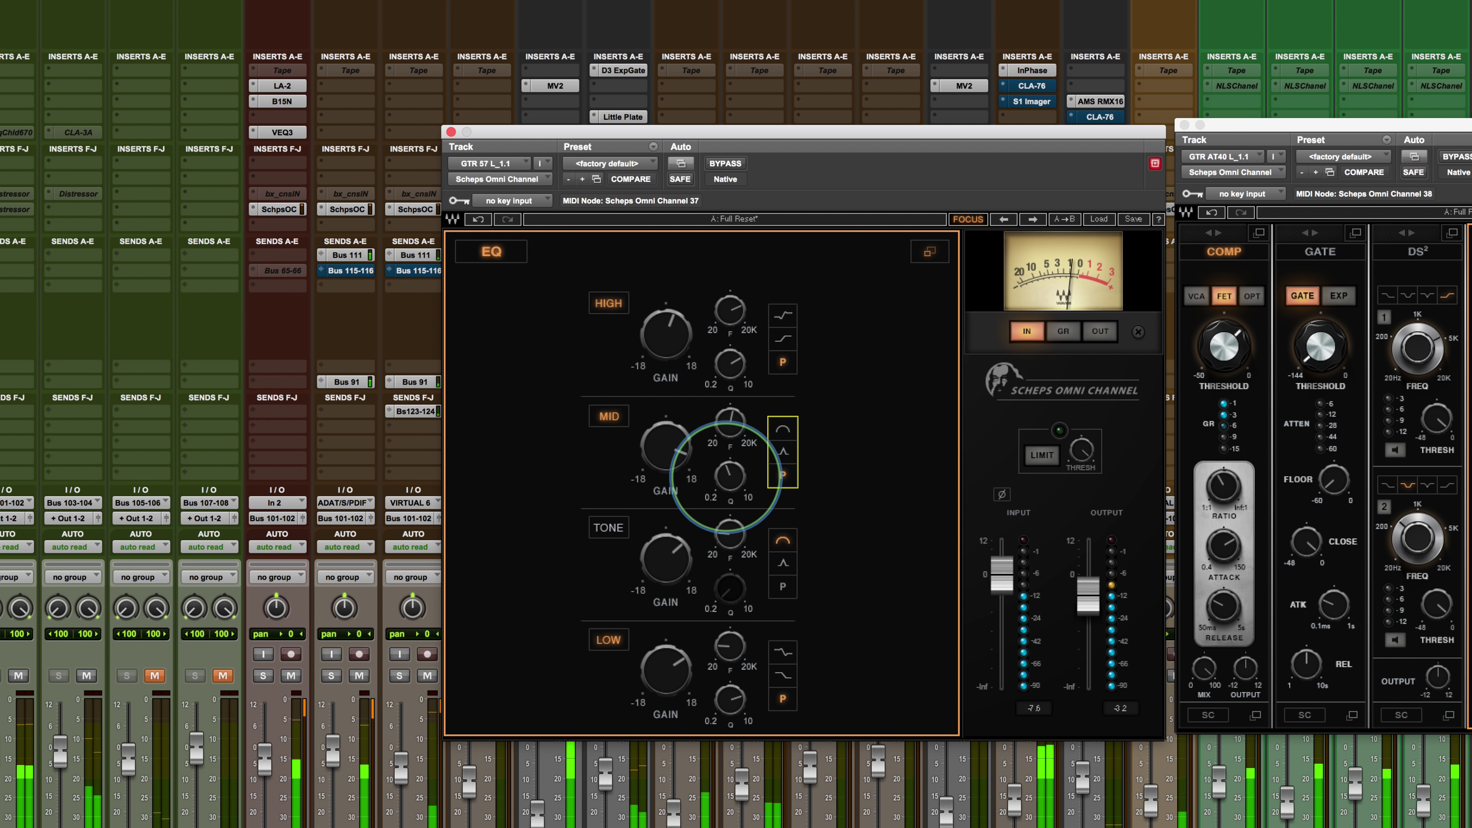
pyautogui.moveTo(730, 477); pyautogui.dragTo(722, 513)
pyautogui.moveTo(666, 447); pyautogui.dragTo(664, 465)
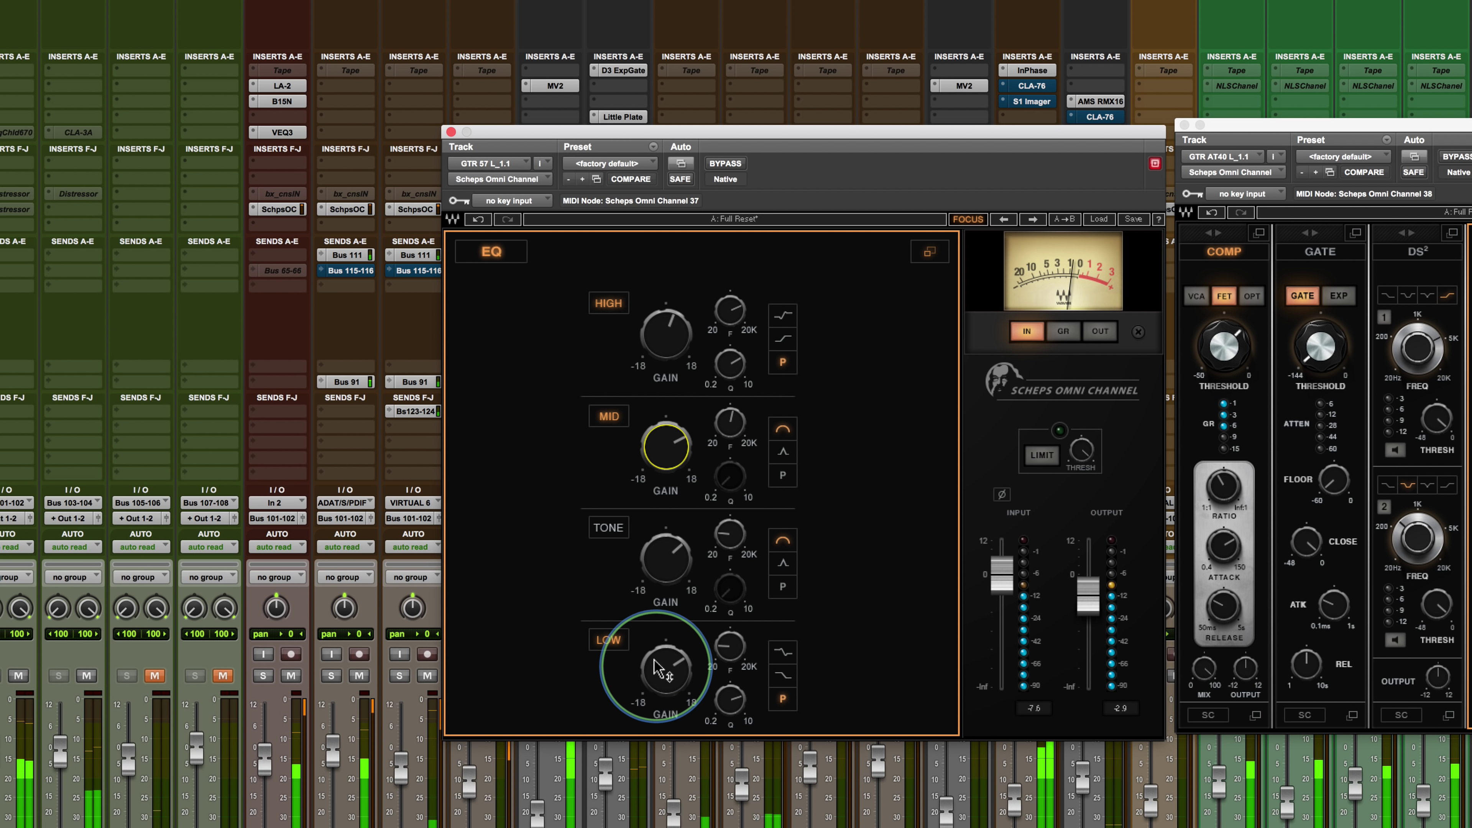
# Switch on the EQ's TONE band on GTR 57 L_1.1, boost its gain to 15.0 and set its frequency to about 103 Hz
pyautogui.click(609, 528)
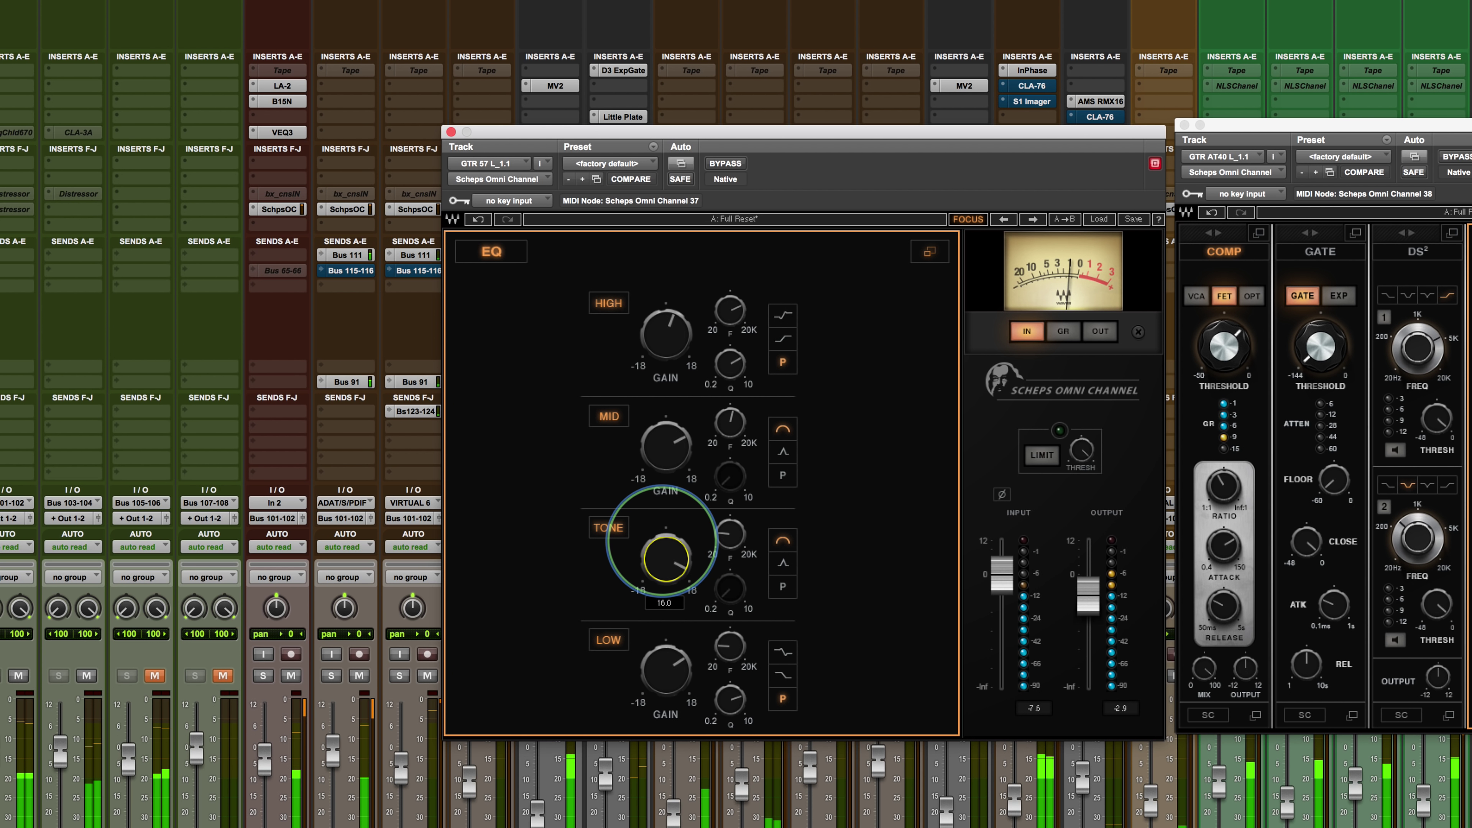
pyautogui.click(730, 534)
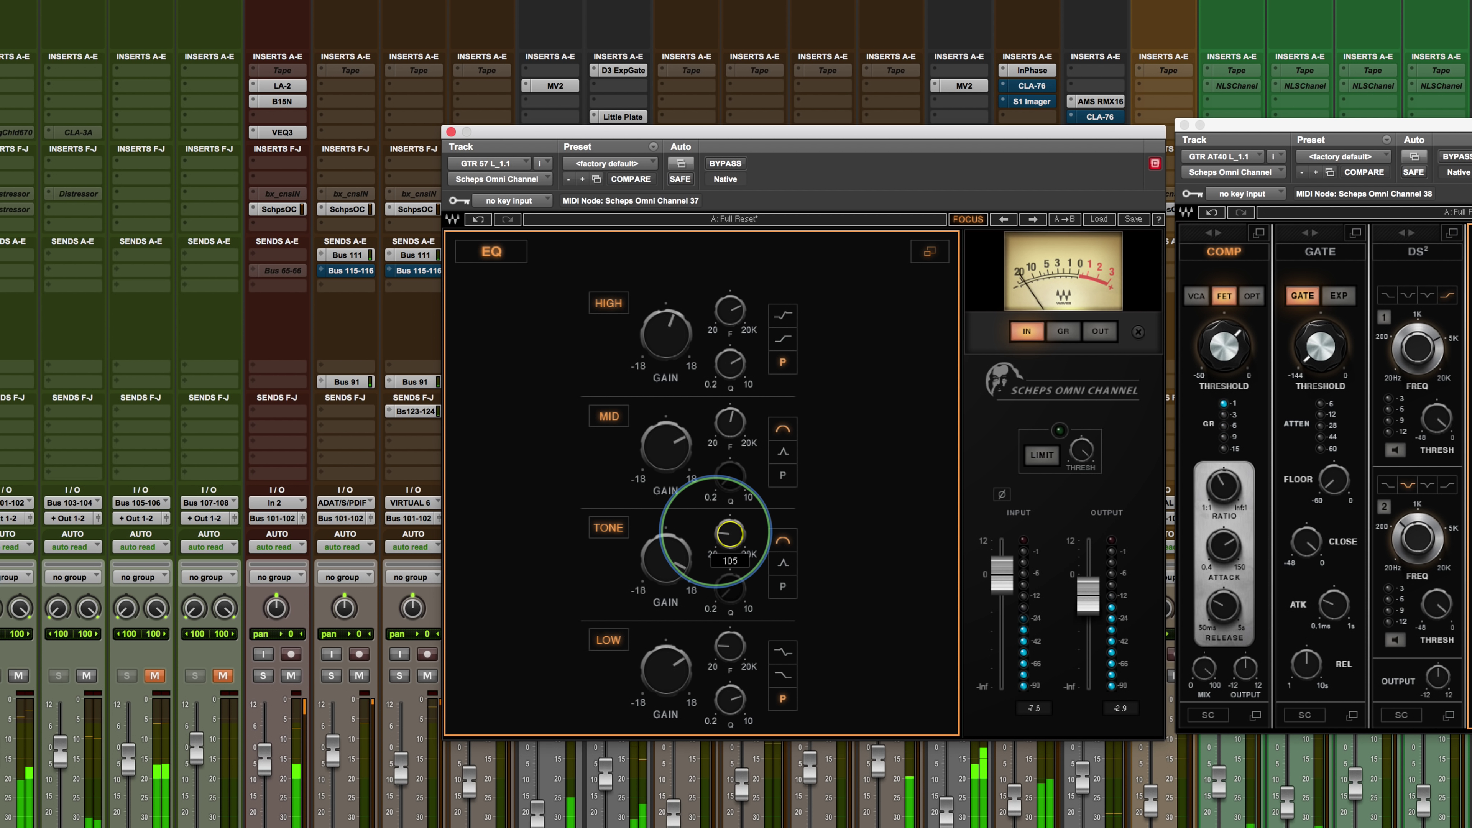
pyautogui.moveTo(729, 534); pyautogui.dragTo(730, 535)
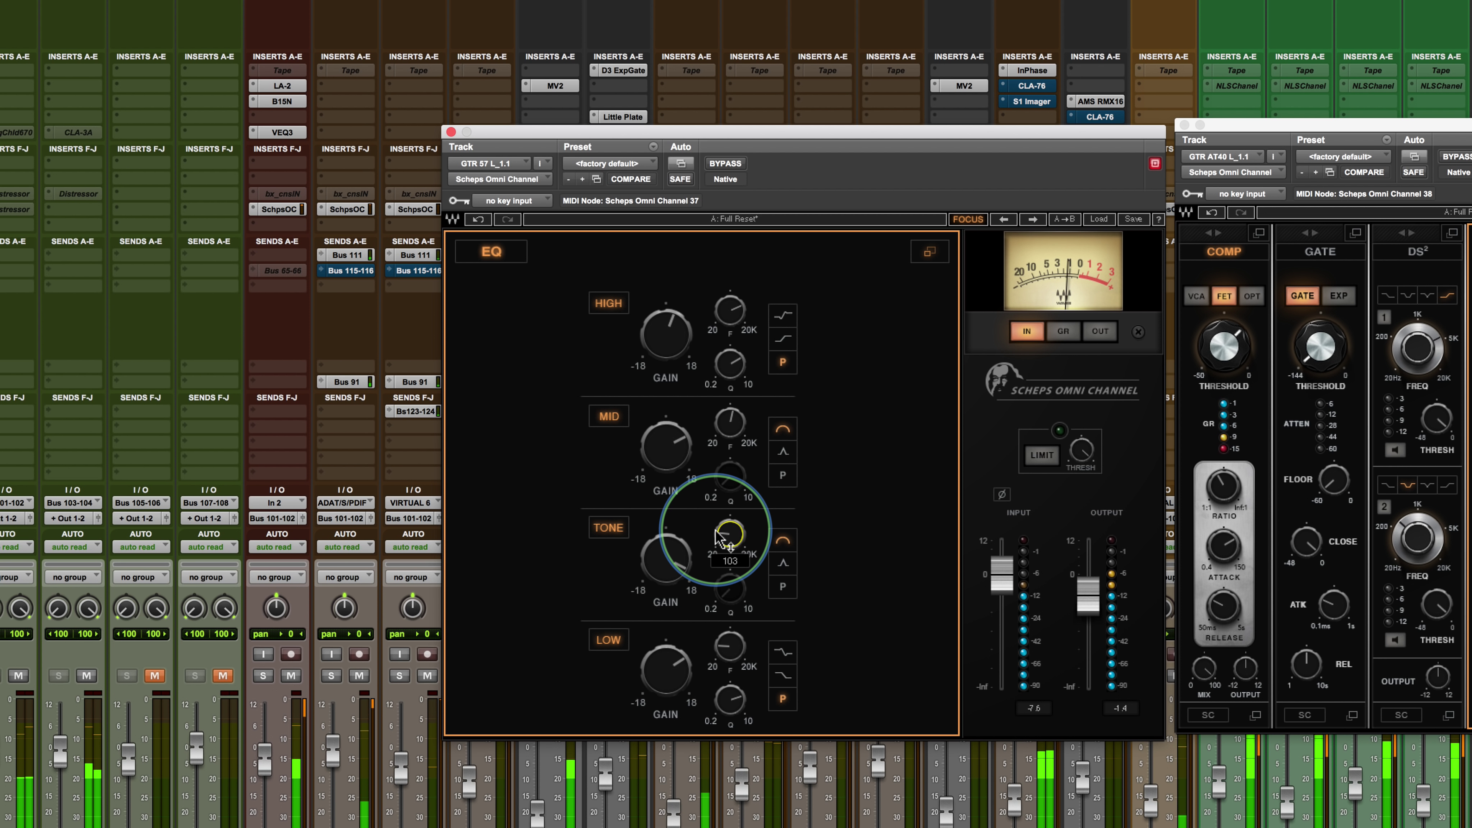
# Change the TONE band to the narrow bell shape, raise its frequency and rebalance its gain during playback
pyautogui.click(783, 563)
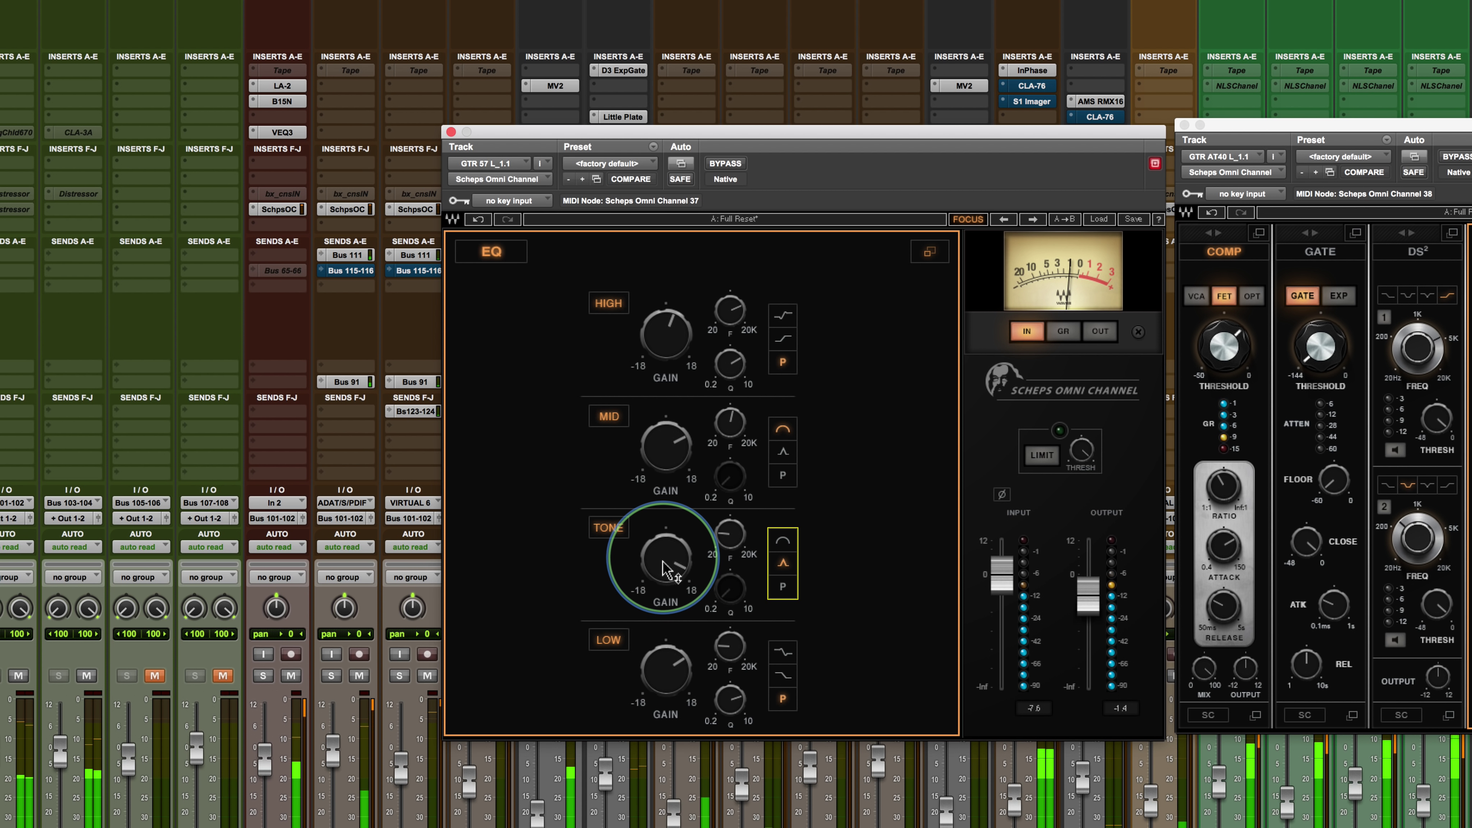
pyautogui.moveTo(667, 569); pyautogui.dragTo(664, 604)
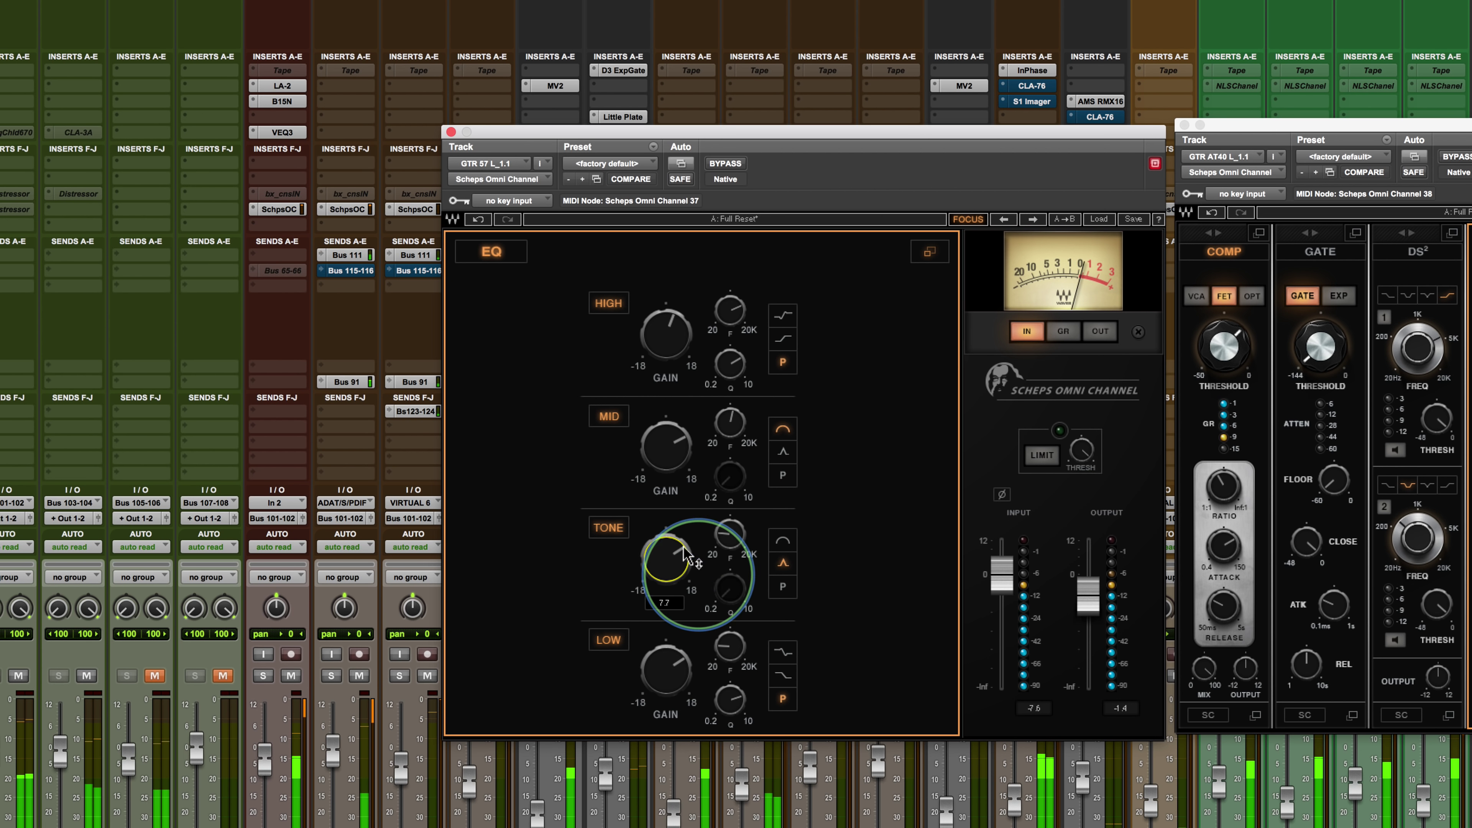
pyautogui.moveTo(718, 497); pyautogui.dragTo(714, 513)
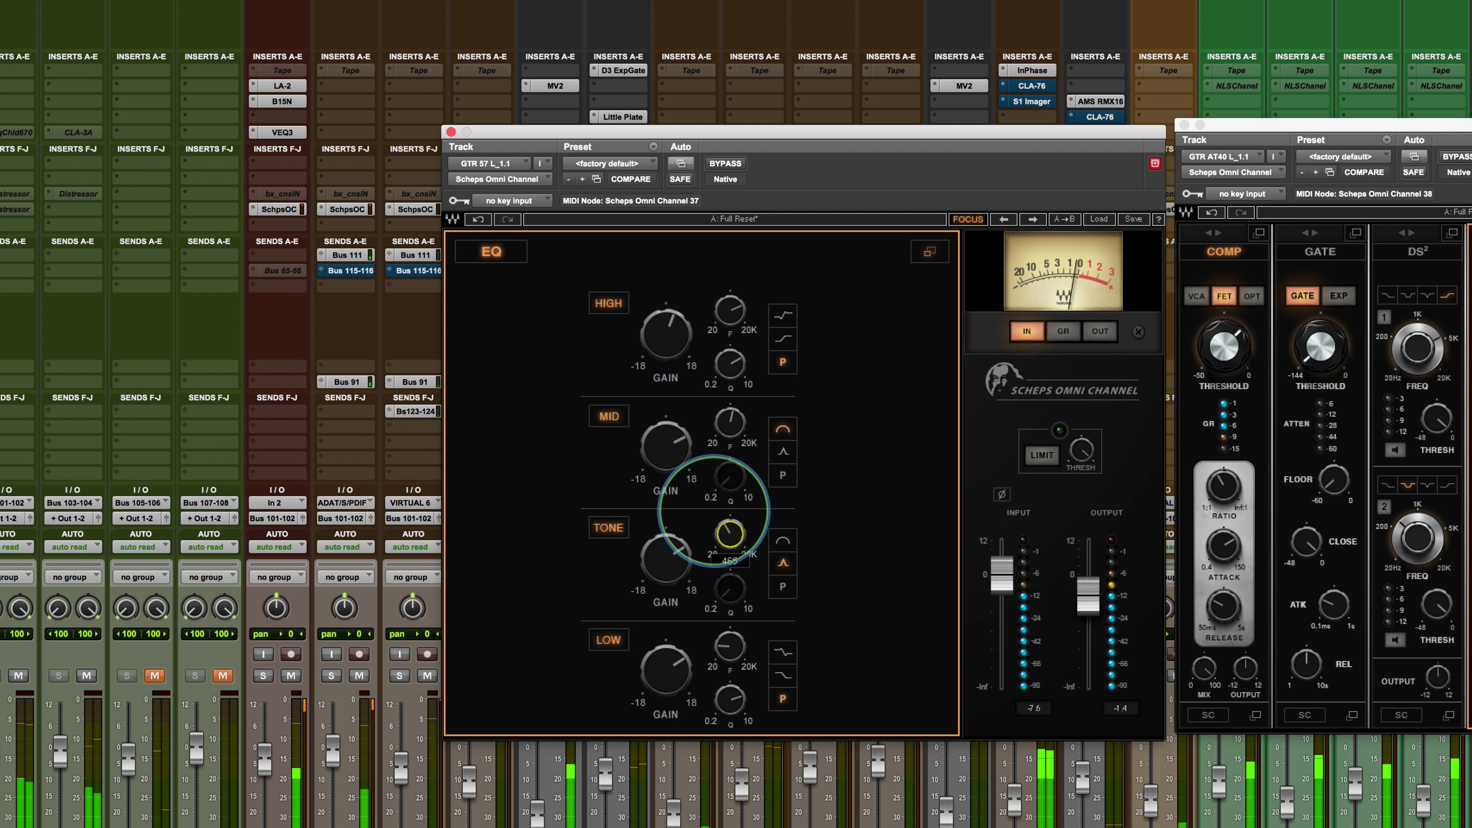
pyautogui.moveTo(664, 565); pyautogui.dragTo(664, 565)
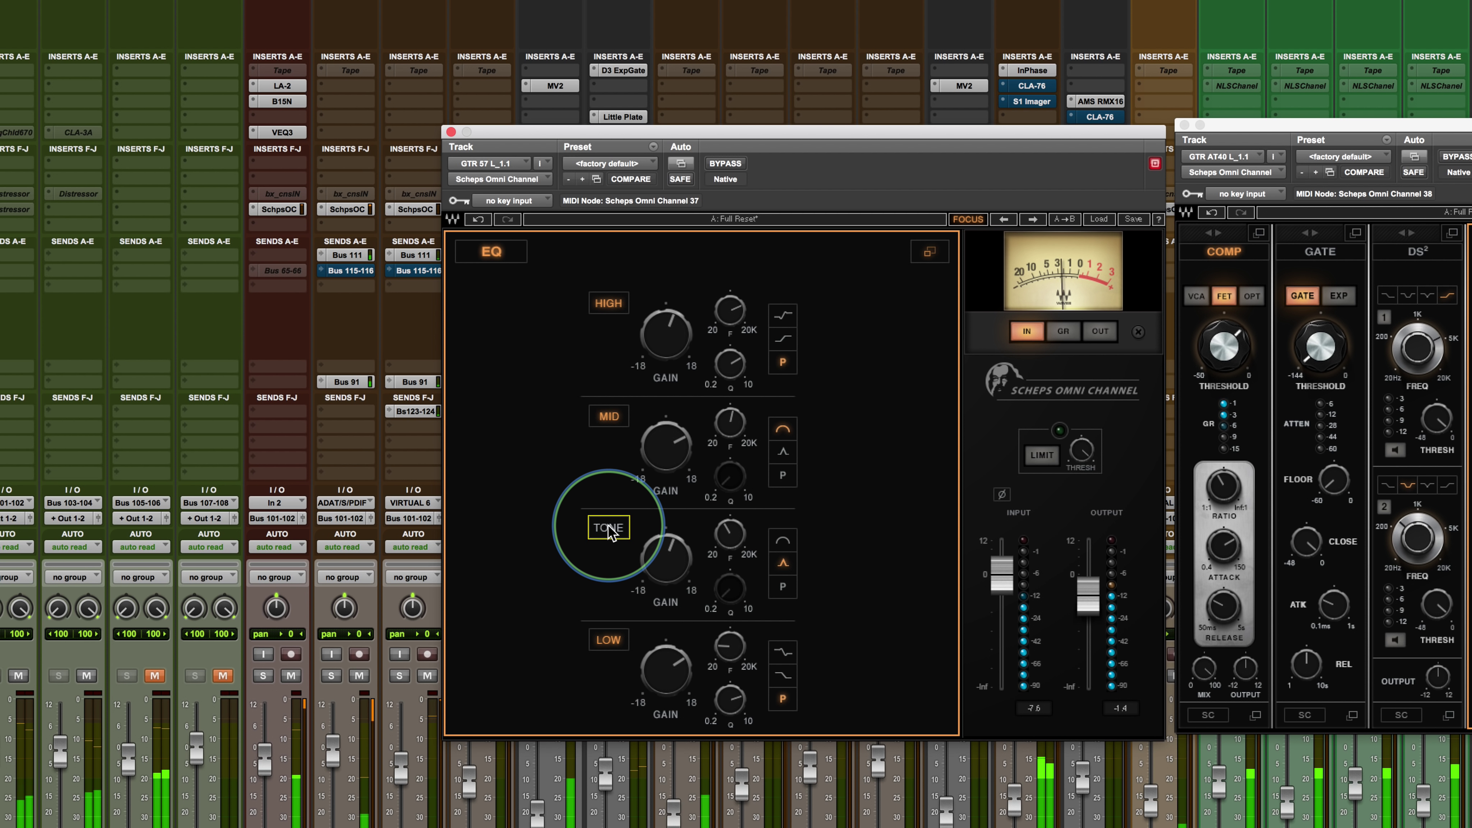
# Set the TONE band's gain to 1.9 and compare it bypassed, with the wide bell, and with the narrow bell, keeping the narrow one
pyautogui.moveTo(653, 563); pyautogui.dragTo(652, 574)
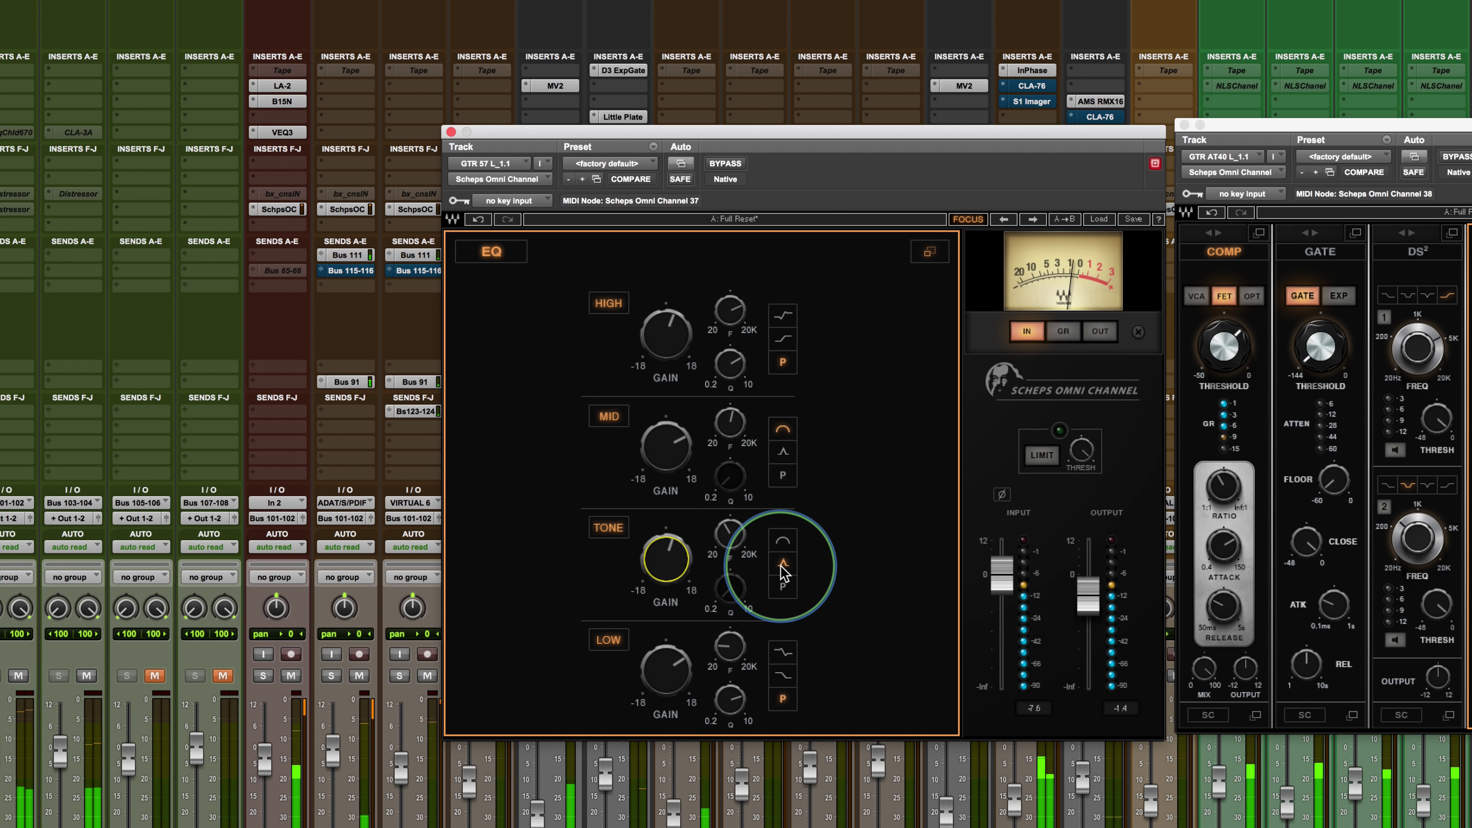
pyautogui.click(609, 537)
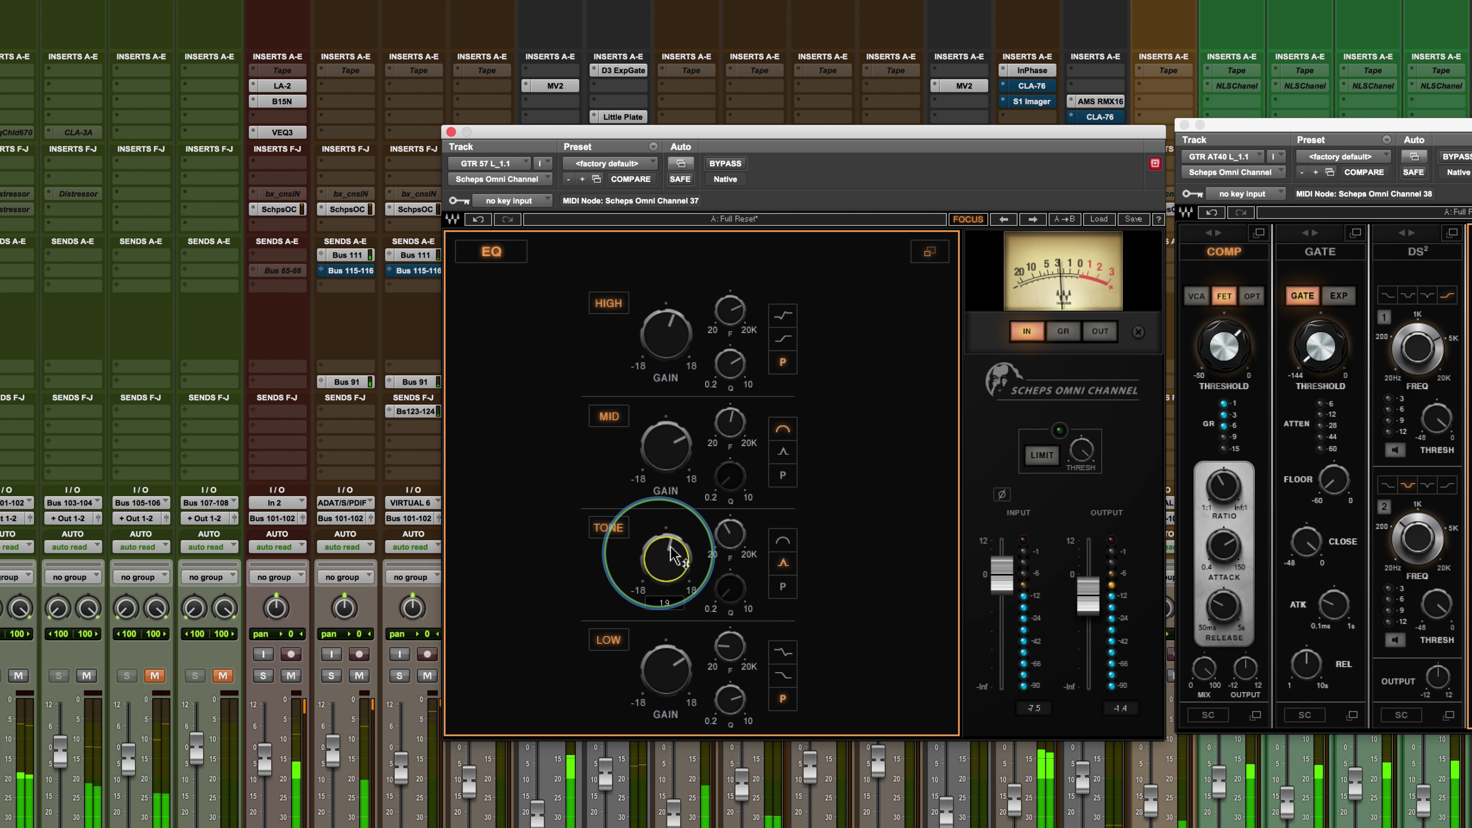
pyautogui.scroll(1, 717, 549)
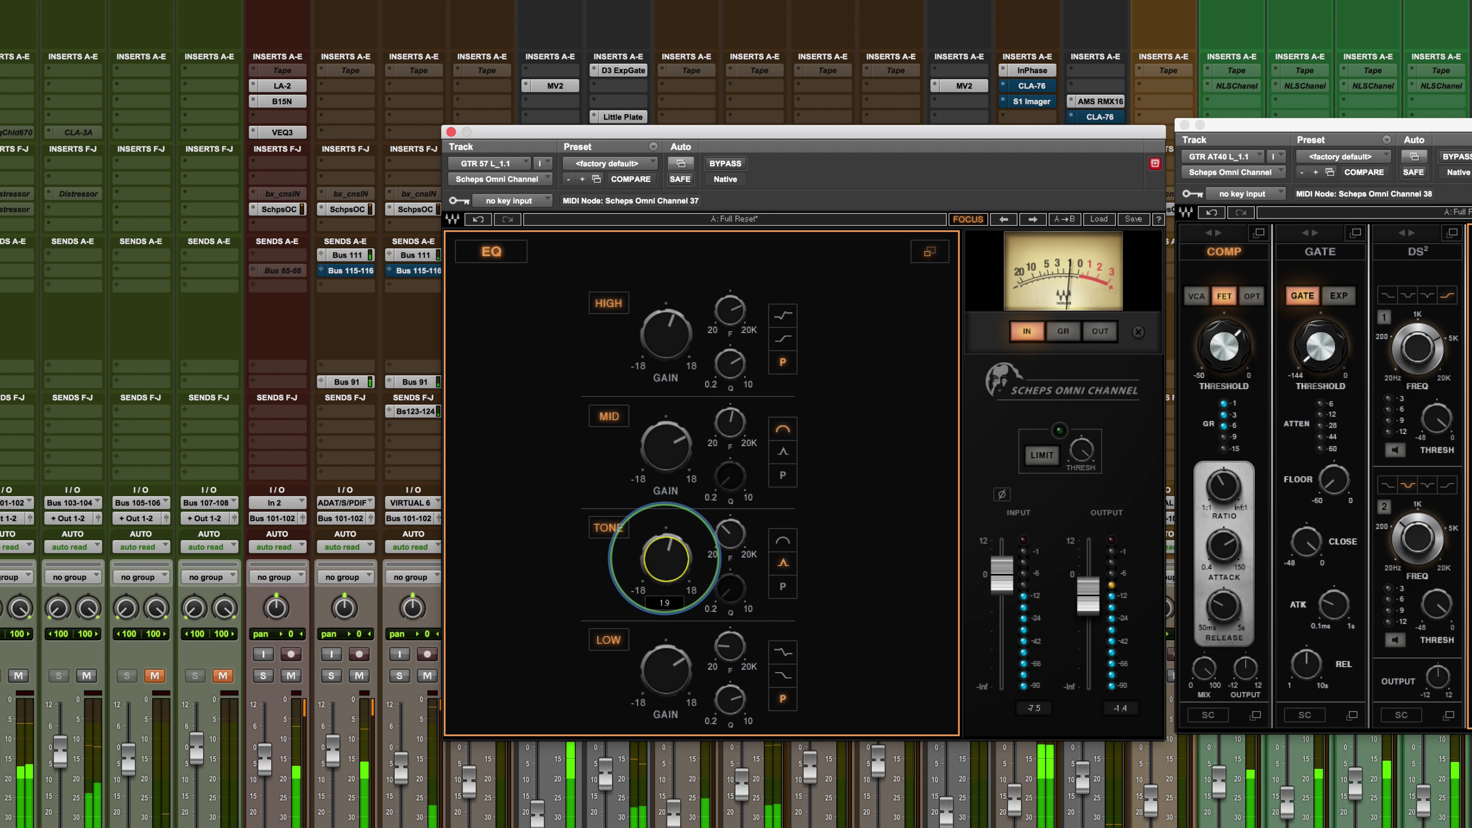
pyautogui.click(609, 527)
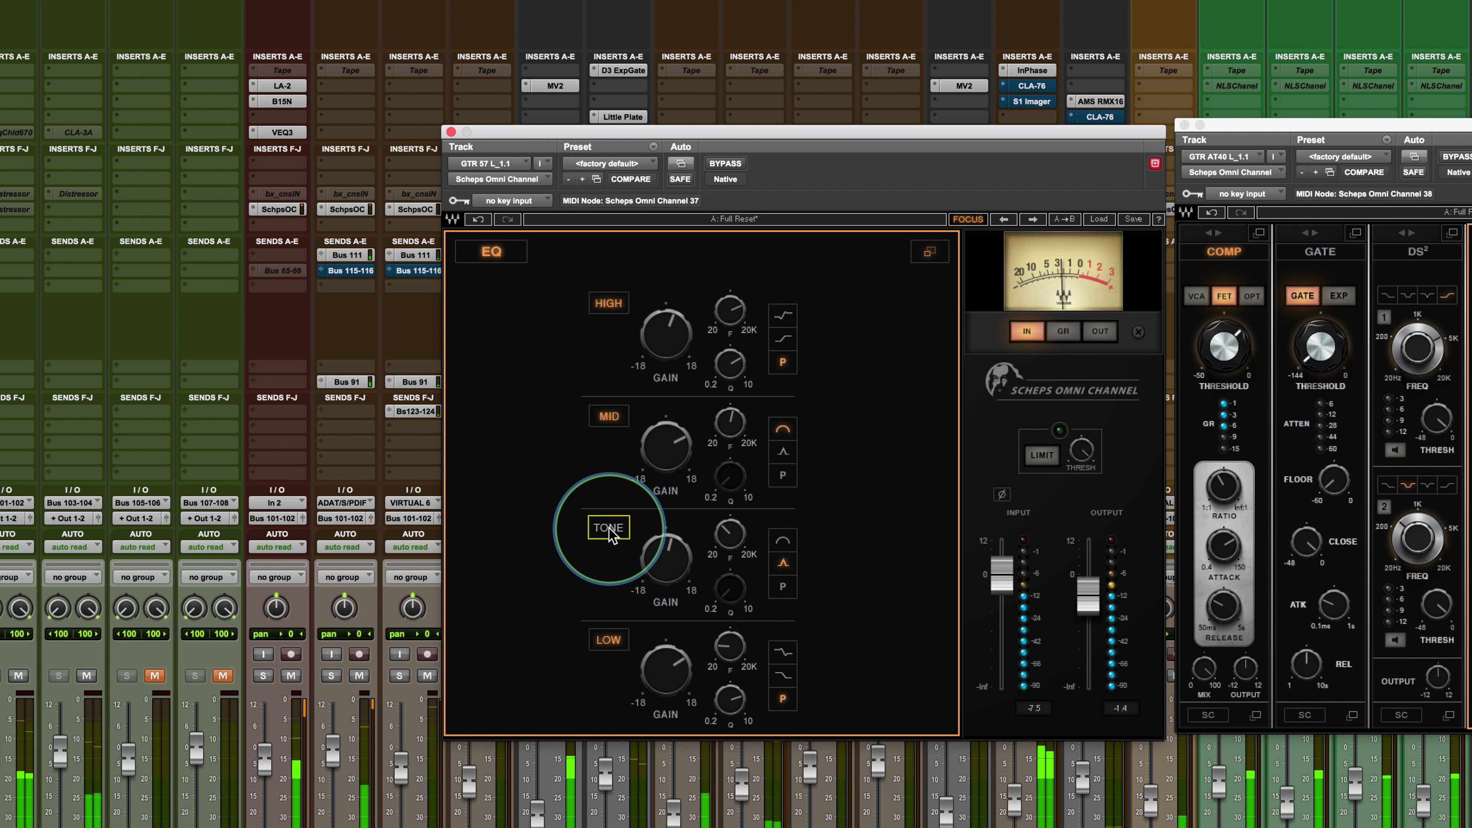
pyautogui.click(782, 542)
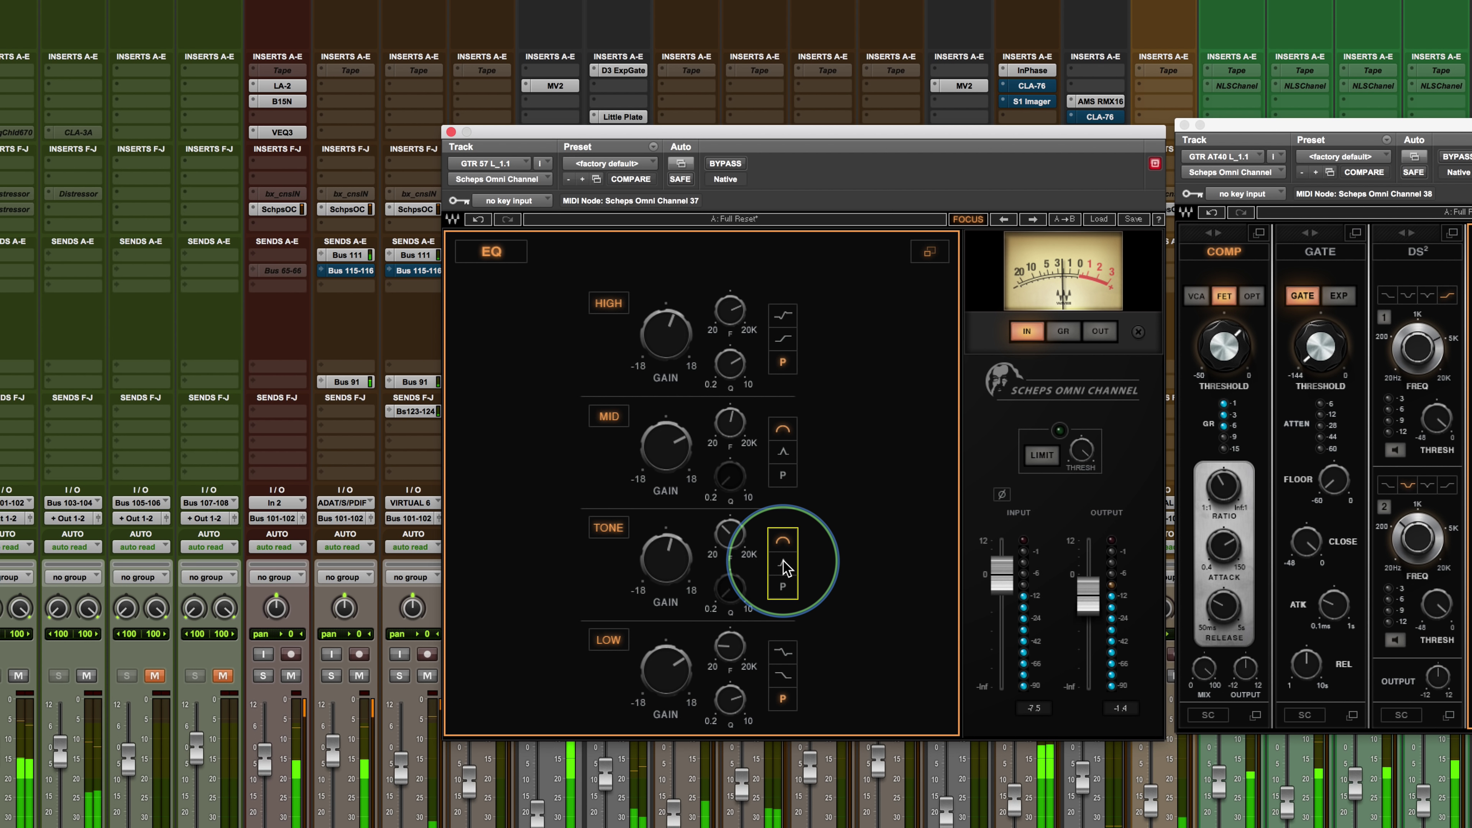
pyautogui.click(783, 560)
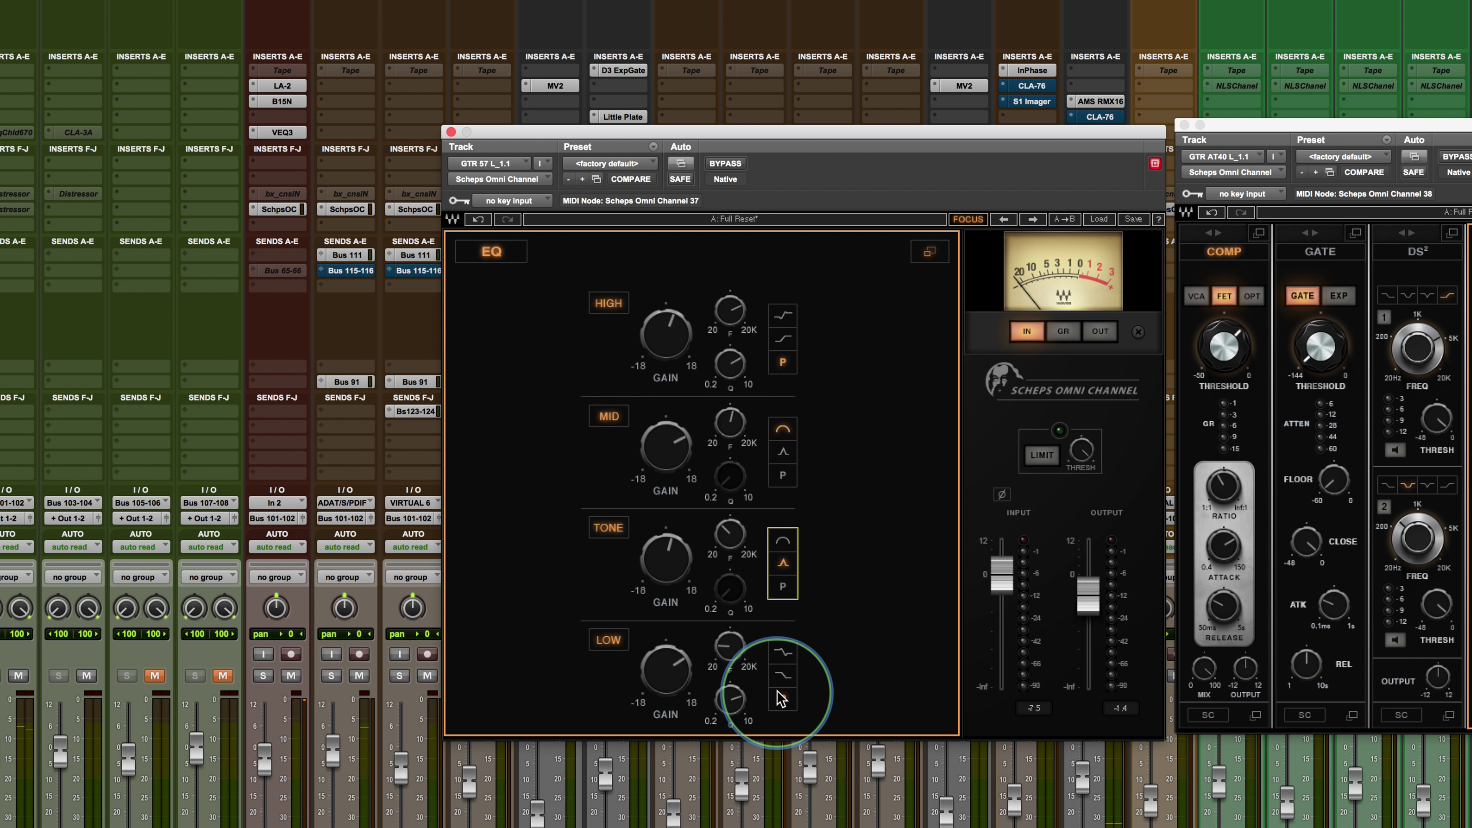
# Return GTR 57 L_1.1 to the full channel view and readjust the FET compressor's threshold and output during playback
pyautogui.click(931, 252)
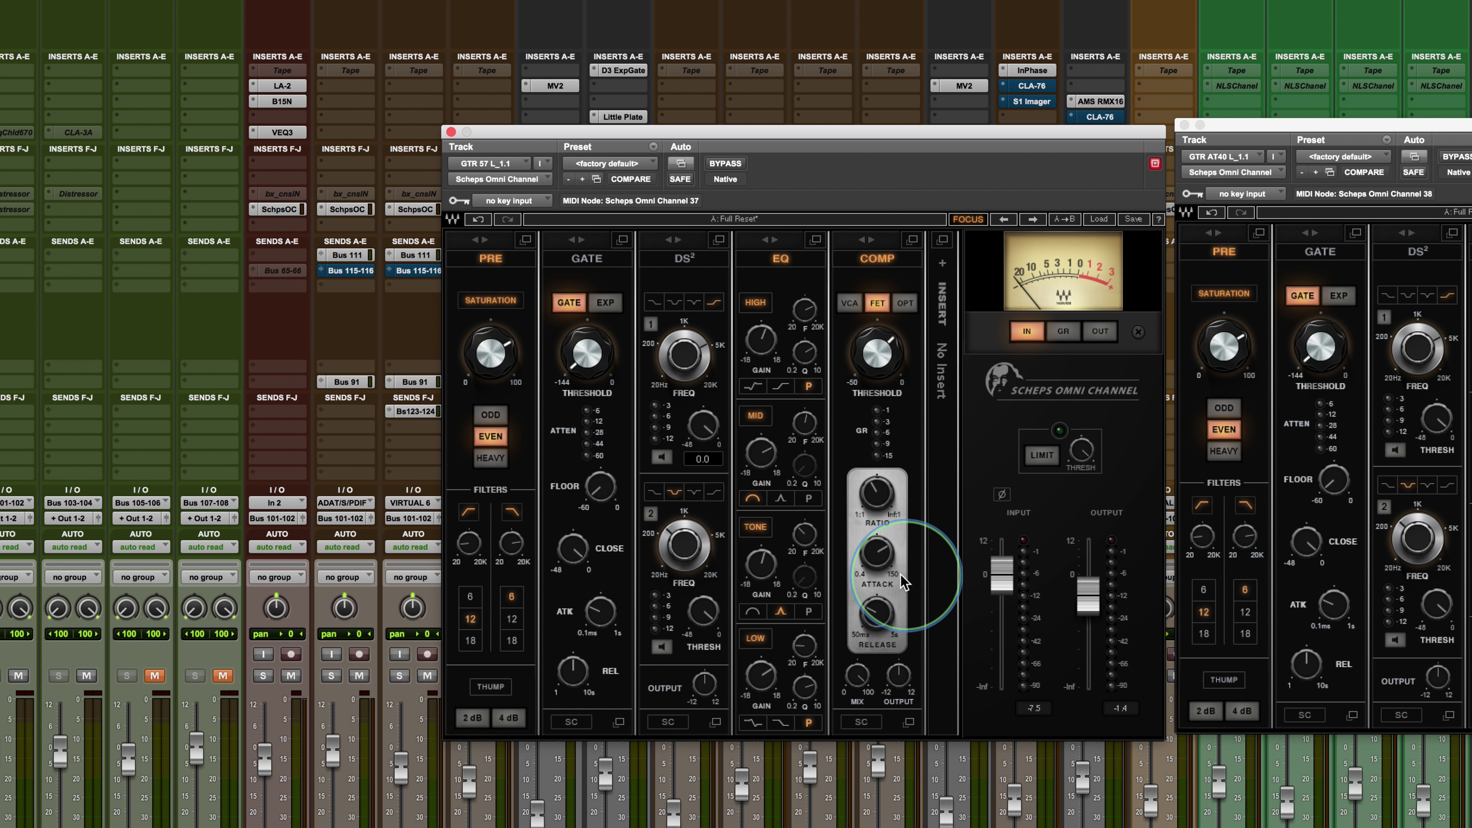
pyautogui.moveTo(883, 140); pyautogui.dragTo(800, 130)
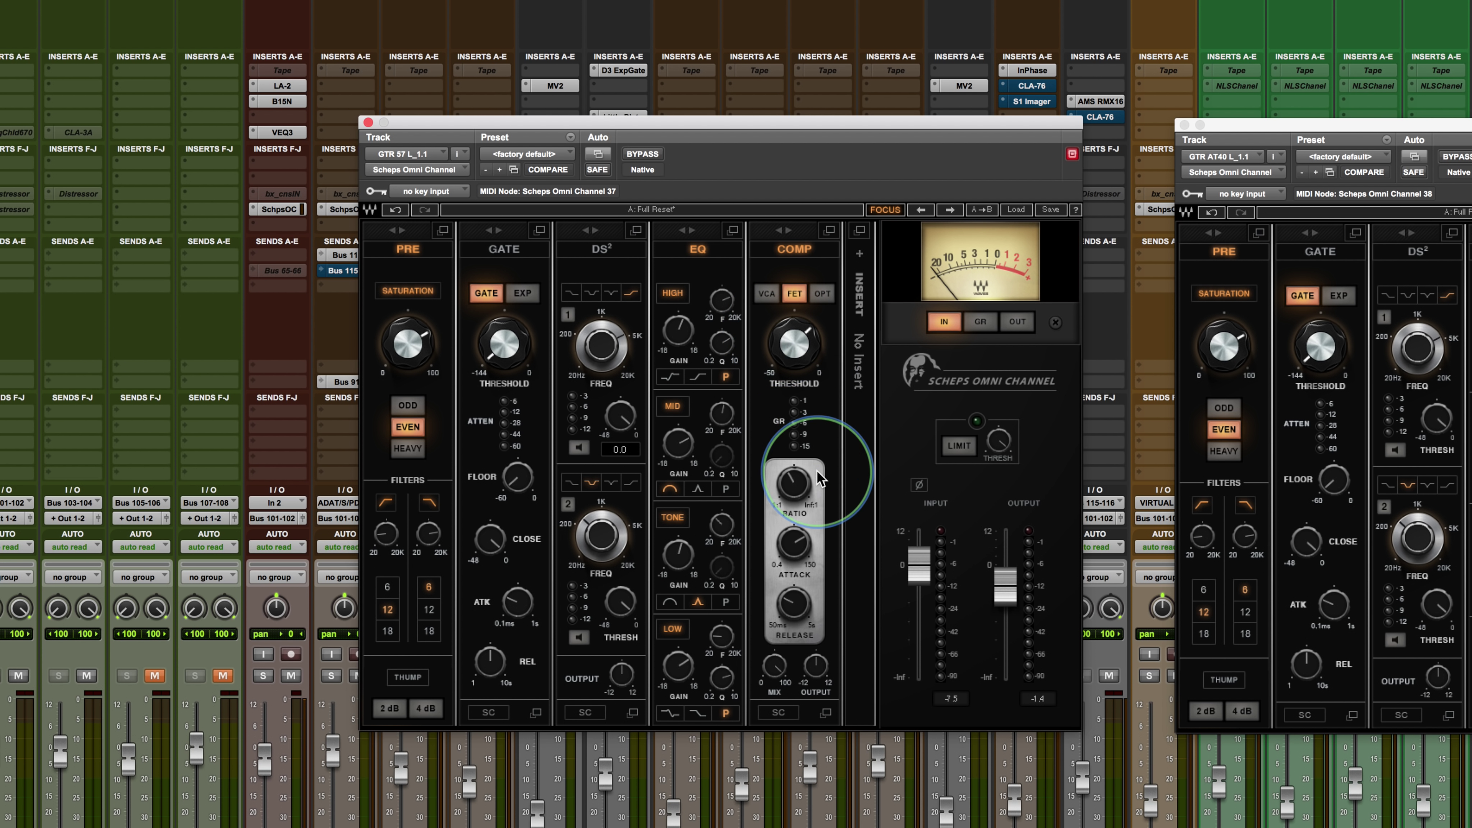
pyautogui.press('space')
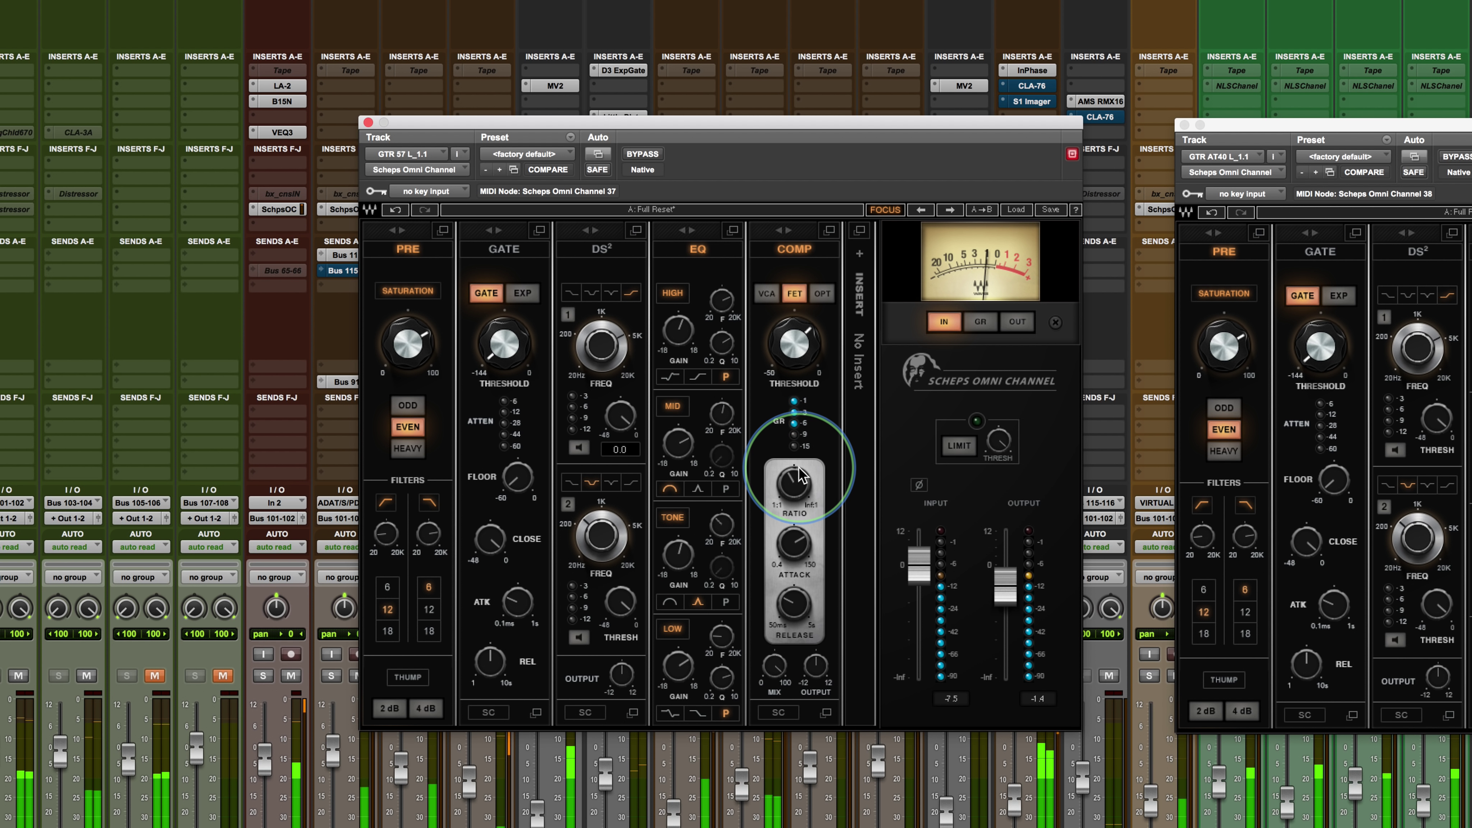
pyautogui.moveTo(790, 346); pyautogui.dragTo(790, 306)
pyautogui.moveTo(1005, 589); pyautogui.dragTo(1008, 596)
pyautogui.moveTo(816, 665); pyautogui.dragTo(818, 681)
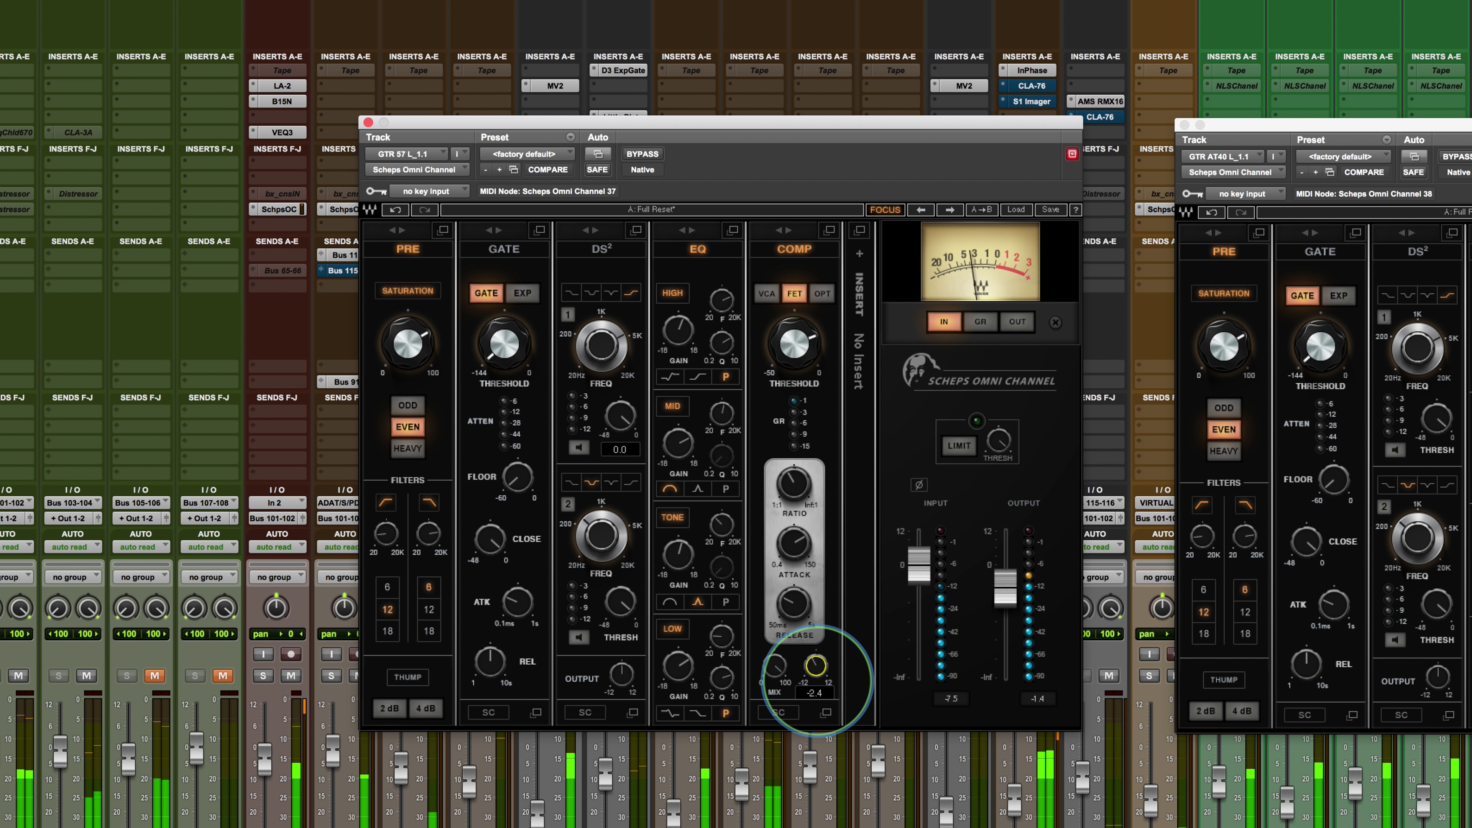
pyautogui.moveTo(819, 681); pyautogui.dragTo(821, 668)
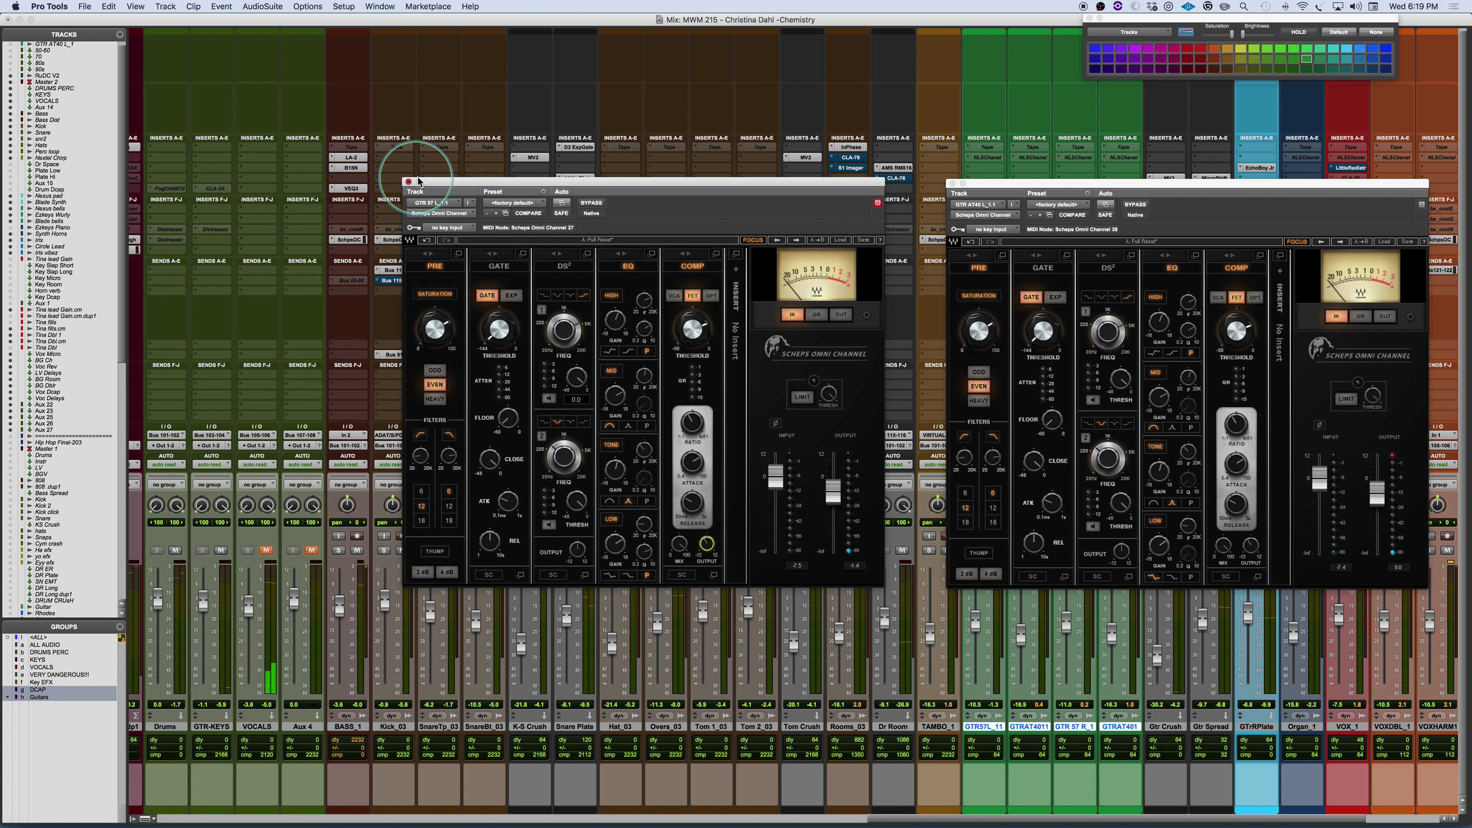
# Close both guitar channel plug-in windows, solo VOX_1 and open its Scheps Omni Channel
pyautogui.click(409, 181)
pyautogui.click(953, 185)
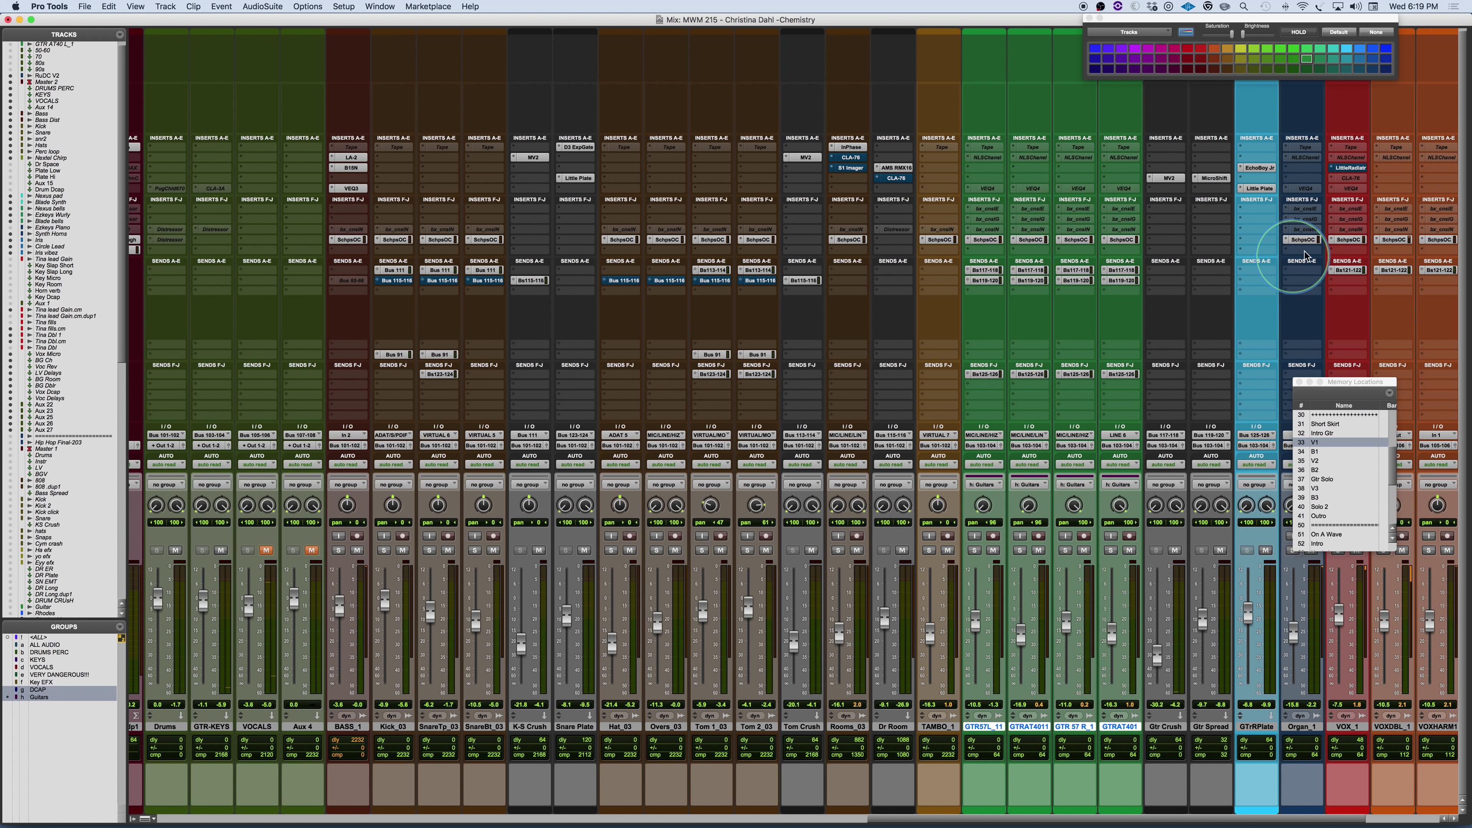
pyautogui.moveTo(1356, 381); pyautogui.dragTo(1279, 348)
pyautogui.click(1338, 551)
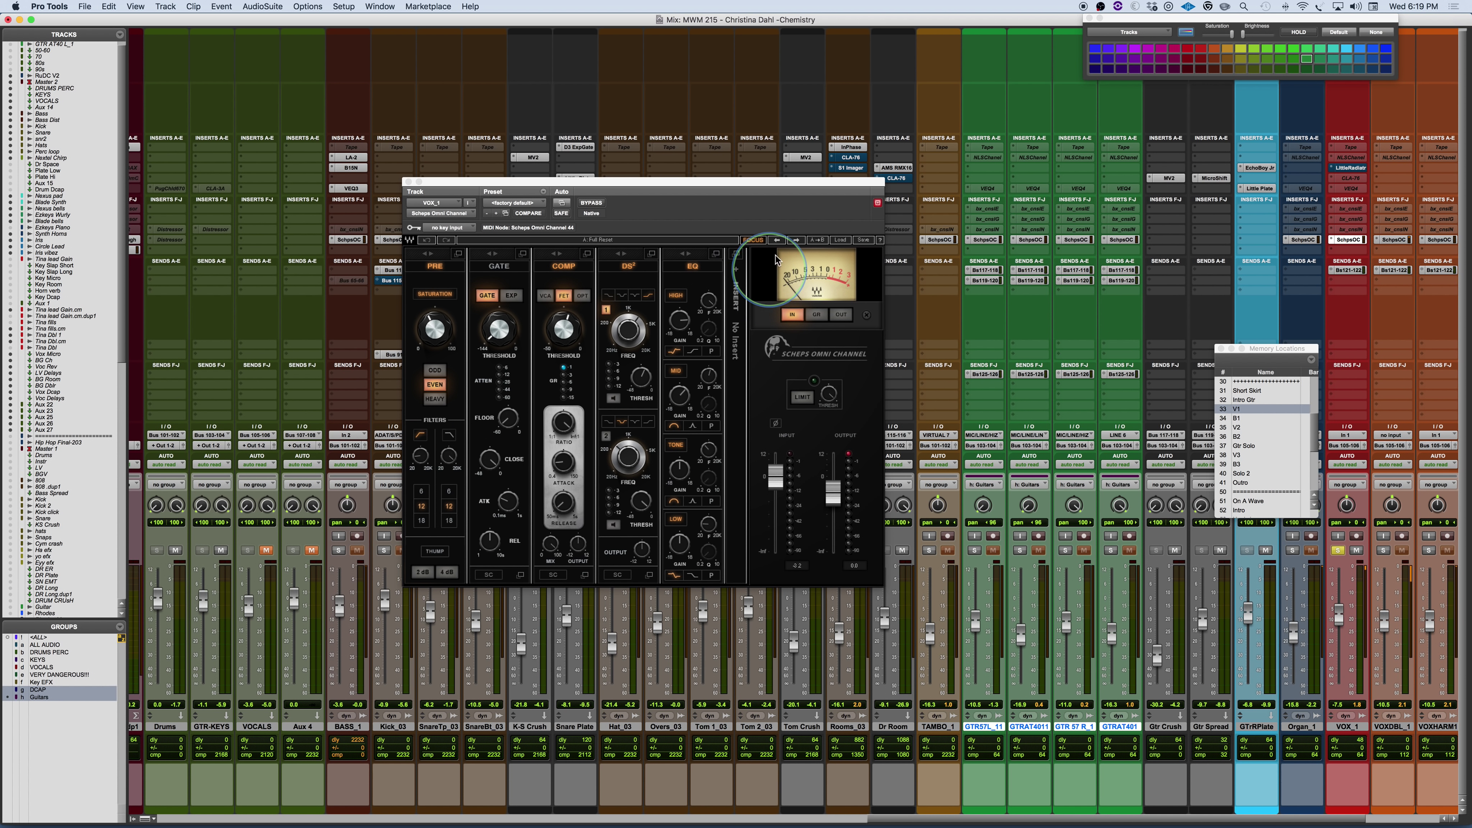
pyautogui.moveTo(754, 184); pyautogui.dragTo(852, 175)
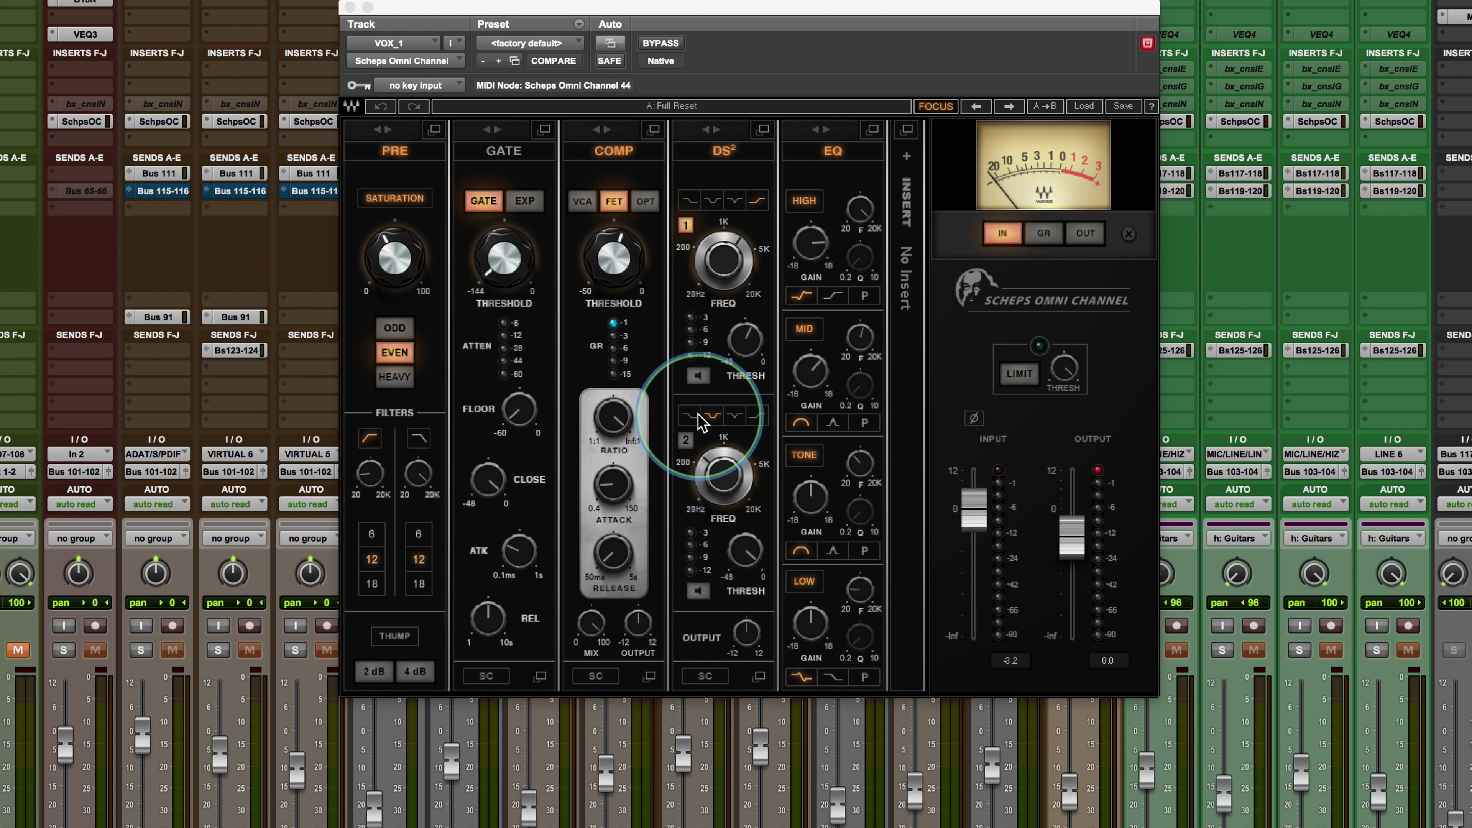
# Expand the COMP module on VOX_1 and restart playback from the V1 marker
pyautogui.click(654, 129)
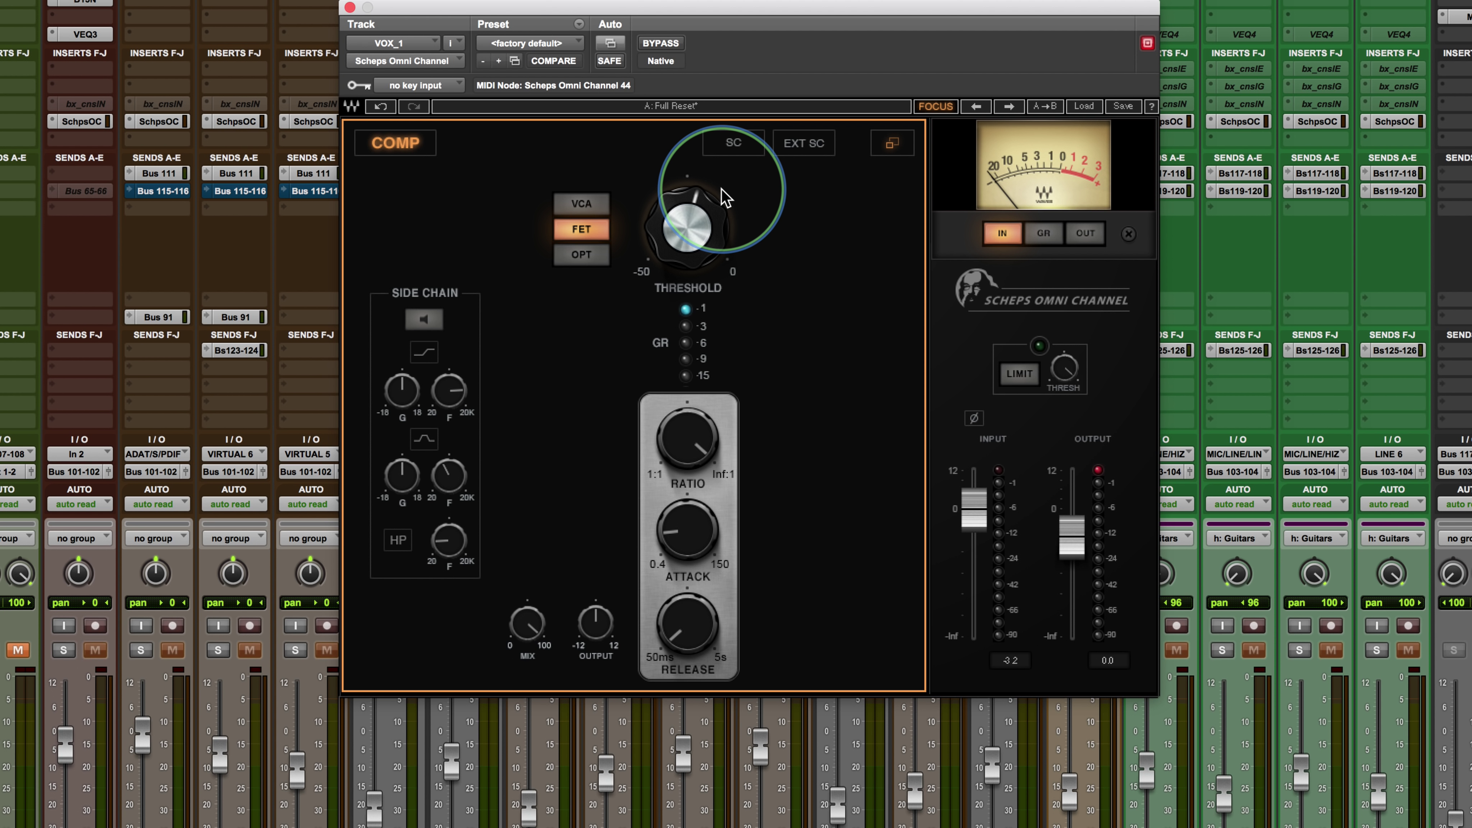
pyautogui.press('space')
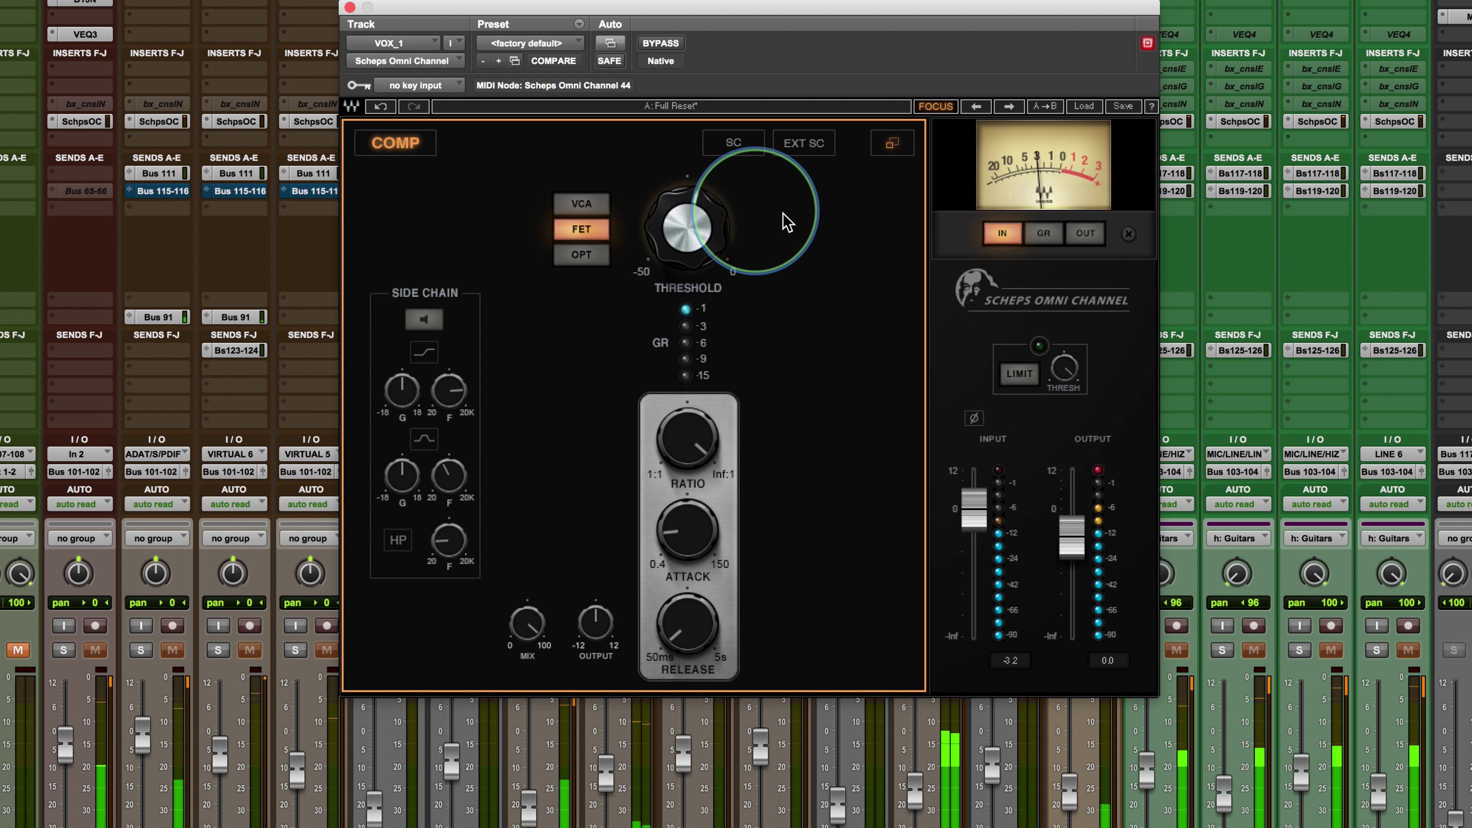
pyautogui.press('super+equal')
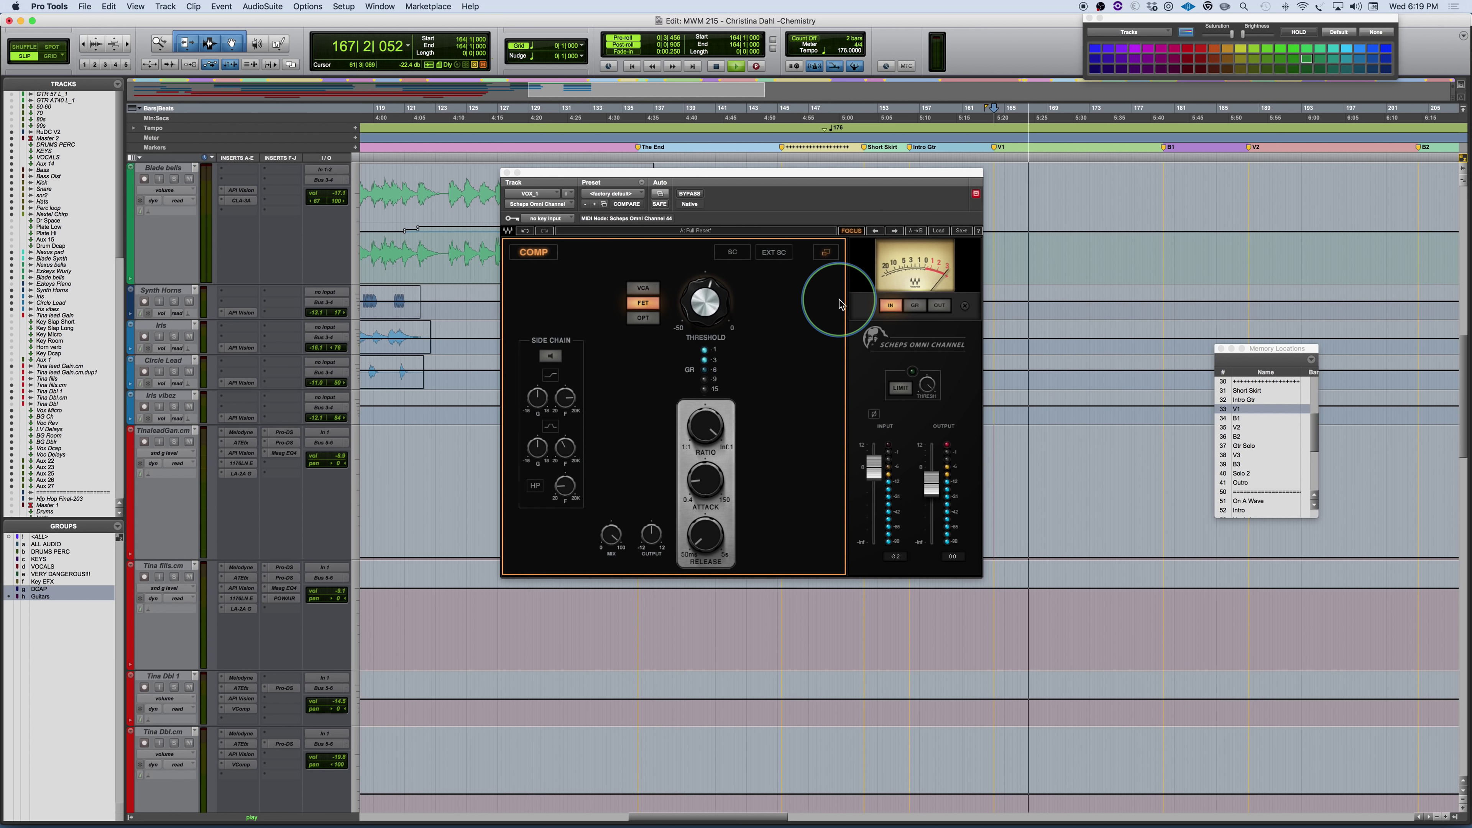
pyautogui.press('space')
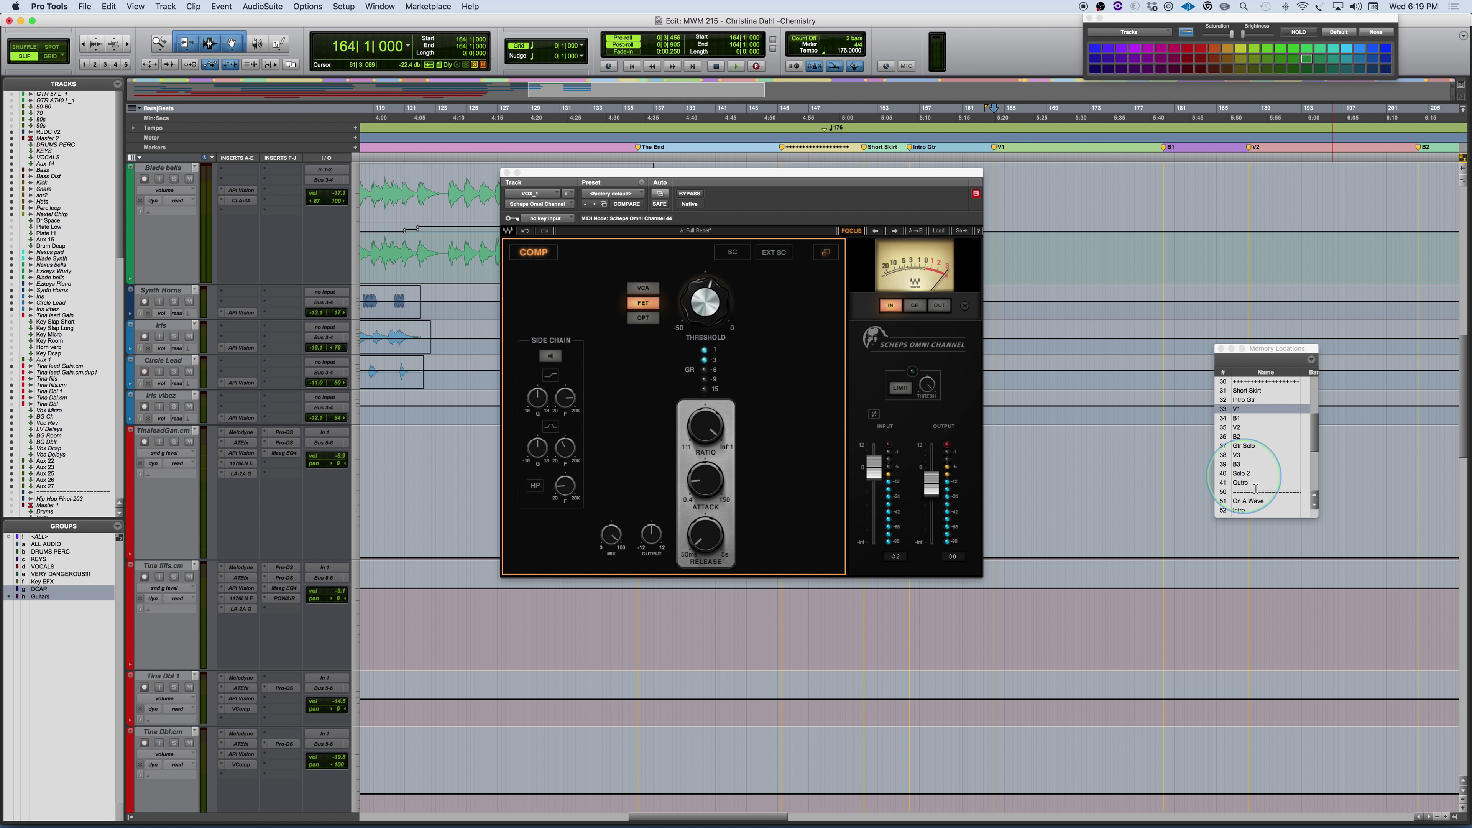
pyautogui.click(1237, 412)
pyautogui.press('space')
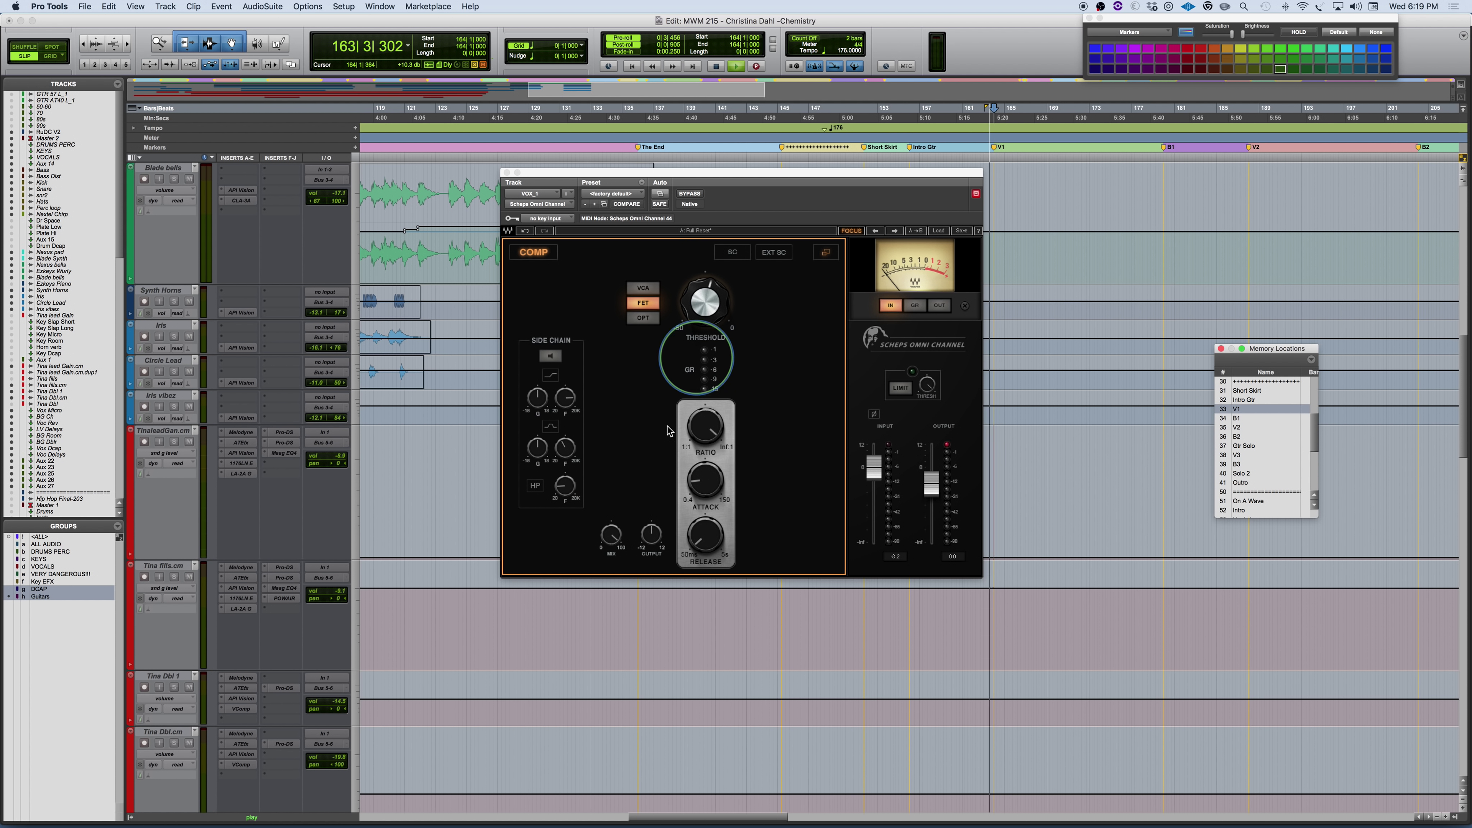
# Look through the session's tracks in the Edit window during playback, and return to the Mix window
pyautogui.scroll(3, 486, 618)
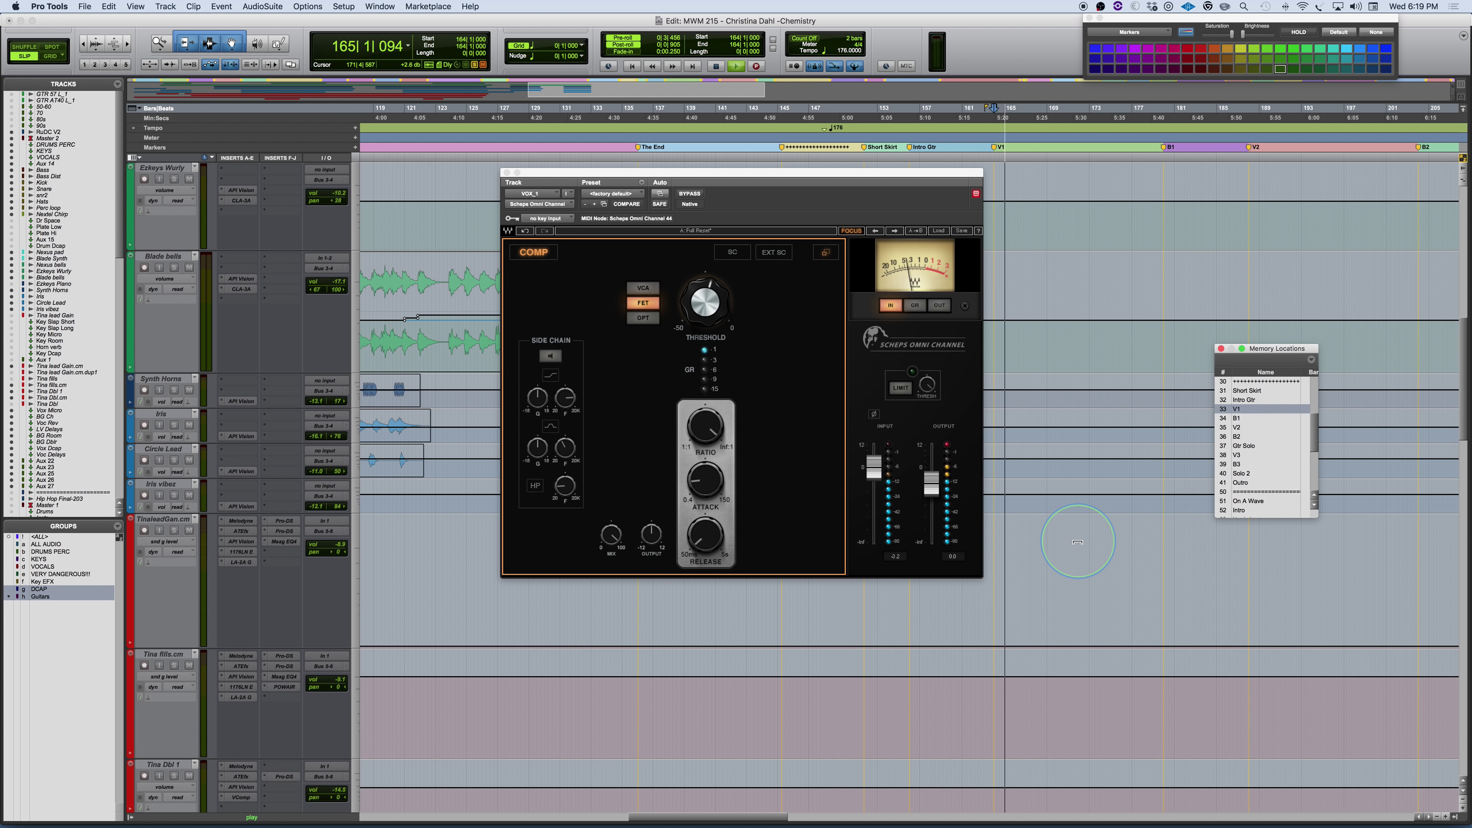
pyautogui.scroll(15, 486, 618)
pyautogui.scroll(-10, 1078, 541)
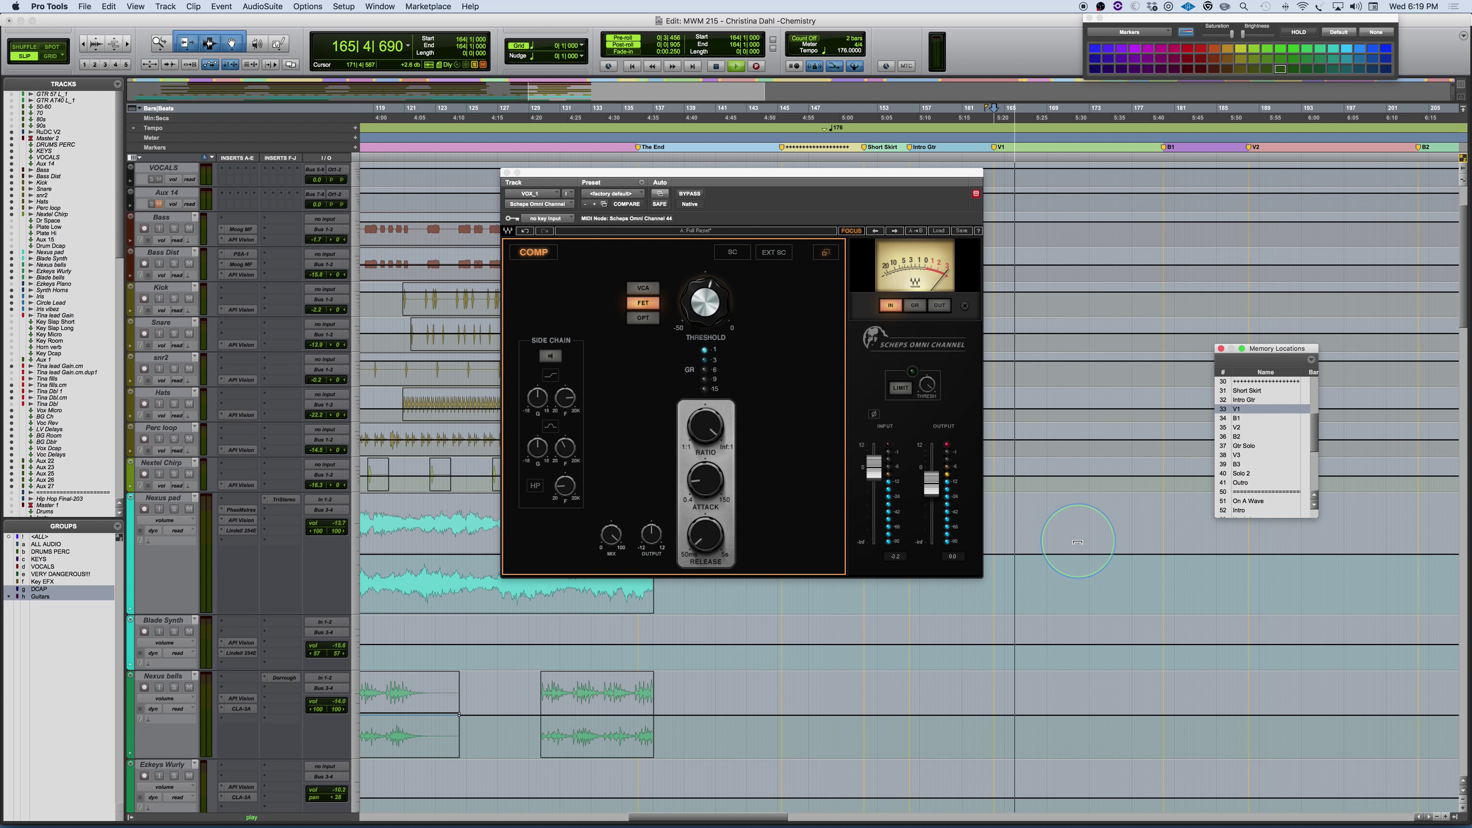
pyautogui.scroll(-20, 1077, 541)
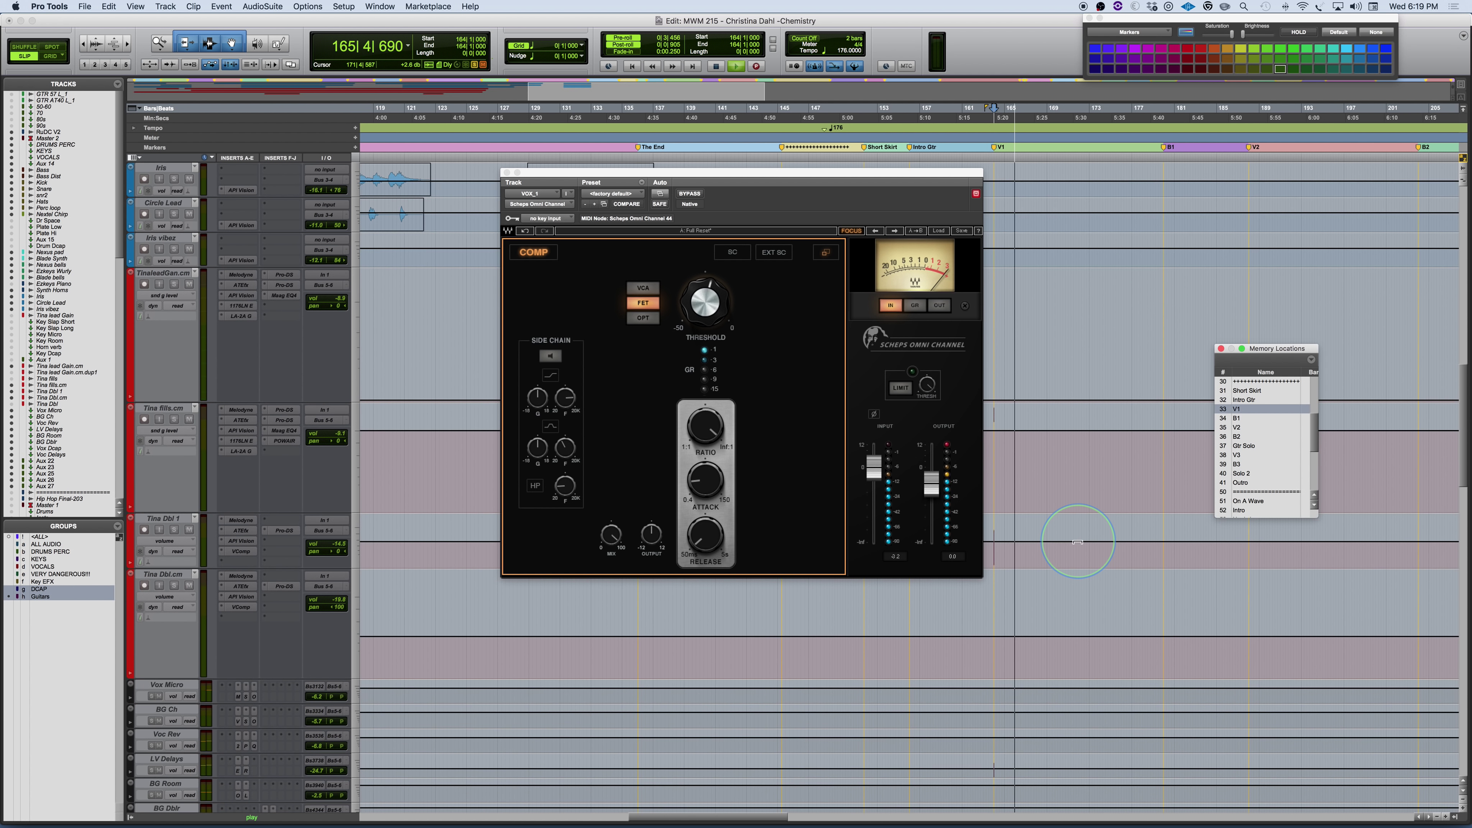
pyautogui.press('super+equal')
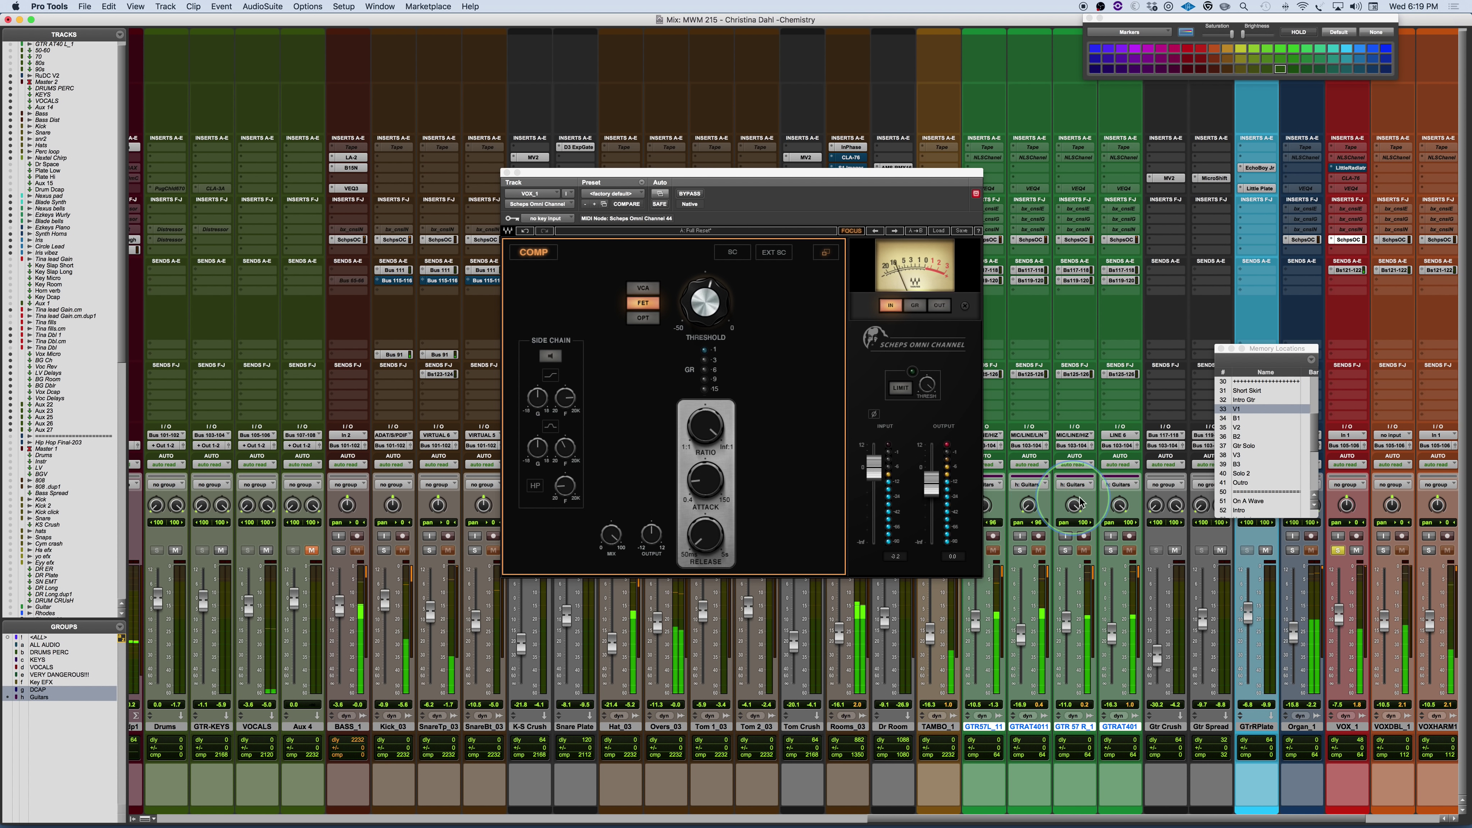
# Check the FET compressor's attack and release on VOX_1 and lower its threshold to -28.51 during playback
pyautogui.moveTo(827, 169); pyautogui.dragTo(874, 184)
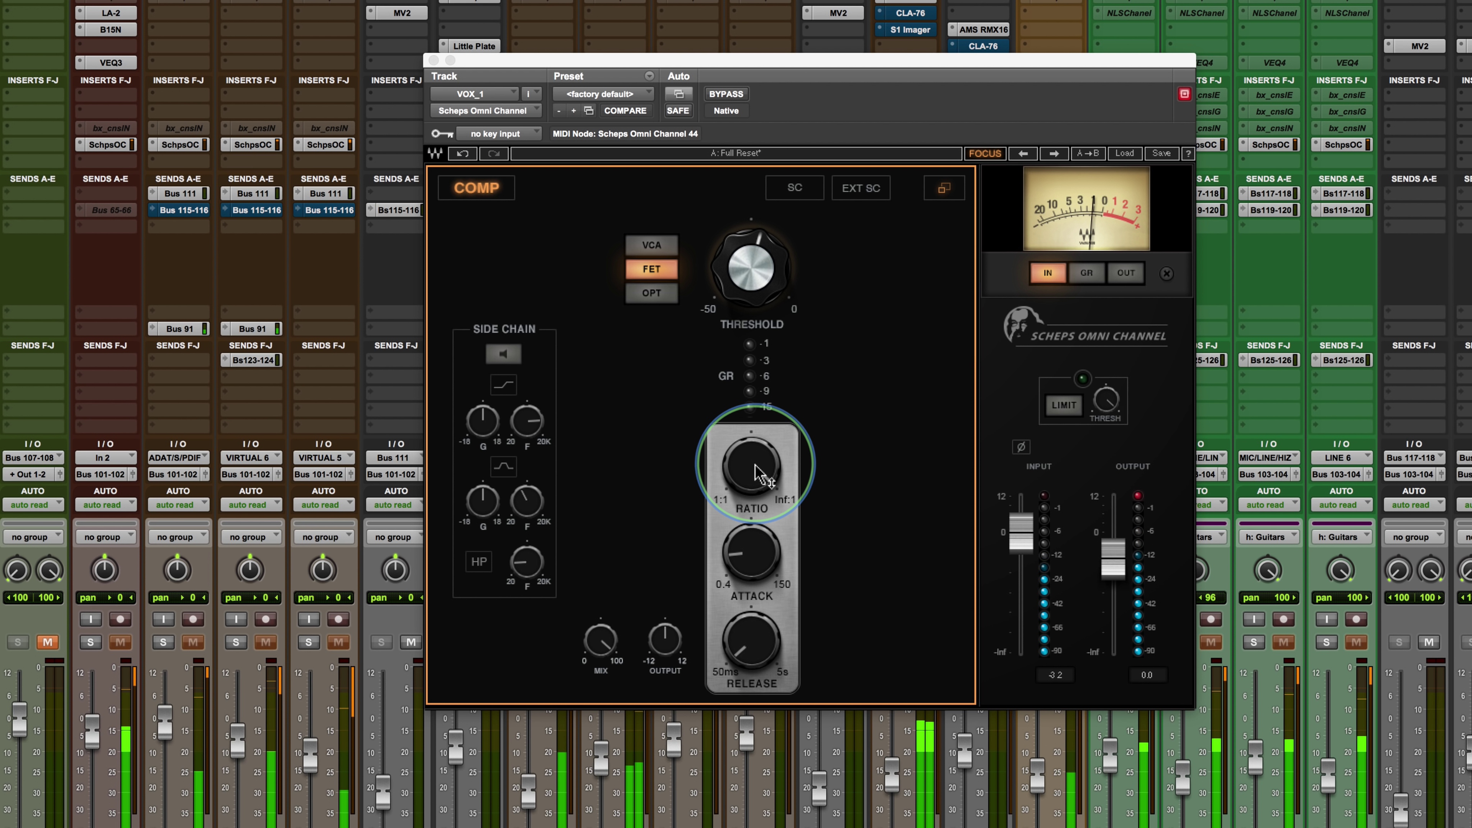
pyautogui.click(732, 558)
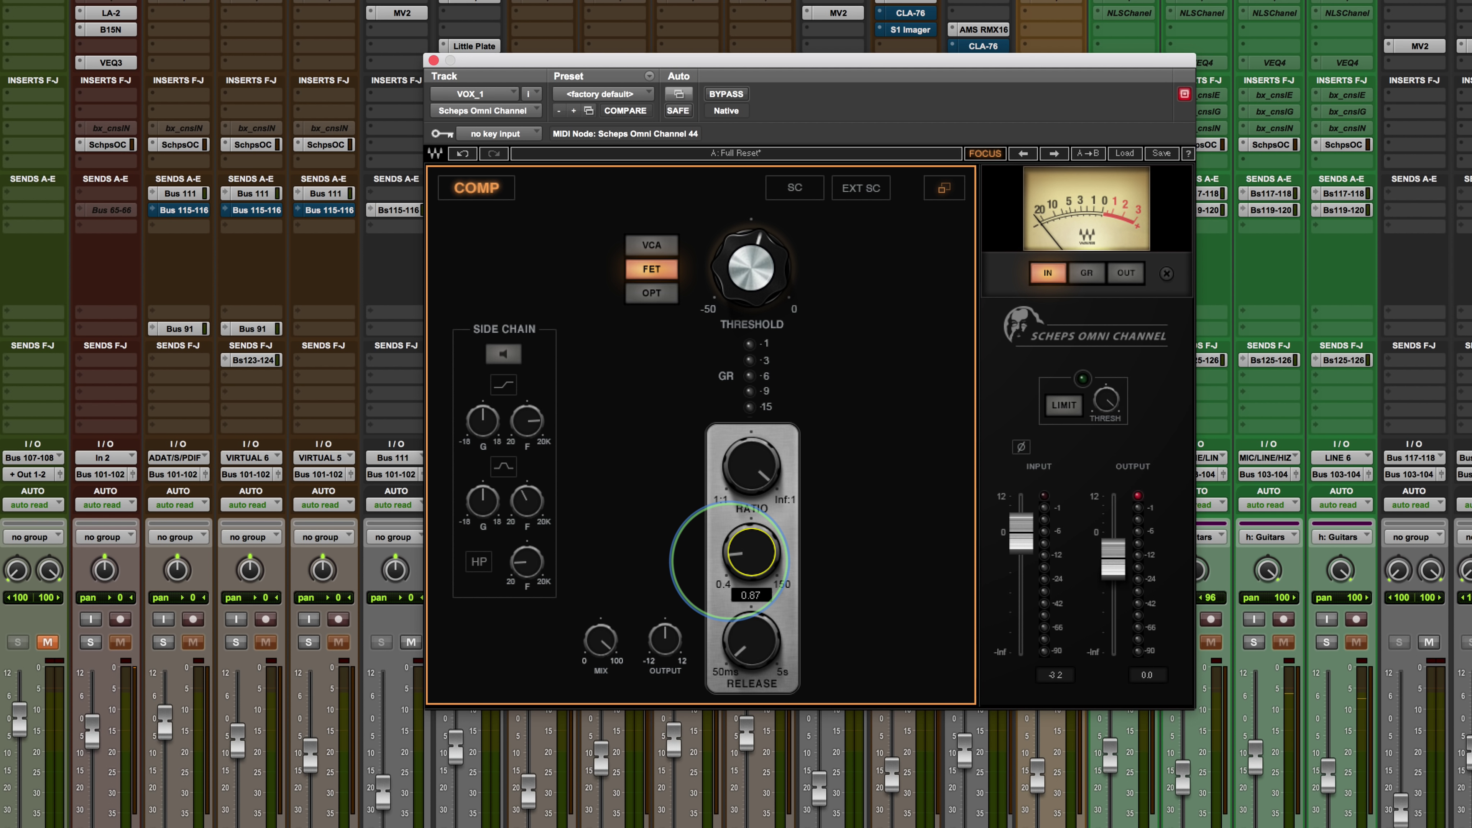
pyautogui.click(734, 660)
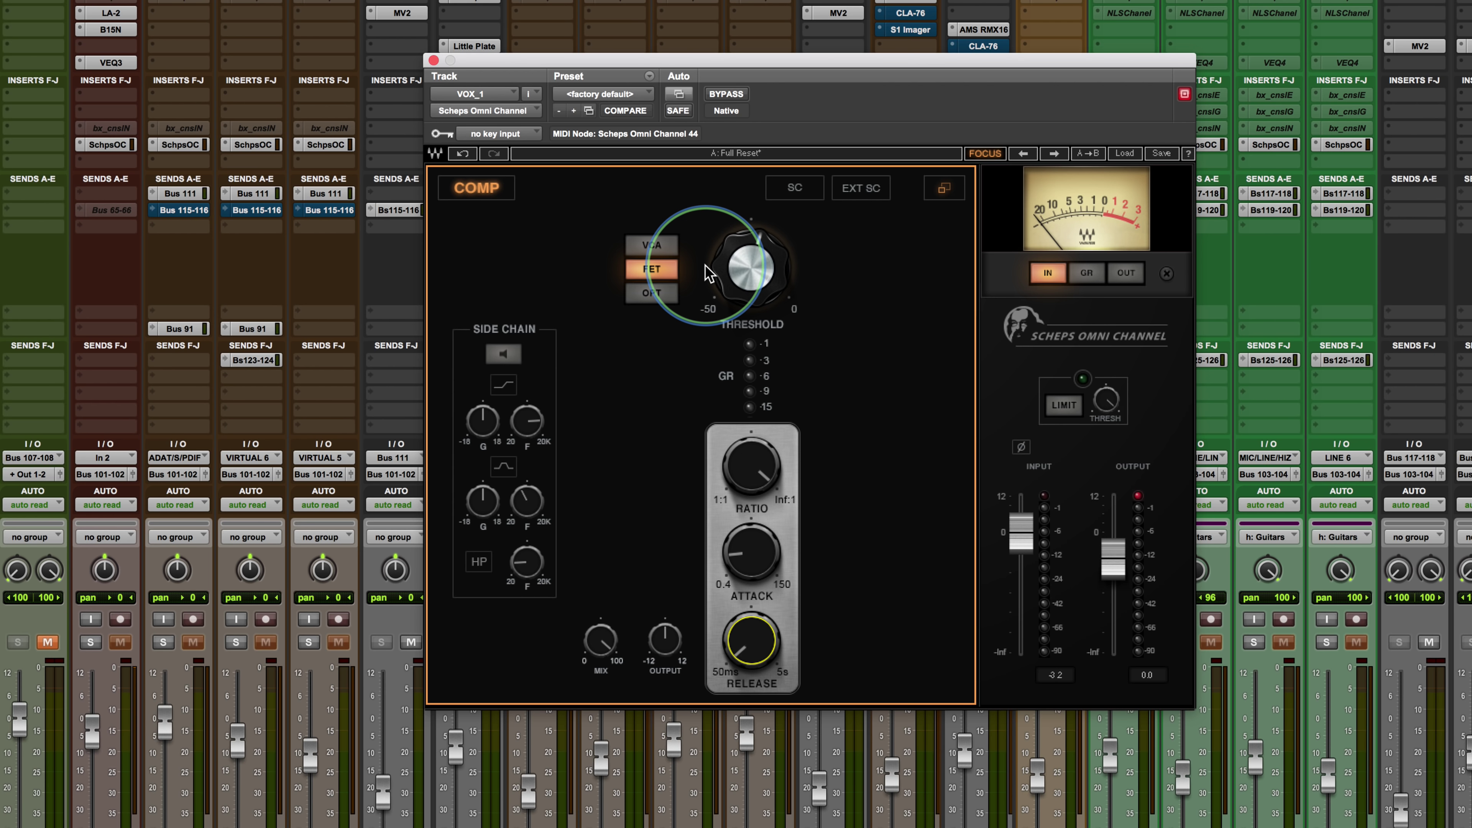
pyautogui.click(742, 278)
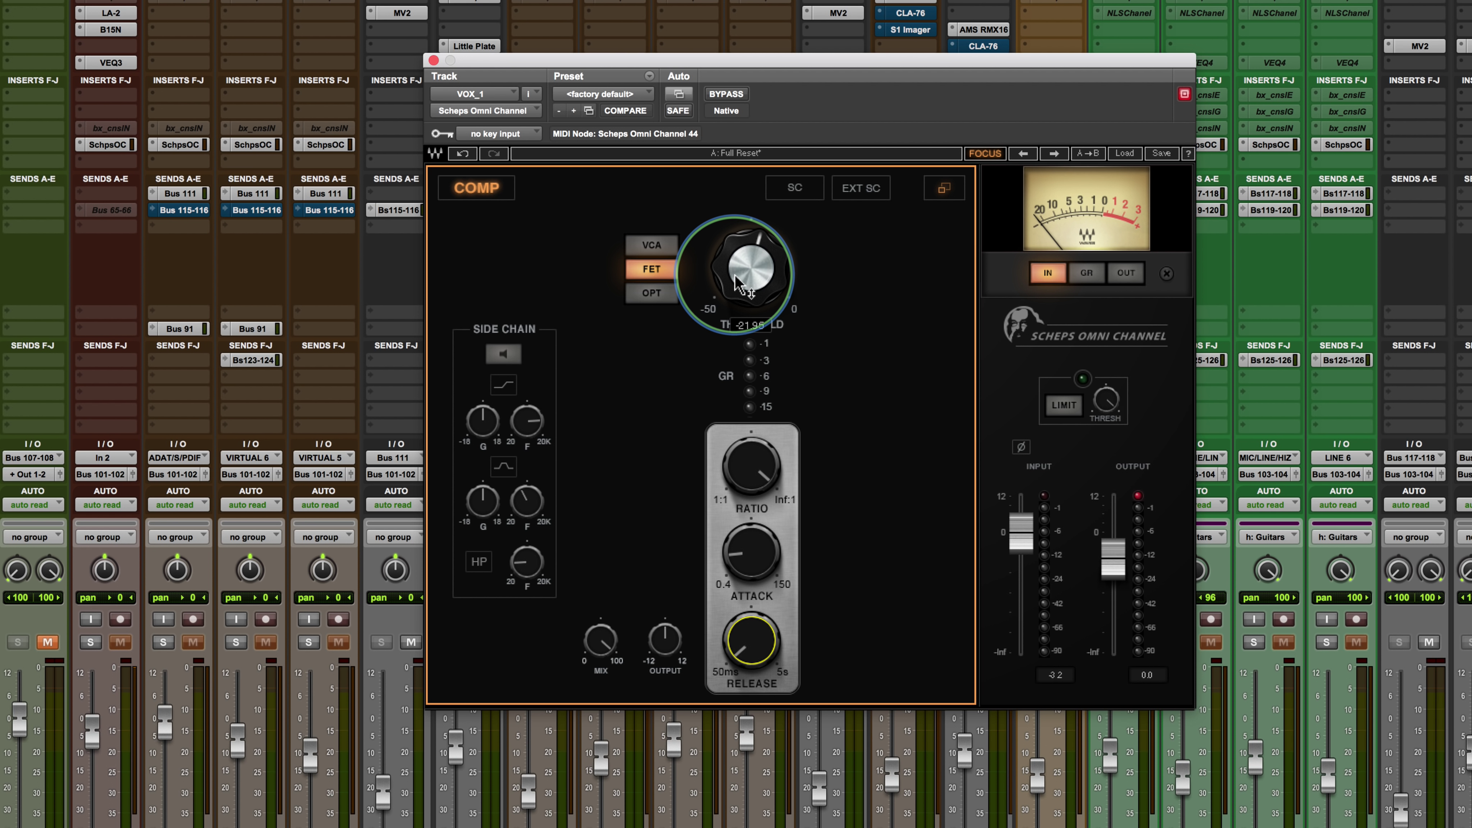
pyautogui.press('space')
pyautogui.moveTo(743, 274); pyautogui.dragTo(739, 308)
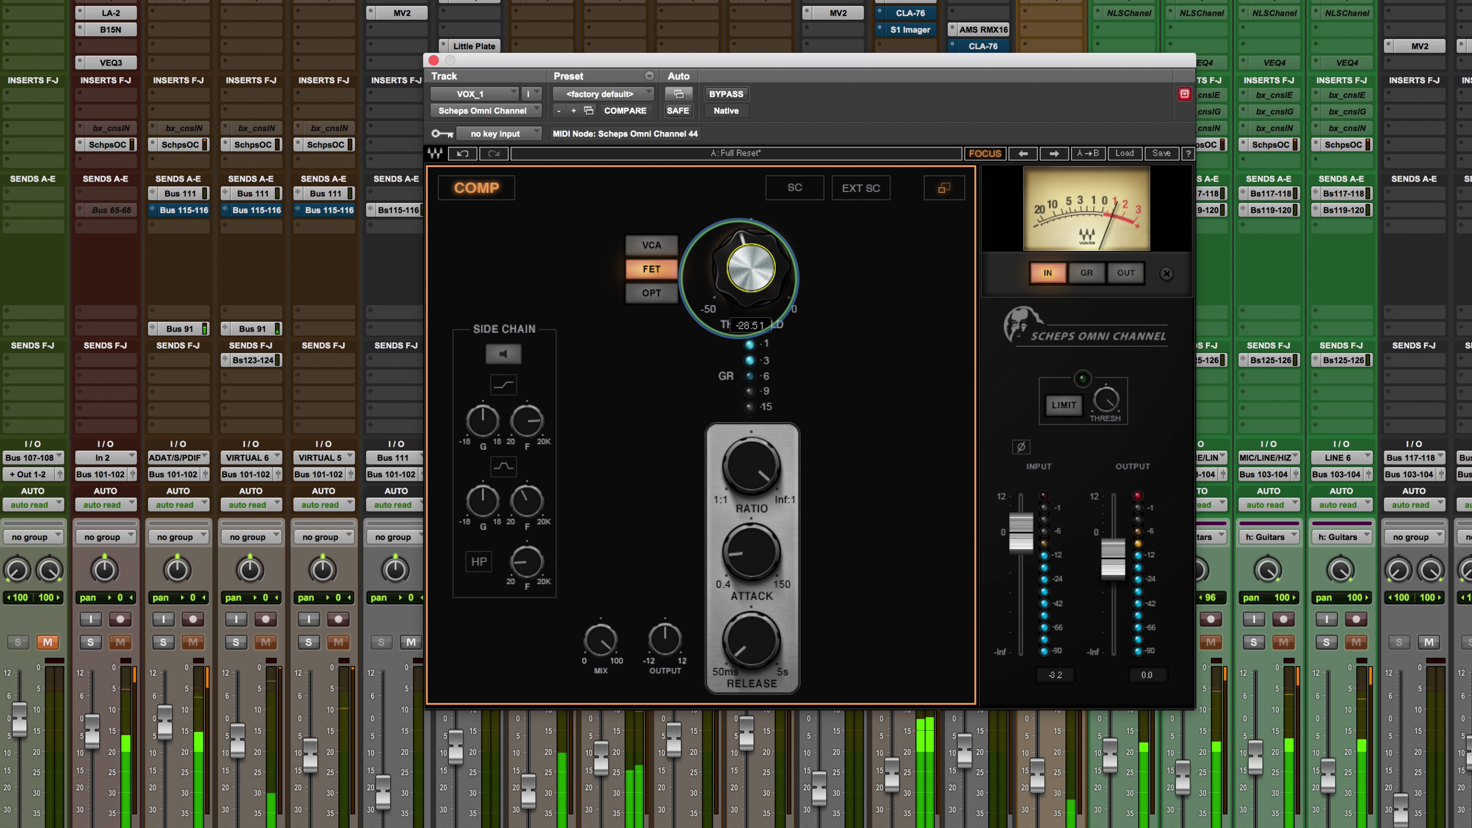
# Compare the COMP module on VOX_1 bypassed and active, and enable its side chain high-pass filter at about 210 Hz
pyautogui.click(489, 190)
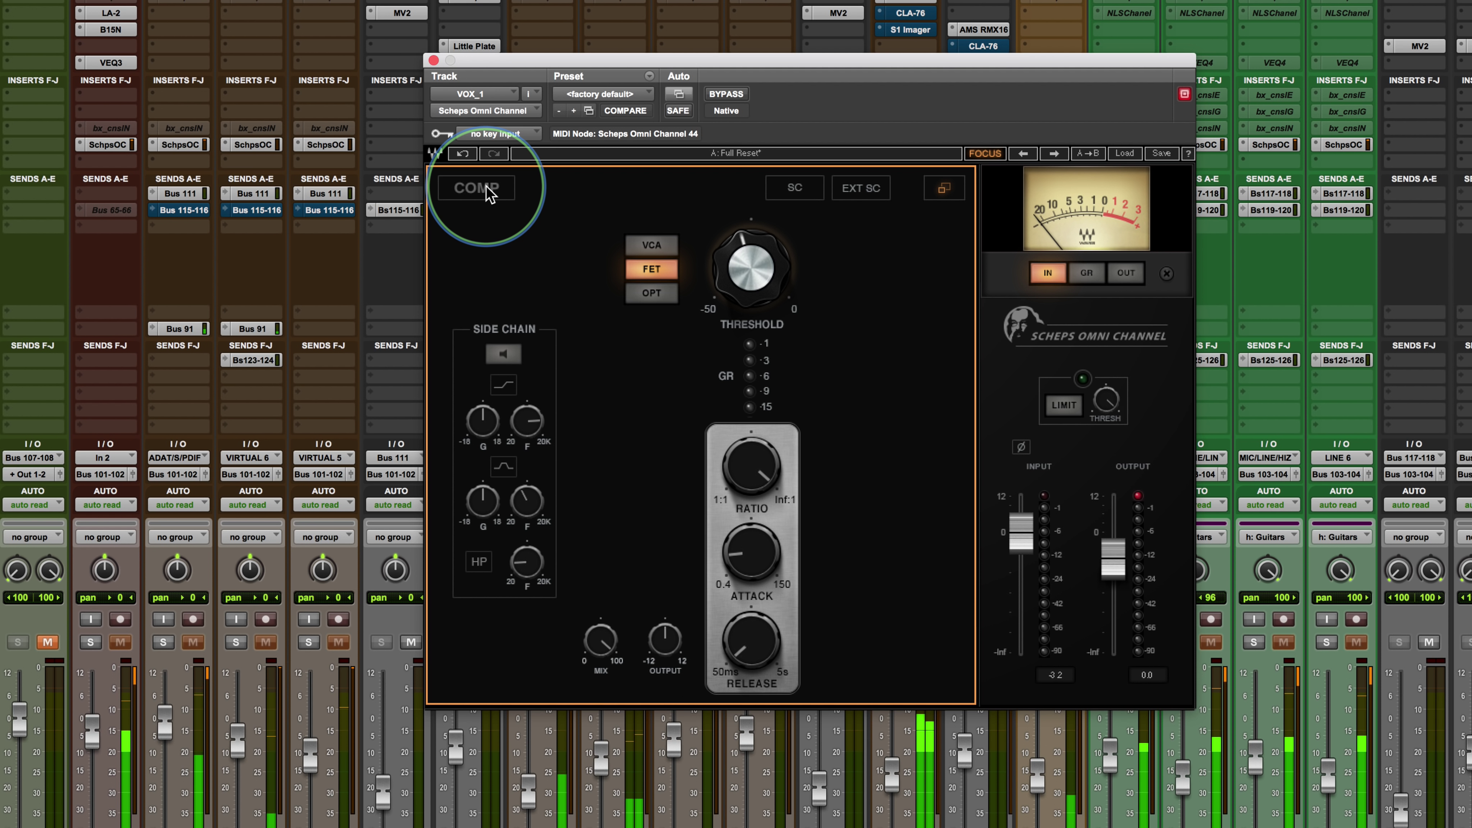
pyautogui.click(489, 190)
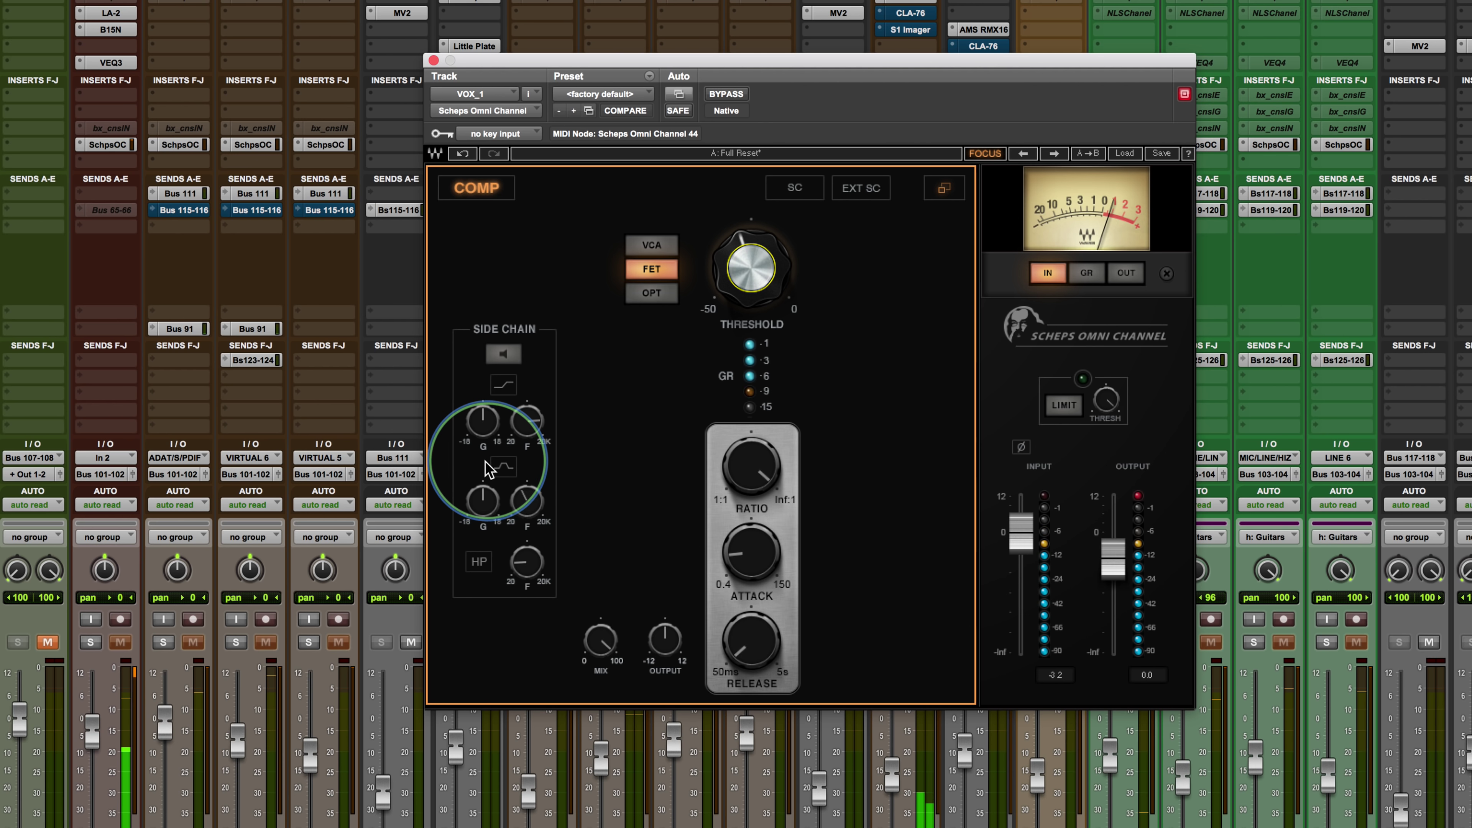
pyautogui.click(479, 561)
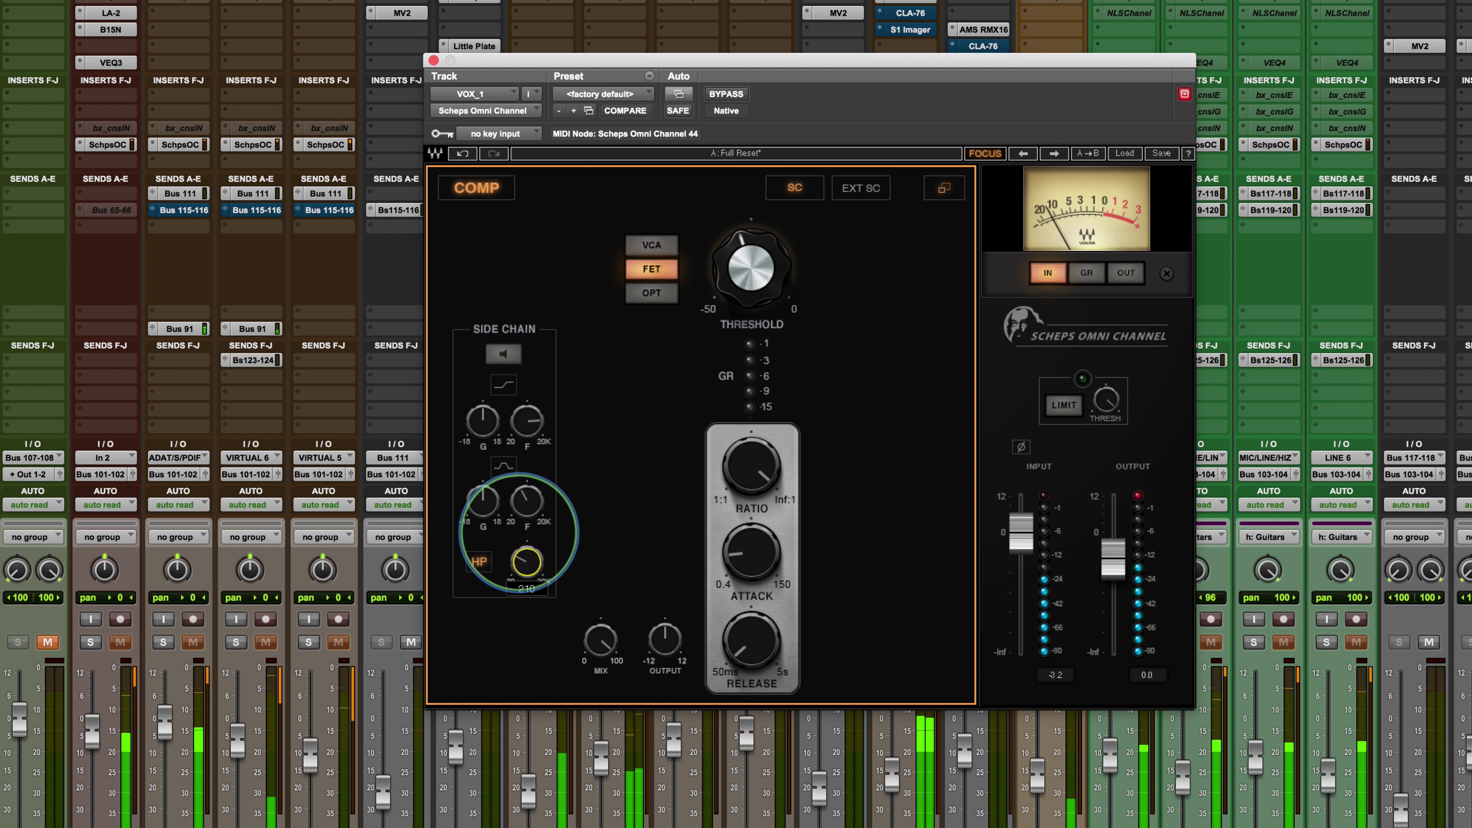
pyautogui.moveTo(520, 533); pyautogui.dragTo(517, 530)
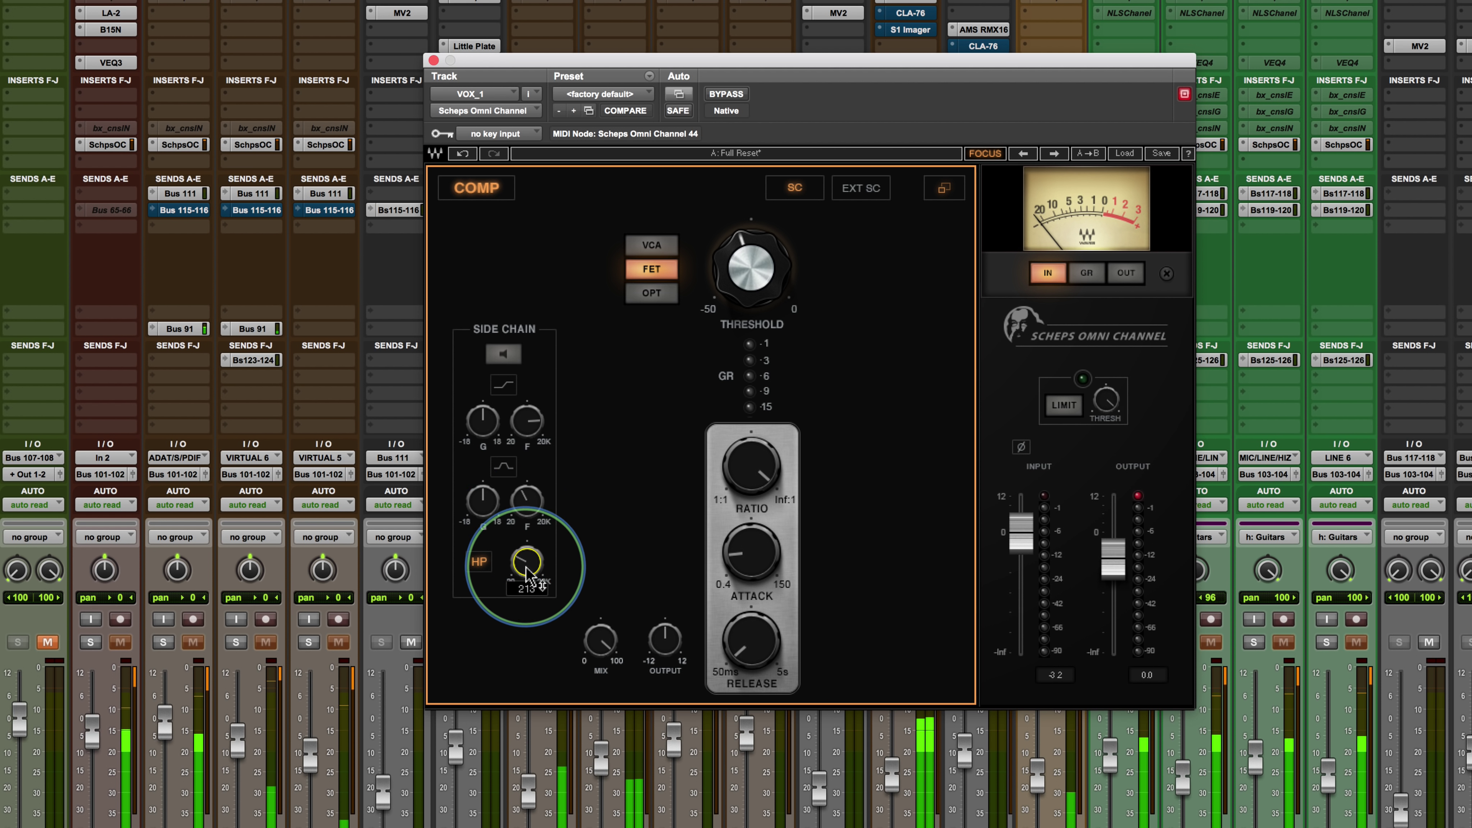